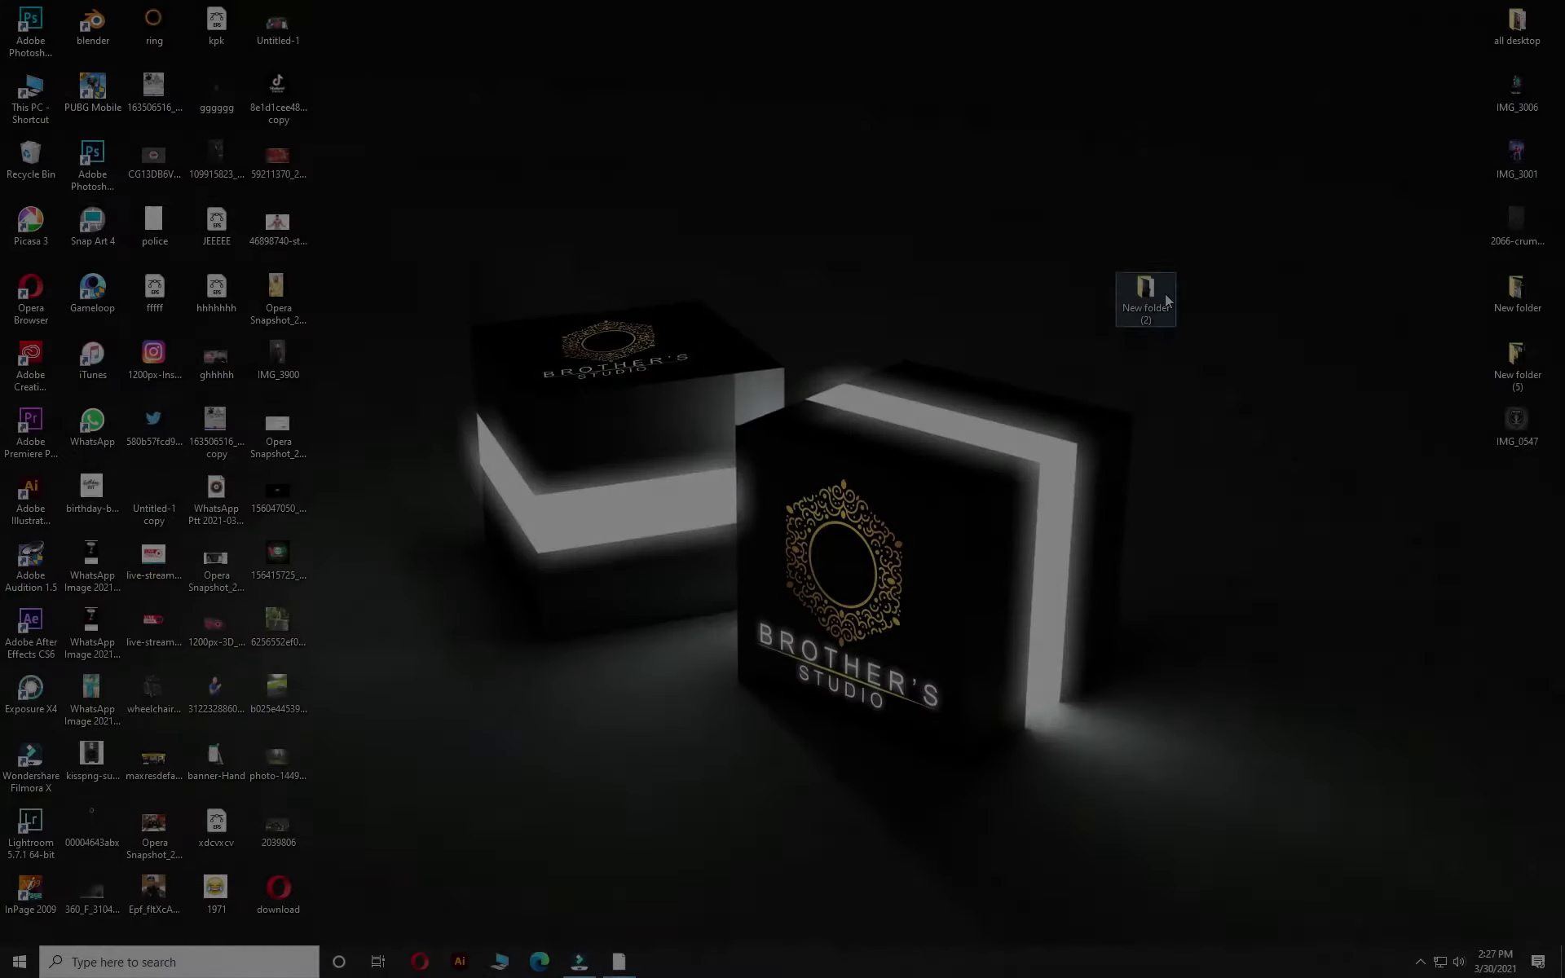
- Open Alaskan-6.png from the image folder in Photoshop as Layer 1
double_click(1146, 298)
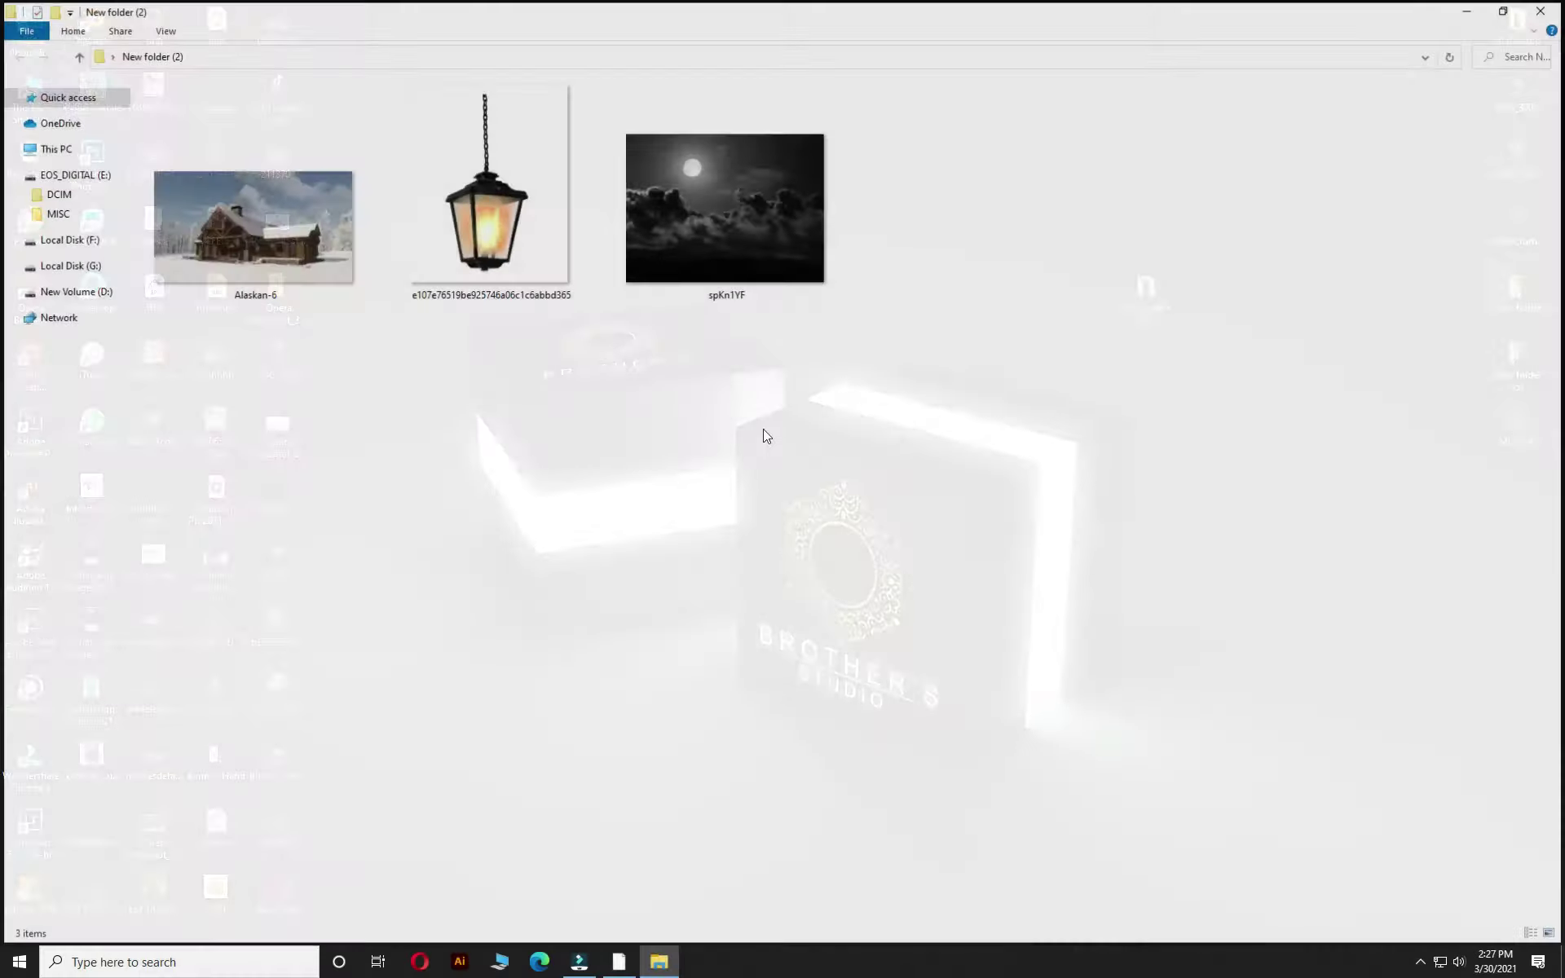
mouse_move(244, 220)
mouse_down()
mouse_move(584, 964)
mouse_move(701, 567)
mouse_up()
- Auto-tone the photo, then darken its highlights and shadows in Camera Raw
key(ctrl+shift+l)
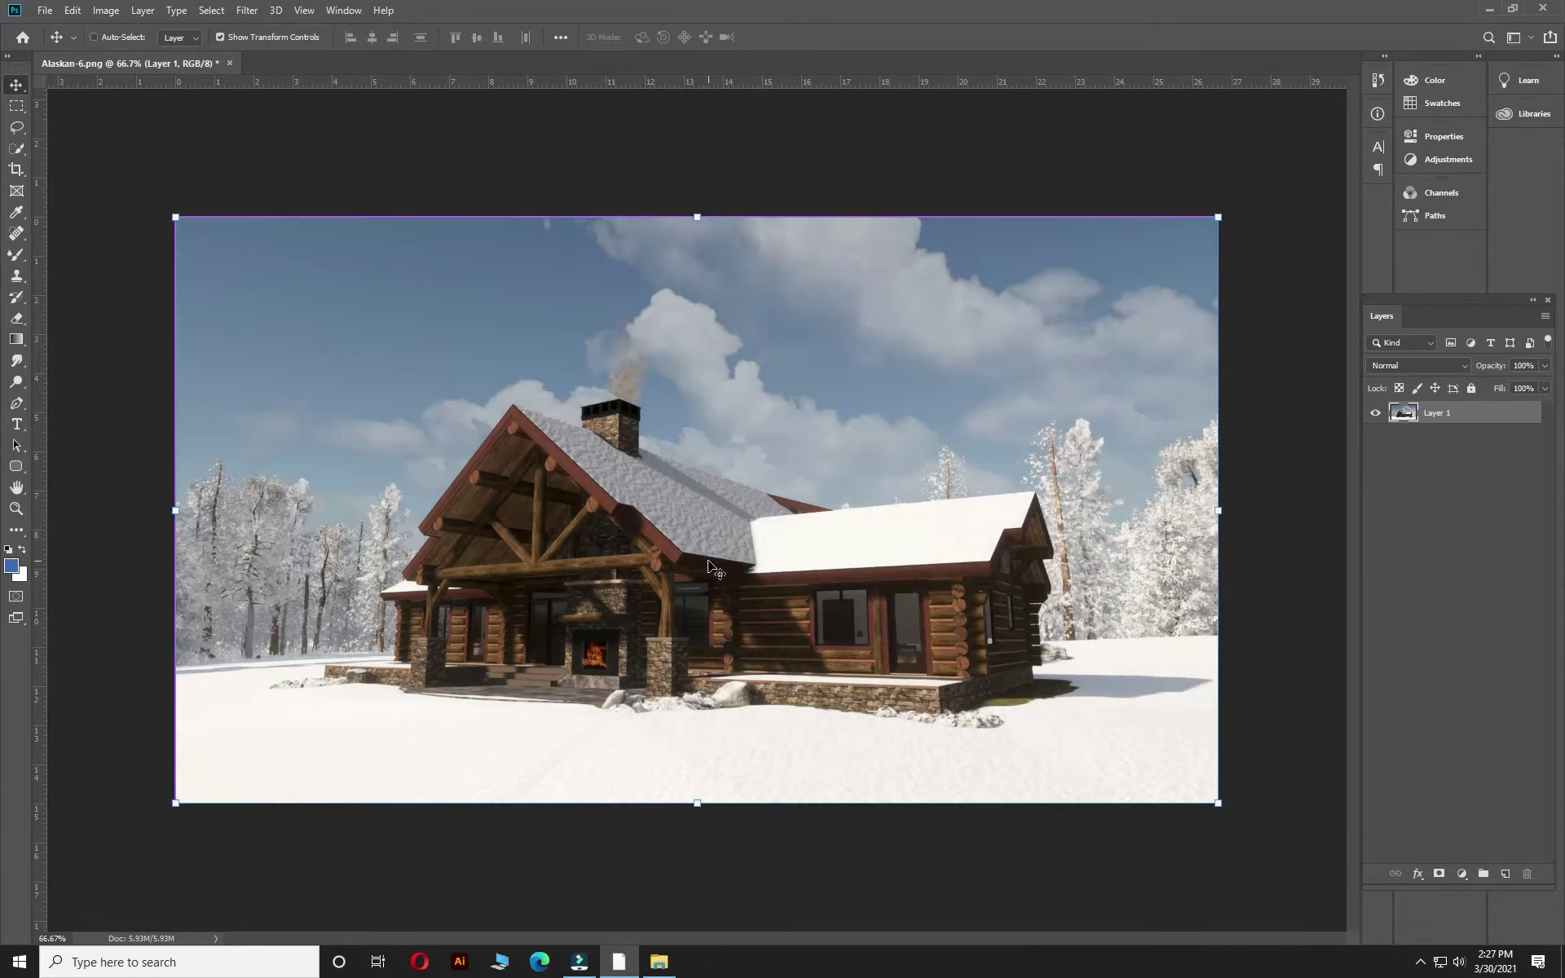
key(ctrl+shift+a)
mouse_move(1133, 432)
mouse_down()
mouse_move(1049, 432)
mouse_move(1095, 457)
mouse_up()
mouse_move(1133, 547)
mouse_down()
mouse_move(1196, 547)
mouse_move(1107, 576)
mouse_up()
- Cut orange and blue saturation, raise reds to +53, and minimize blue luminance
click(1089, 225)
click(1076, 288)
mouse_move(1133, 367)
mouse_down()
mouse_move(1092, 368)
mouse_move(1196, 387)
mouse_up()
drag(1135, 340, 1189, 354)
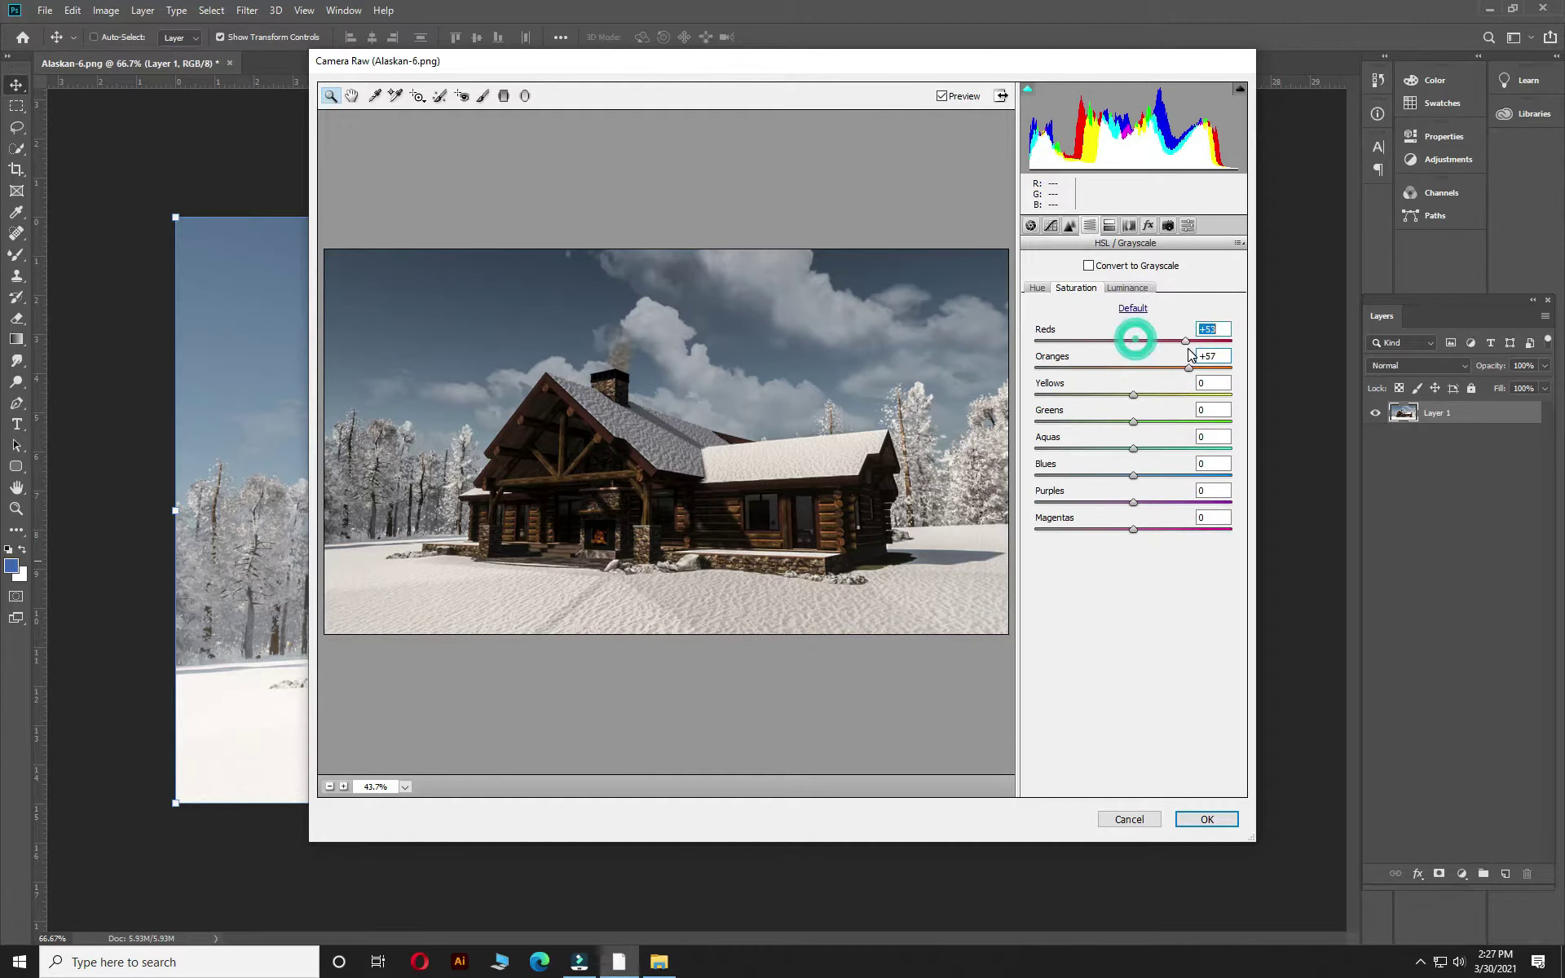
drag(1133, 475, 1031, 475)
click(1127, 288)
drag(1131, 475, 1009, 470)
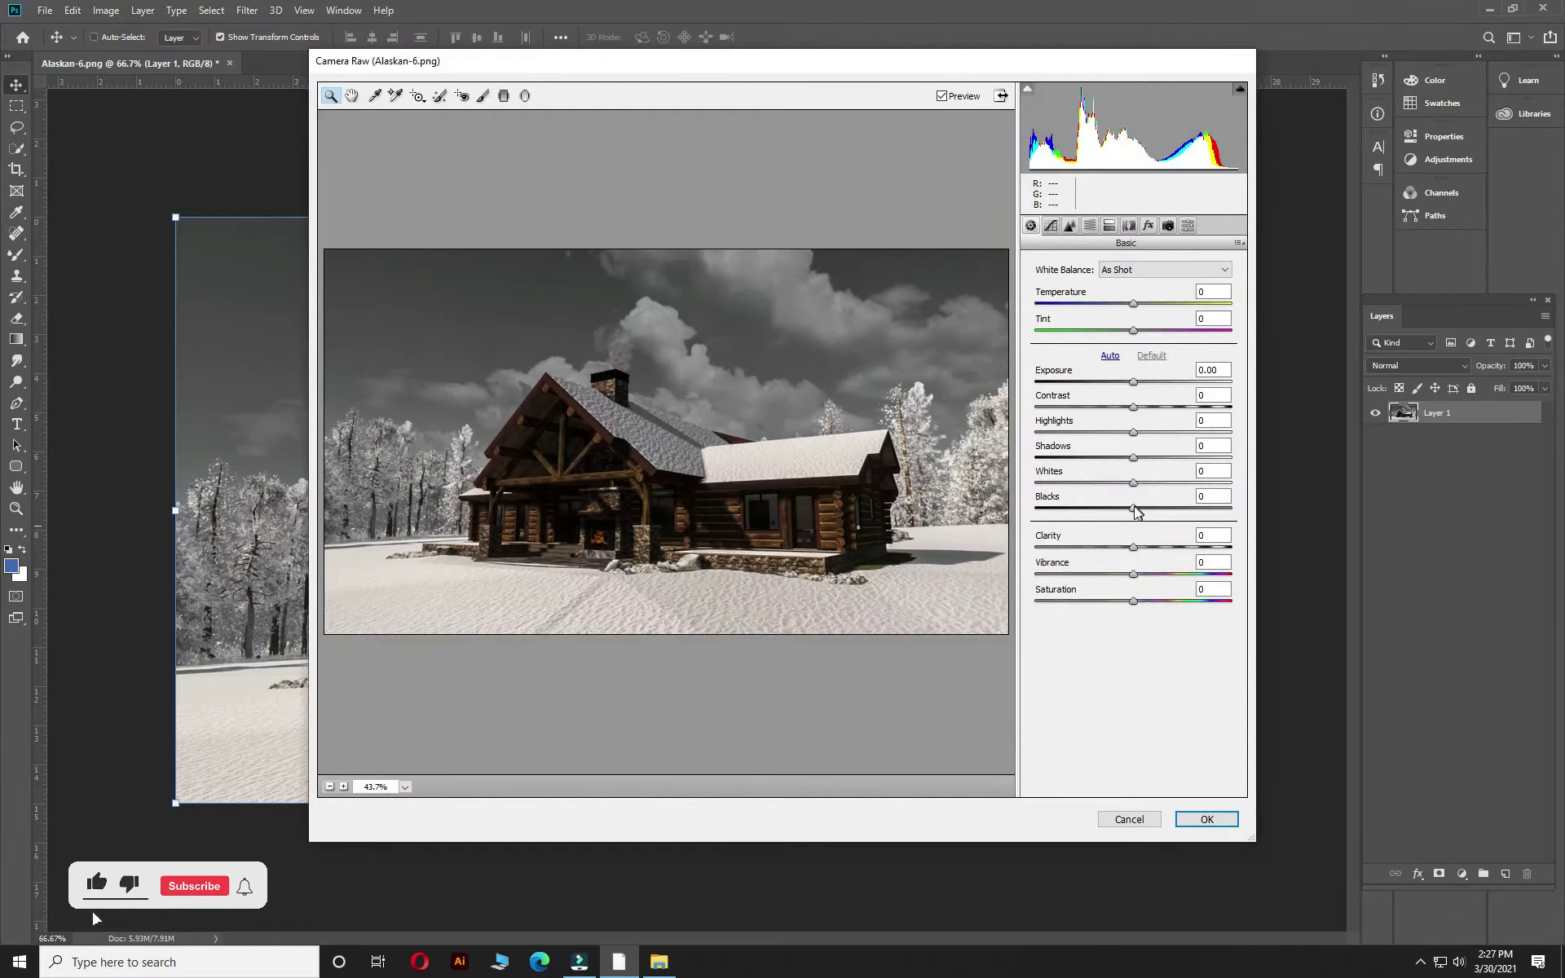
- Set Highlights and Whites to -100, Blacks -25, Clarity +40, and apply
drag(1133, 508, 1108, 508)
drag(1133, 432, 1029, 433)
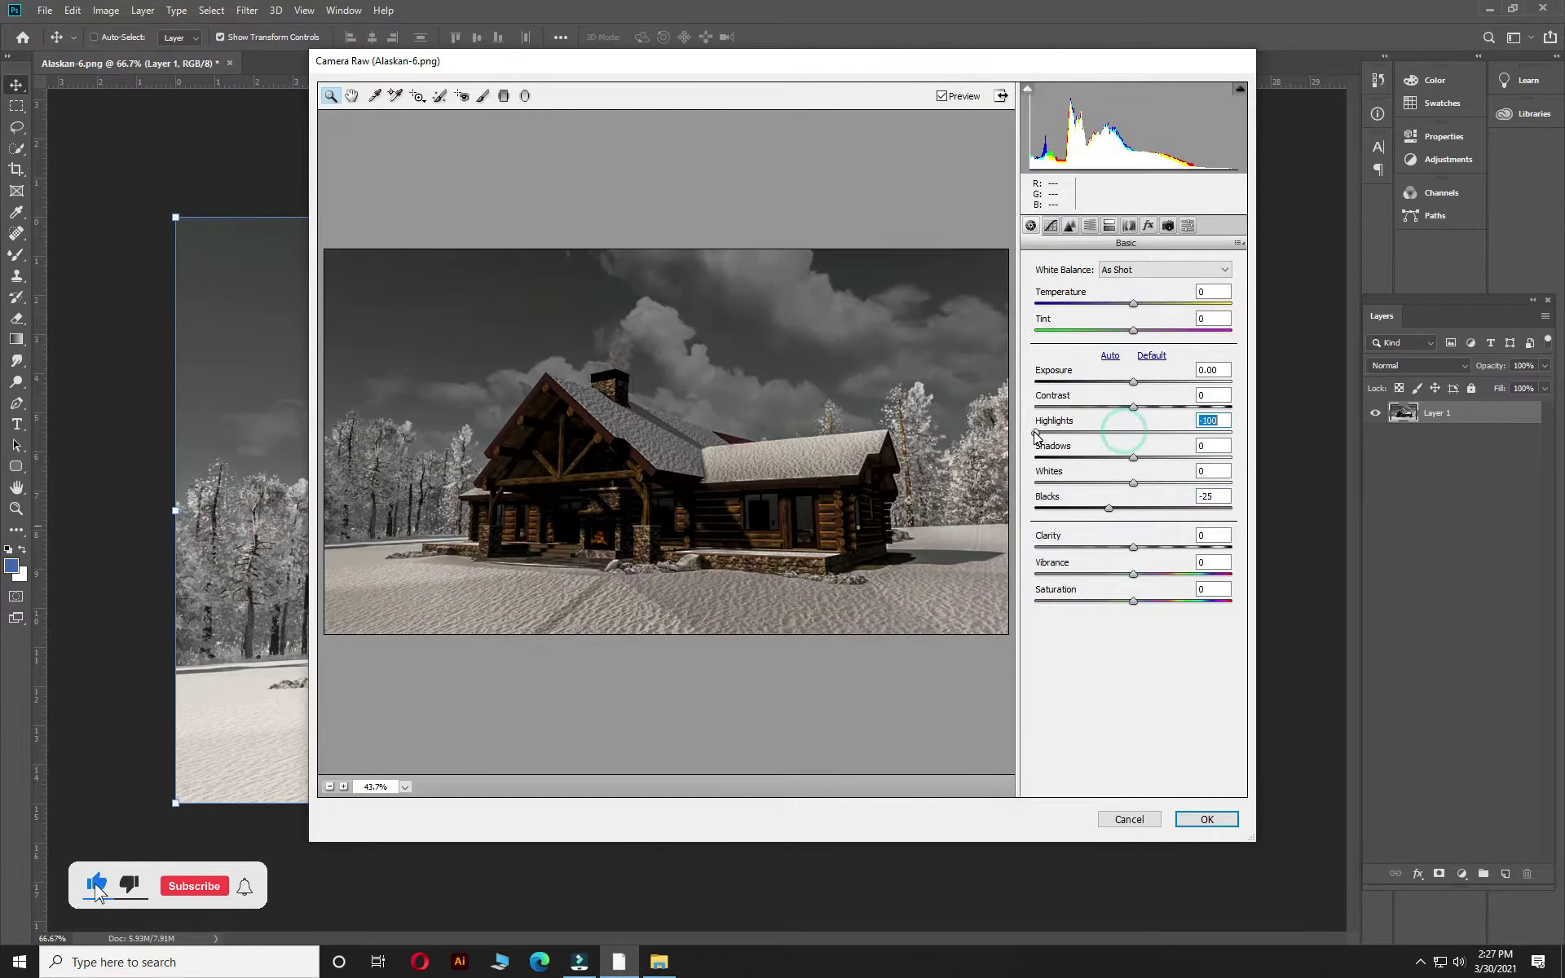
drag(1133, 482, 1004, 488)
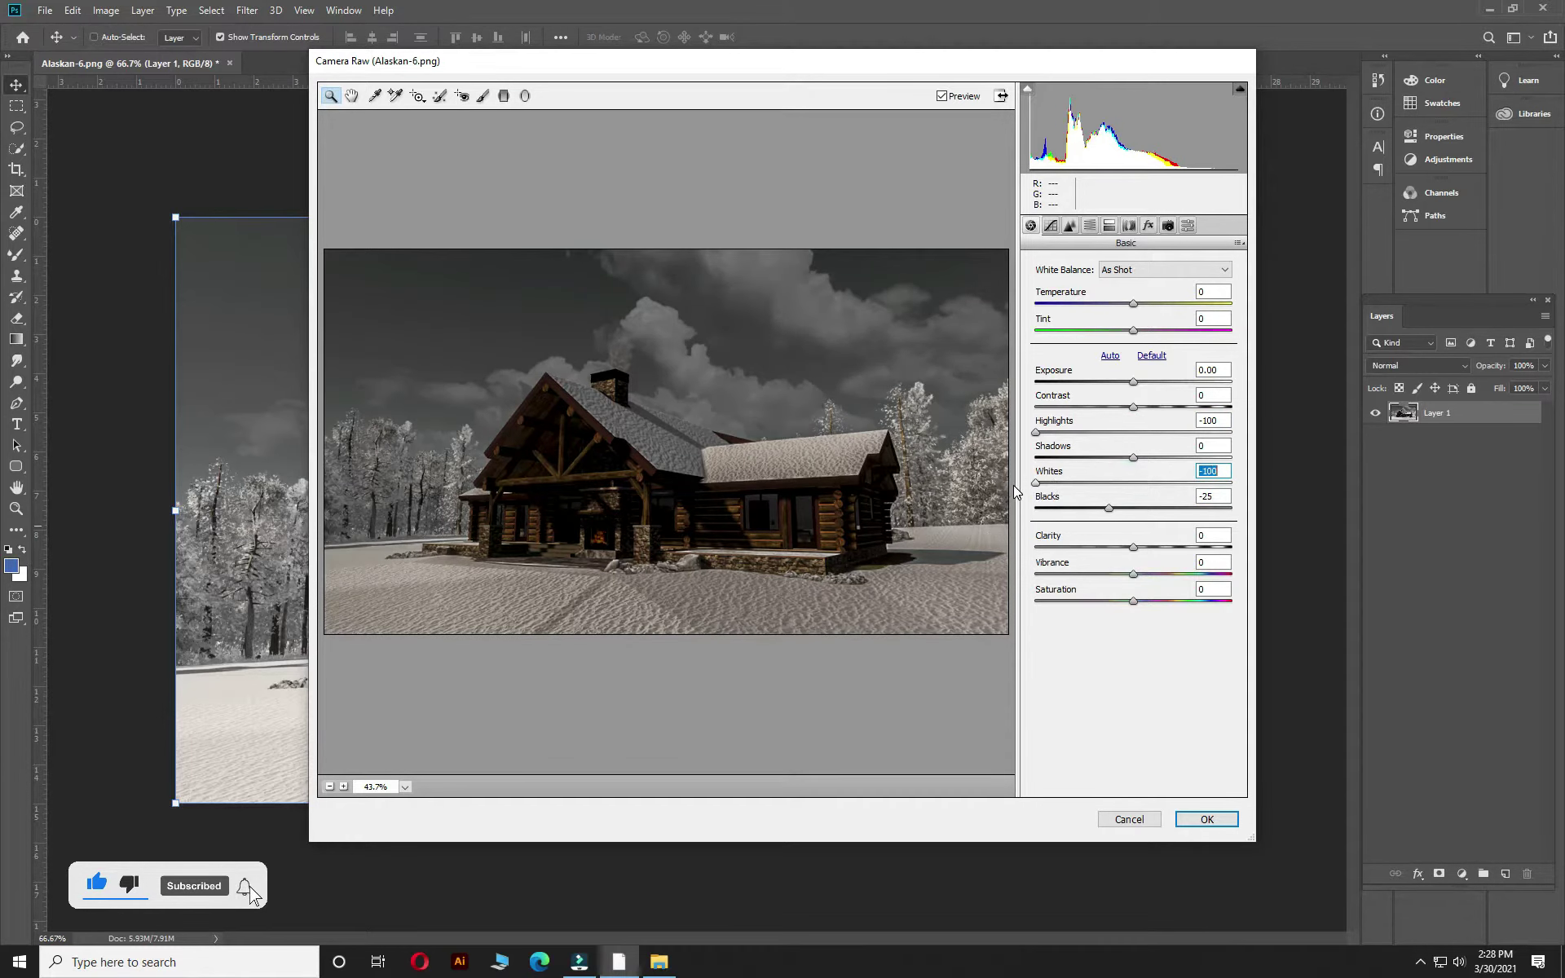
drag(1133, 547, 1174, 547)
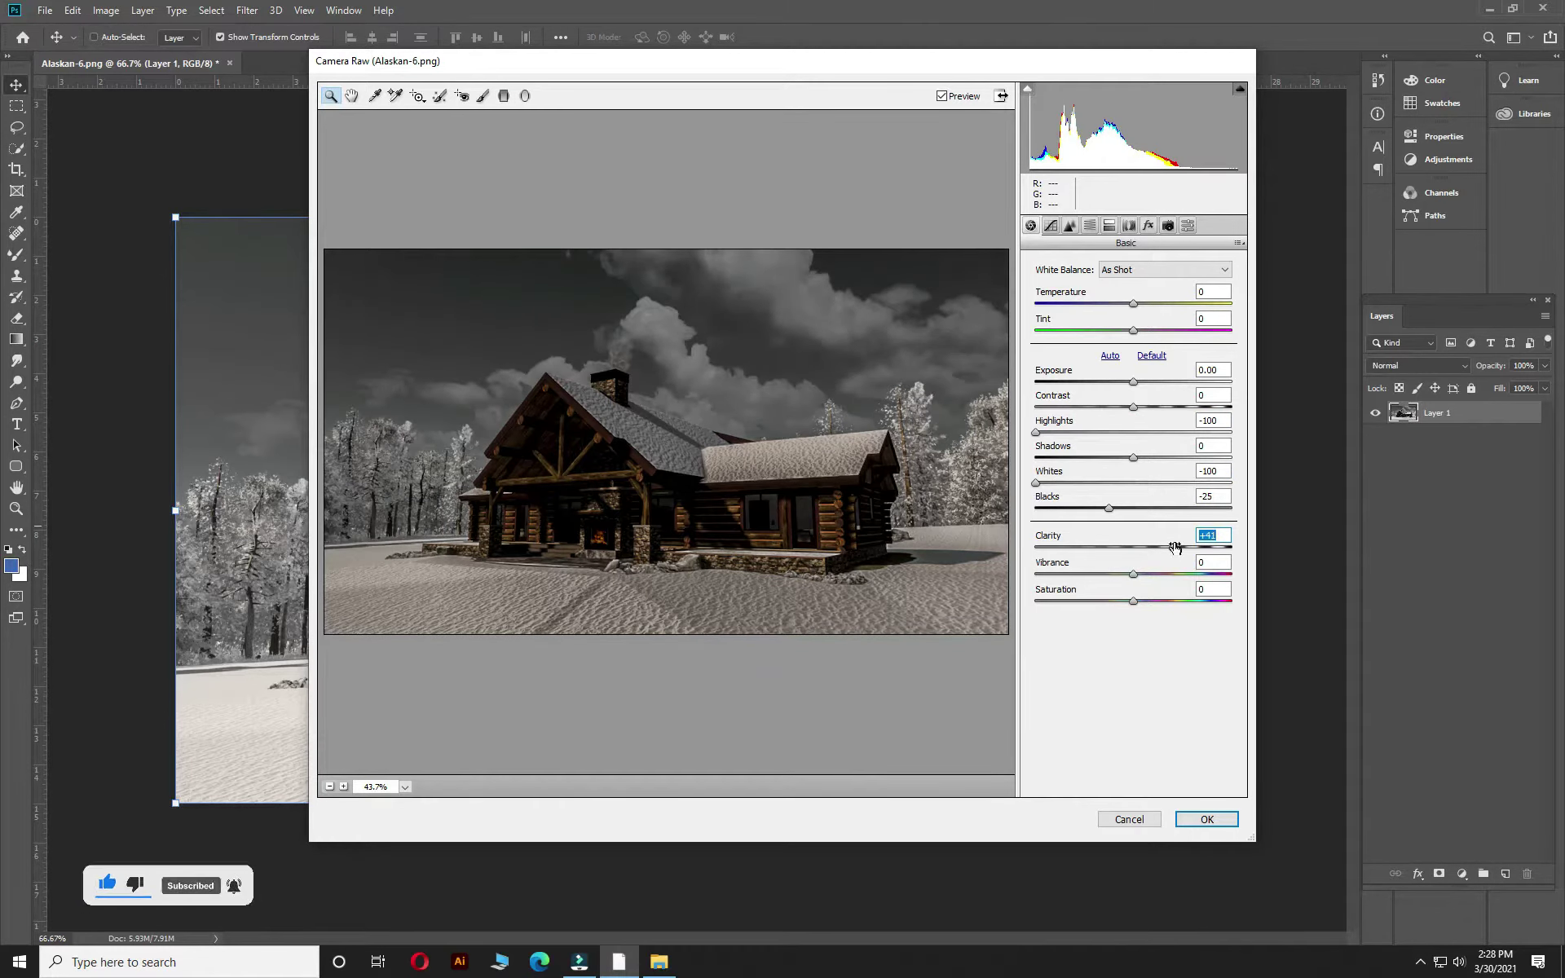
key(Return)
- Start a Pen path at the porch roof corner, up to the gable and roof peak
scroll(403, 551, up, 5)
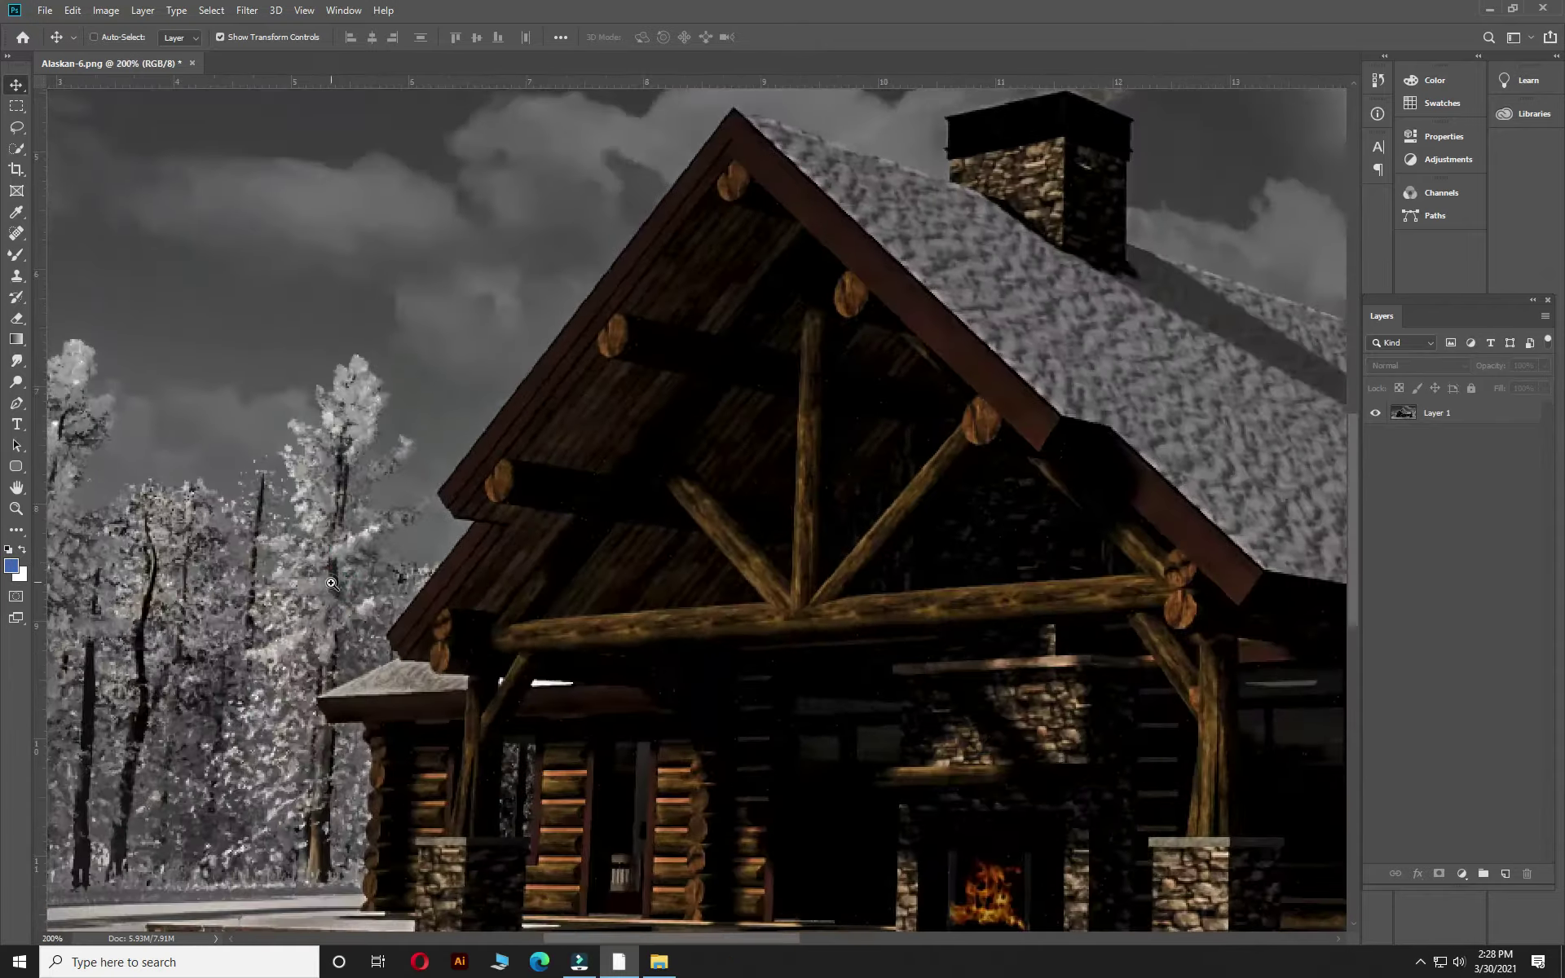
key(p)
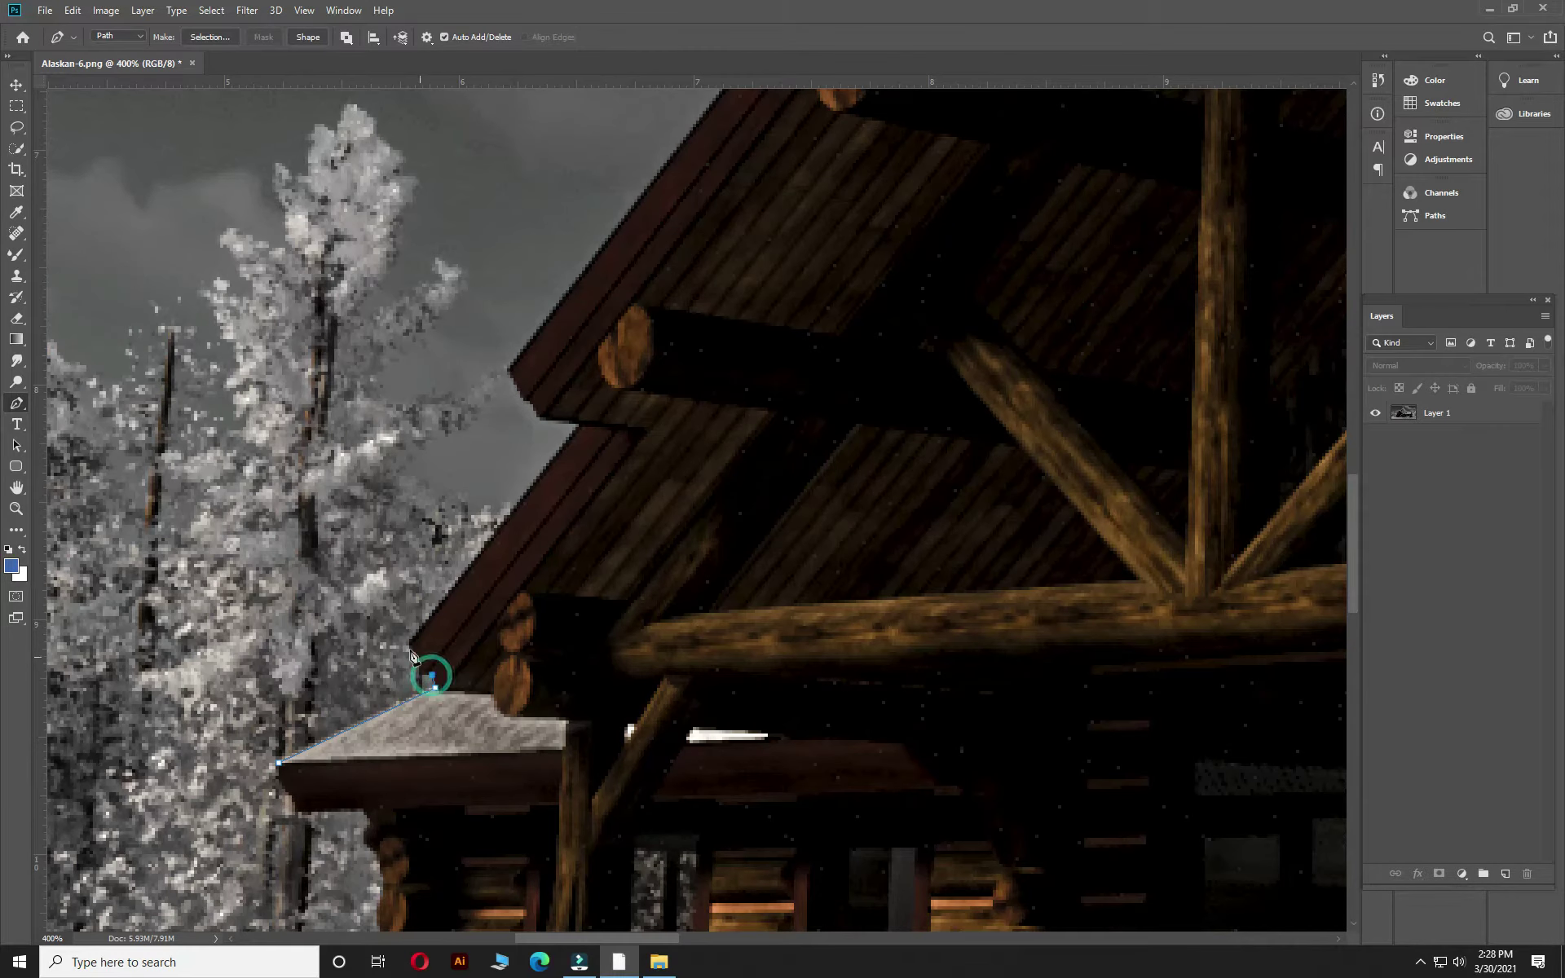
click(578, 426)
scroll(549, 356, down, 1)
click(891, 97)
drag(1207, 207, 785, 399)
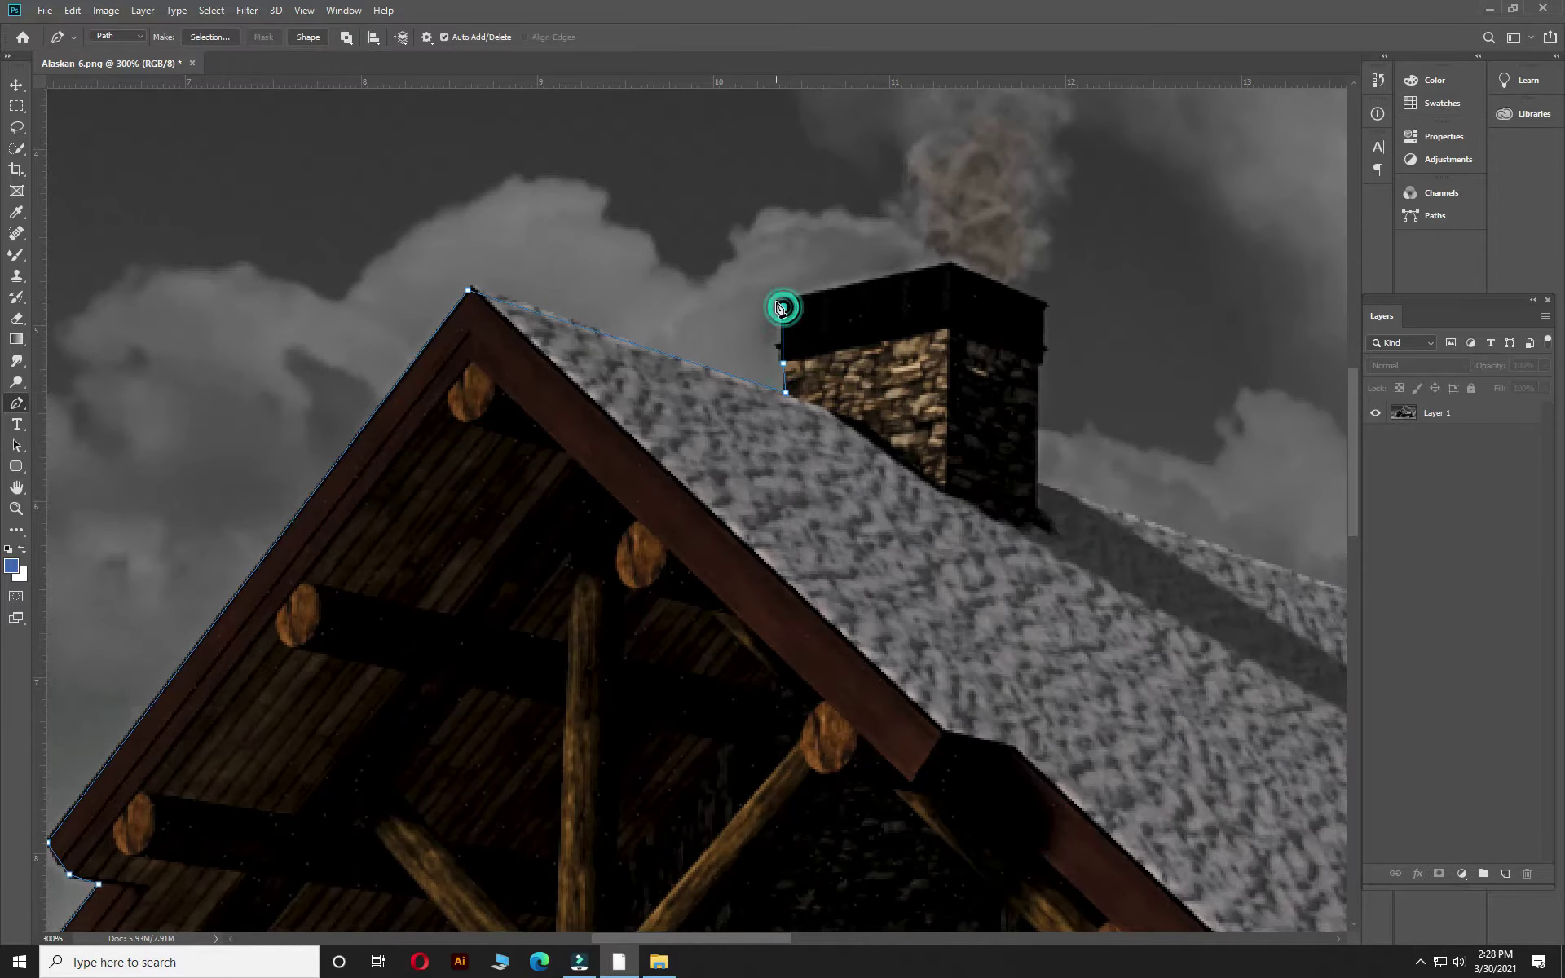
scroll(835, 308, right, 3)
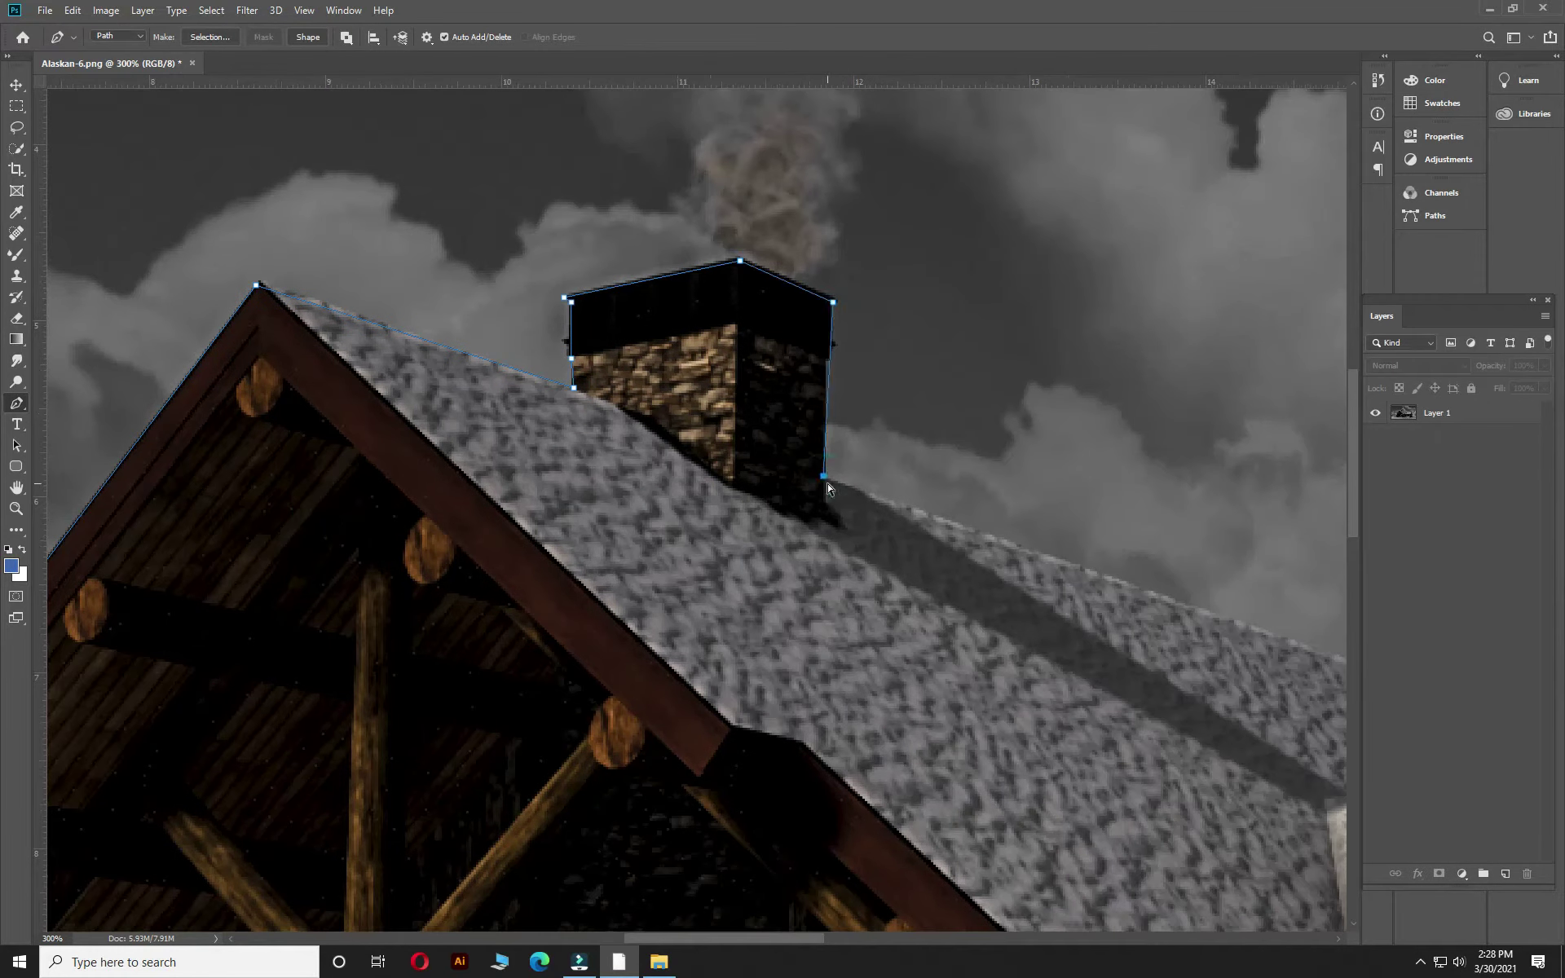
alt+click(972, 532)
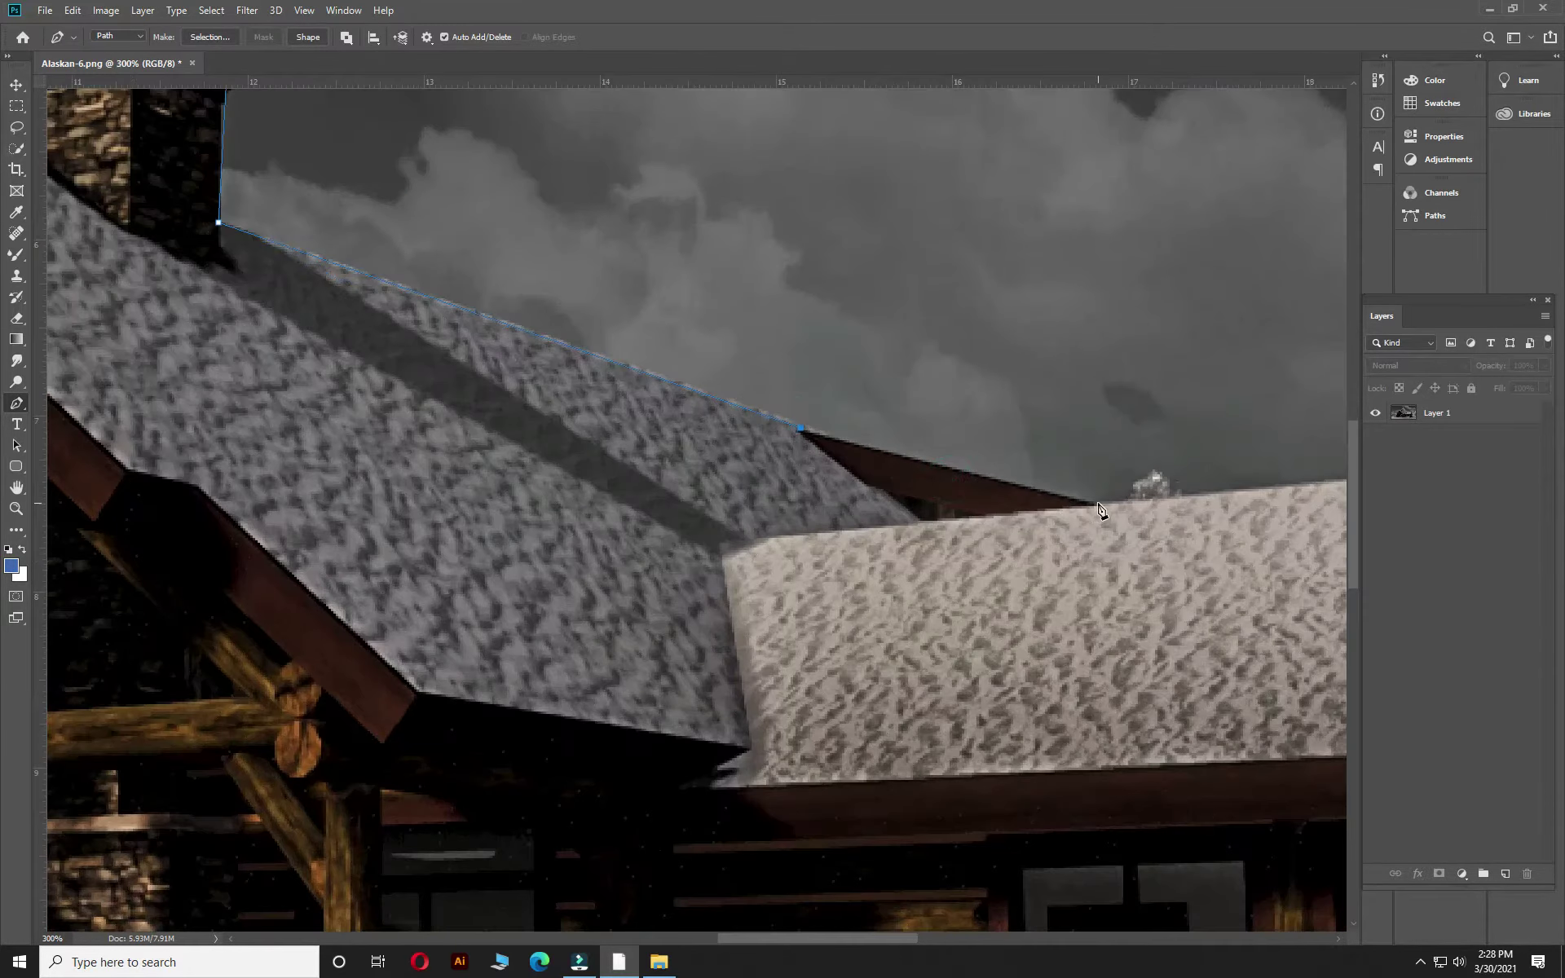
- Continue the path along the eaves, lower roof corner and gable edge
click(1045, 496)
scroll(1060, 489, right, 5)
click(1099, 355)
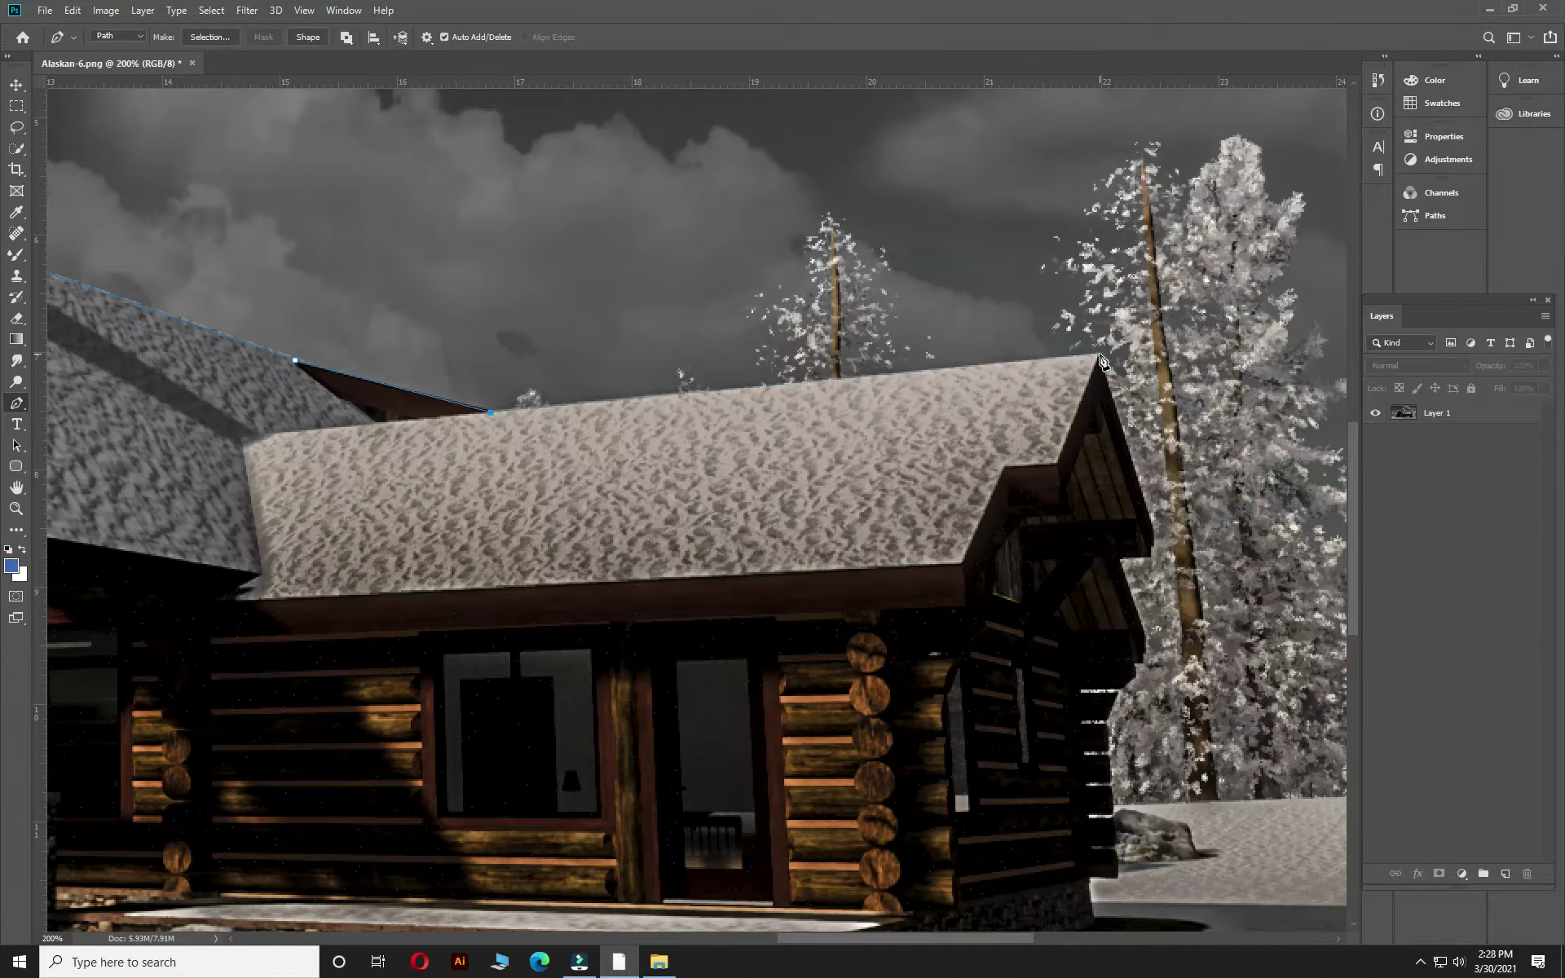
scroll(1158, 543, up, 2)
click(1146, 507)
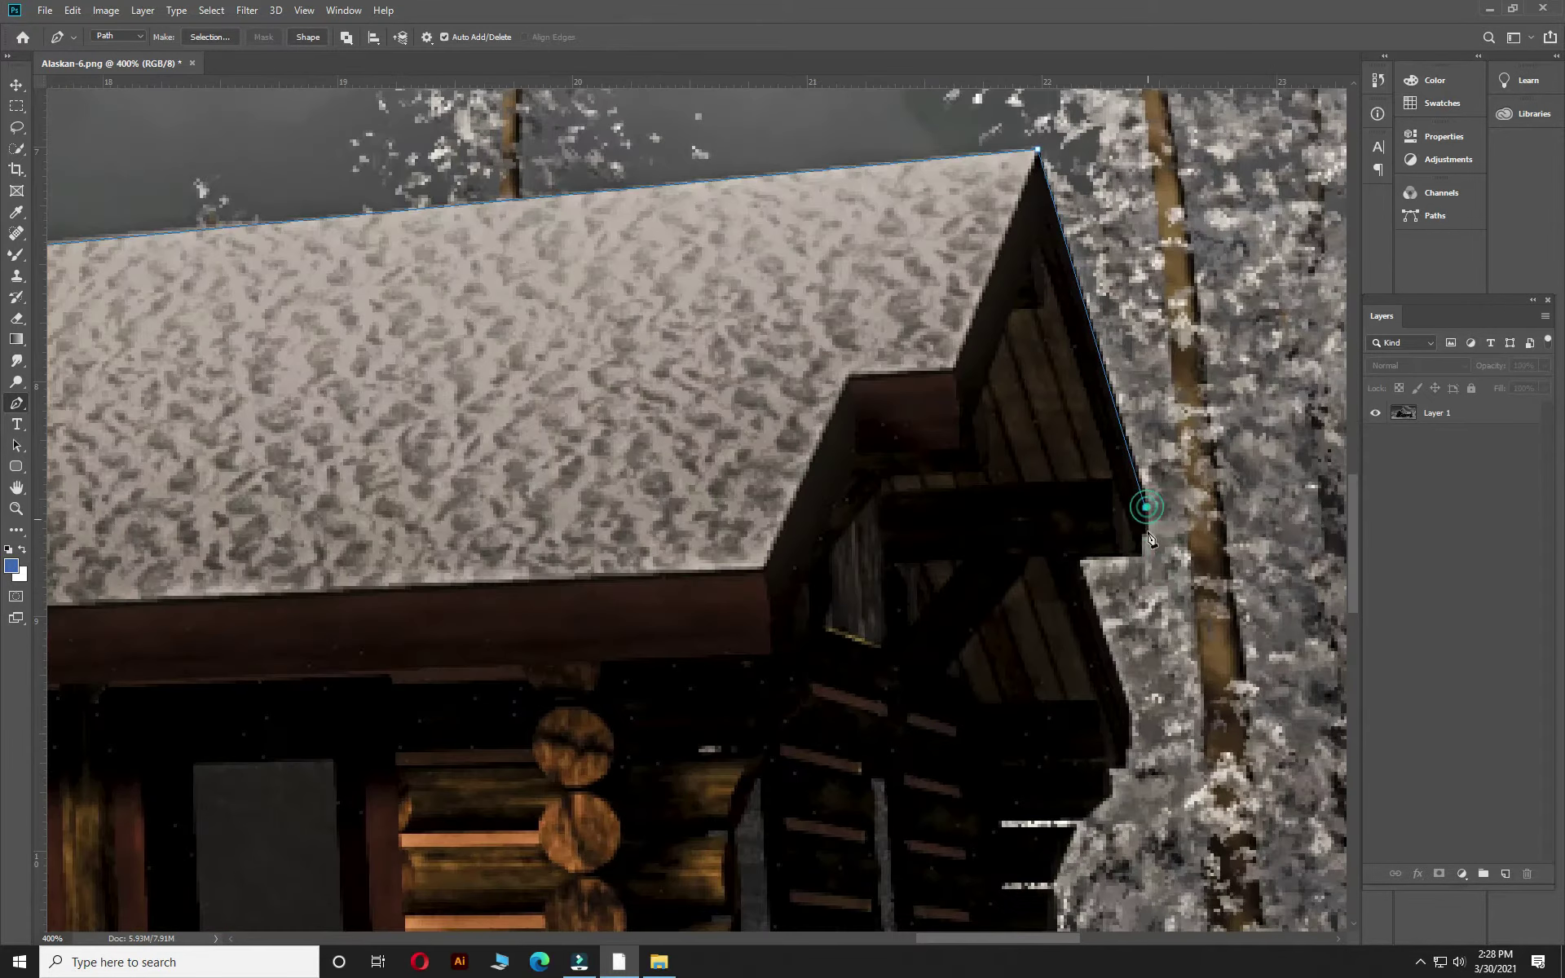
click(1145, 557)
click(1078, 557)
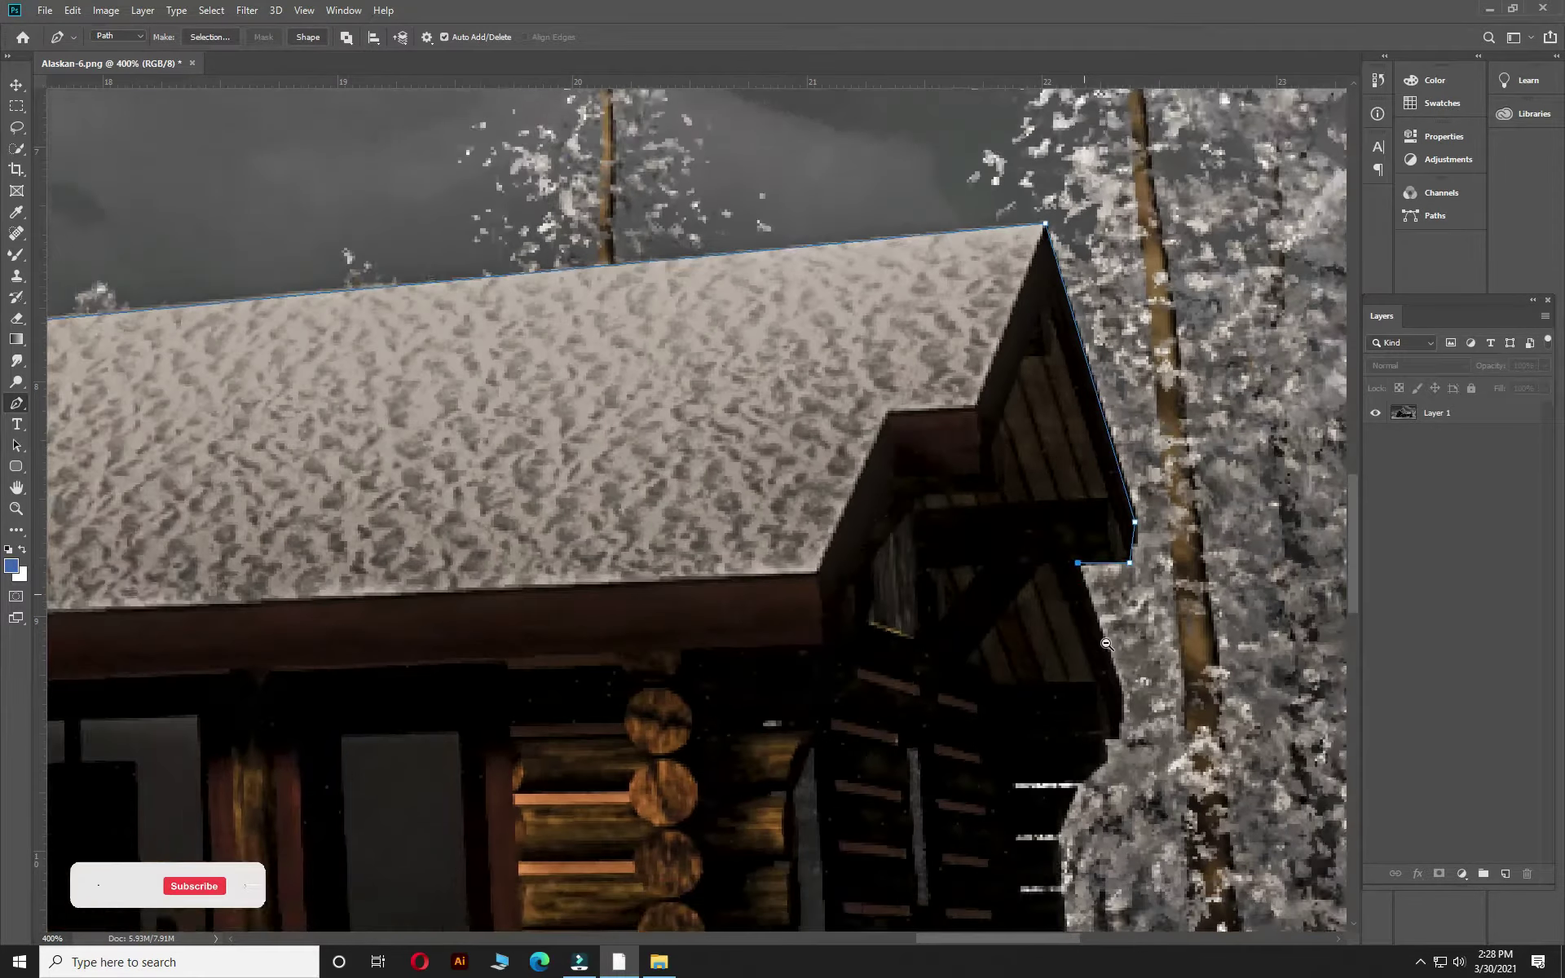
- Trace the path down the side wall and along the stone base
scroll(1078, 557, down, 1)
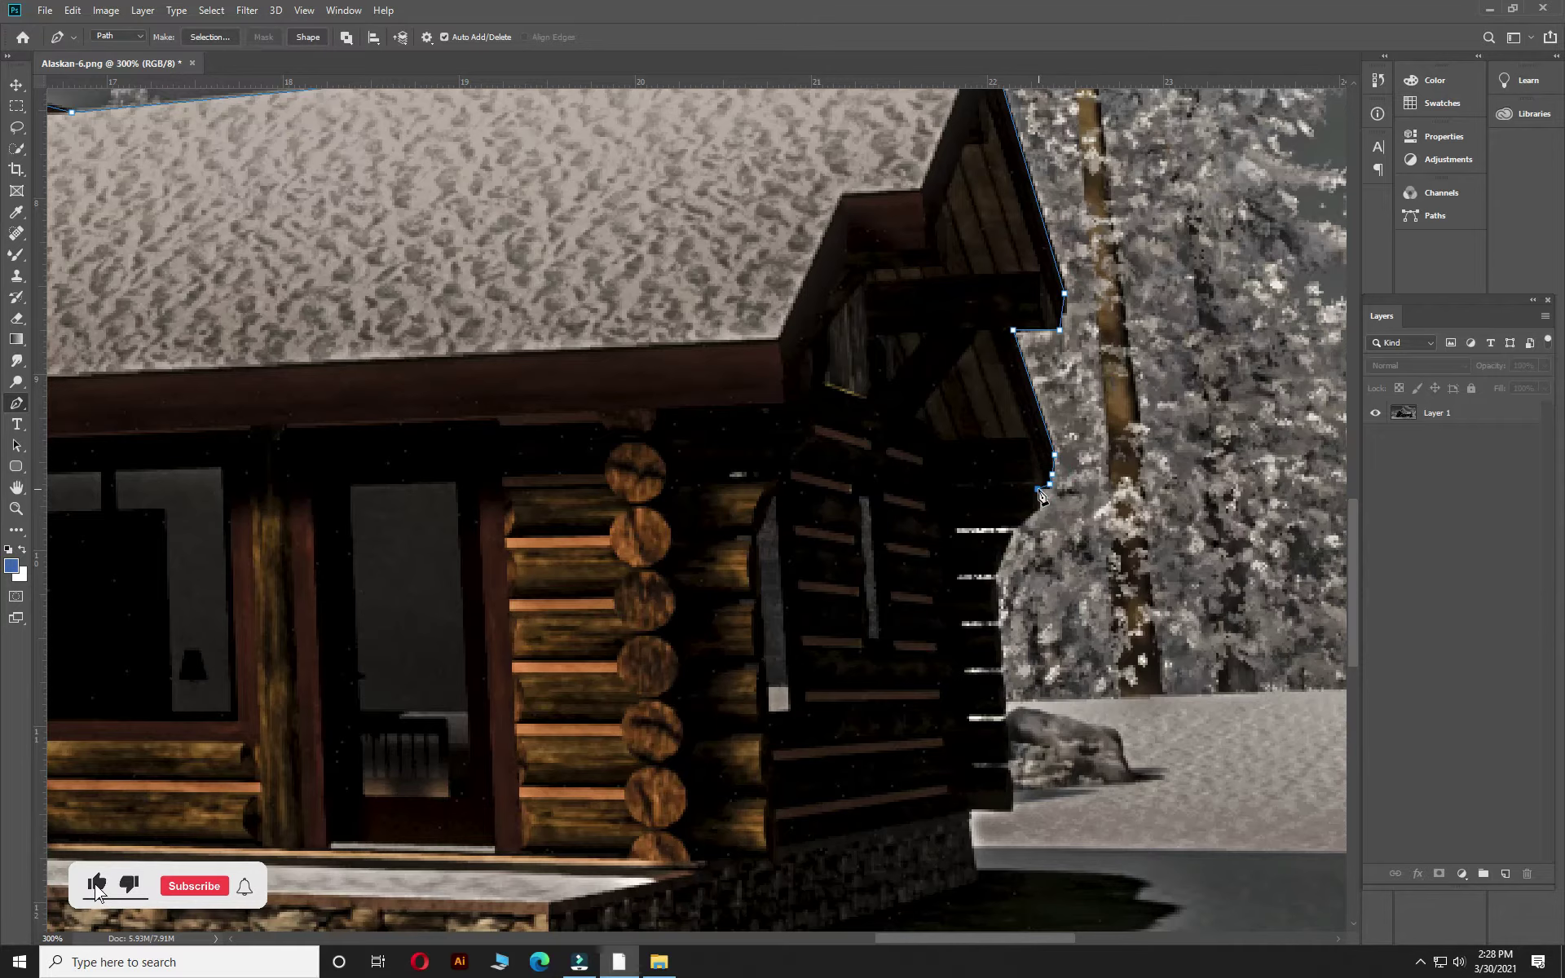
click(997, 574)
click(1014, 811)
scroll(1015, 815, down, 1)
click(1088, 703)
click(807, 802)
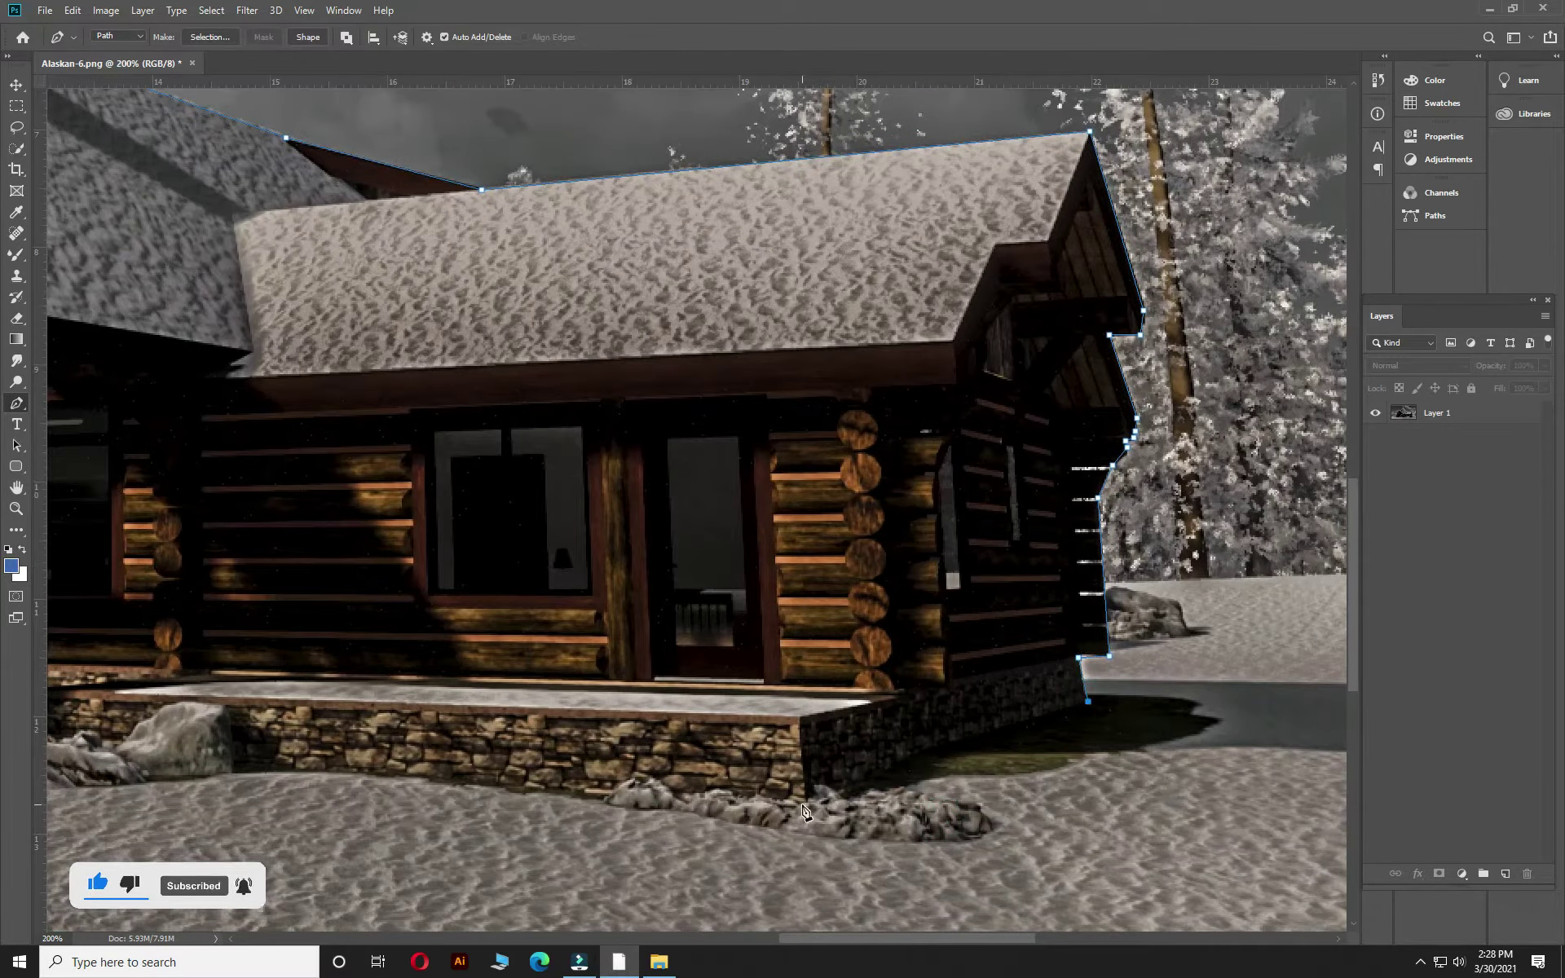
scroll(763, 722, down, 1)
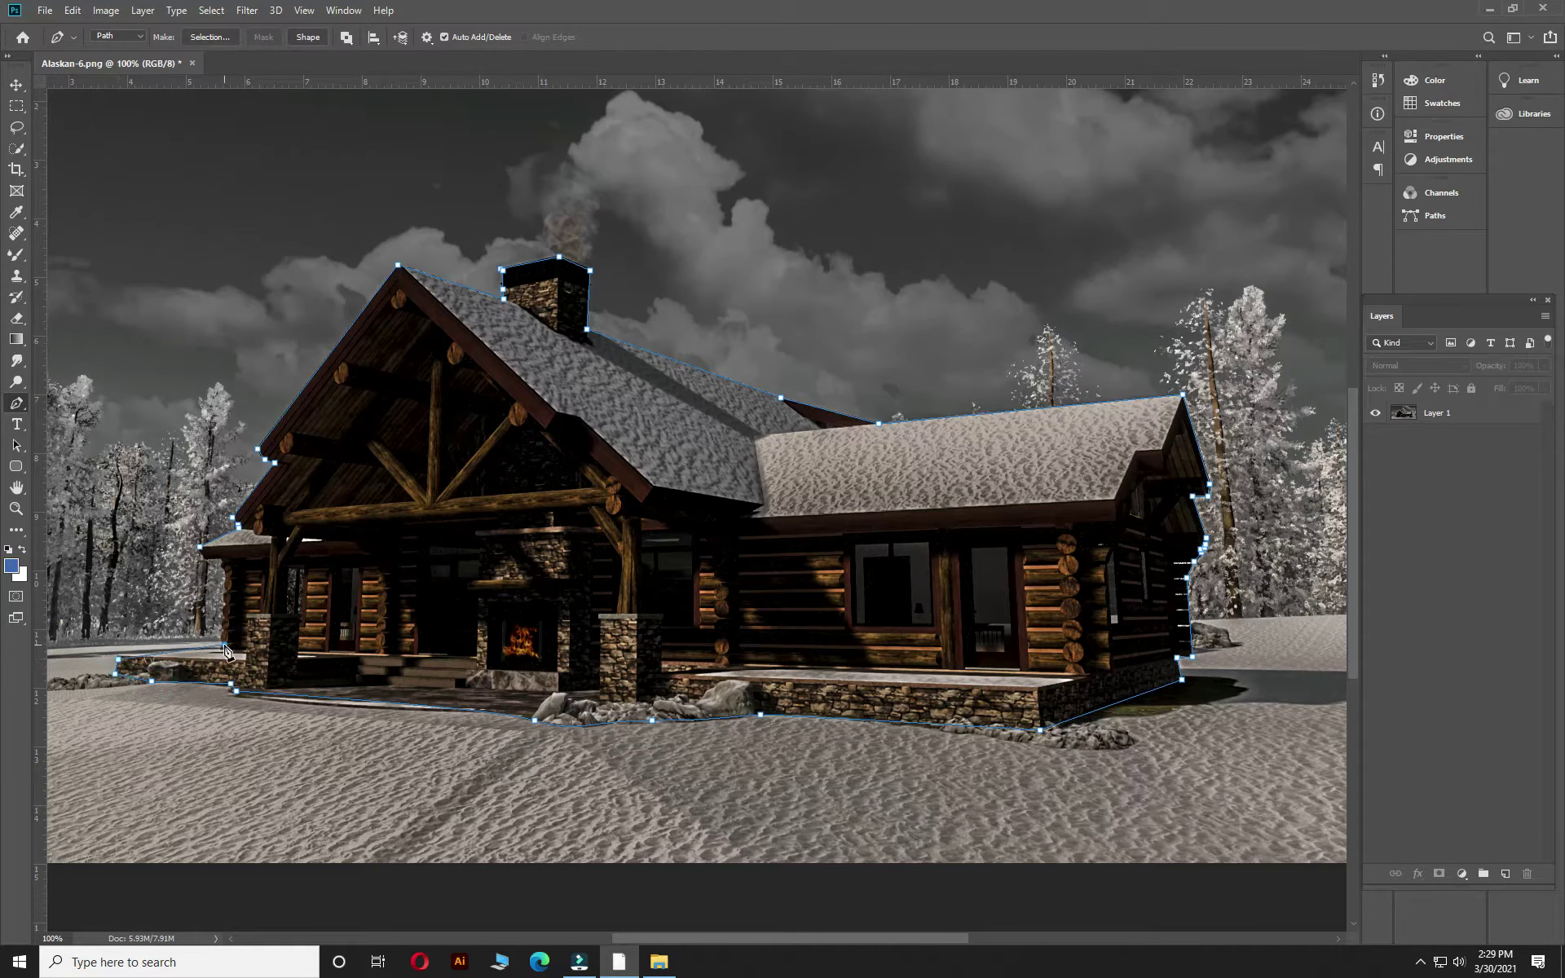
- Load the cabin path as a selection and dismiss the Move tool error
key(ctrl+Return)
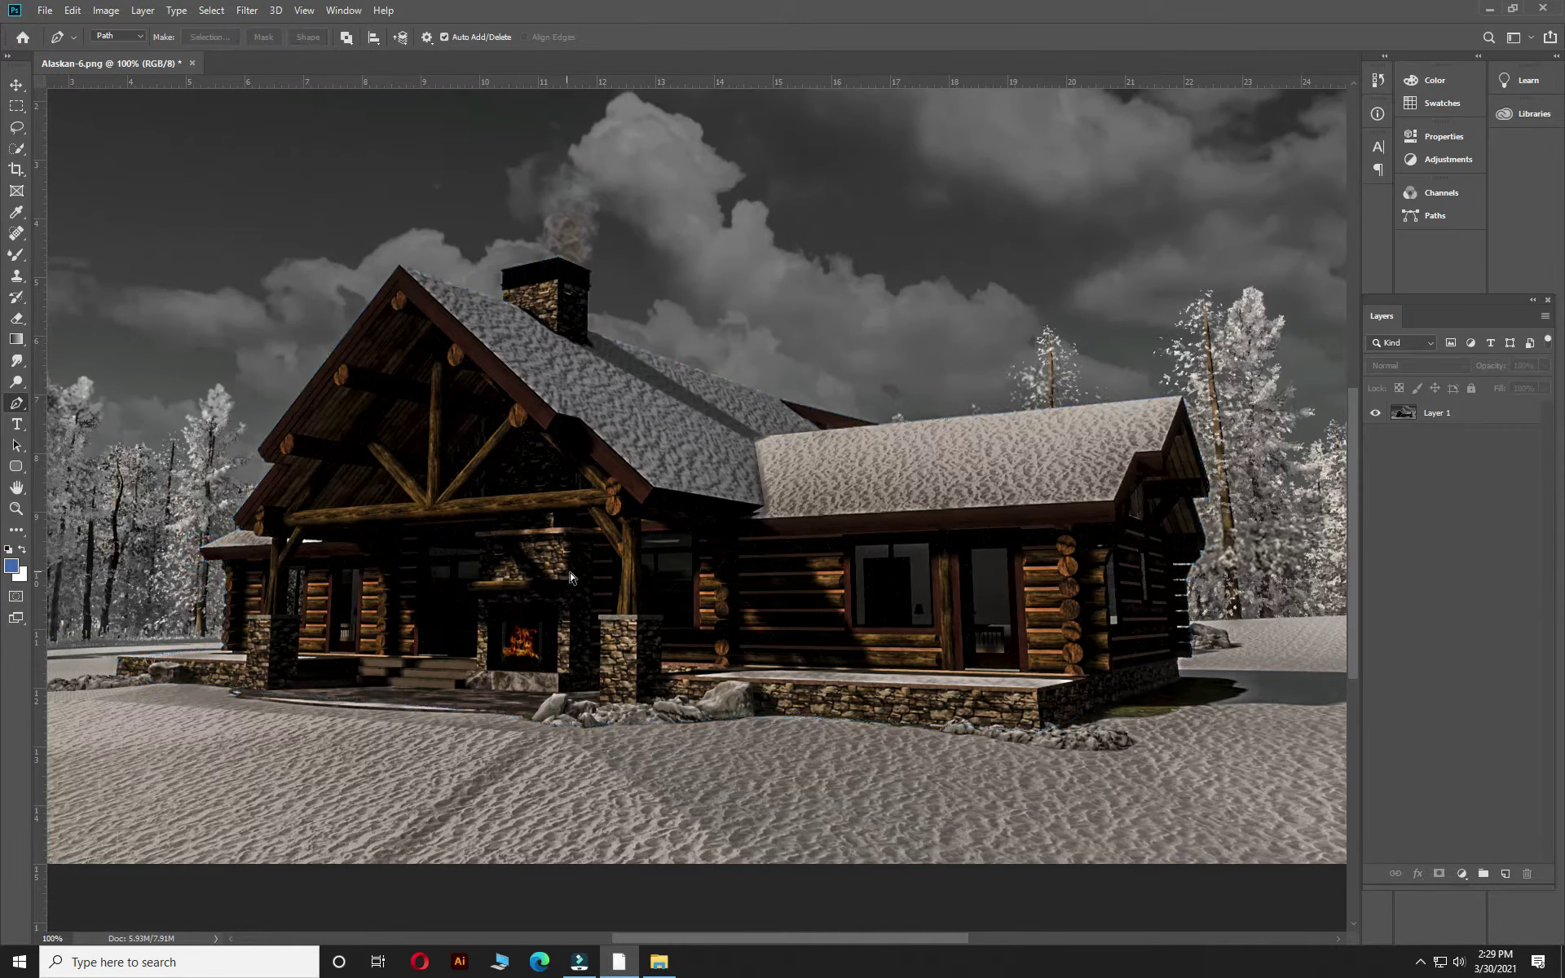
scroll(646, 503, down, 1)
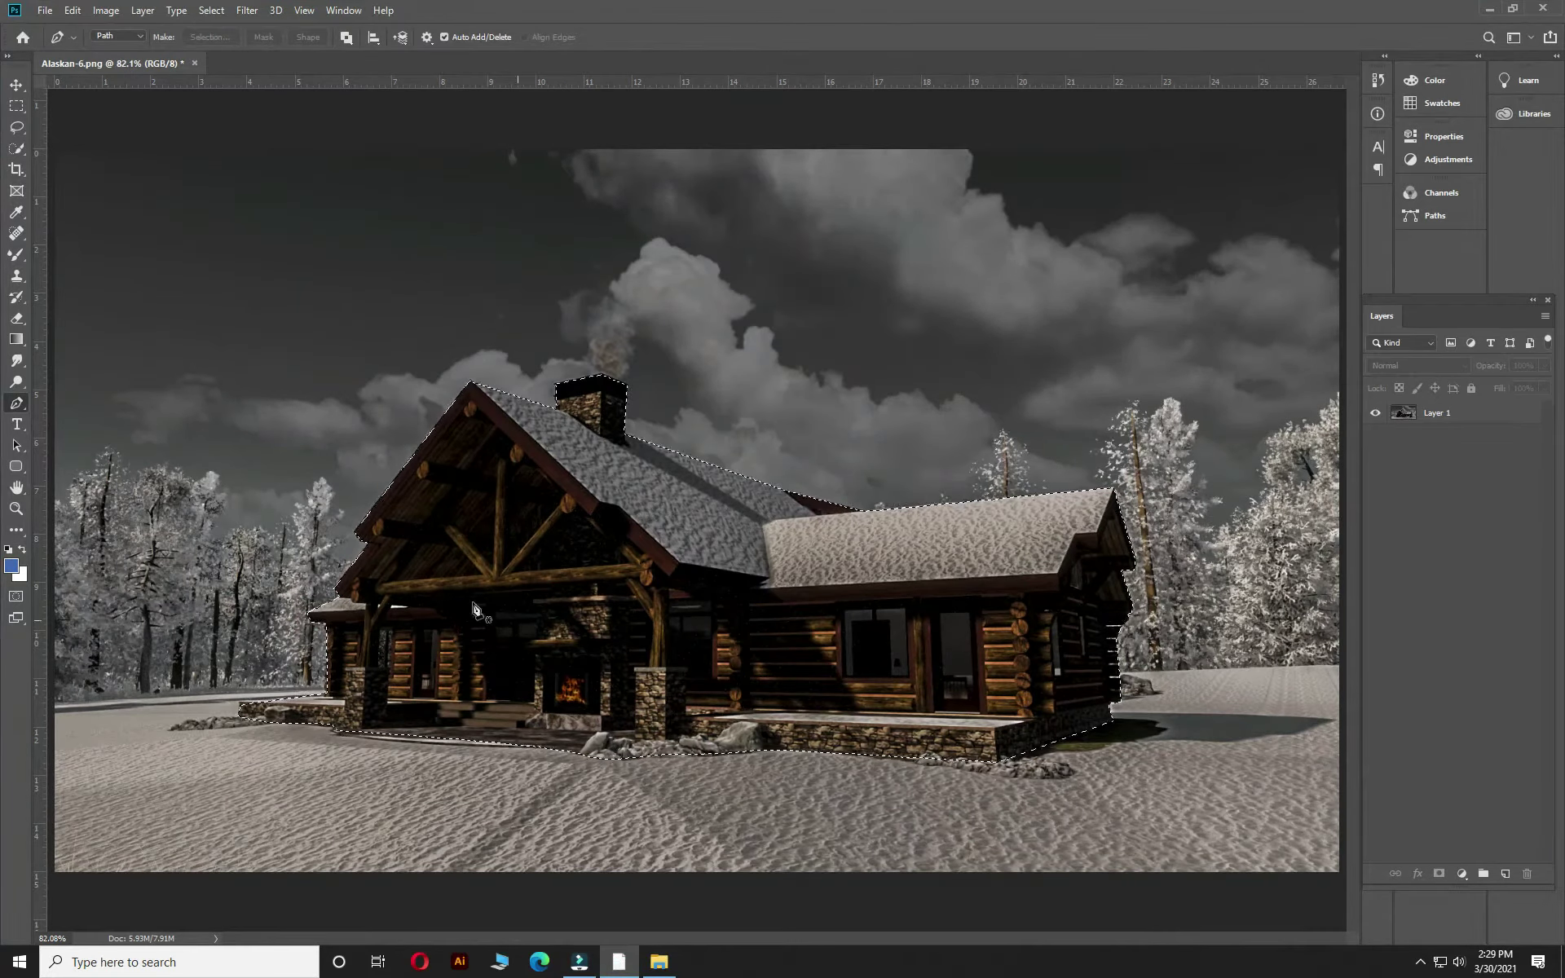
click(16, 84)
click(734, 614)
click(776, 354)
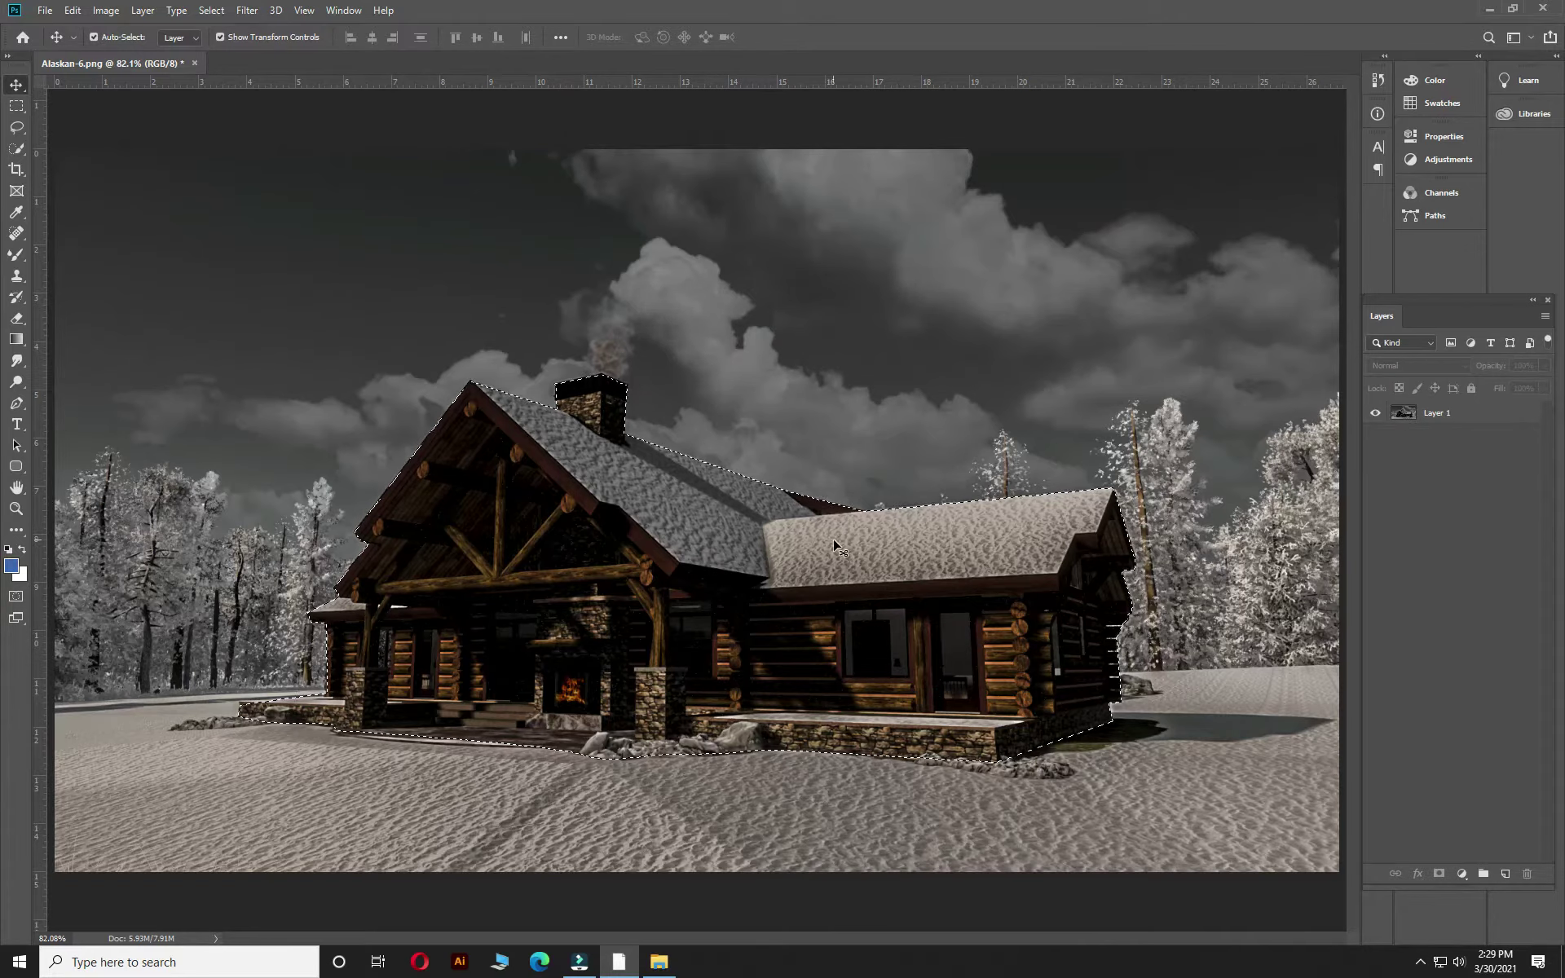
- Minimize the video editor and file browser and return to the cabin image
click(579, 962)
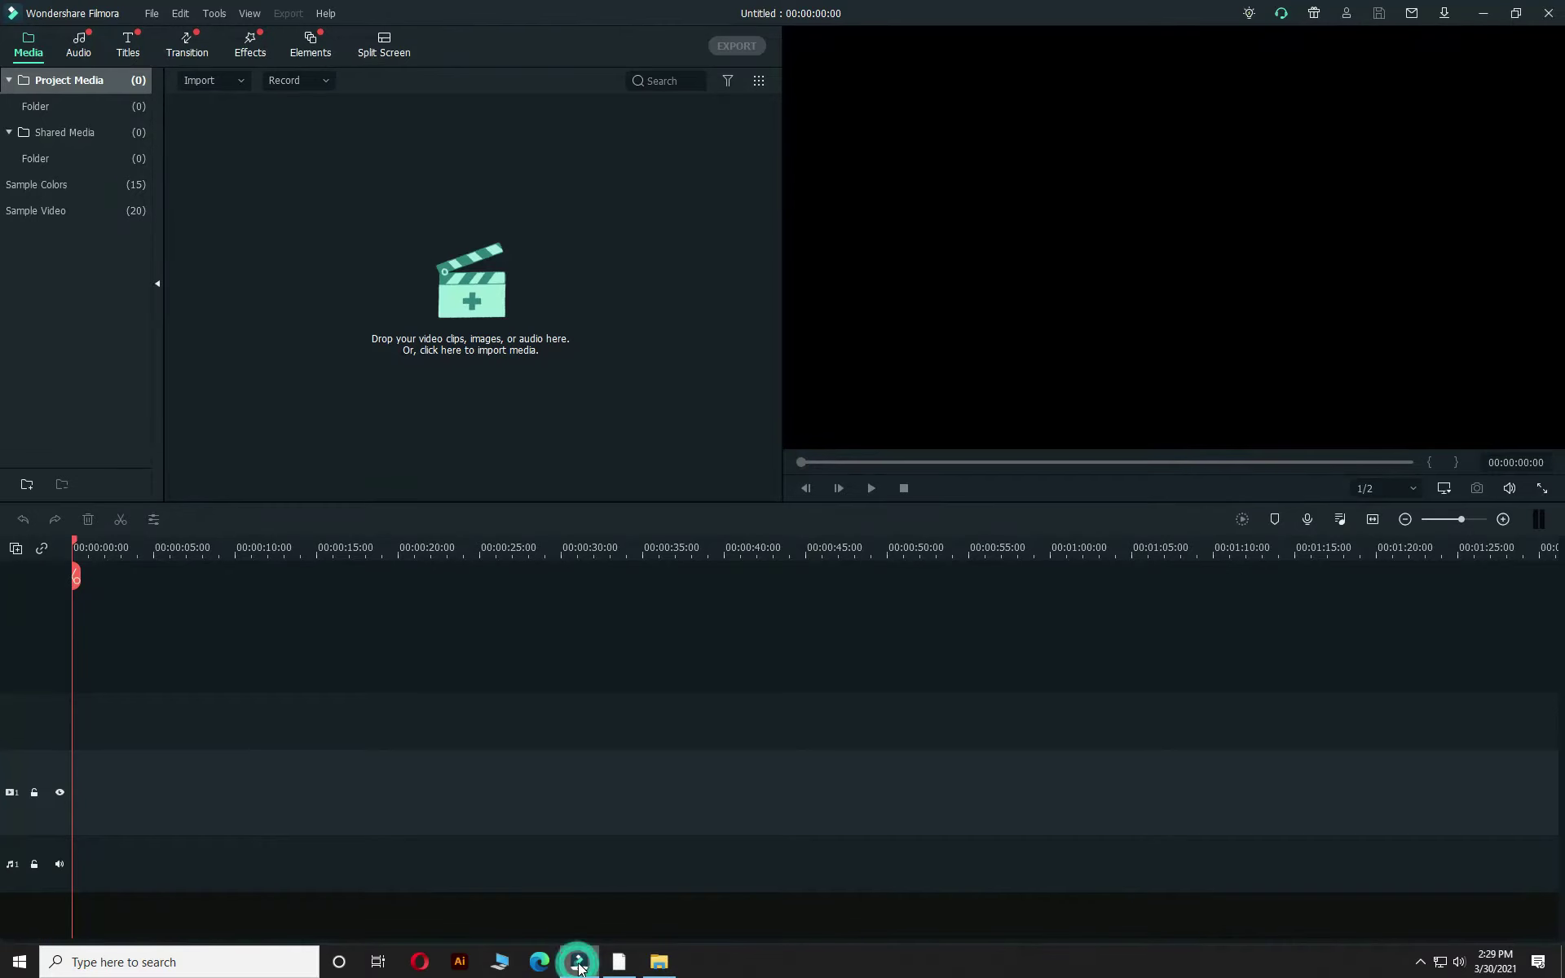
click(1484, 16)
click(1463, 12)
right_click(619, 244)
click(621, 966)
click(16, 106)
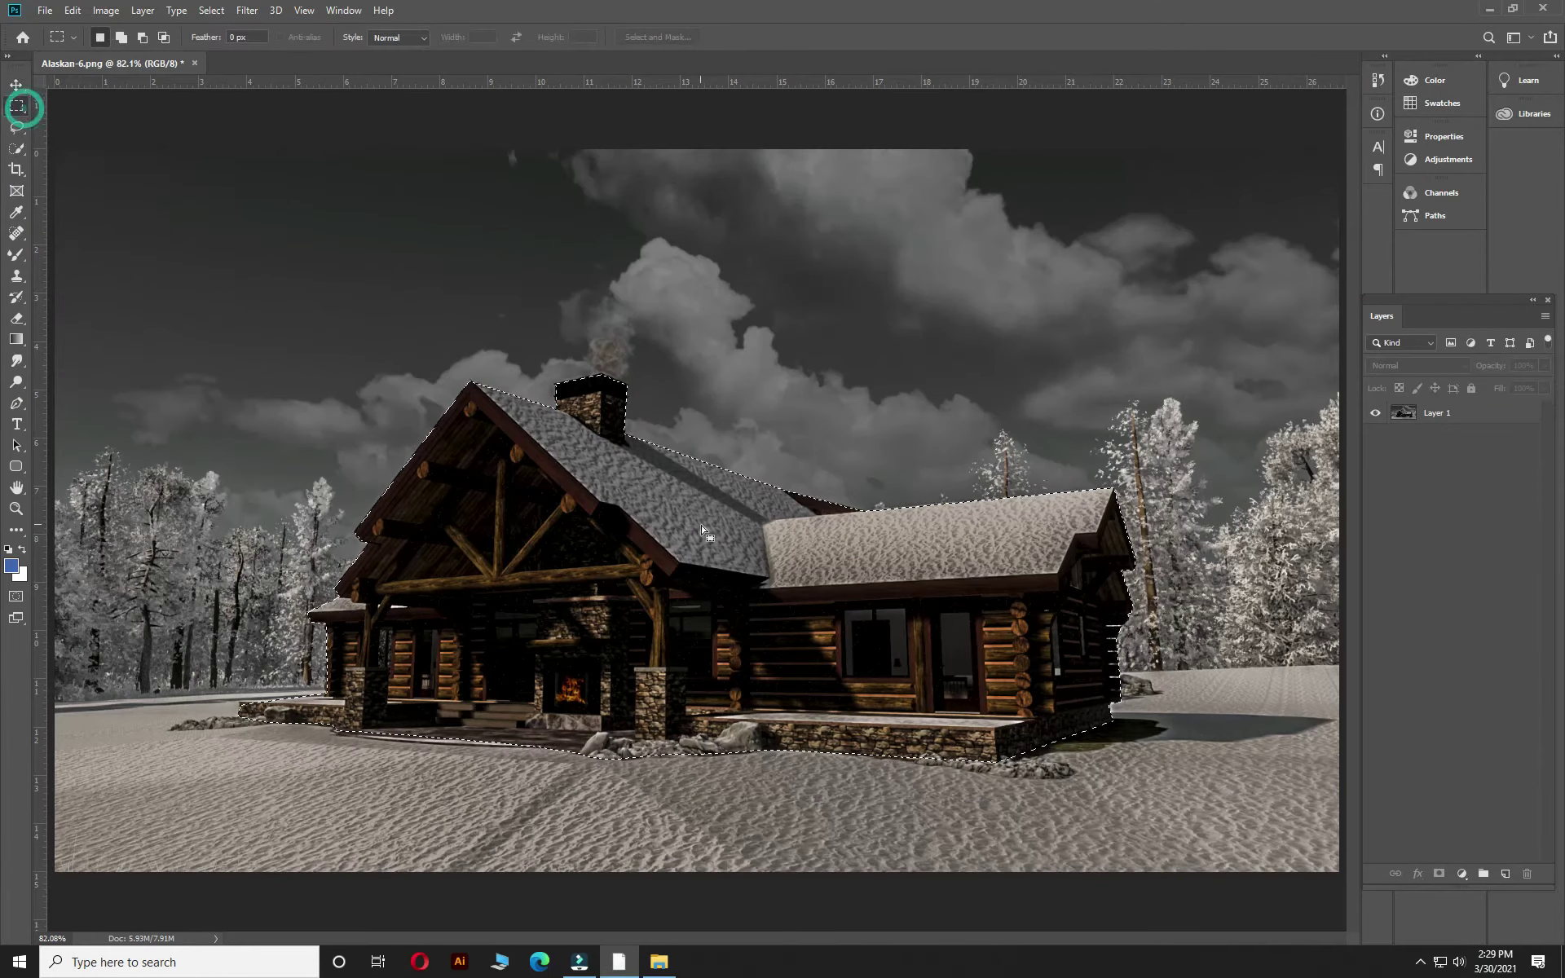
right_click(660, 481)
click(622, 482)
- Fit the image in view and convert the cabin selection into a work path
key(ctrl+minus)
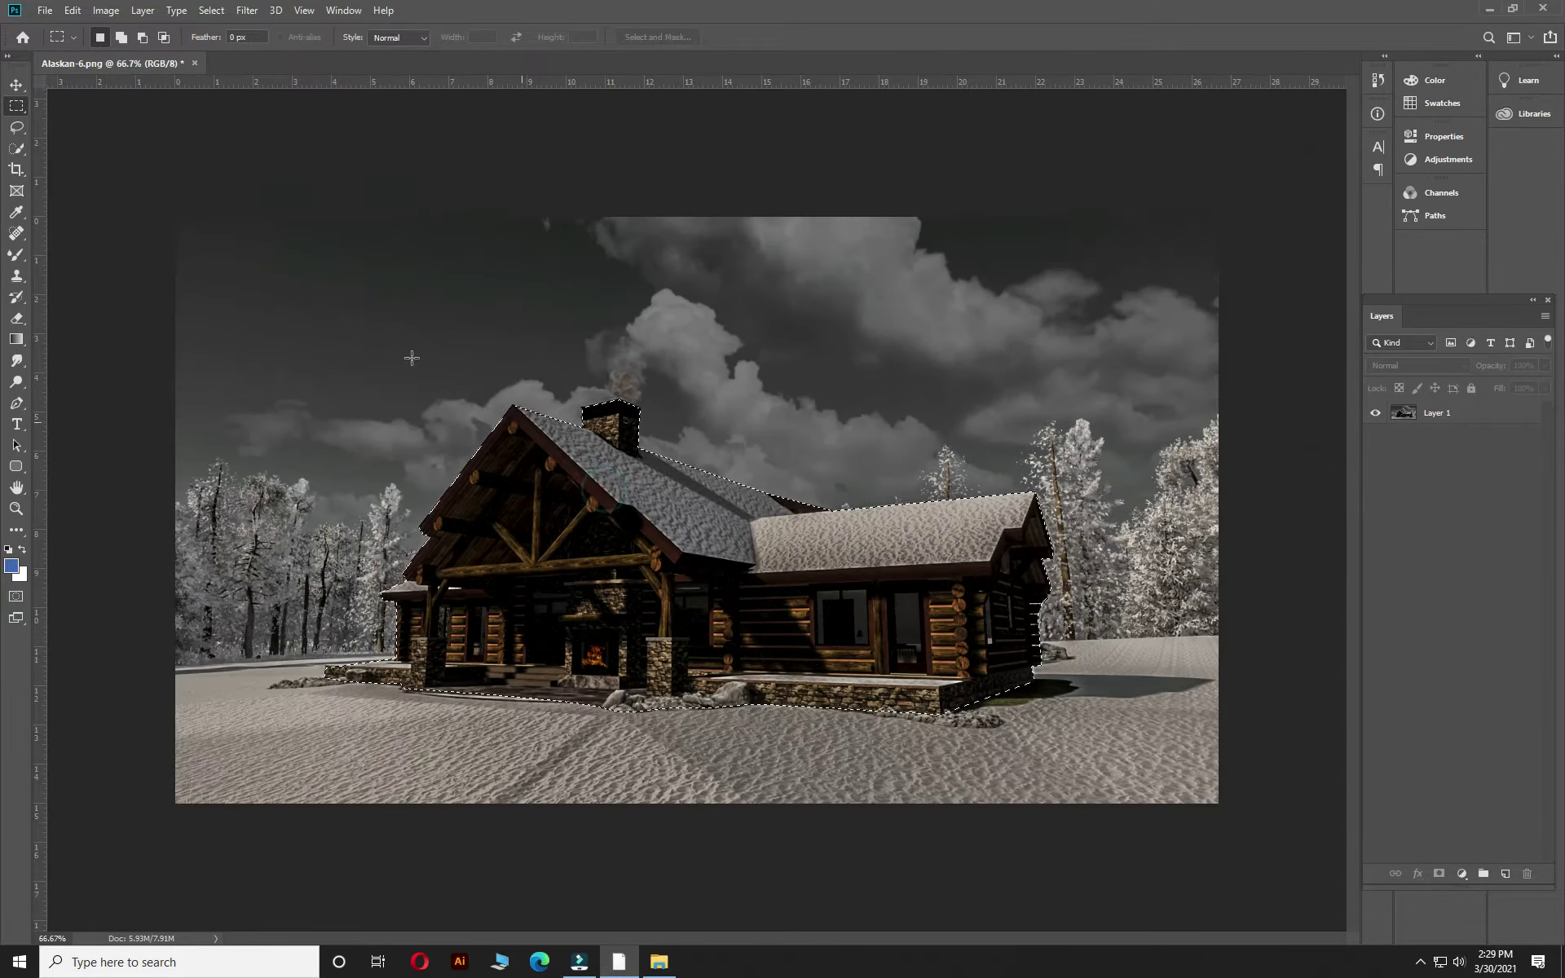
click(18, 82)
key(p)
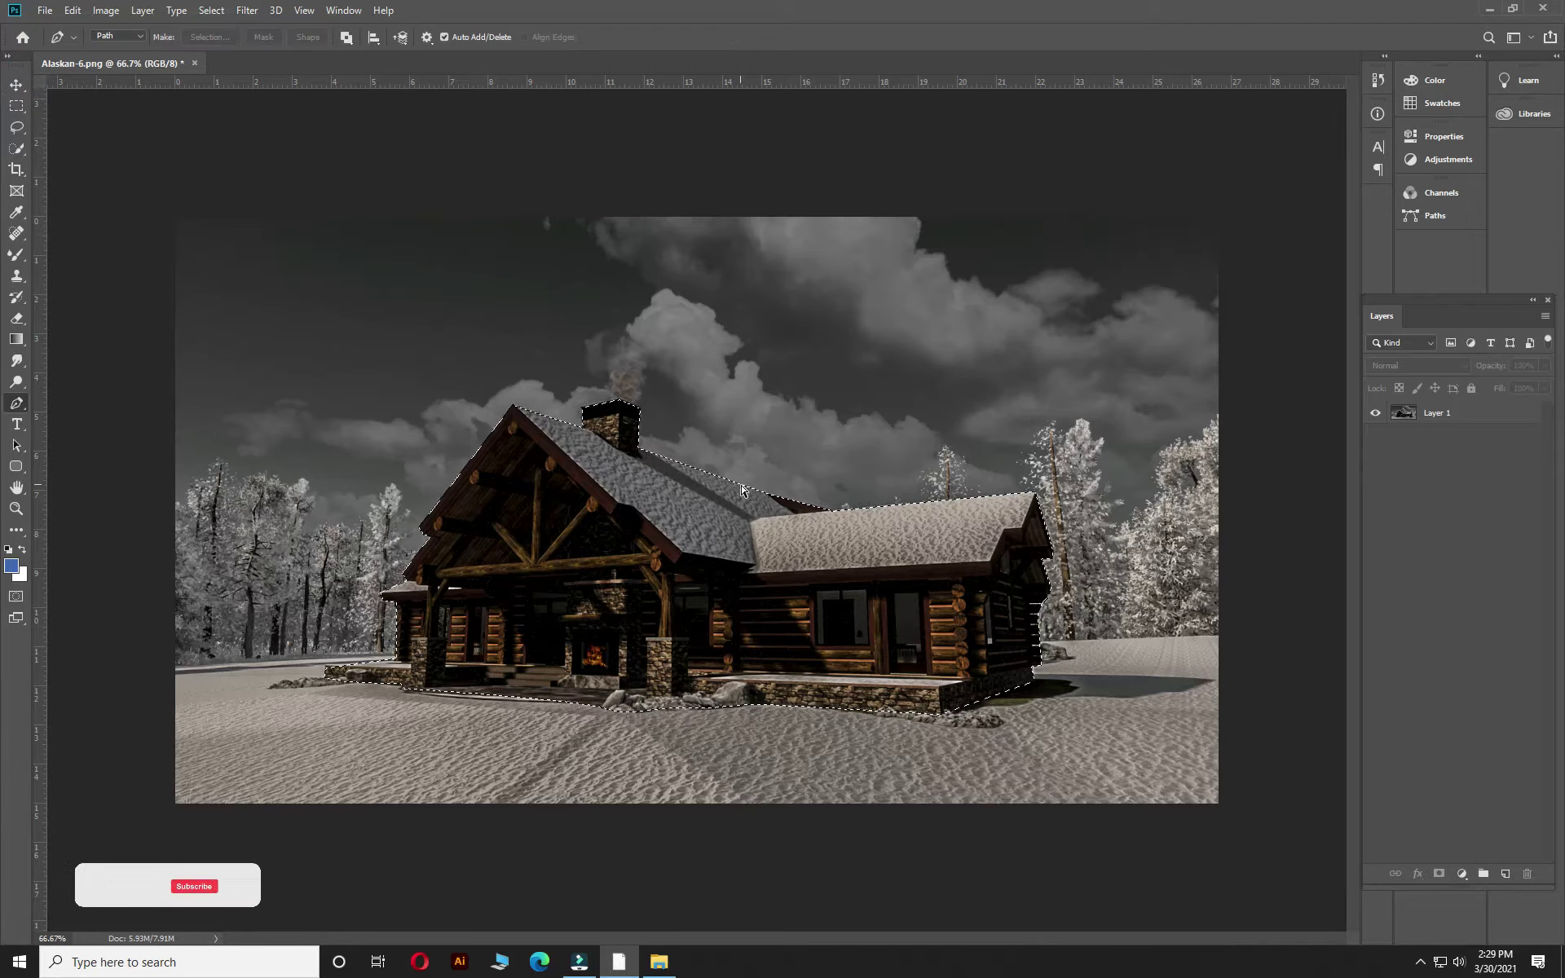
right_click(717, 490)
click(668, 530)
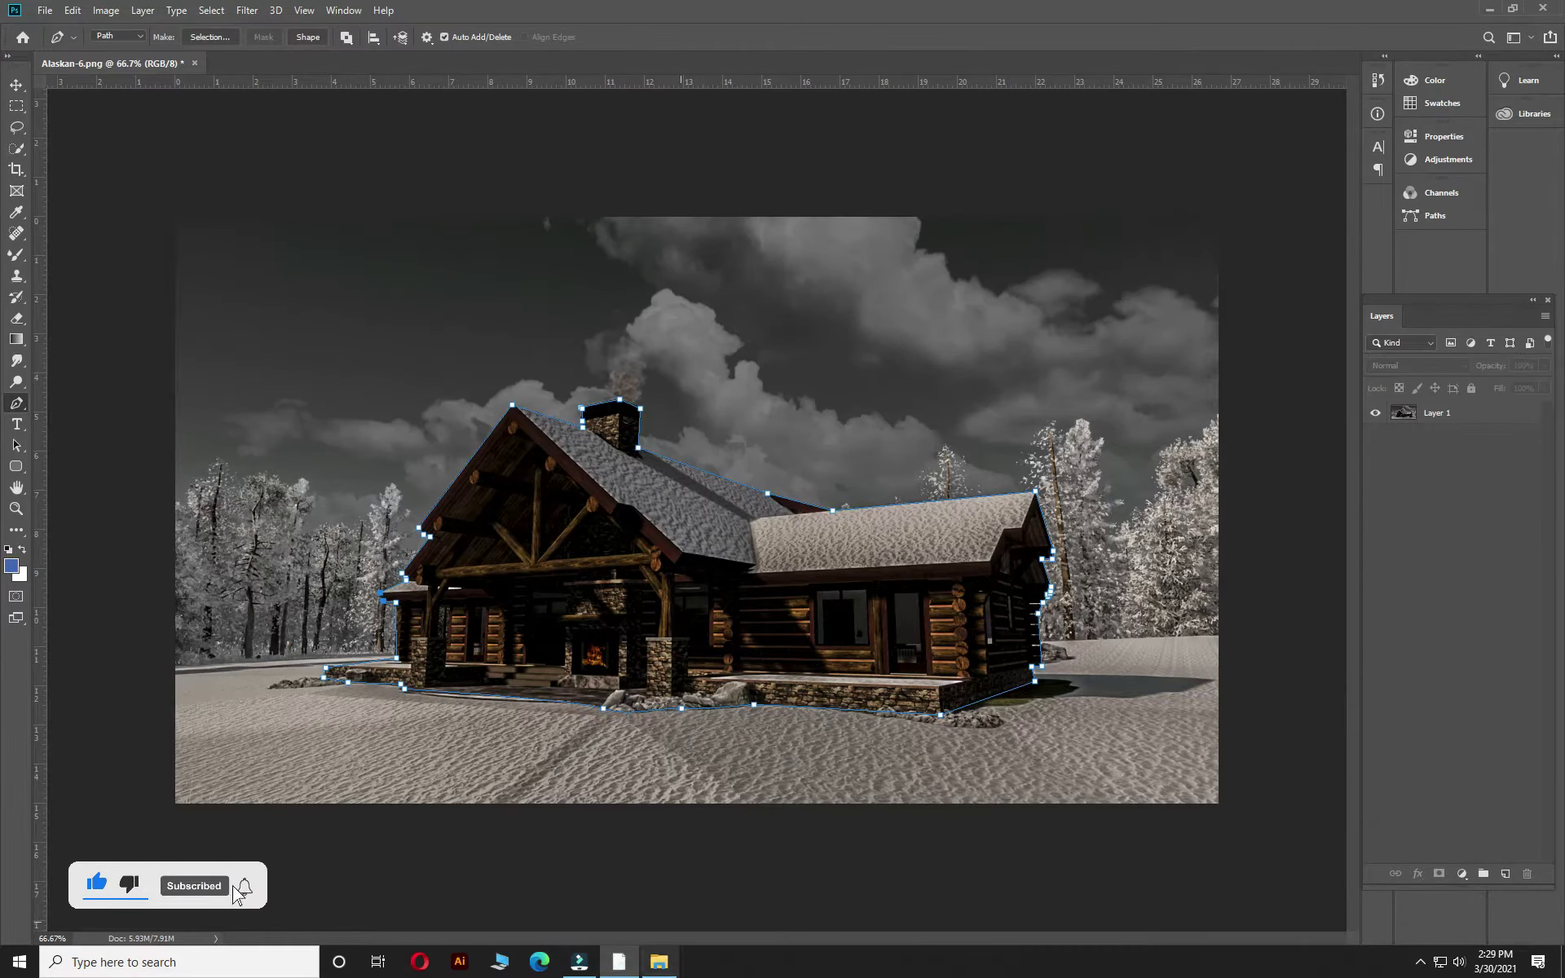
click(619, 962)
click(618, 962)
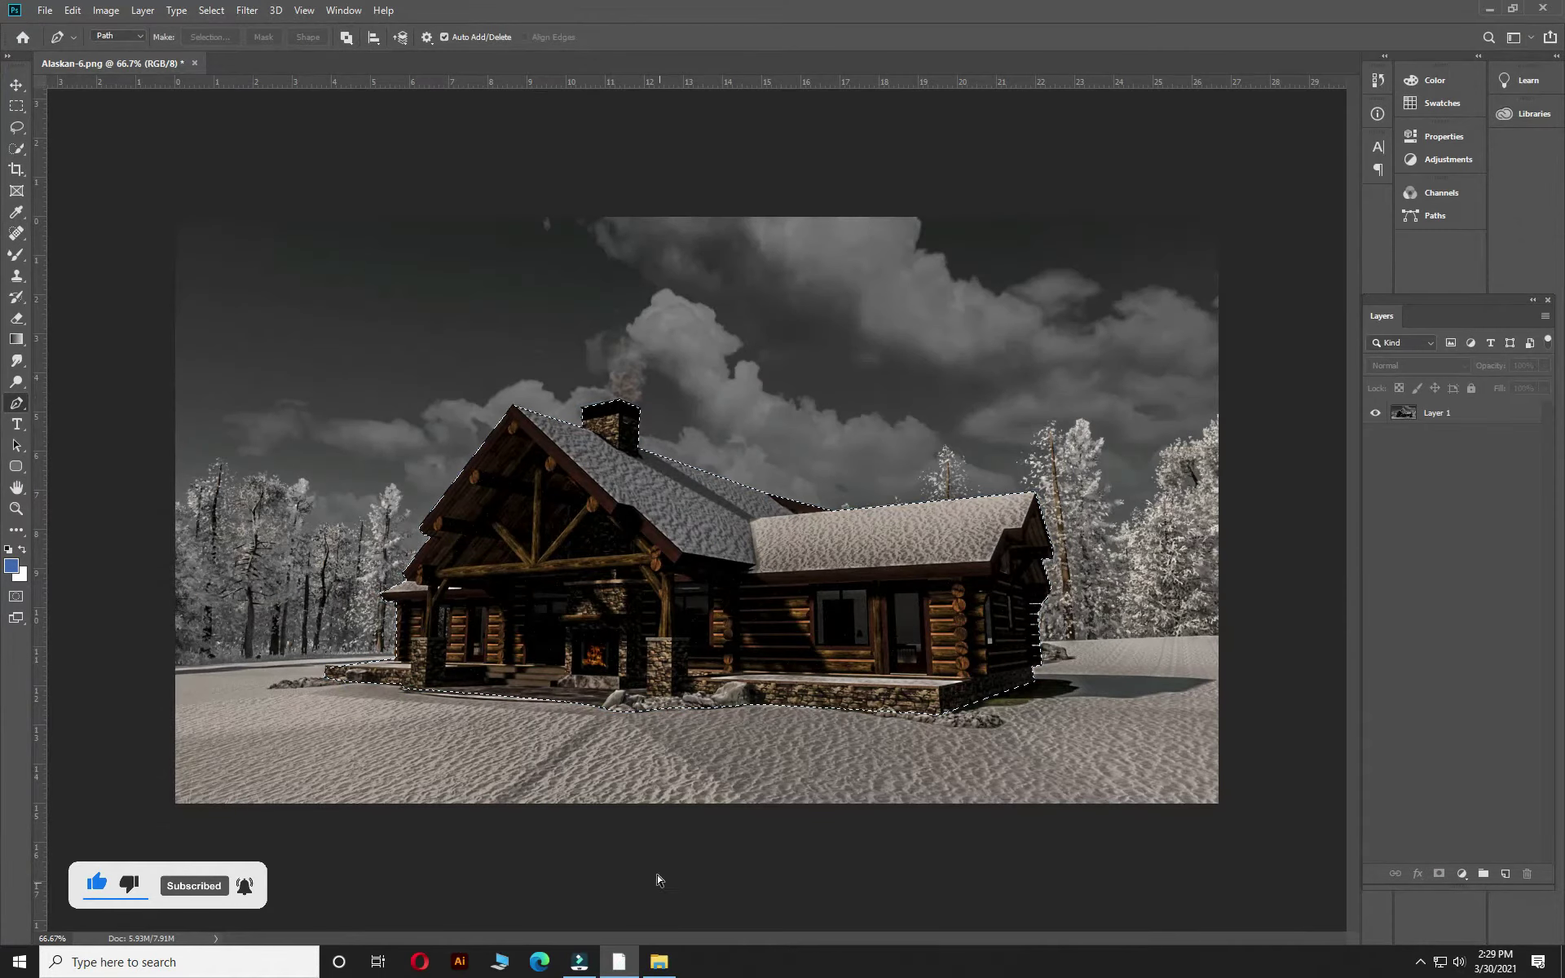
- Retry moving the cabin, dismiss the no-layer error, and apply a crop
key(v)
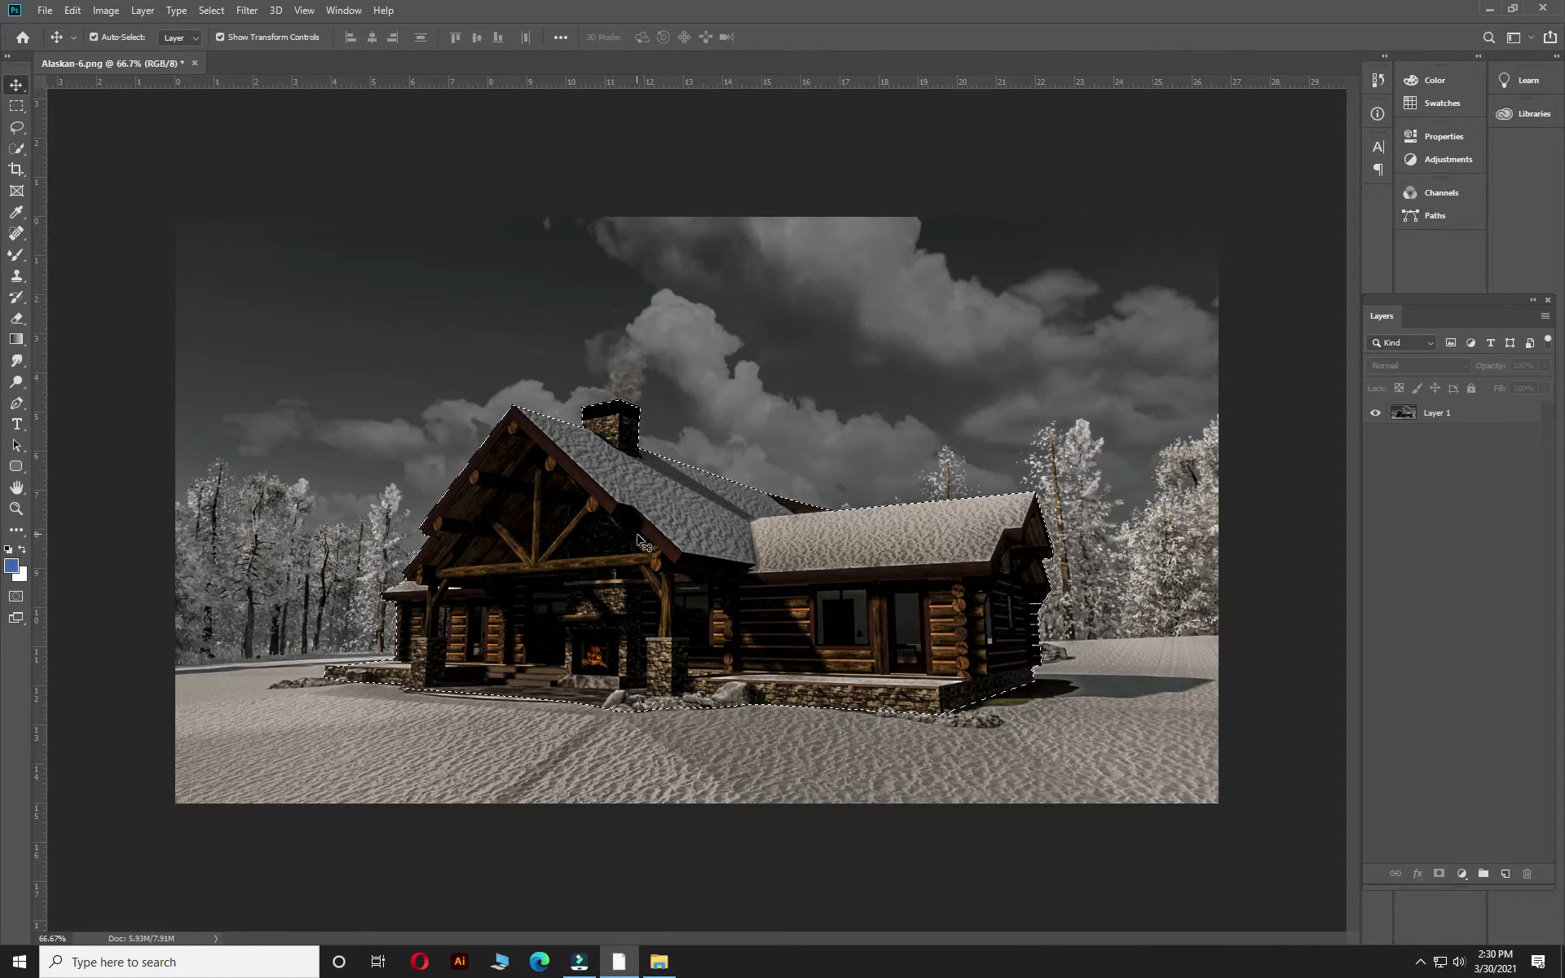
click(641, 540)
click(770, 354)
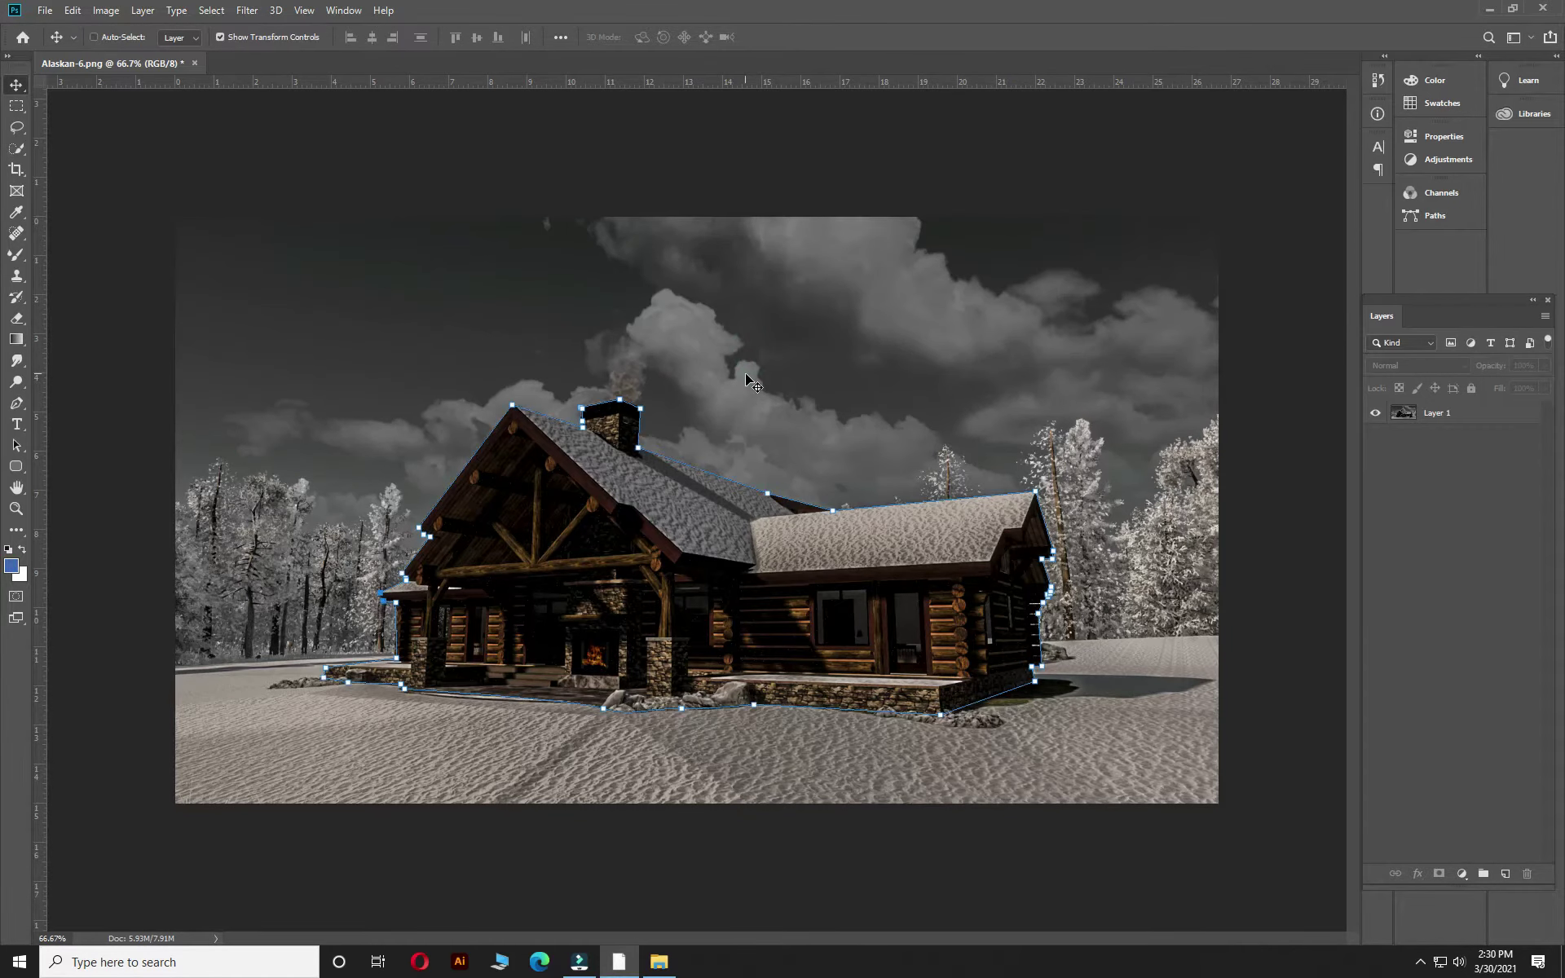
click(748, 381)
click(771, 354)
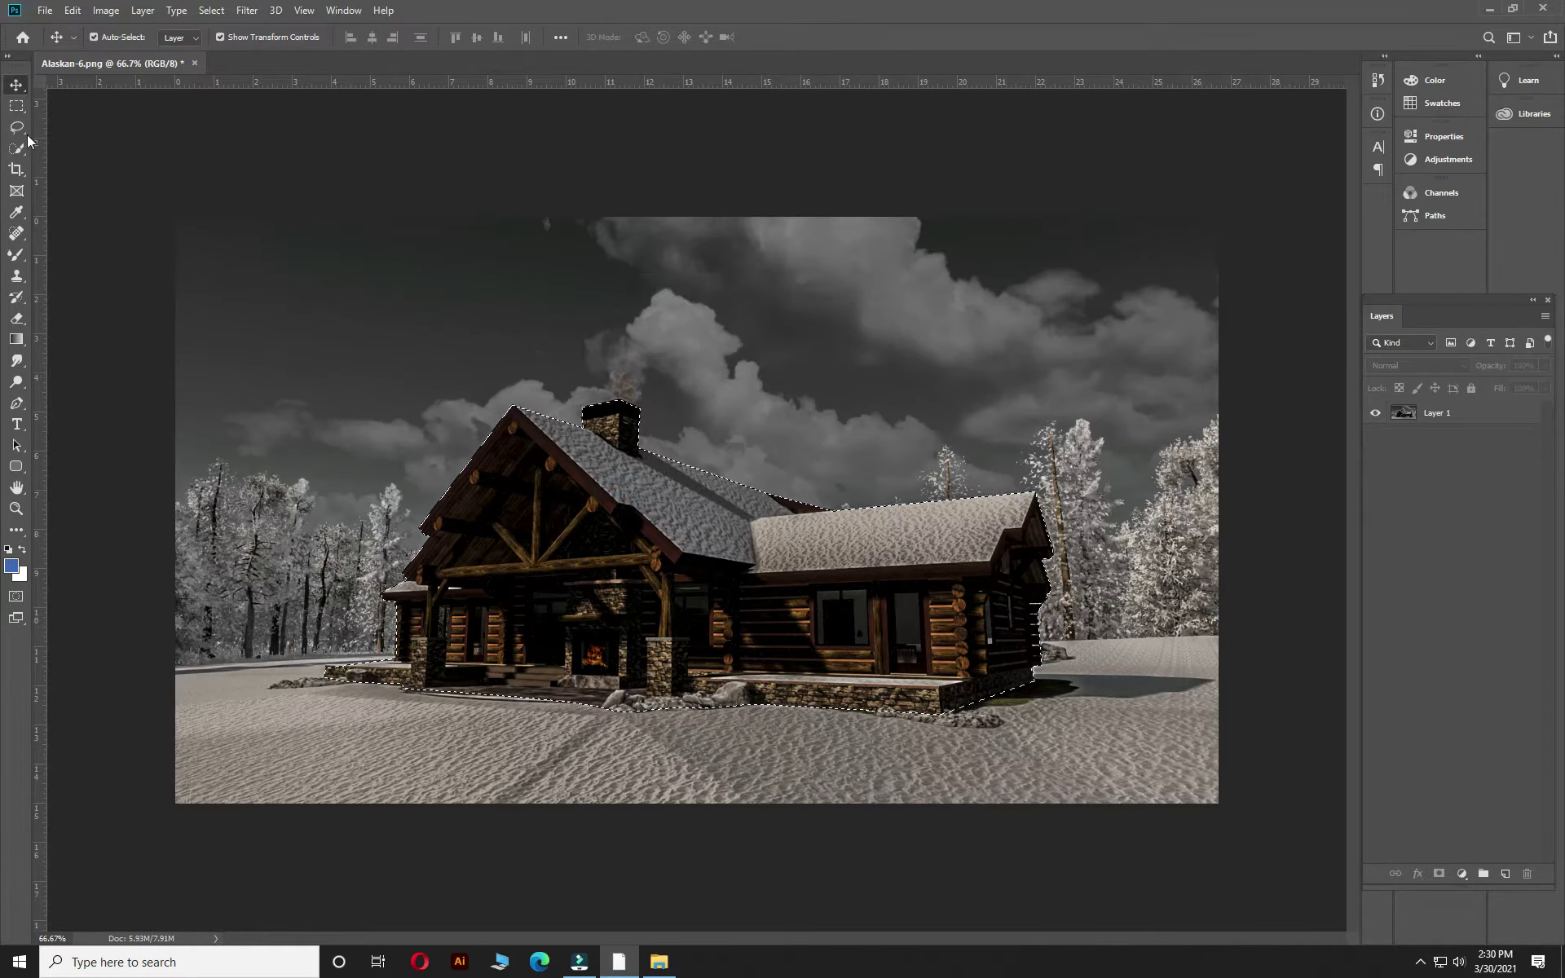
click(14, 169)
double_click(812, 648)
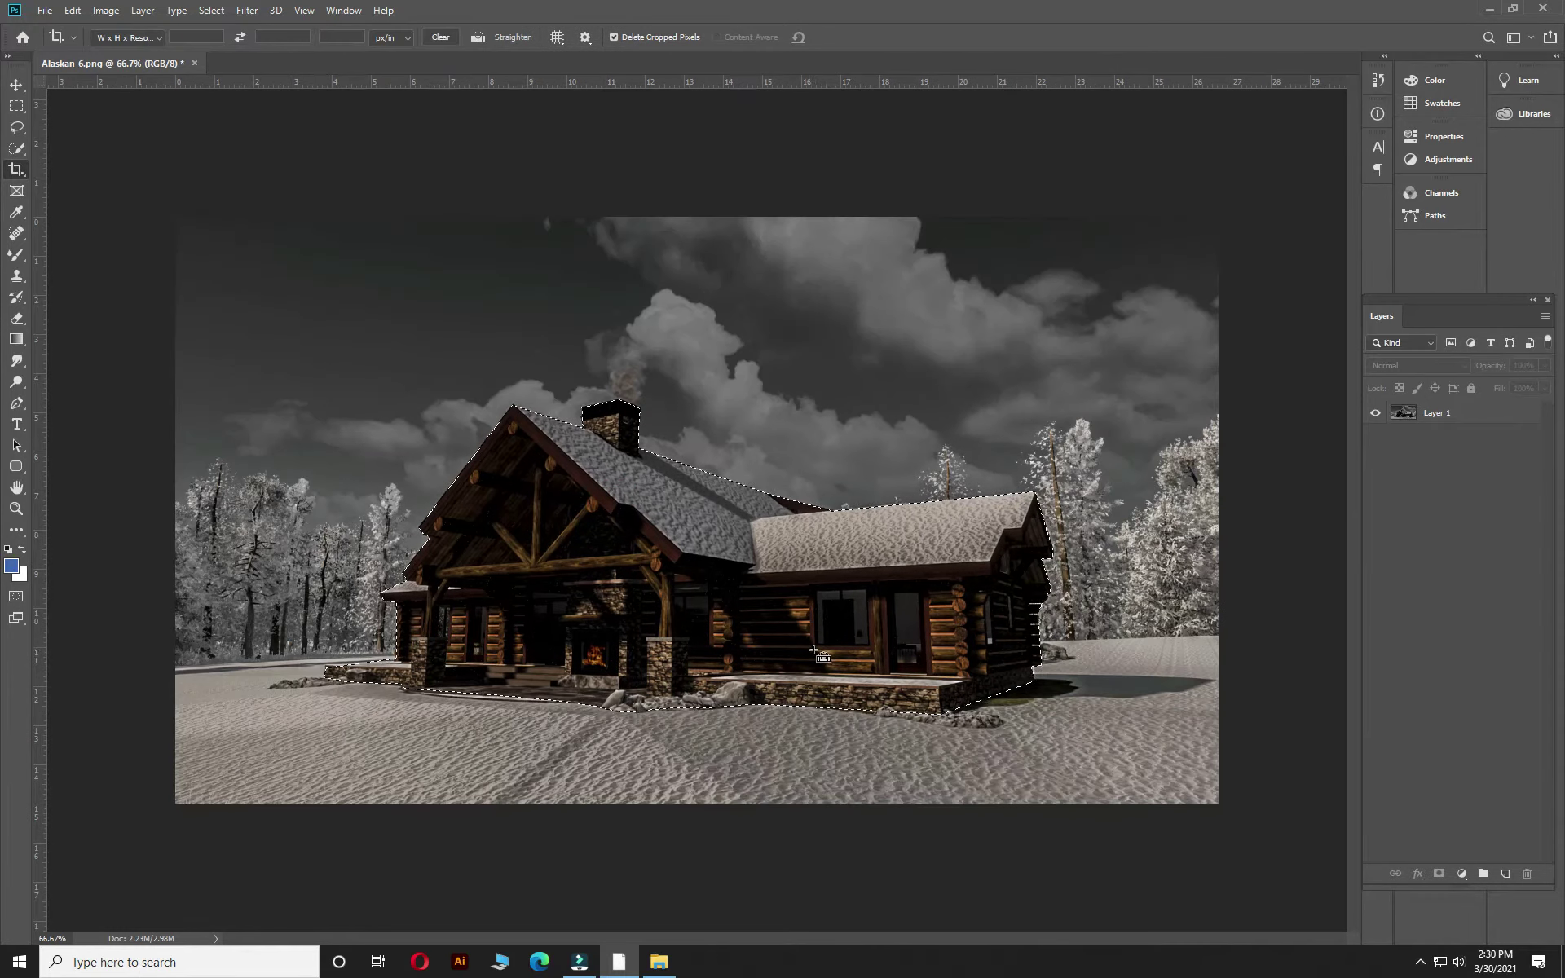
click(1493, 10)
click(618, 962)
- Paste a merged copy of the cabin as Layer 2; start Layer 1 Camera Raw at -0.60 exposure
key(v)
click(45, 10)
click(111, 139)
key(ctrl+v)
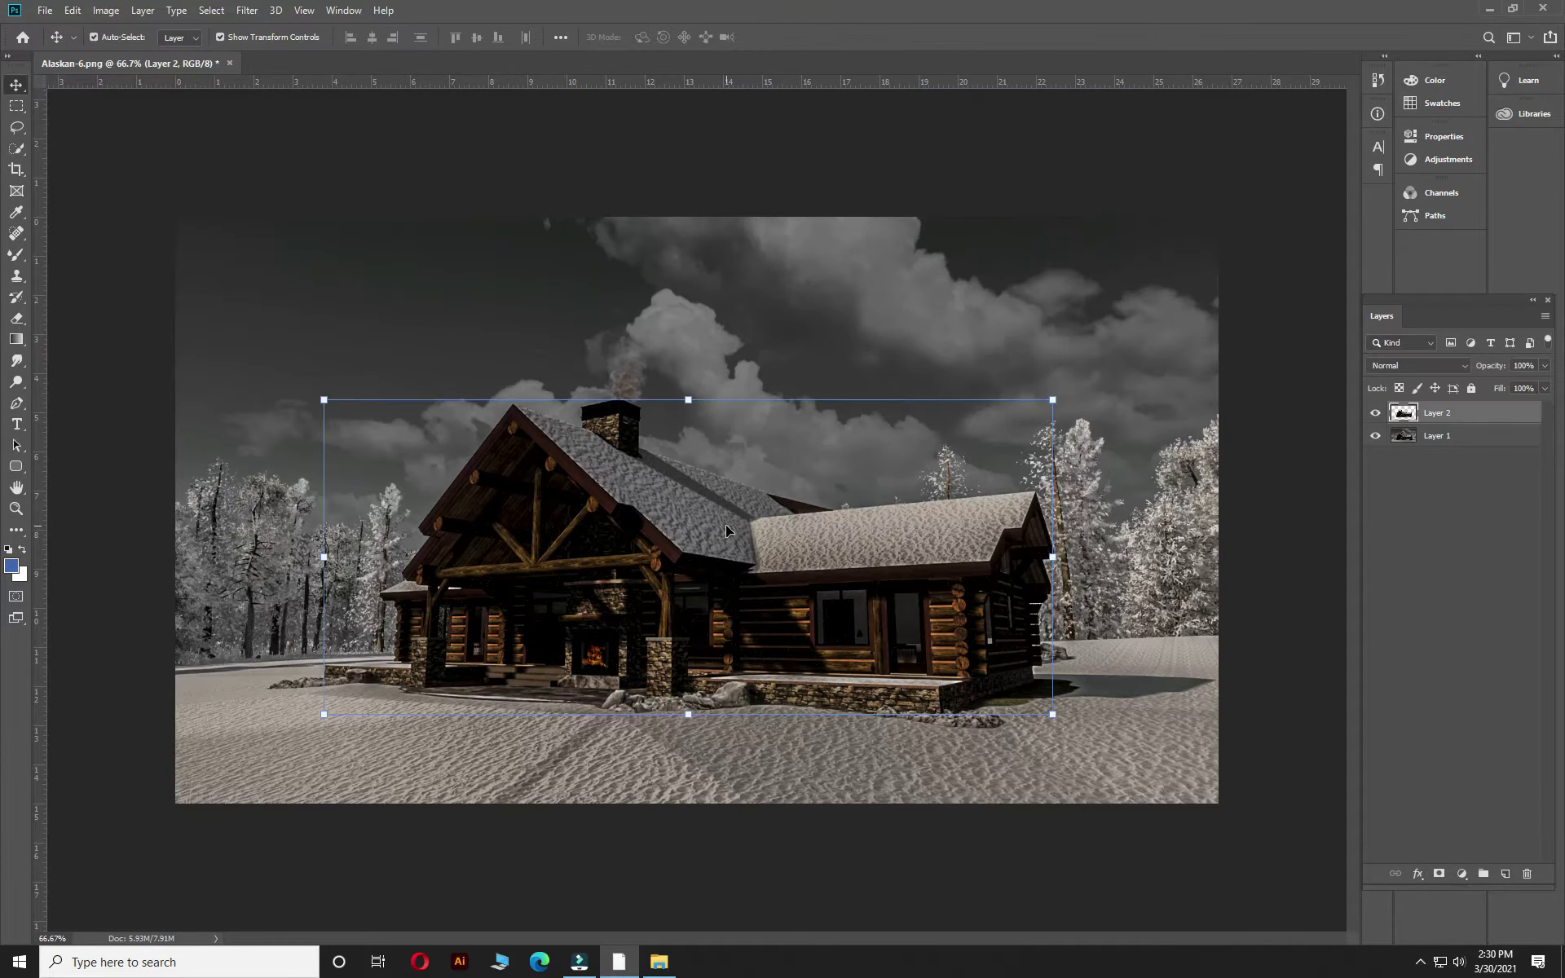
click(1418, 435)
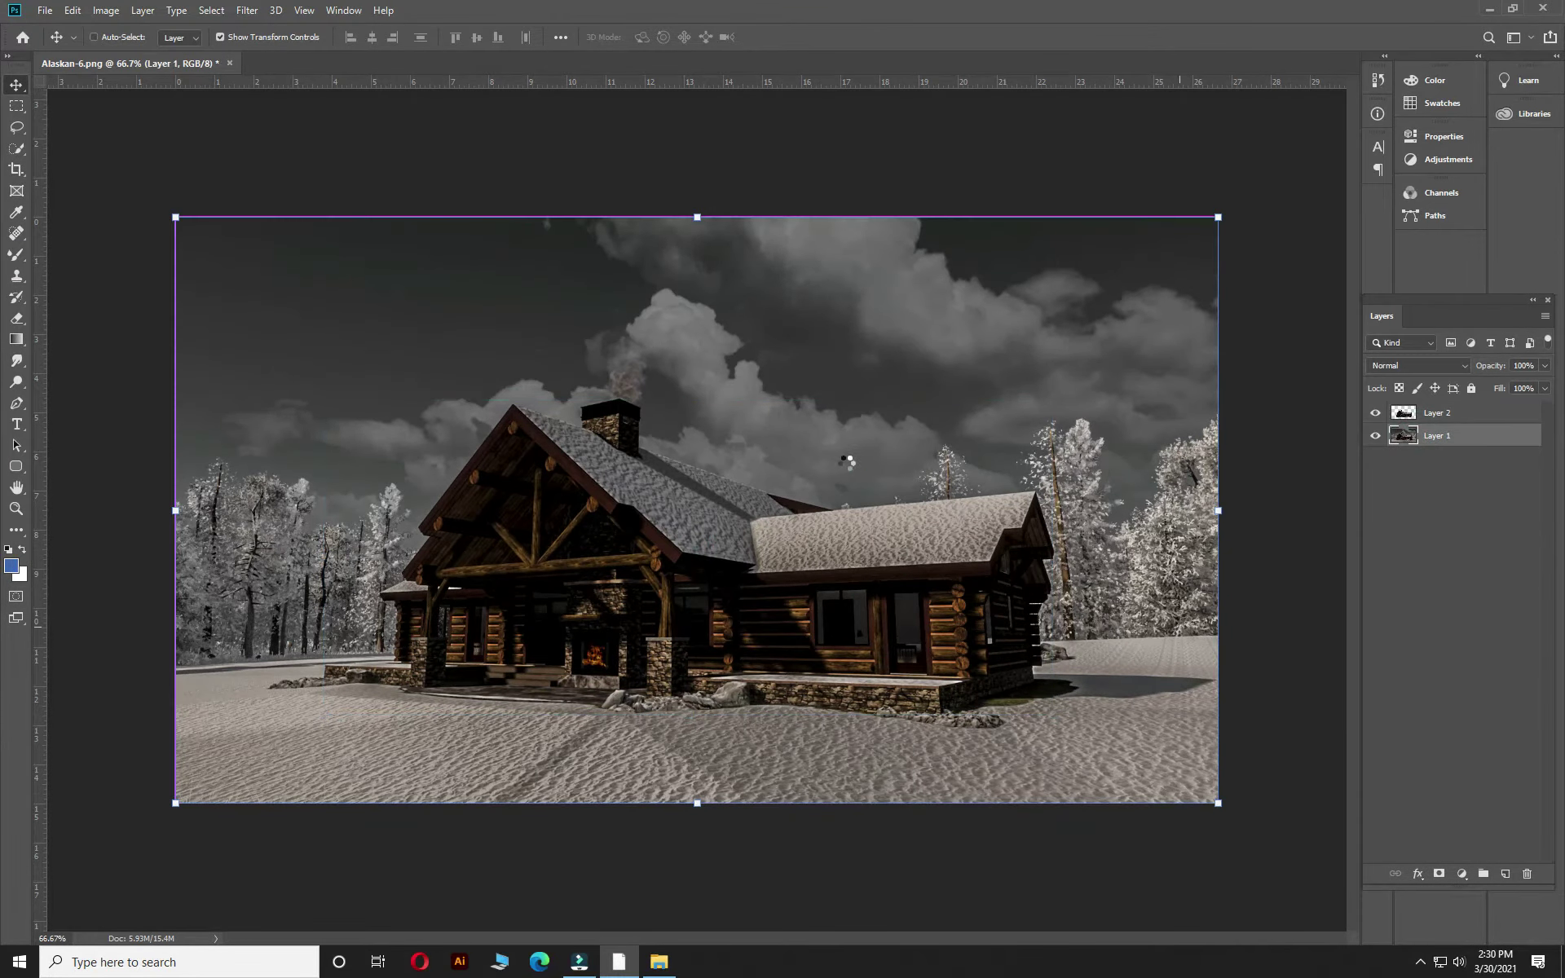
key(ctrl+shift+a)
drag(1133, 383, 1101, 436)
- Add an edge vignette and apply it, then undo that background darkening
click(1149, 225)
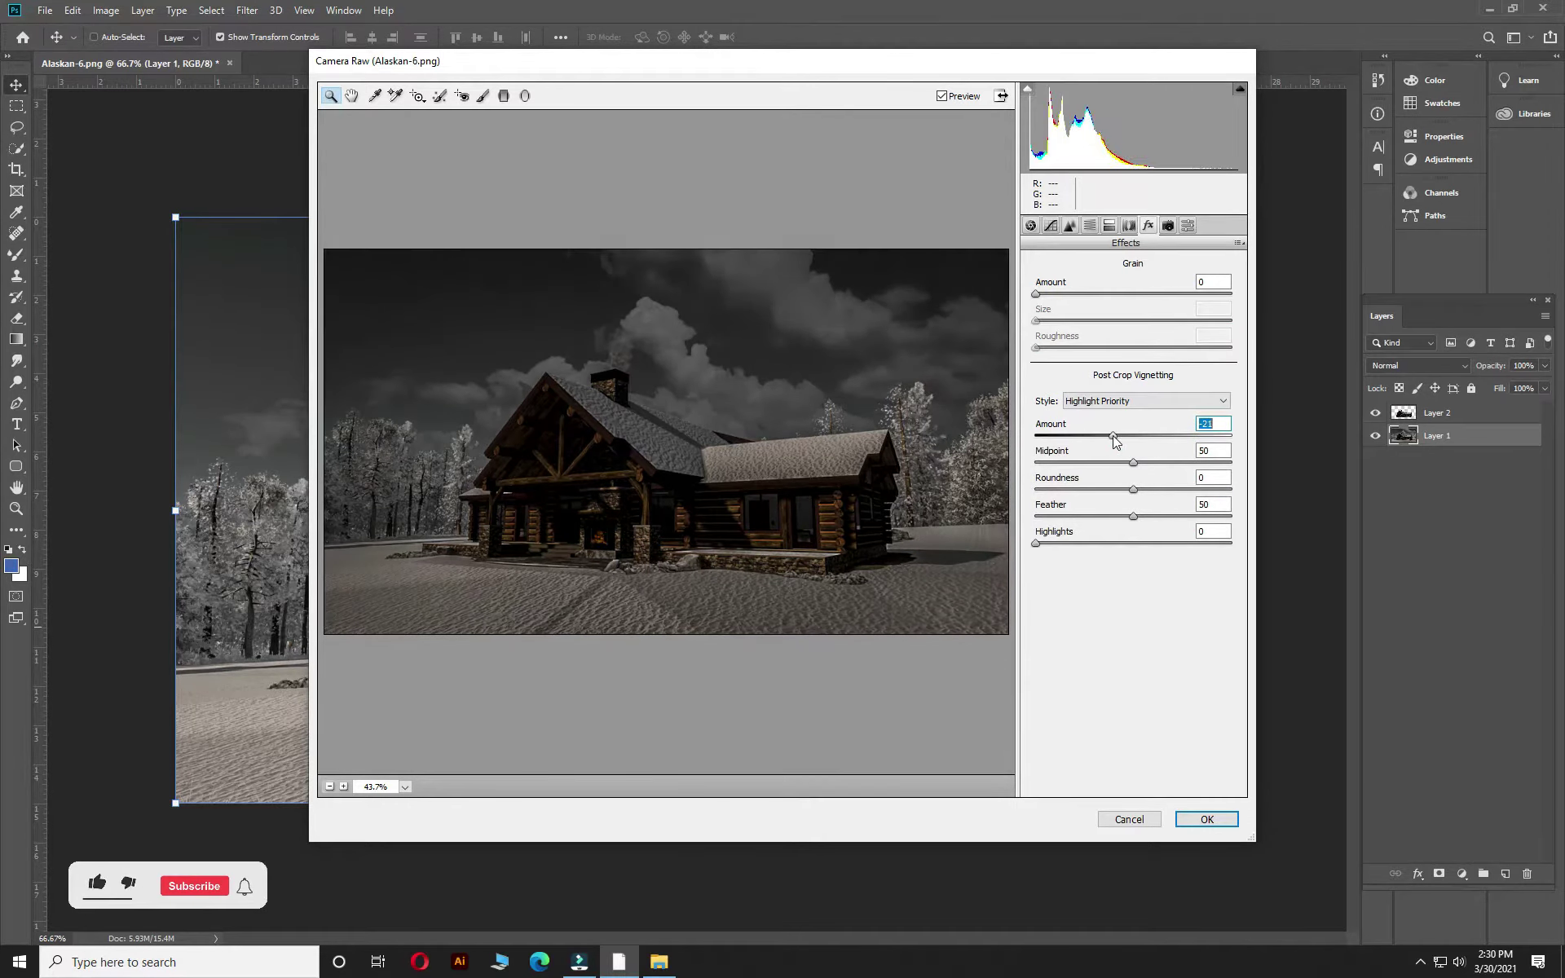
click(1206, 819)
click(94, 37)
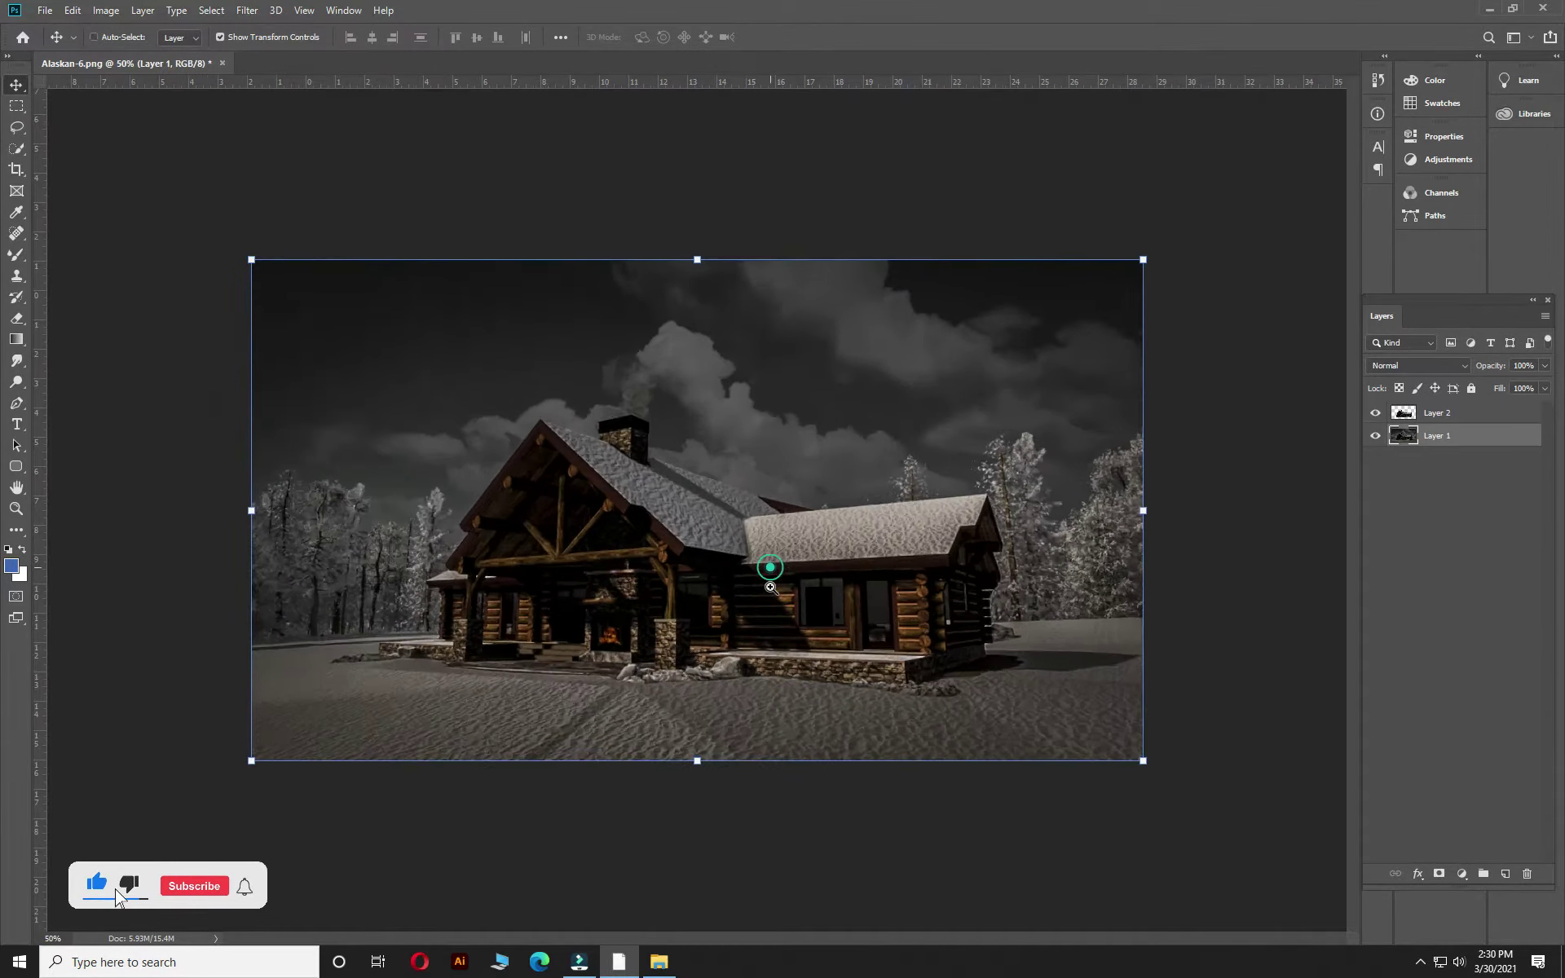
click(733, 691)
key(ctrl+z)
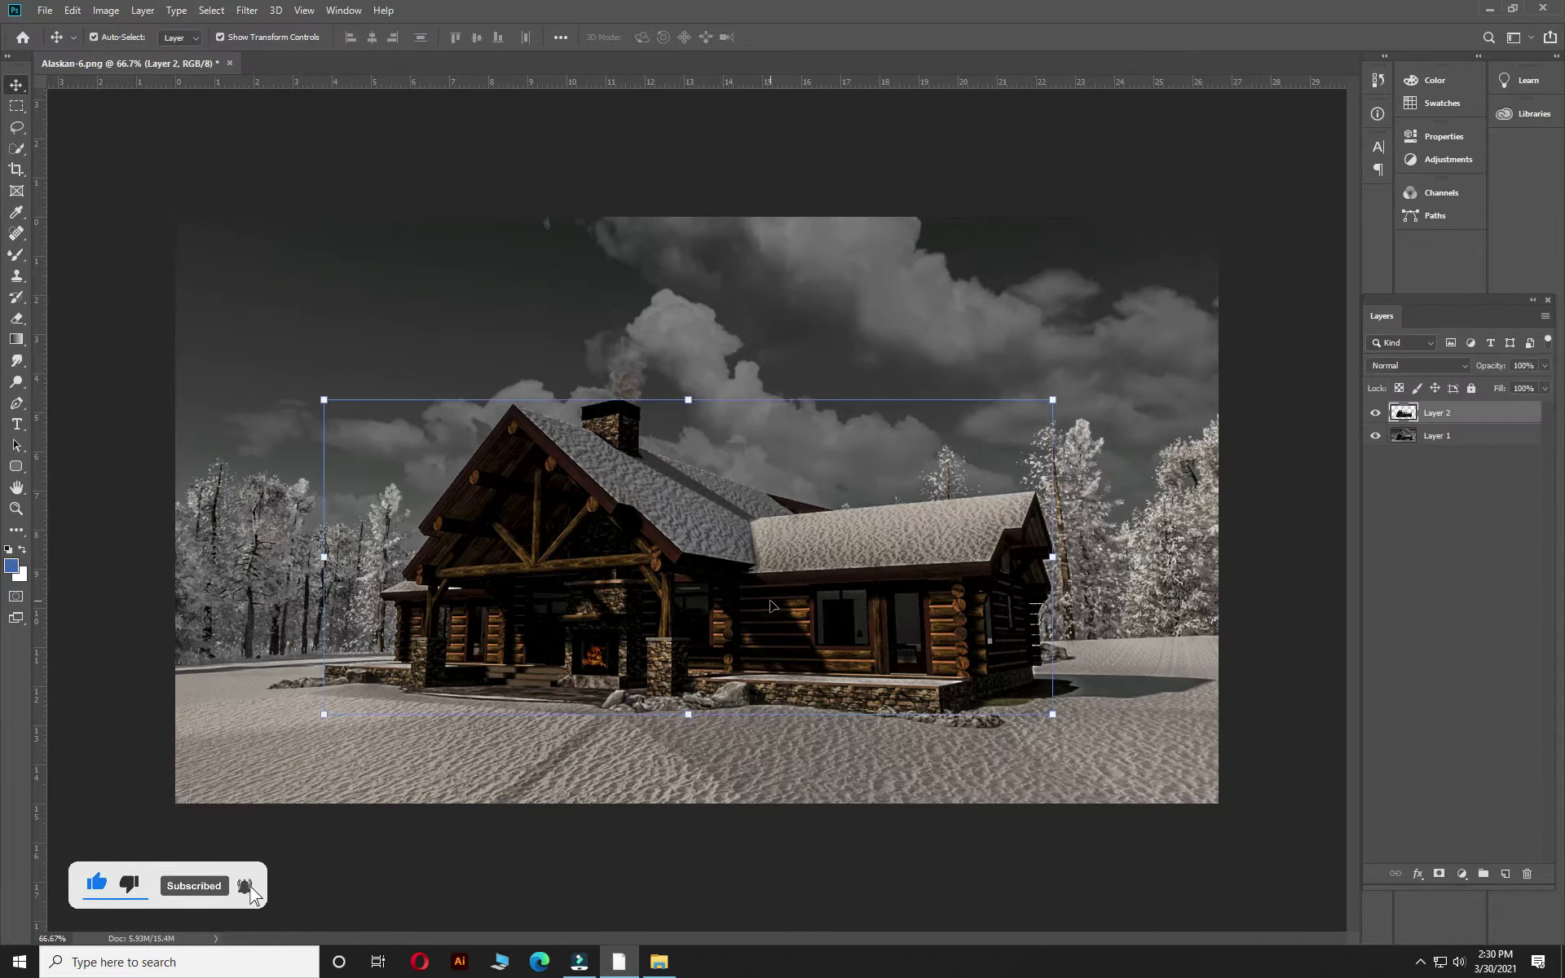
- Darken Layer 1 with Exposure -0.55, Whites -94 and a -14 post-crop vignette
click(1412, 439)
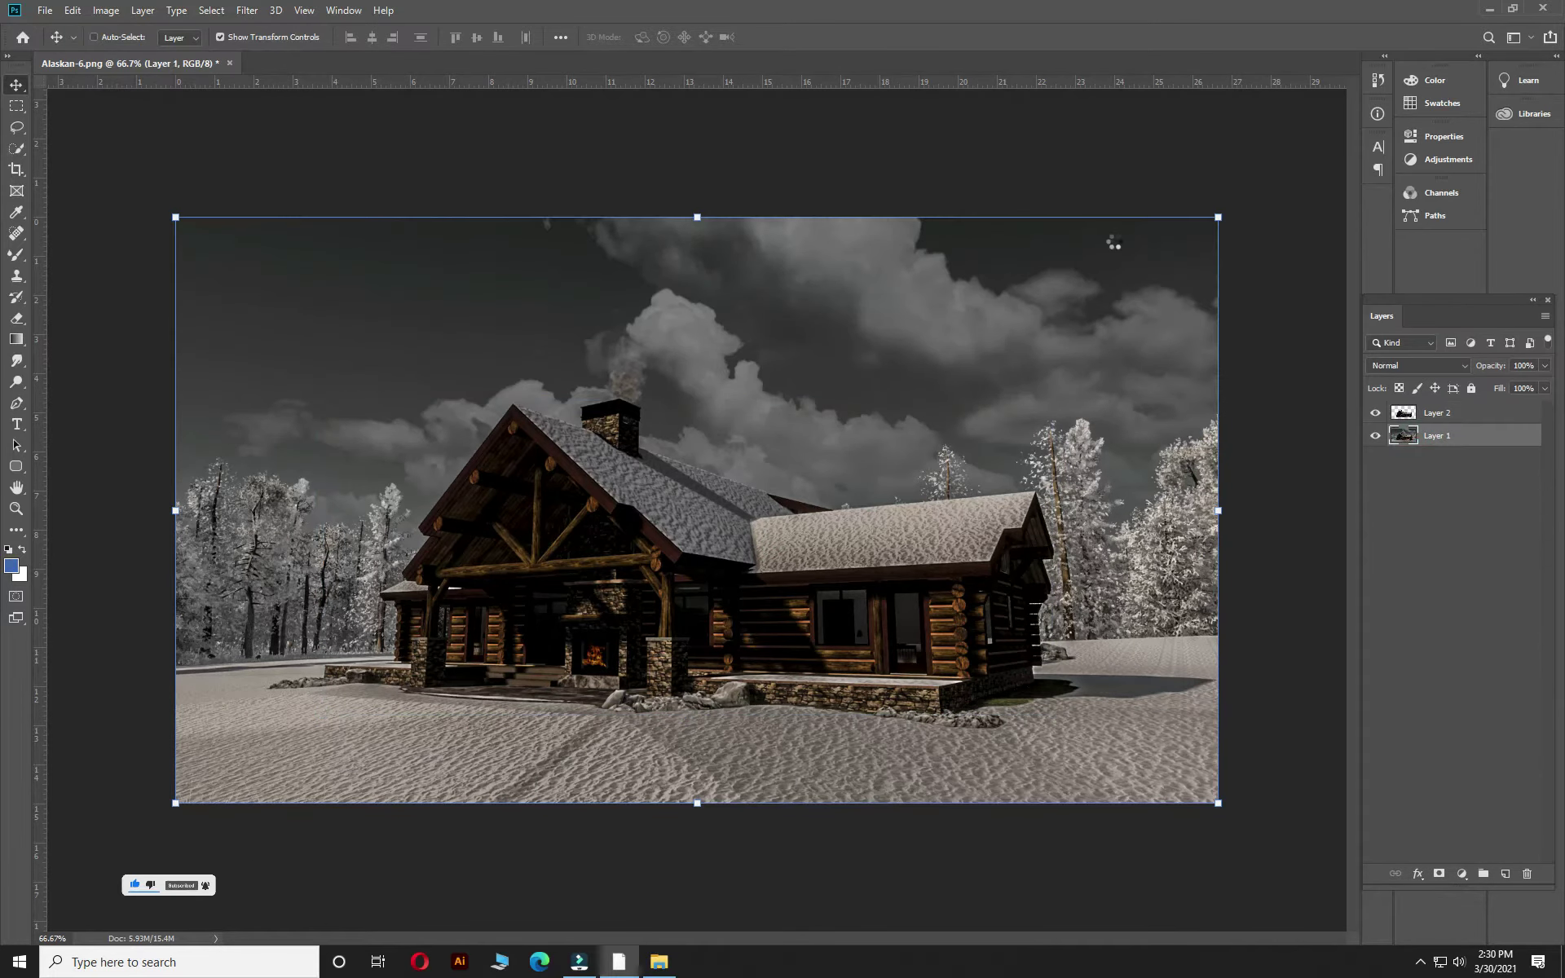
key(ctrl+shift+a)
drag(1133, 381, 1125, 384)
drag(1133, 482, 1070, 482)
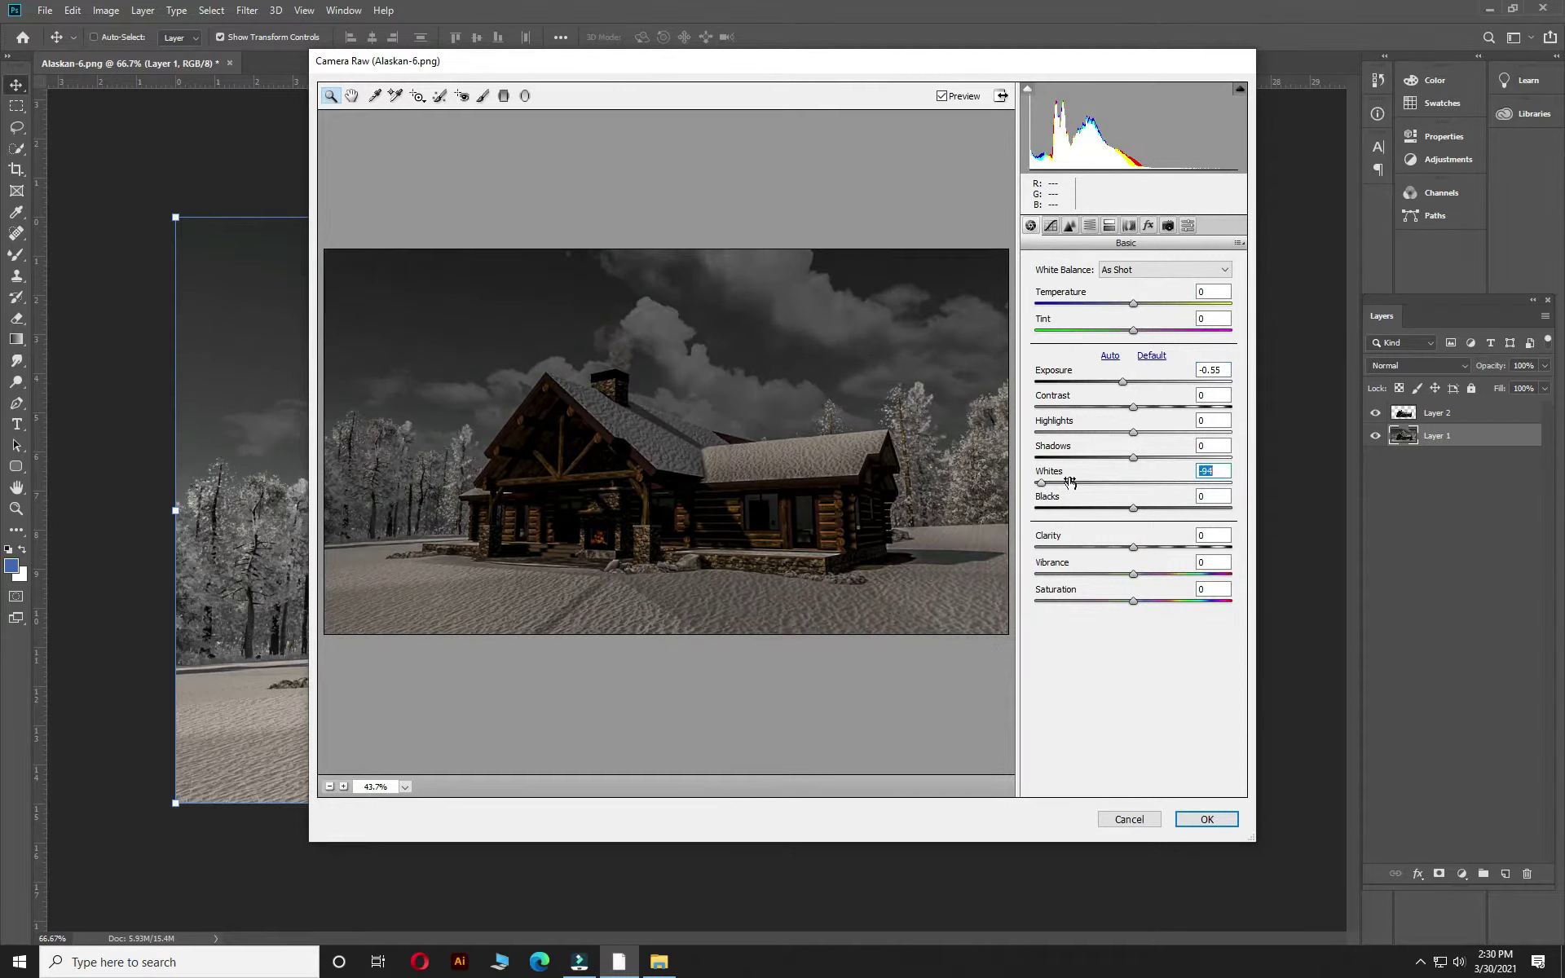
click(1148, 225)
drag(1133, 436, 1122, 439)
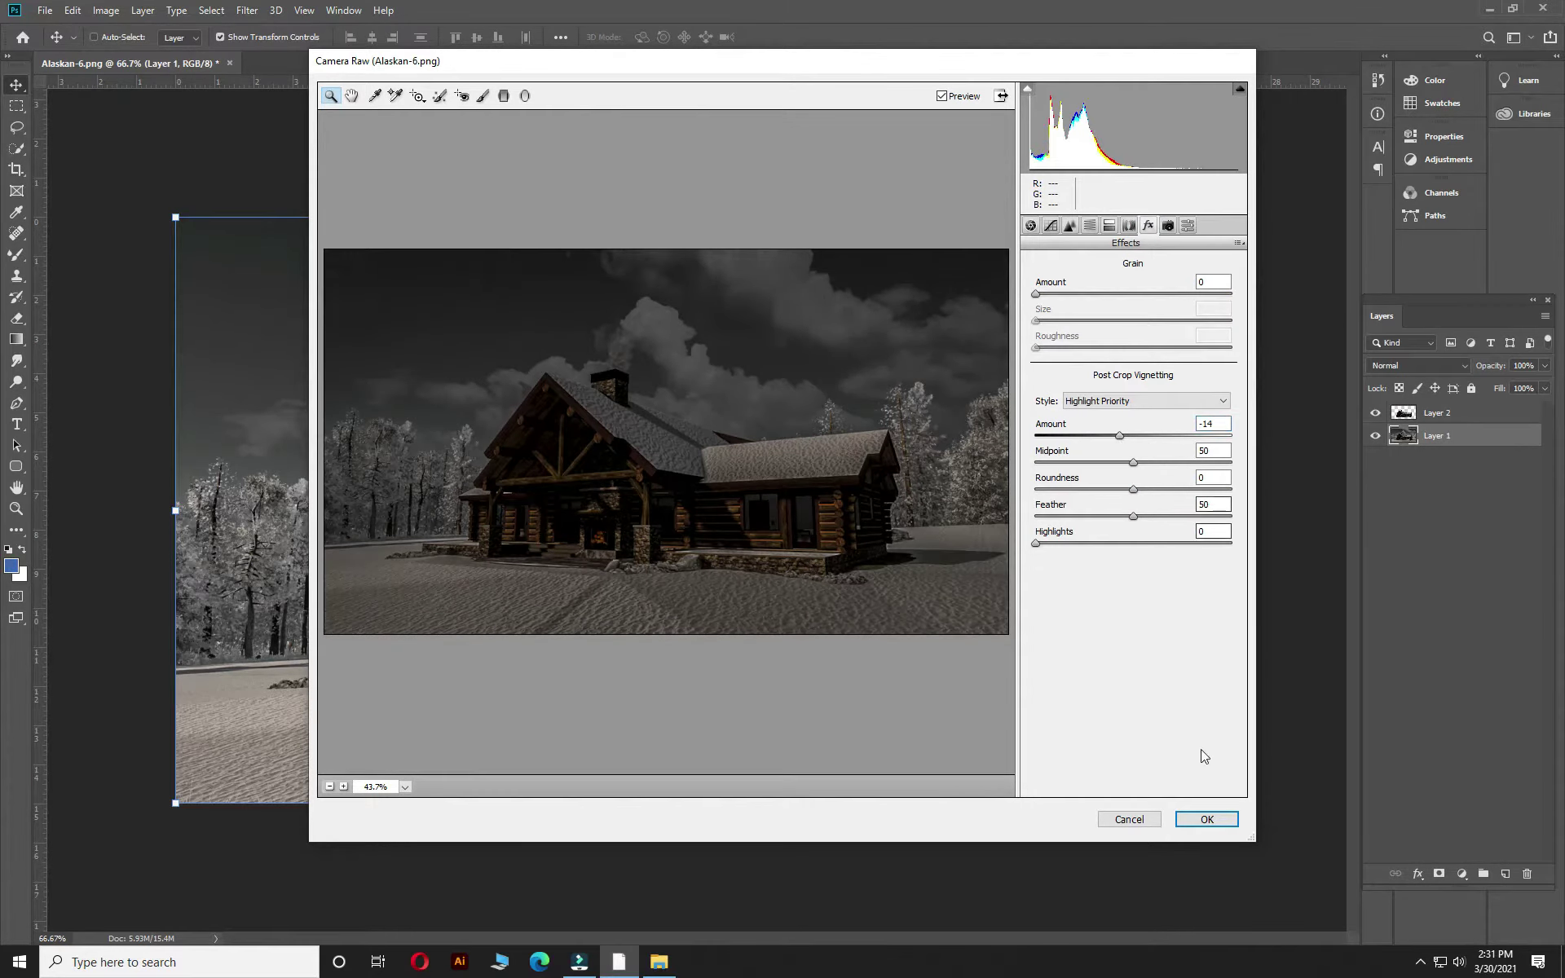
click(1206, 819)
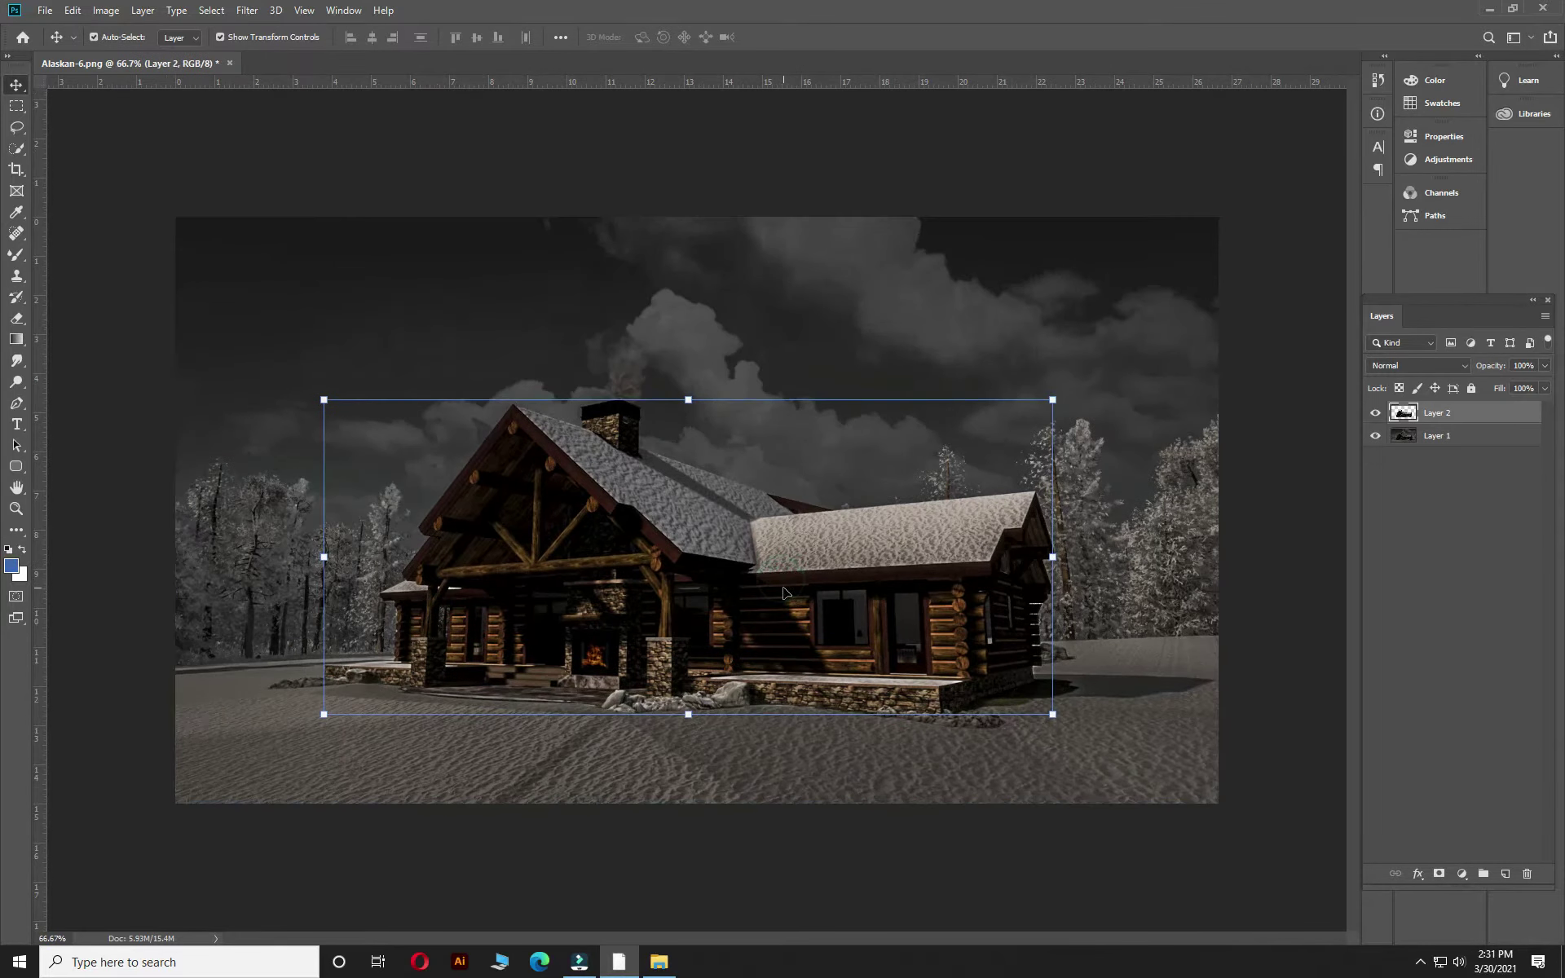
- Set the eraser to size 150 and click a few spots on the image
key(e)
key(bracketright)
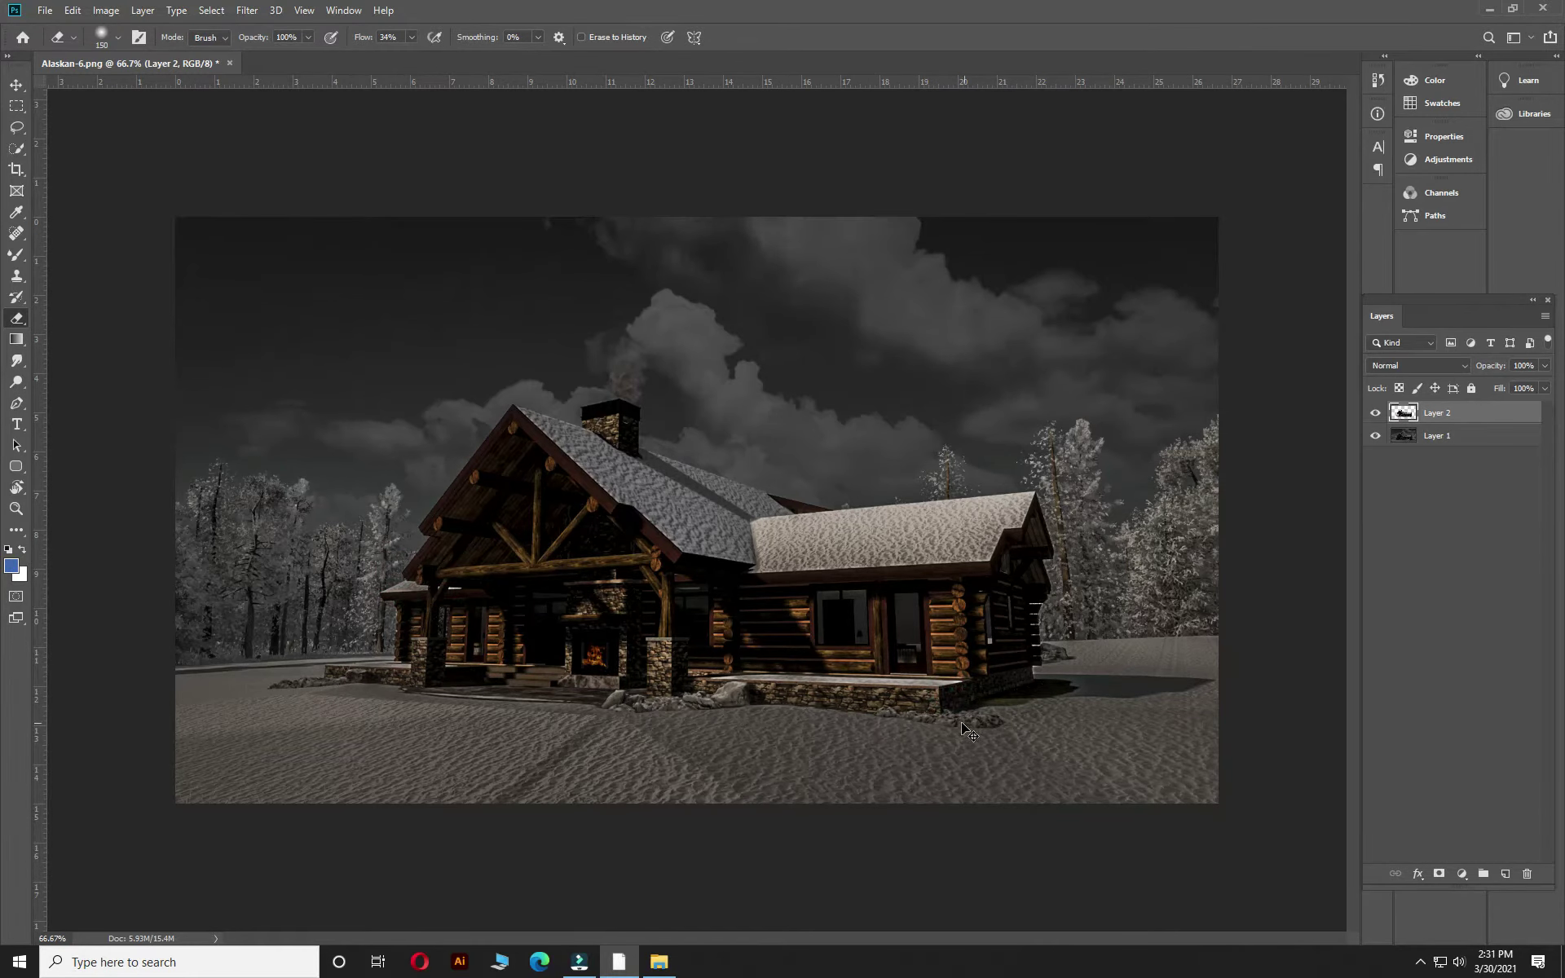
alt+click(866, 718)
alt+click(892, 599)
ctrl+click(664, 456)
ctrl+click(752, 568)
- Open Color Balance on the Layer 1 background photo
click(1402, 439)
key(i)
key(ctrl+b)
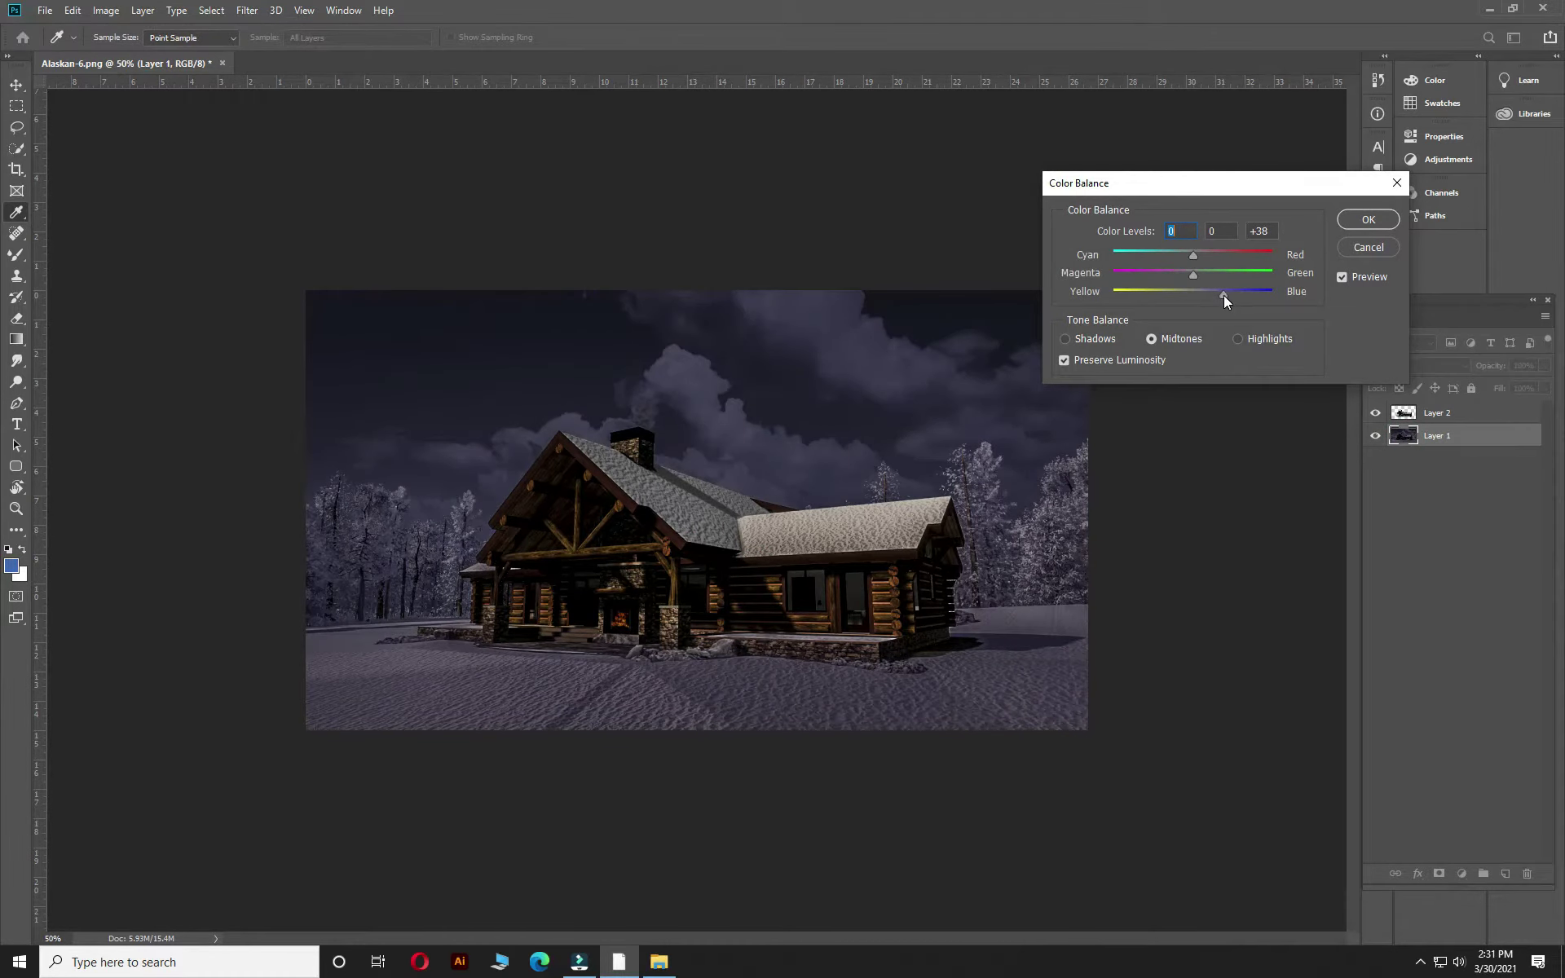
- Apply +38 midtone Blue to Layer 1, then the same +38 to the Layer 2 cabin
click(1368, 219)
key(e)
click(1378, 420)
key(i)
key(ctrl+b)
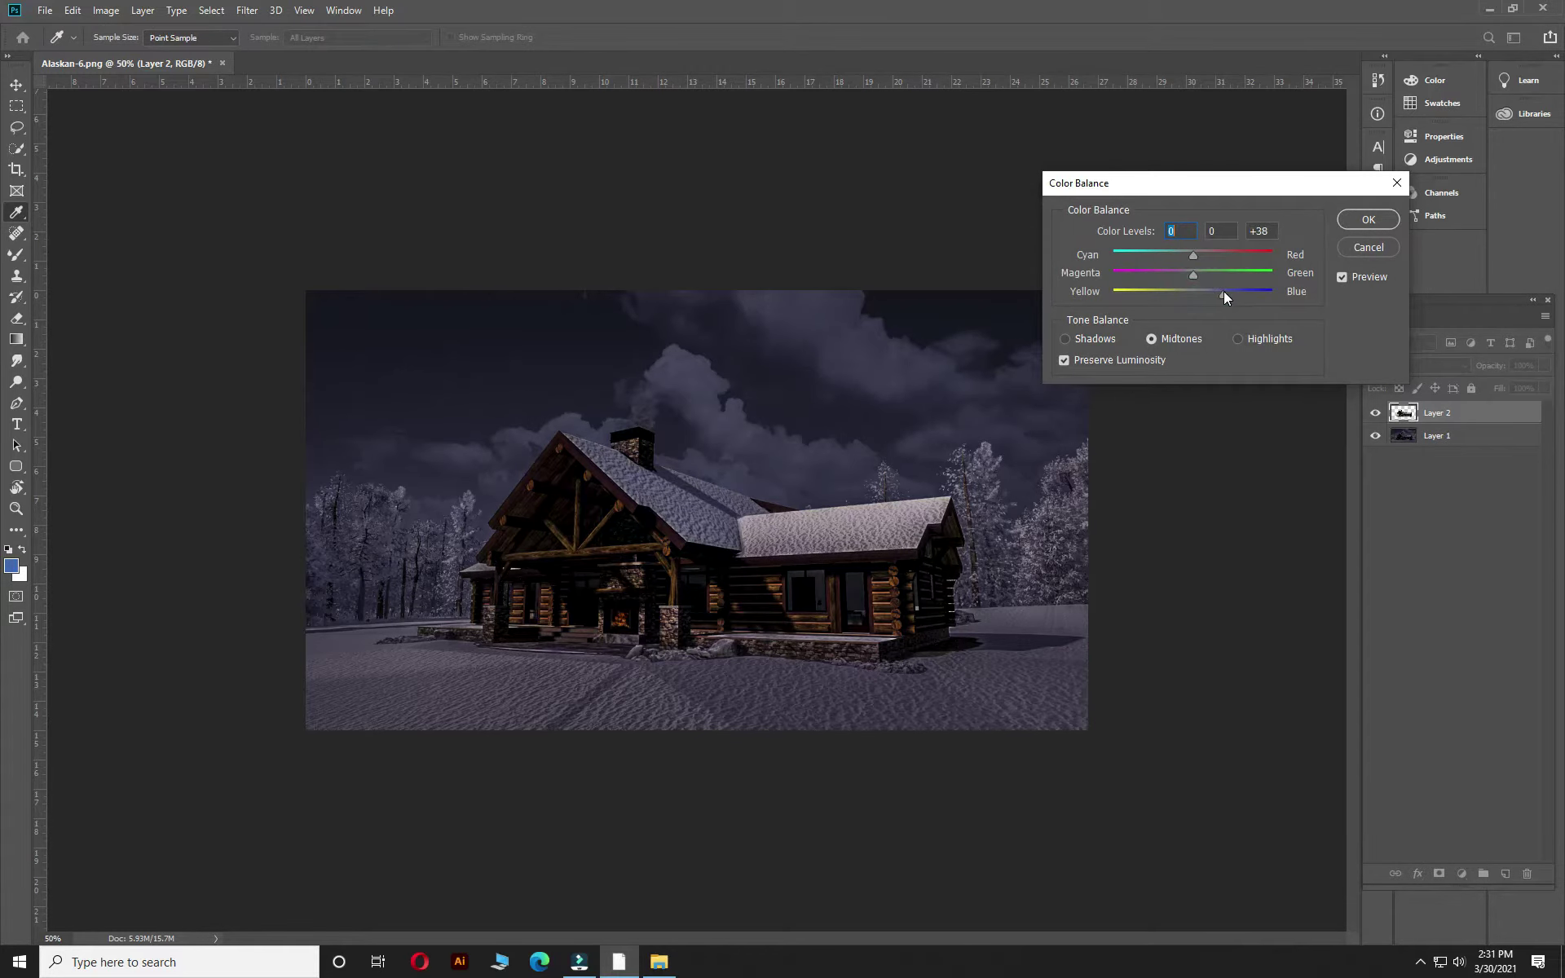
key(Return)
- Fit the whole image in view, then zoom in on the chimney
key(e)
key(ctrl+0)
key(ctrl+minus)
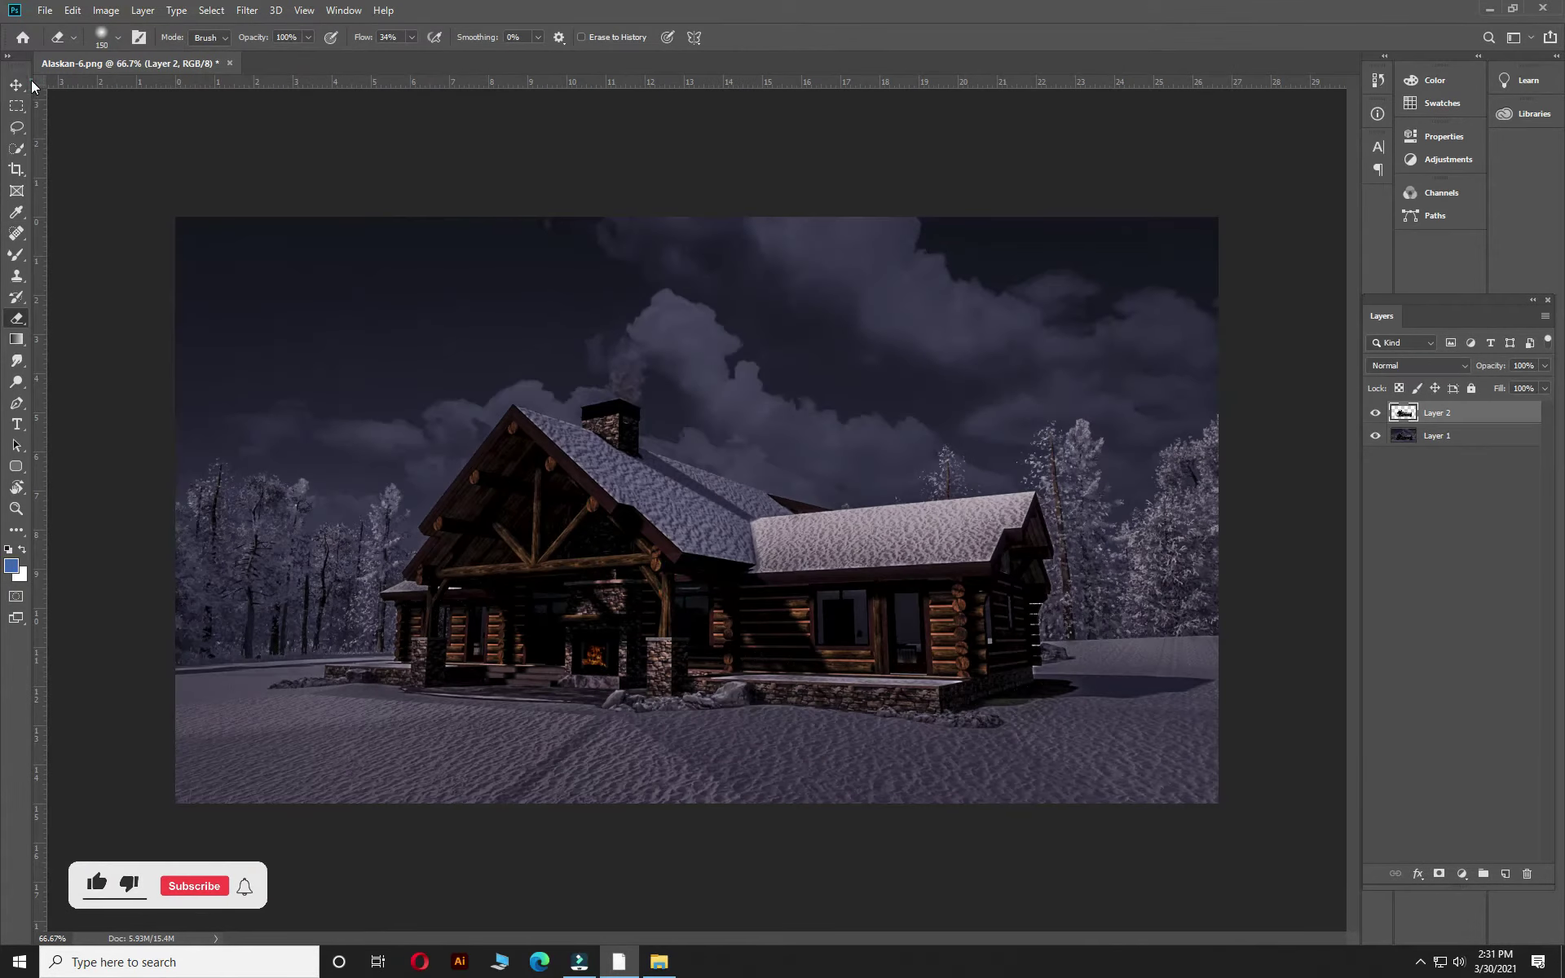
key(ctrl+plus)
key(ctrl+plus)
- Clone dark sky over the chimney smoke on Layer 1 and slightly enlarge the brush
click(1406, 435)
key(s)
mouse_move(687, 334)
mouse_down()
mouse_move(721, 386)
mouse_move(719, 370)
mouse_up()
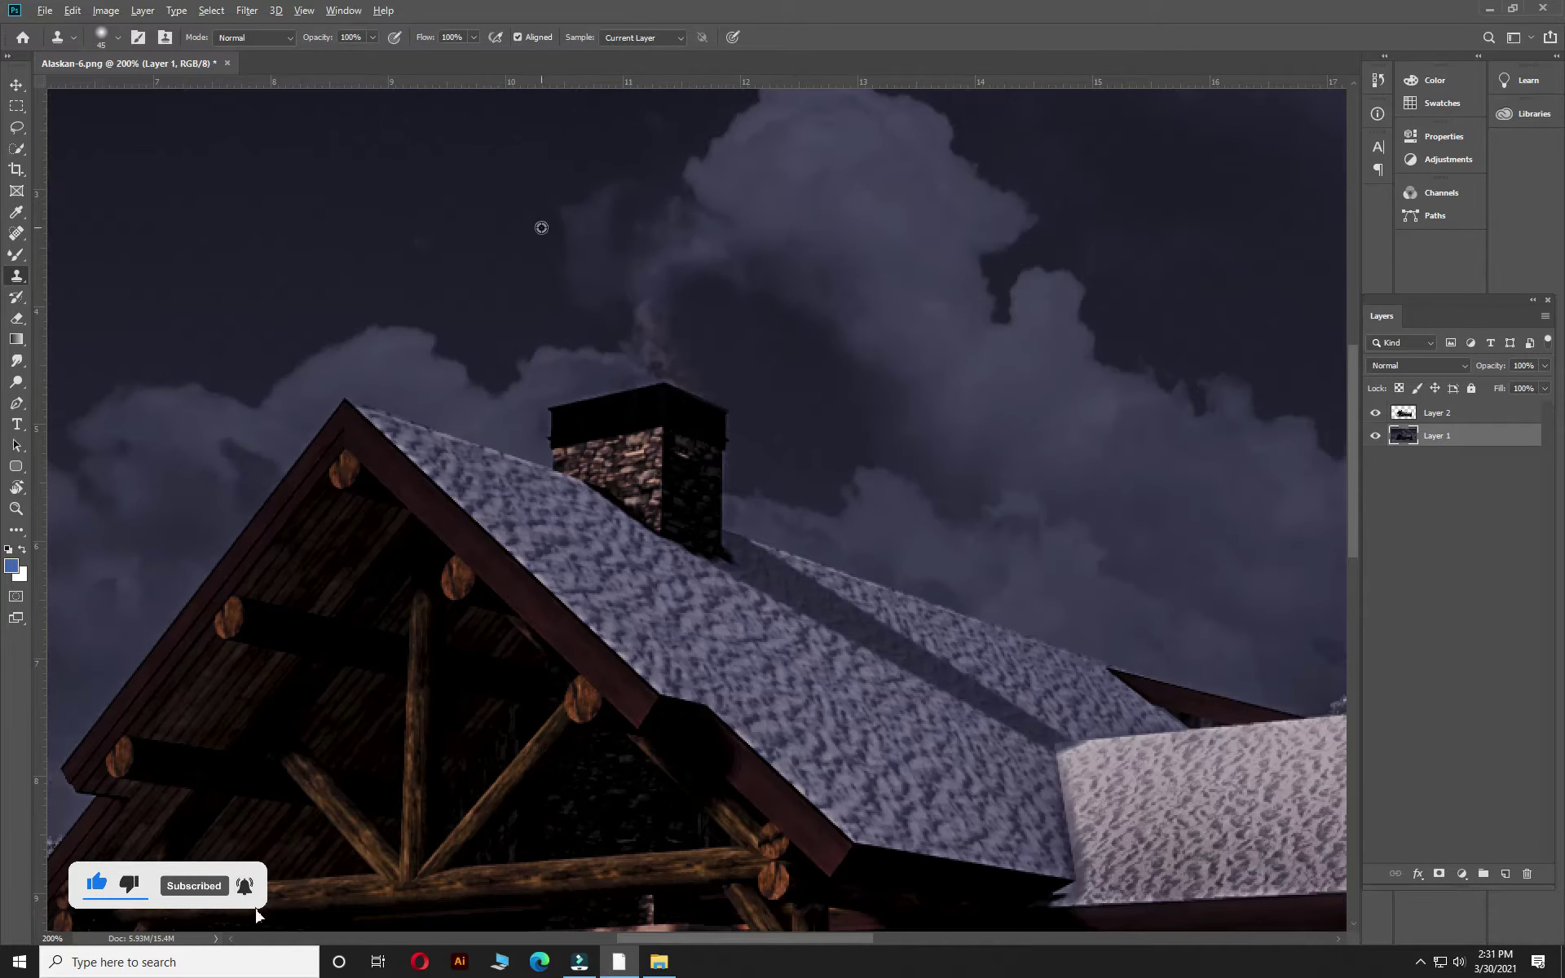
mouse_move(628, 193)
mouse_down()
mouse_move(706, 241)
mouse_move(667, 370)
mouse_up()
scroll(684, 370, down, 3)
scroll(723, 341, down, 2)
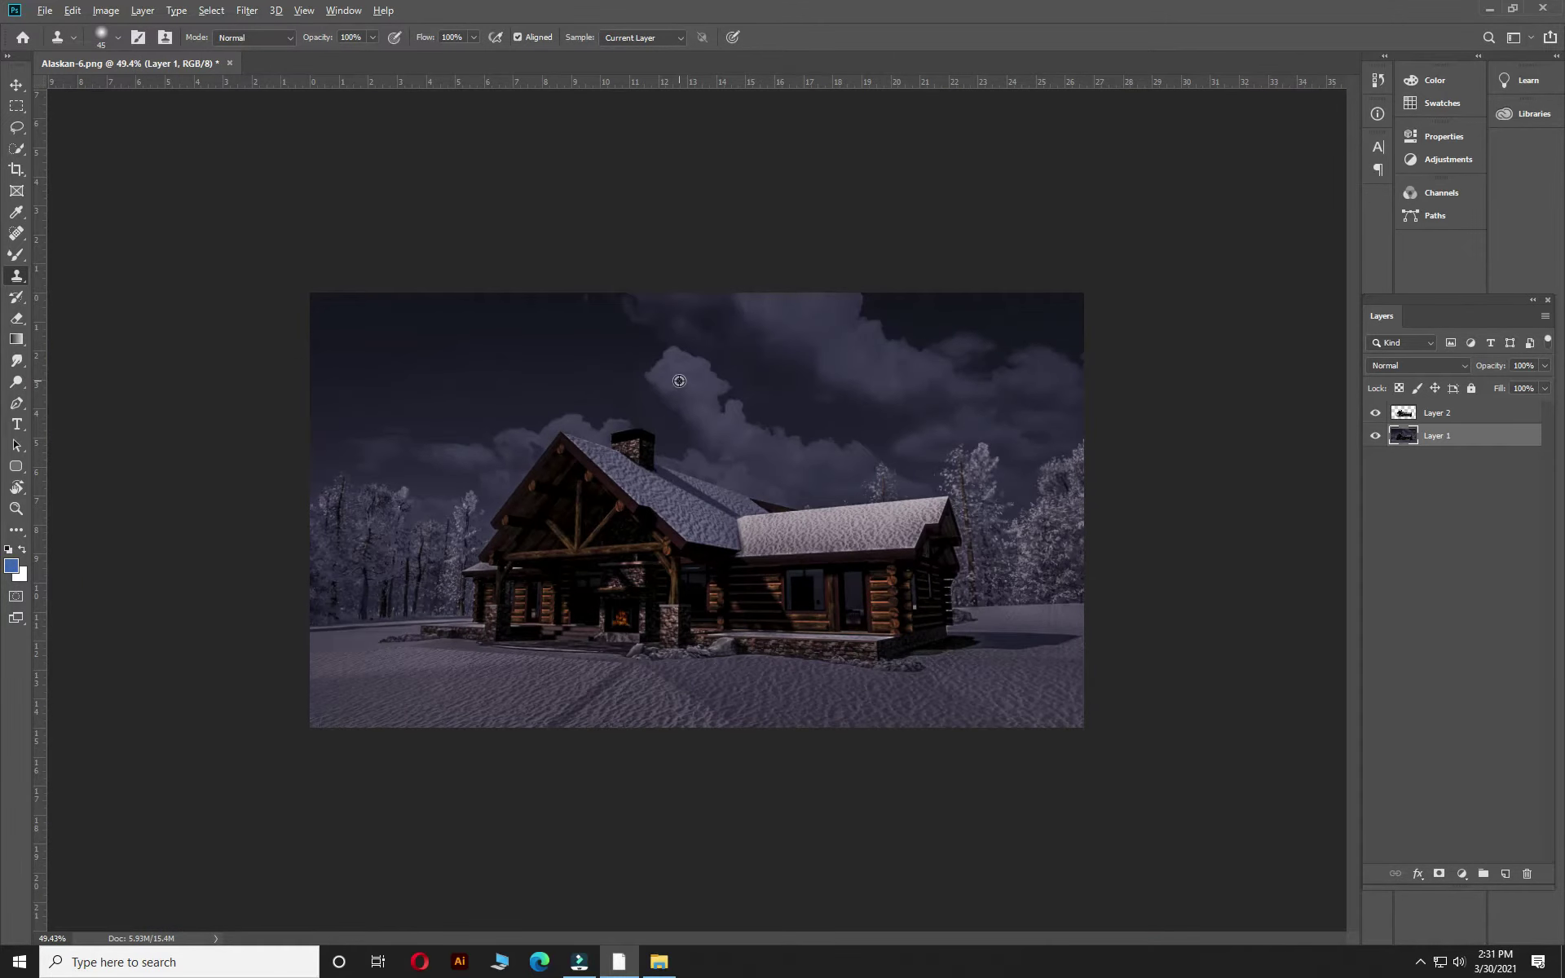
key(bracketright)
- Zoom in on the cabin and outline the glass door with the Pen tool
alt+click(682, 429)
drag(712, 460, 859, 612)
key(p)
click(884, 552)
scroll(980, 604, down, 1)
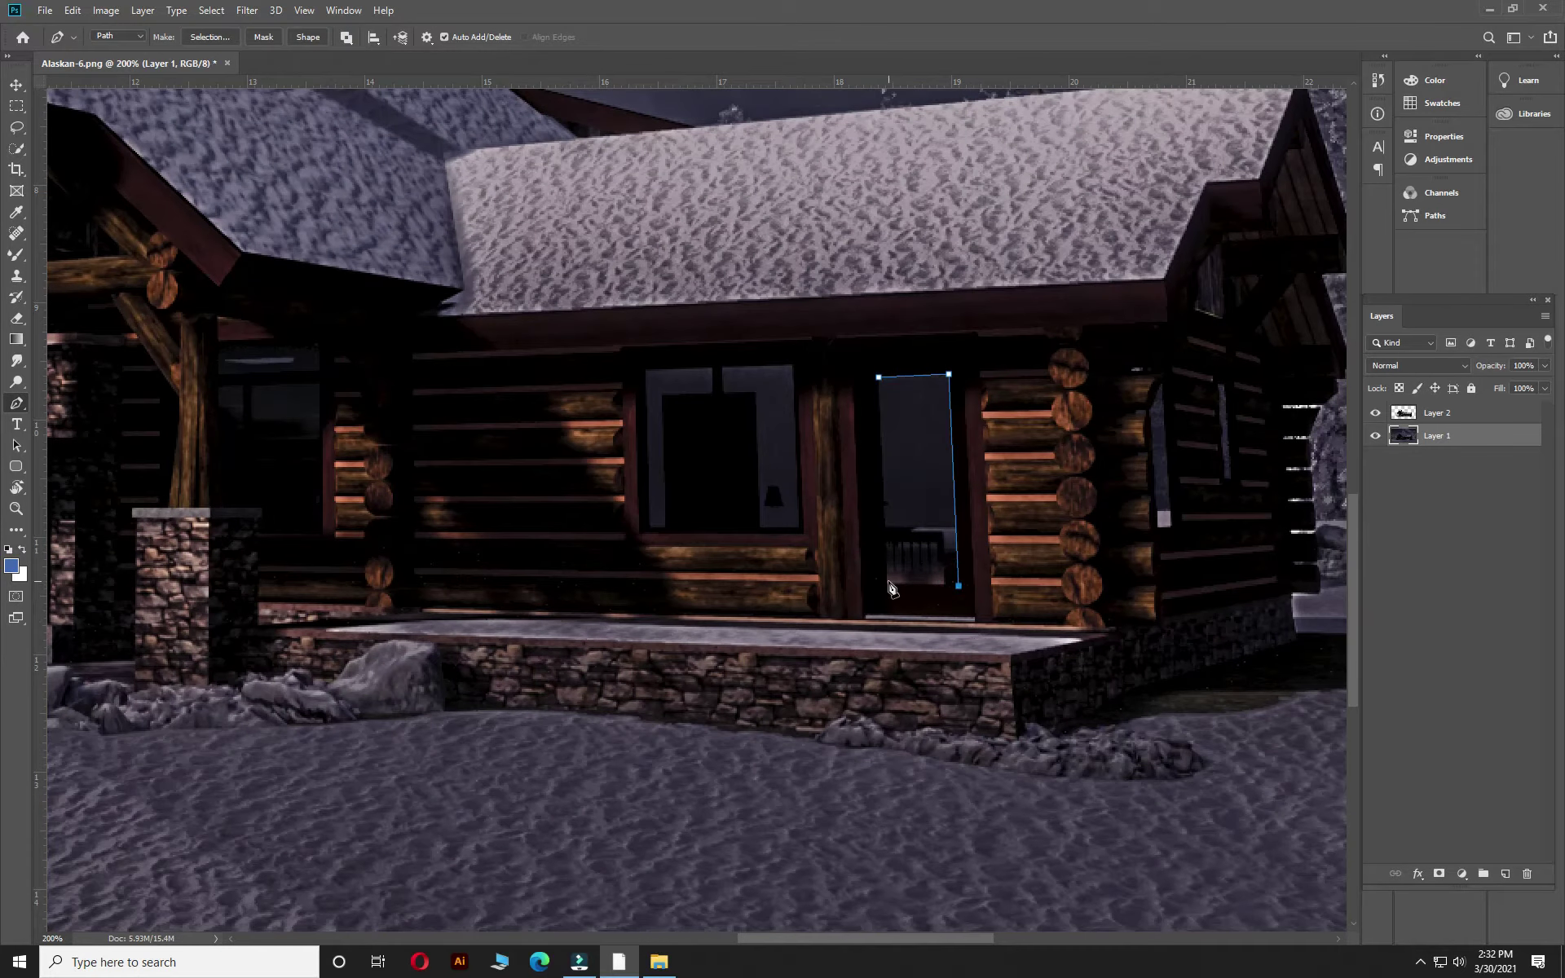
click(880, 383)
scroll(1030, 402, up, 1)
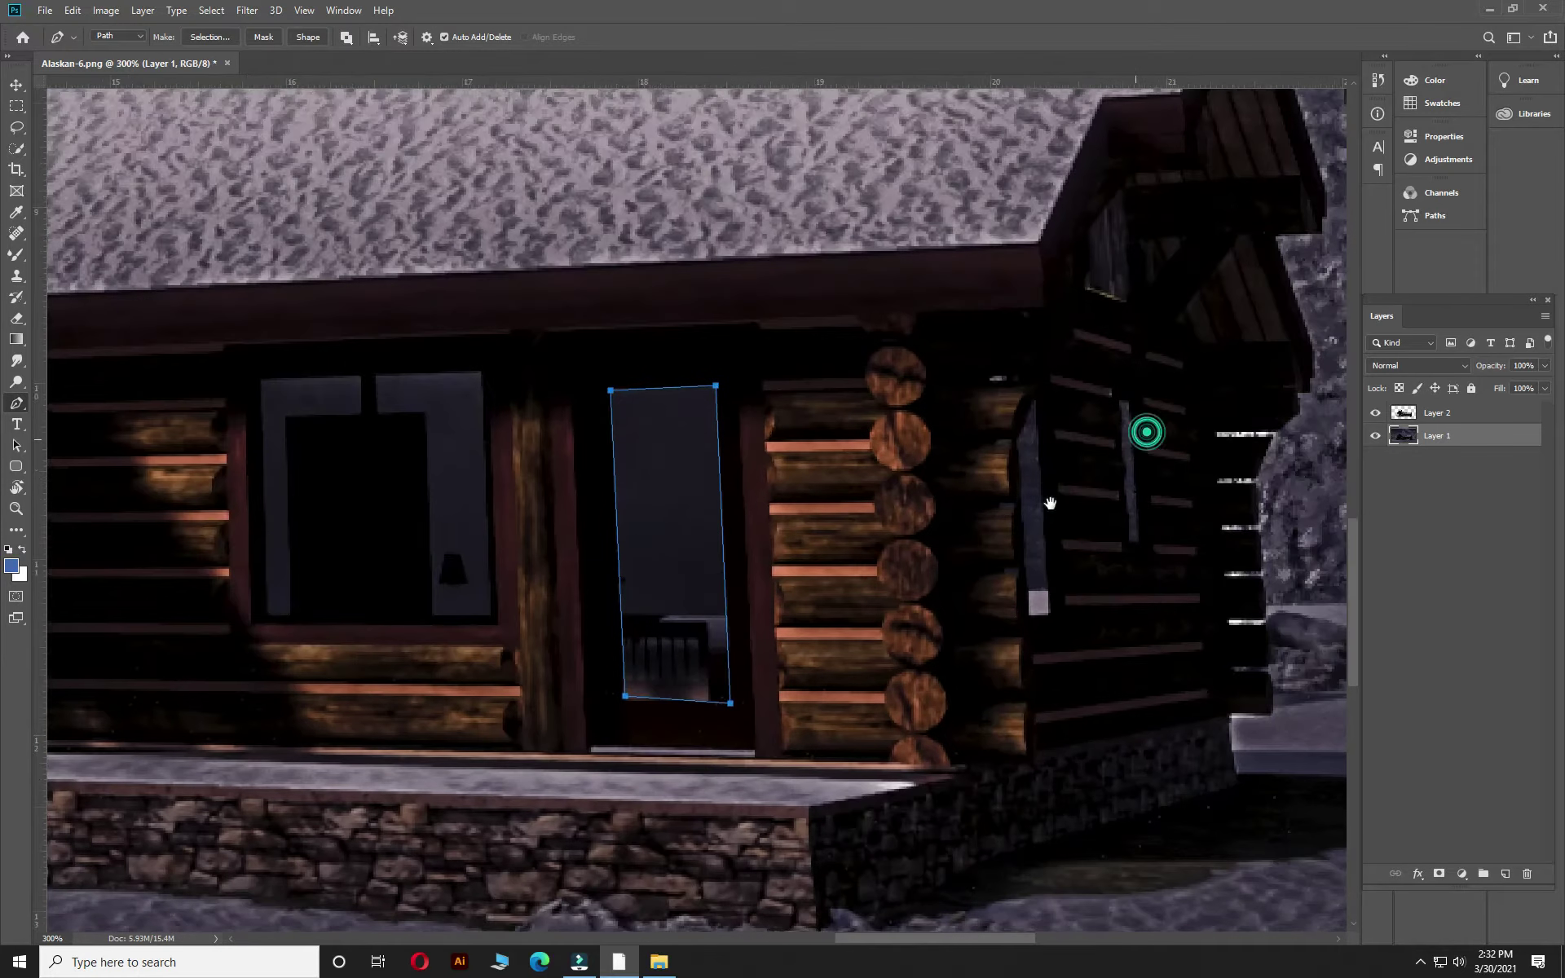
click(1029, 618)
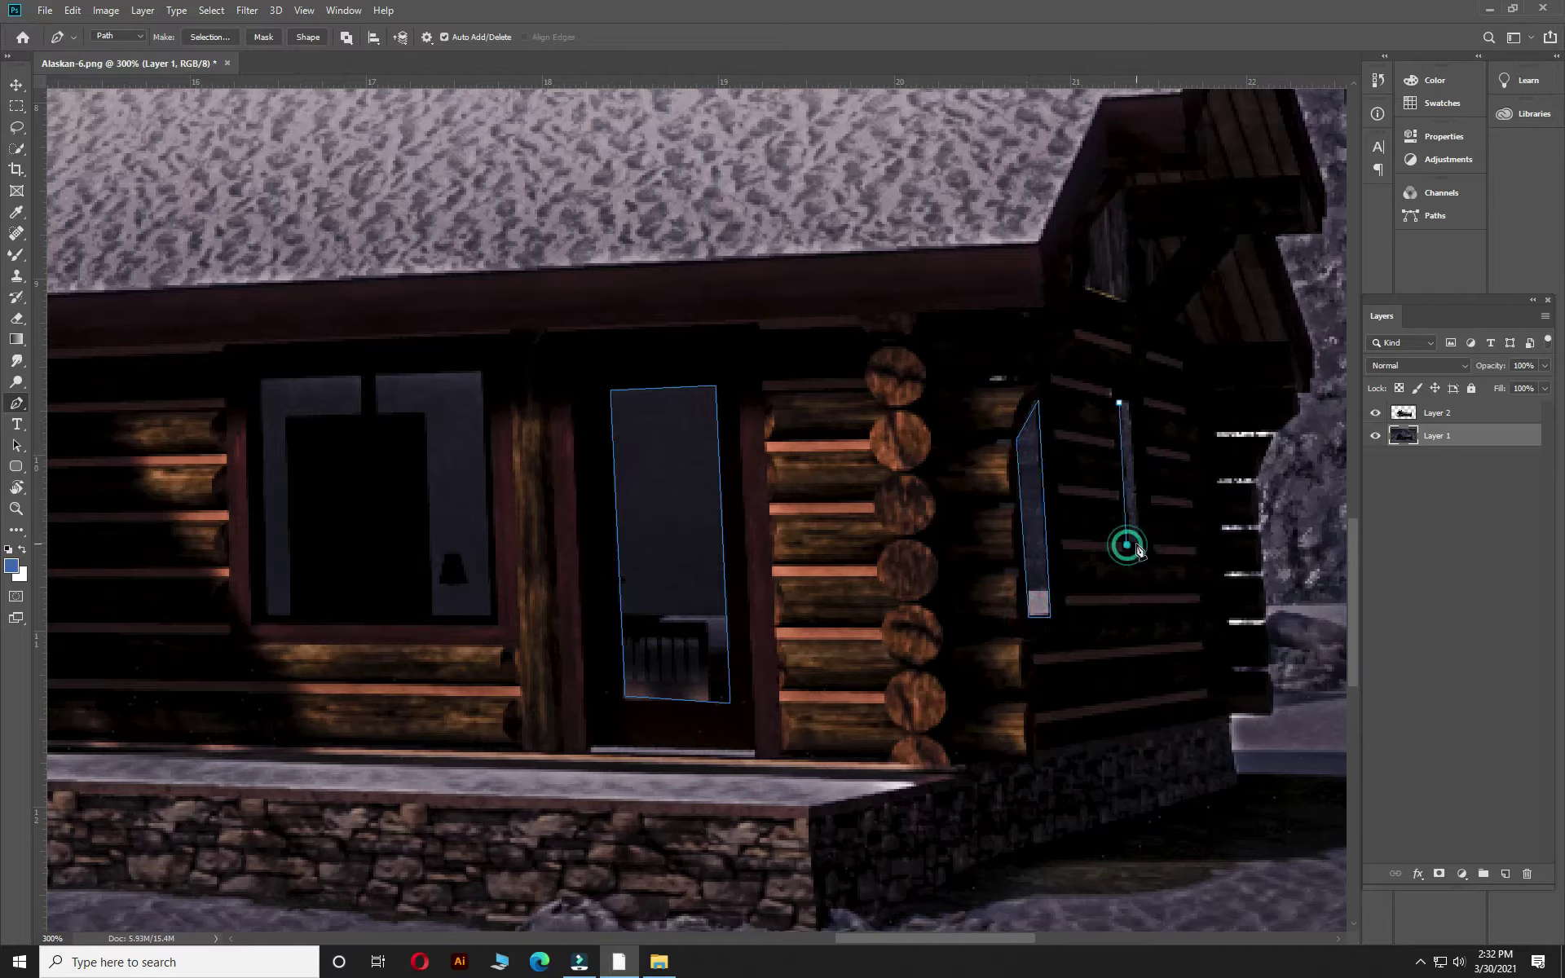
- Outline the narrow side window and the middle window
drag(1064, 203, 1022, 388)
click(1045, 418)
click(1084, 372)
click(1089, 452)
click(1086, 488)
click(1044, 472)
drag(717, 538, 838, 454)
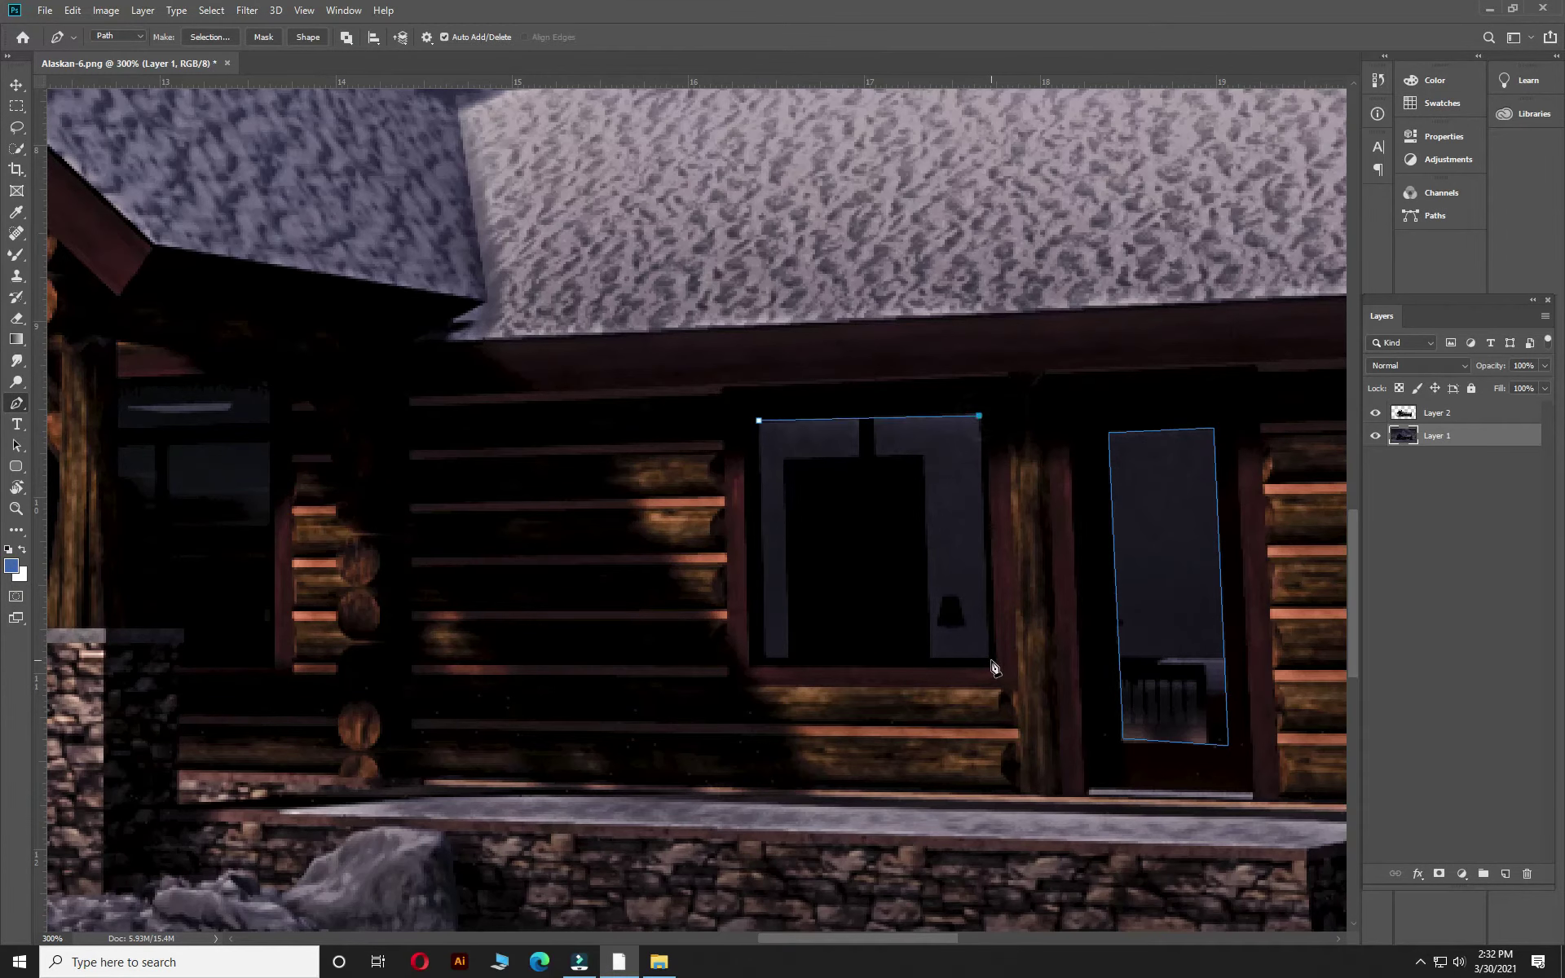
click(757, 420)
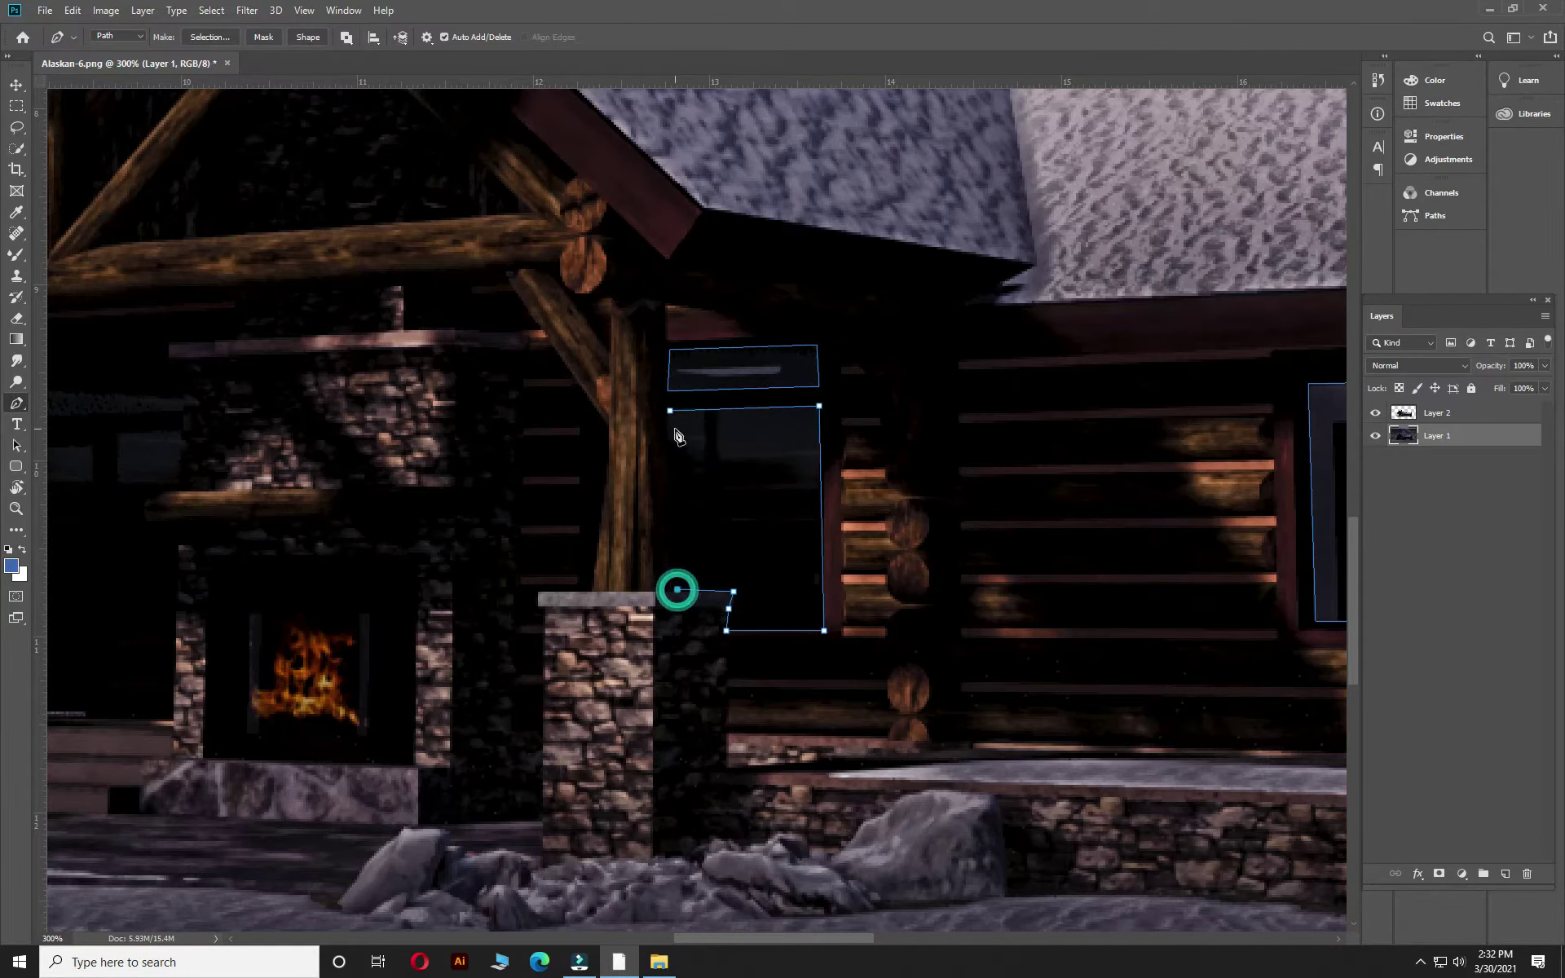
- Outline the window beside the porch pillar and the small transom
alt+click(721, 535)
ctrl+click(425, 511)
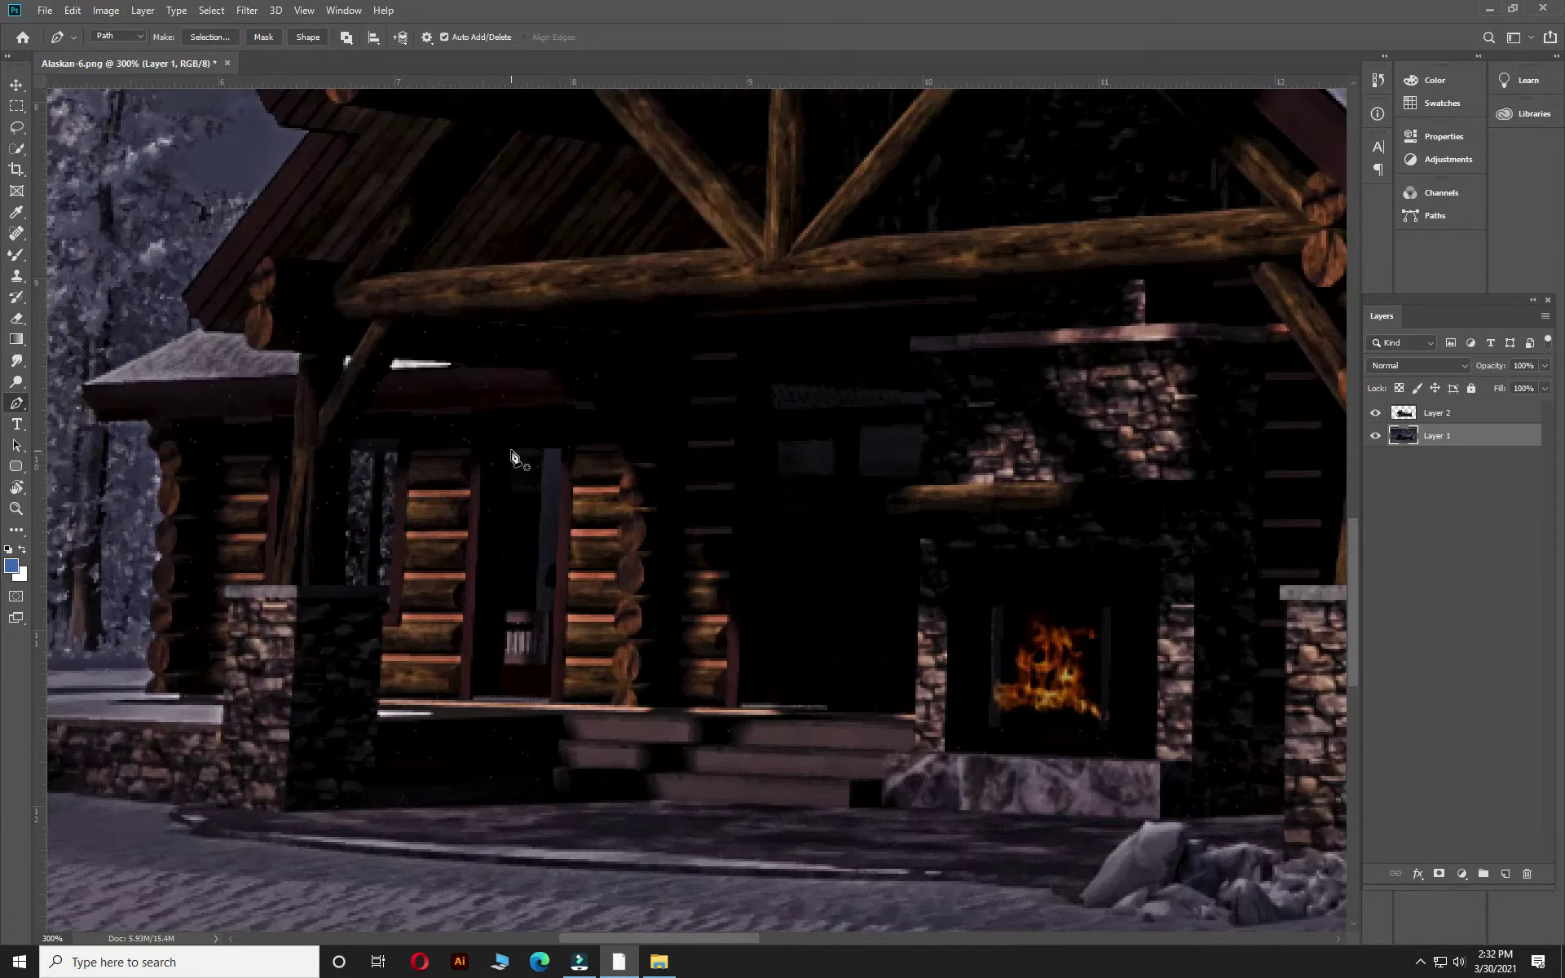
click(548, 665)
click(513, 448)
drag(607, 398, 603, 382)
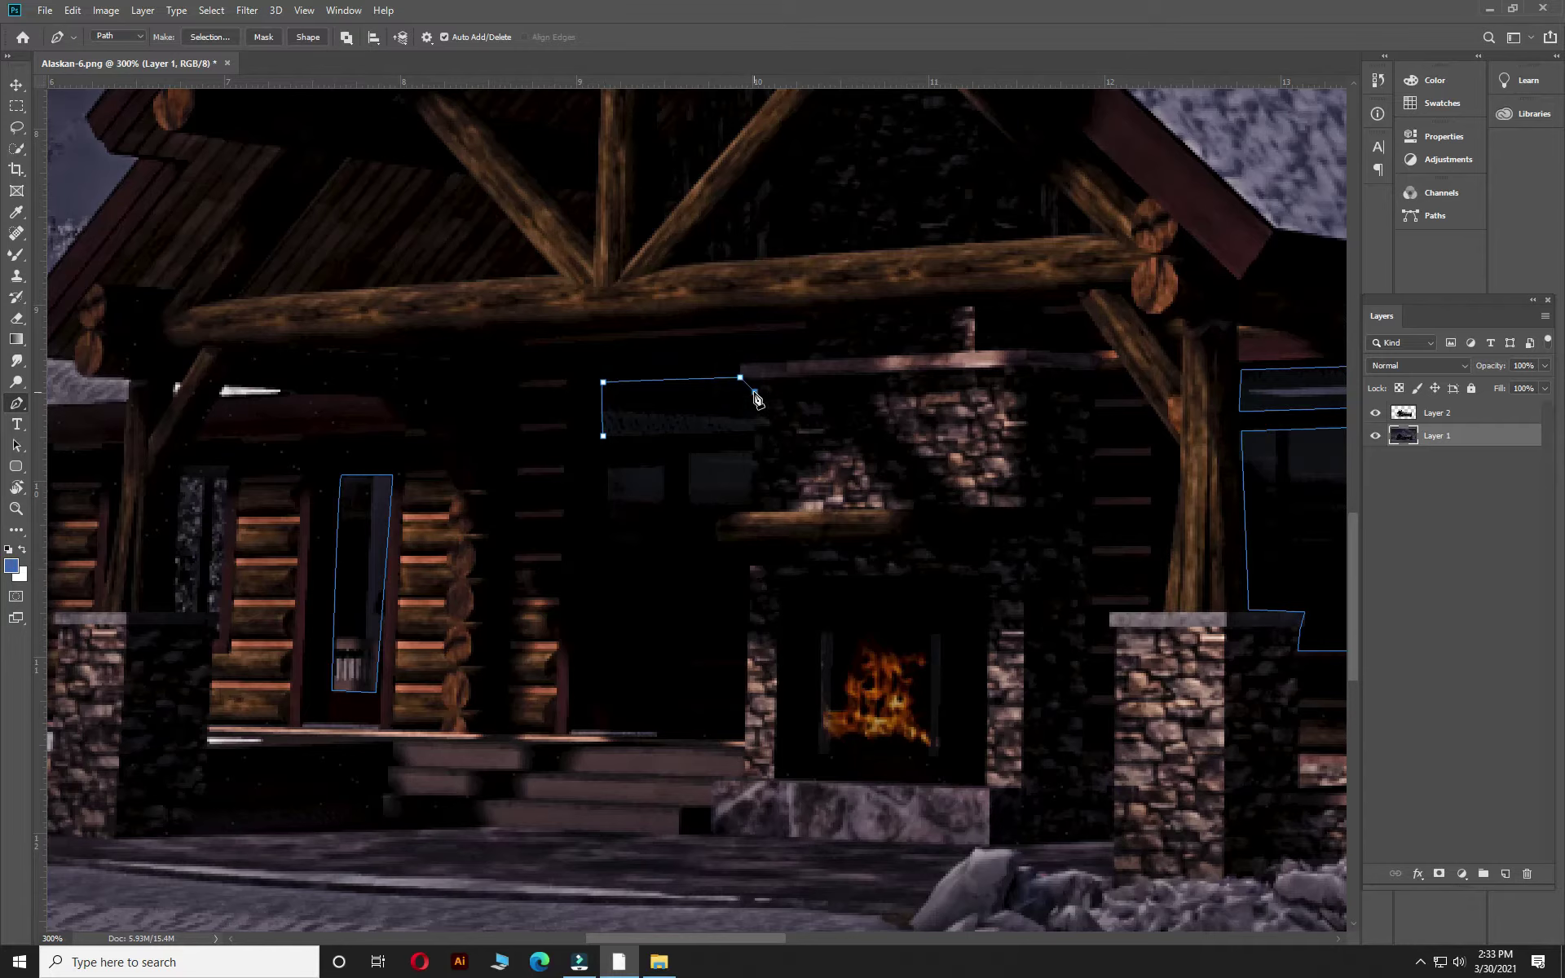
click(664, 504)
- Outline the two small windows above the door and the front door beside the fireplace
click(612, 500)
click(610, 468)
click(691, 453)
click(757, 451)
click(749, 506)
click(691, 504)
click(692, 453)
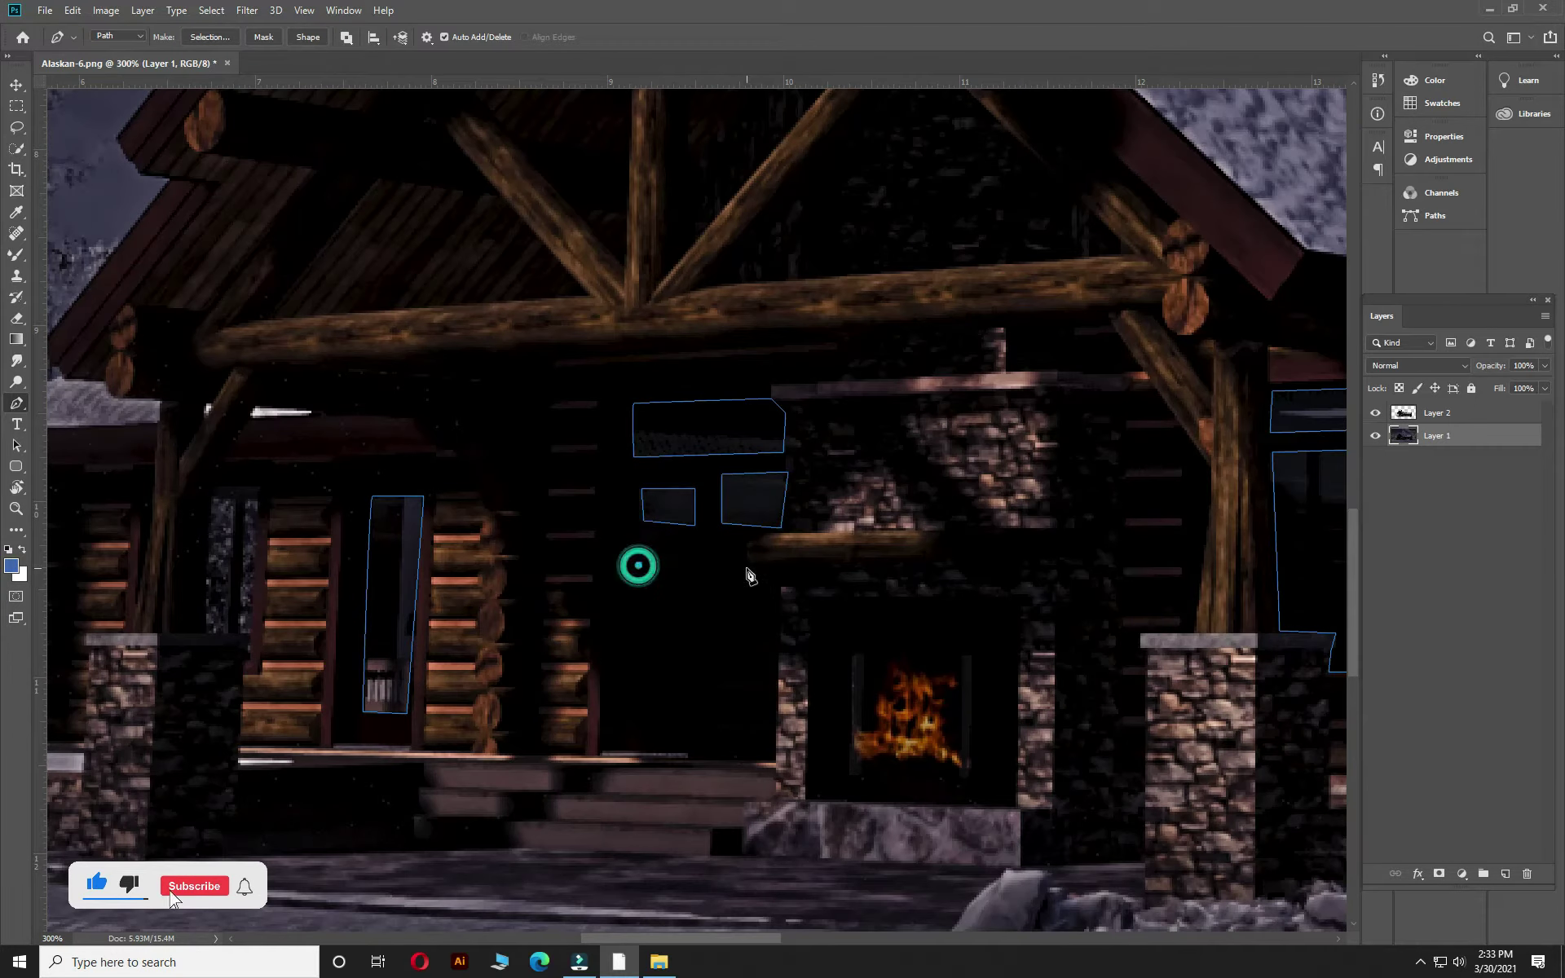
click(752, 566)
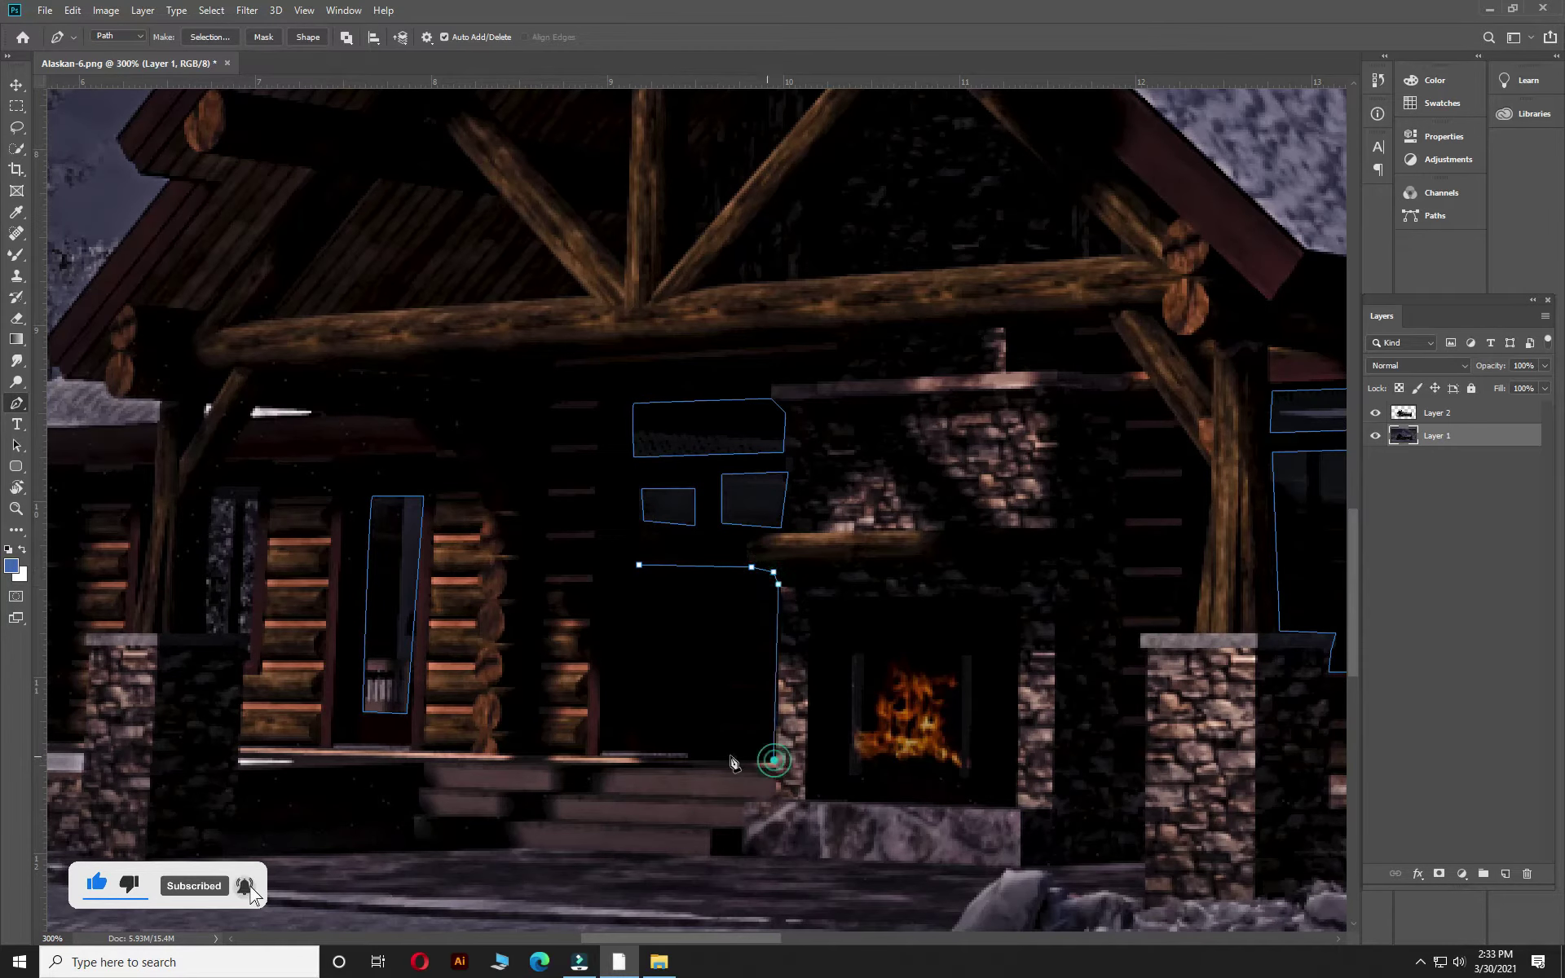
click(638, 565)
- Load the window and door outlines as a selection and fit the cabin on screen
key(ctrl+Return)
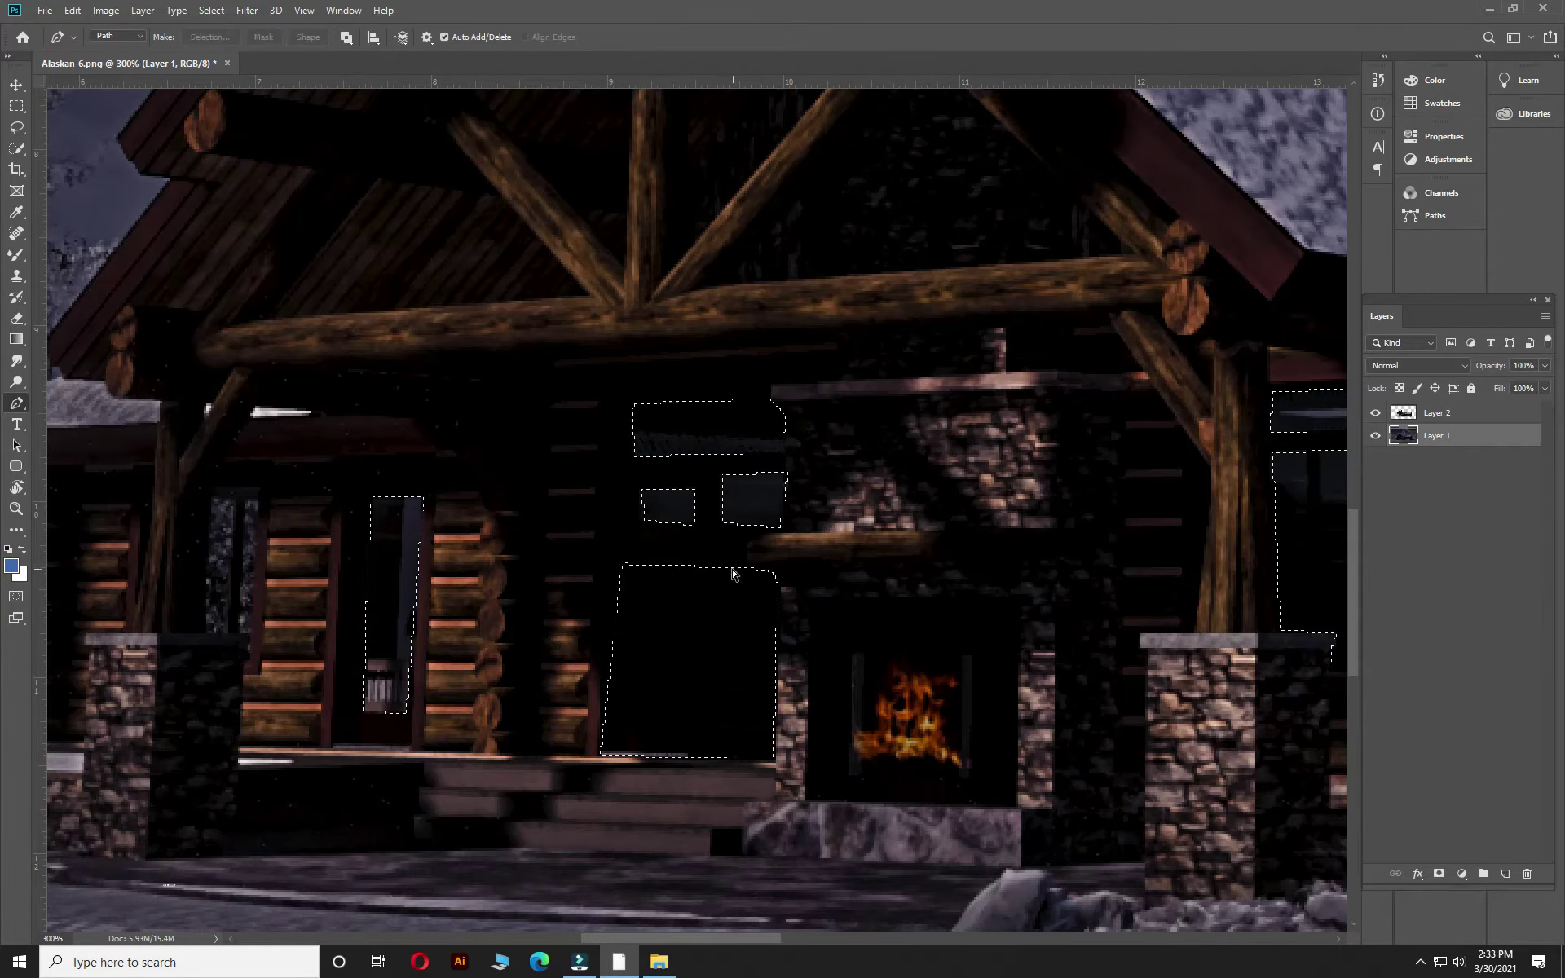
key(ctrl+0)
key(ctrl+1)
- Paint saturated orange into the right-hand door opening on Layer 2
click(14, 300)
click(97, 297)
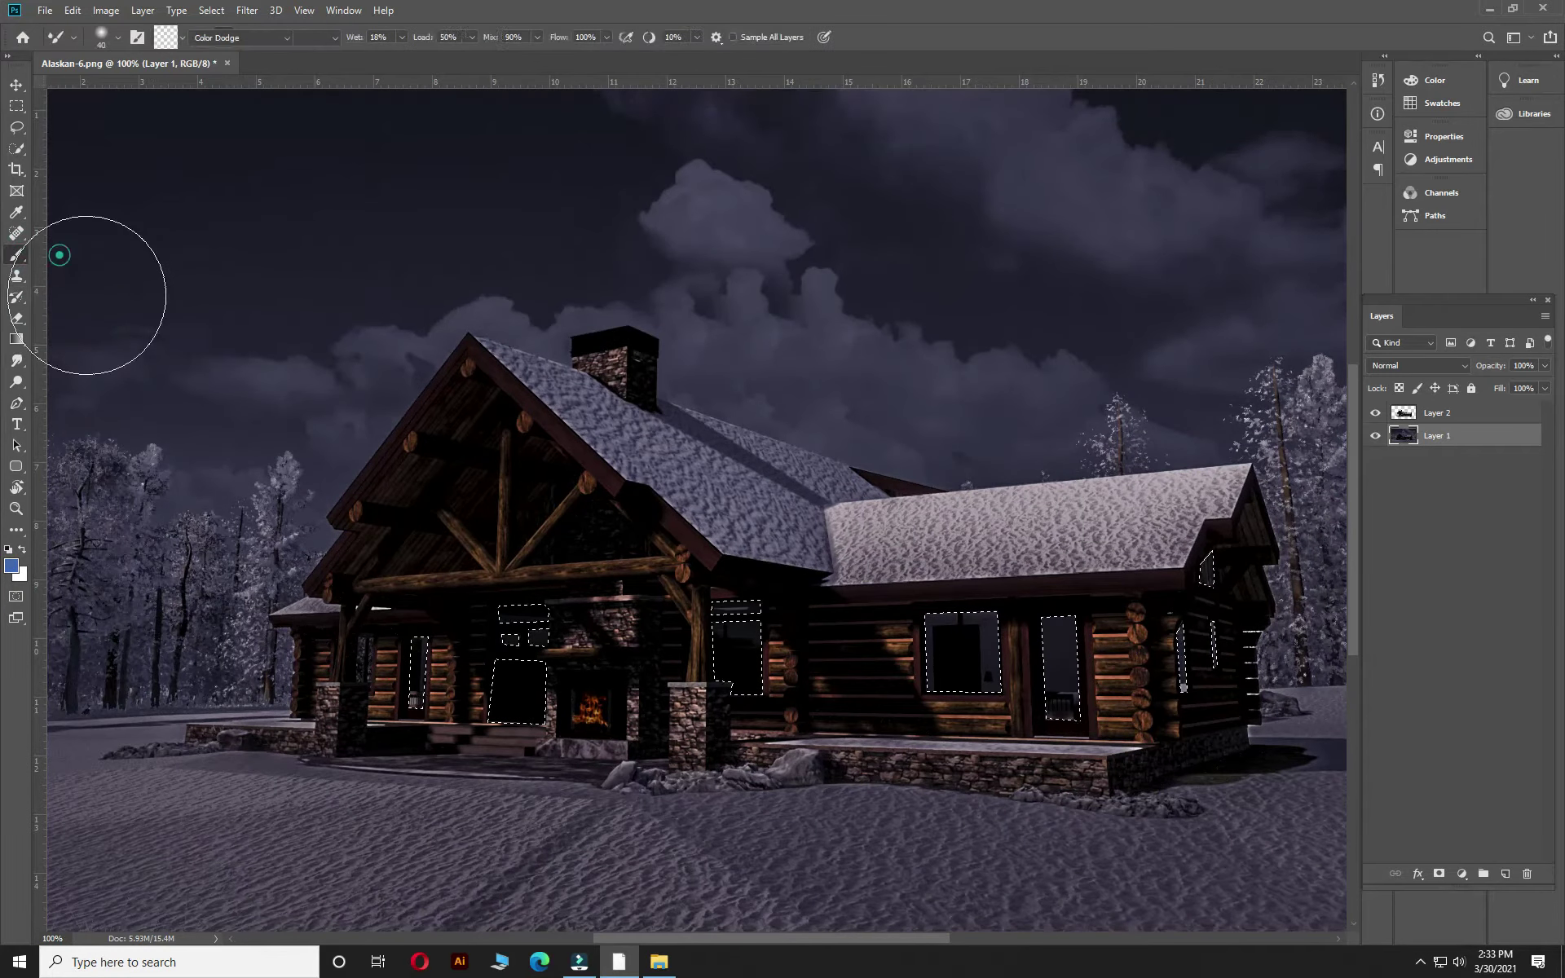
click(12, 566)
click(1190, 509)
drag(1190, 509, 1190, 519)
click(1162, 342)
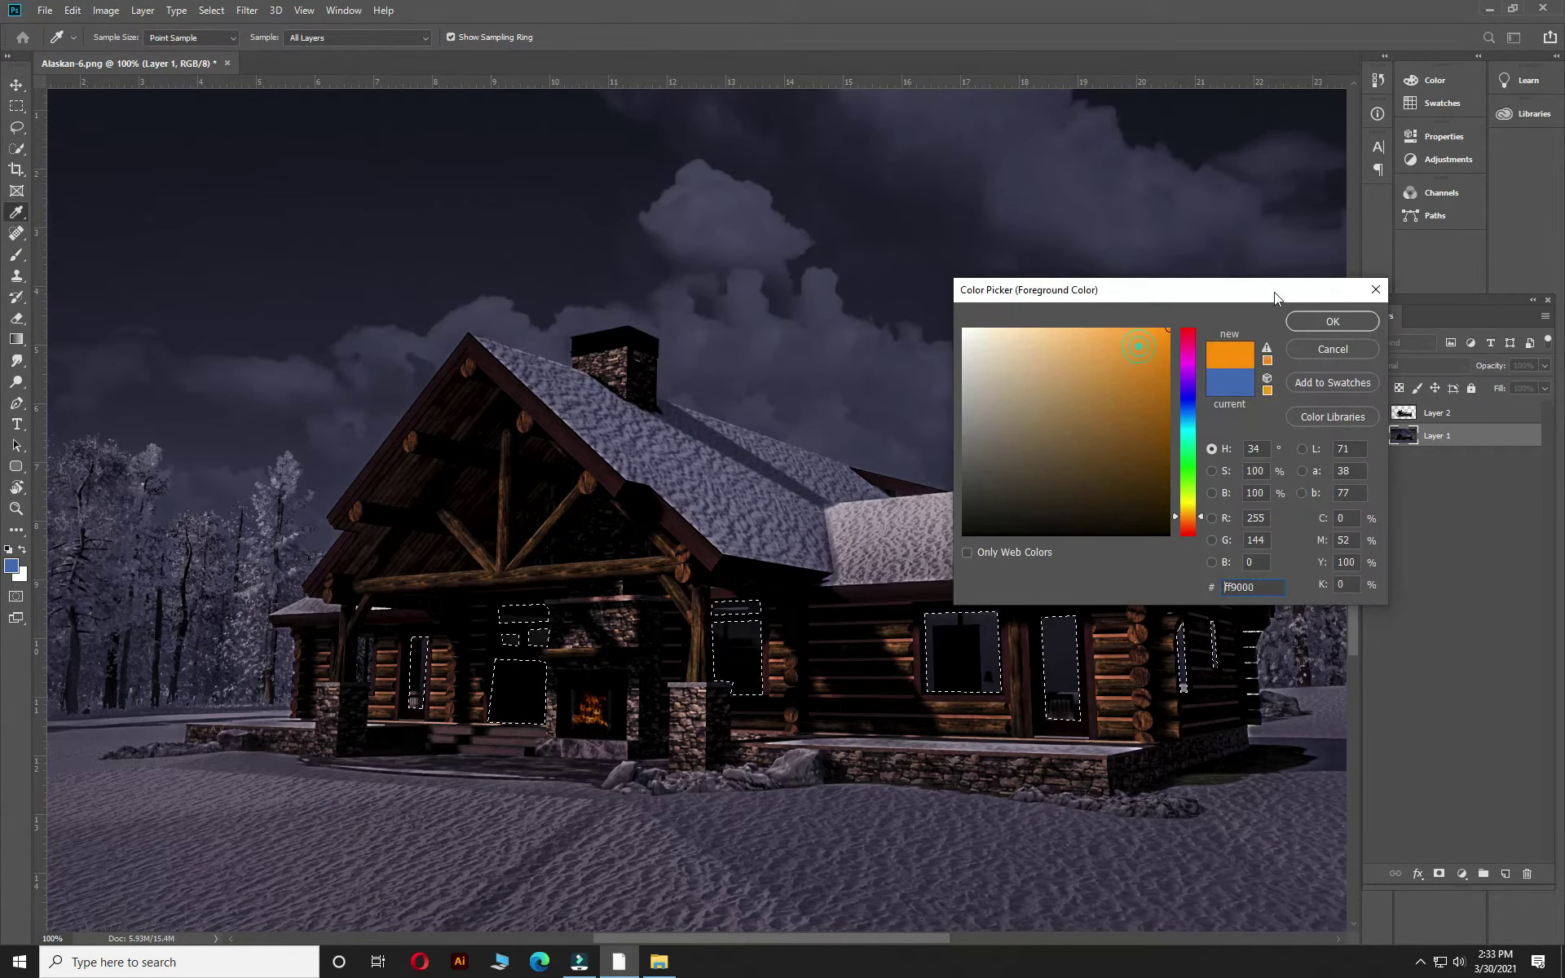
click(1332, 321)
key(b)
click(1403, 422)
drag(1087, 617, 1047, 644)
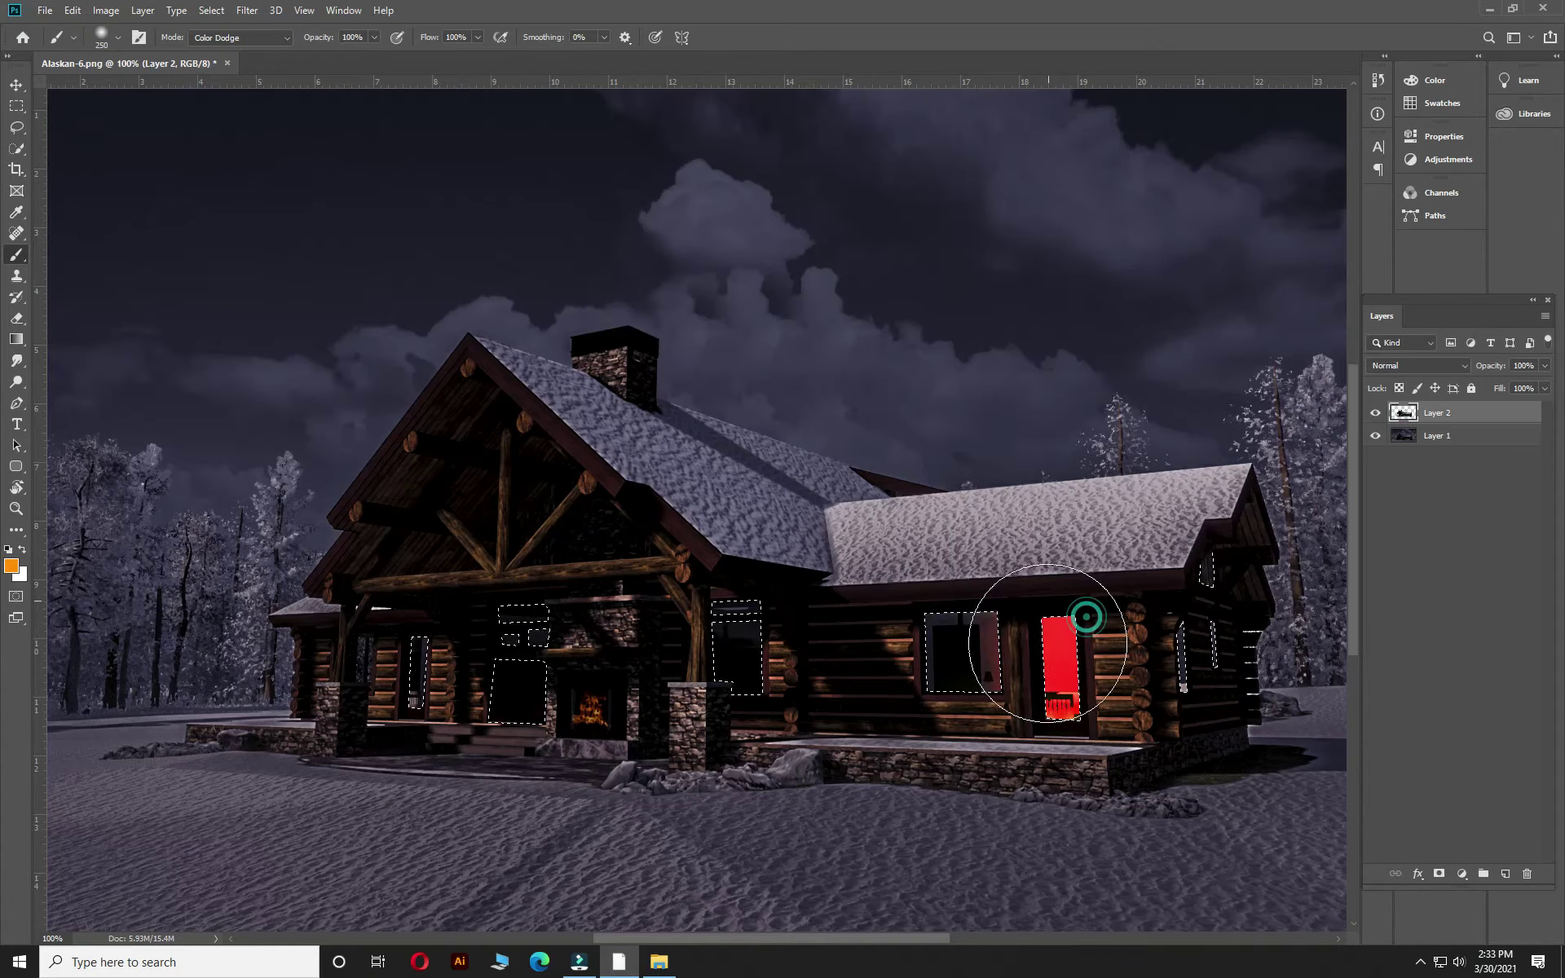
- Paint golden yellow glow into the right, middle and small chimney-side windows
click(12, 565)
click(1163, 409)
drag(1192, 519, 1192, 511)
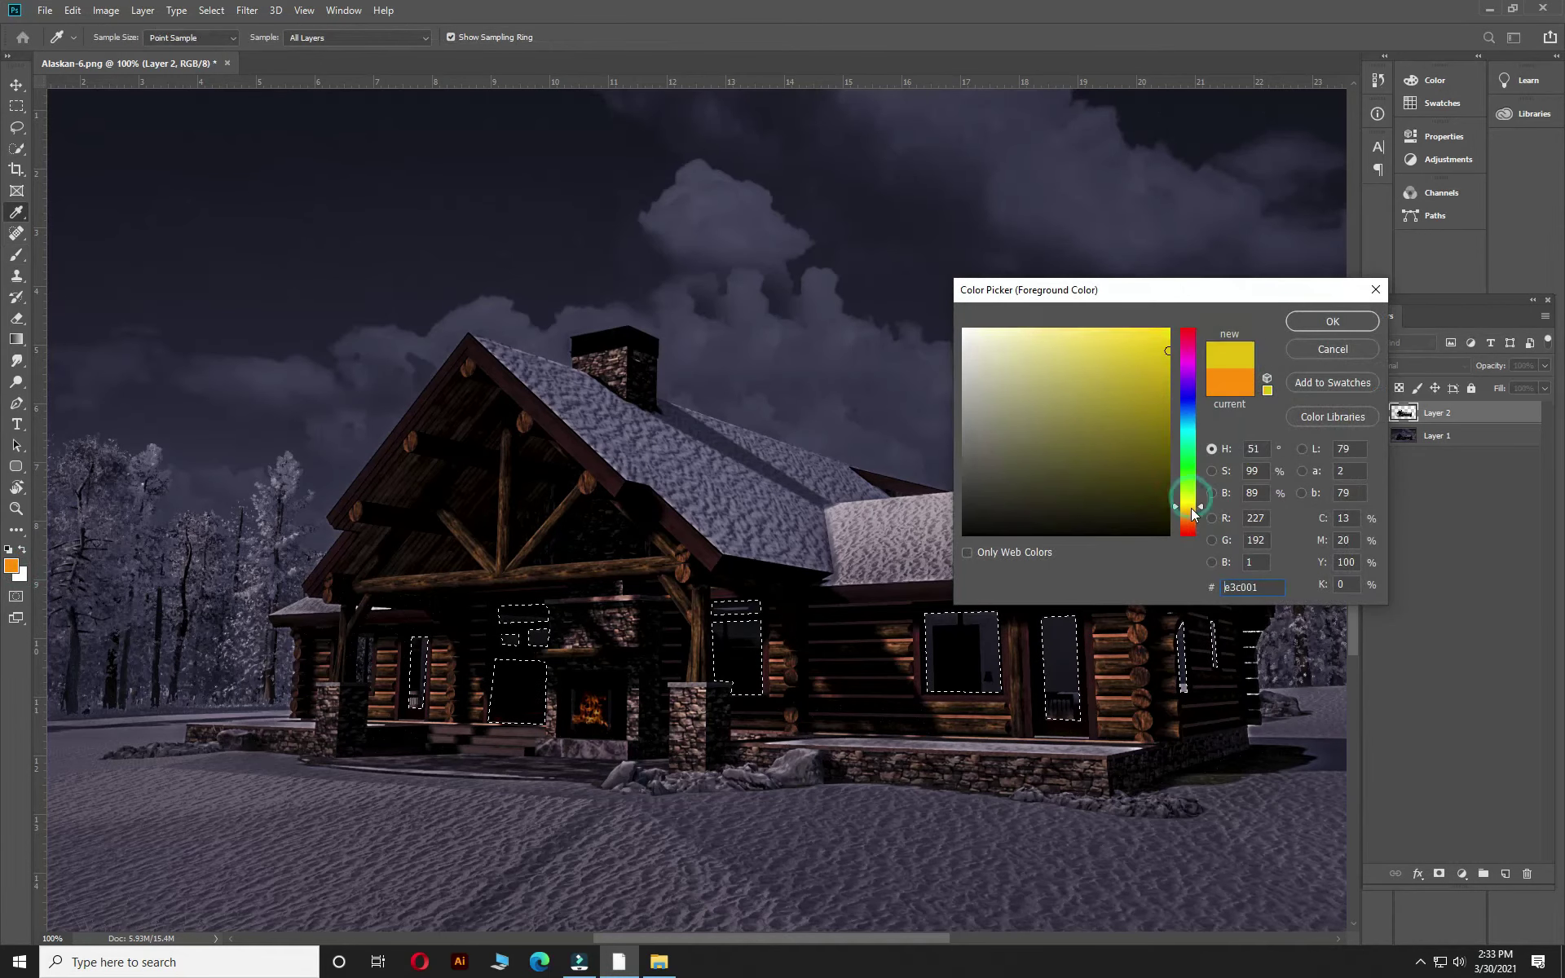
key(Return)
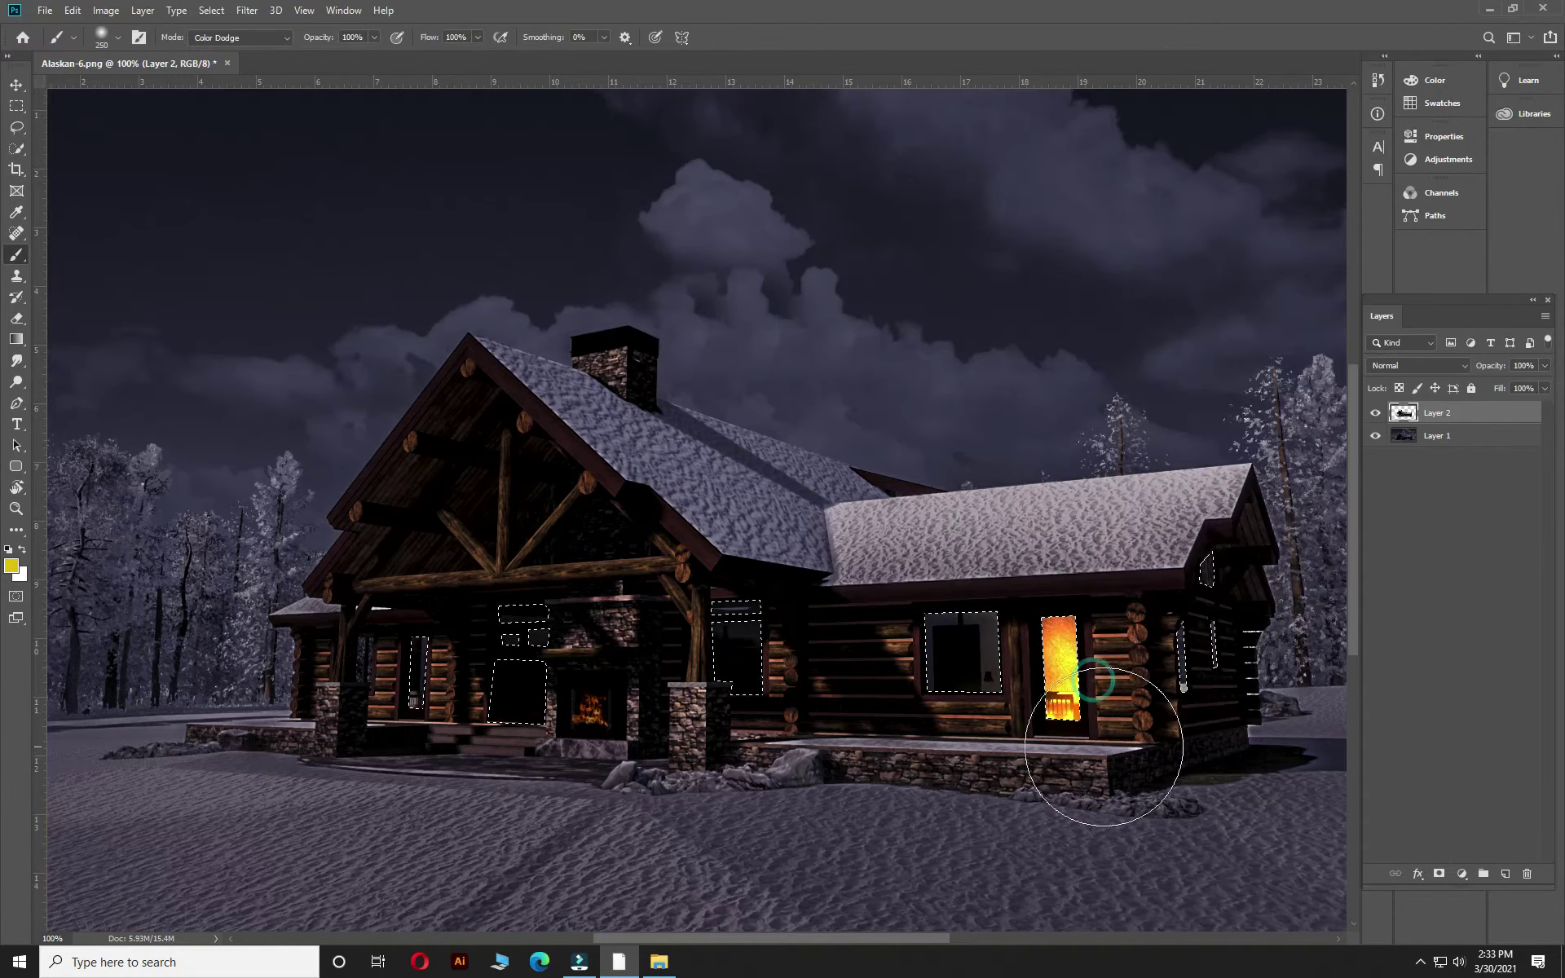
drag(1212, 620, 1207, 571)
drag(738, 612, 762, 693)
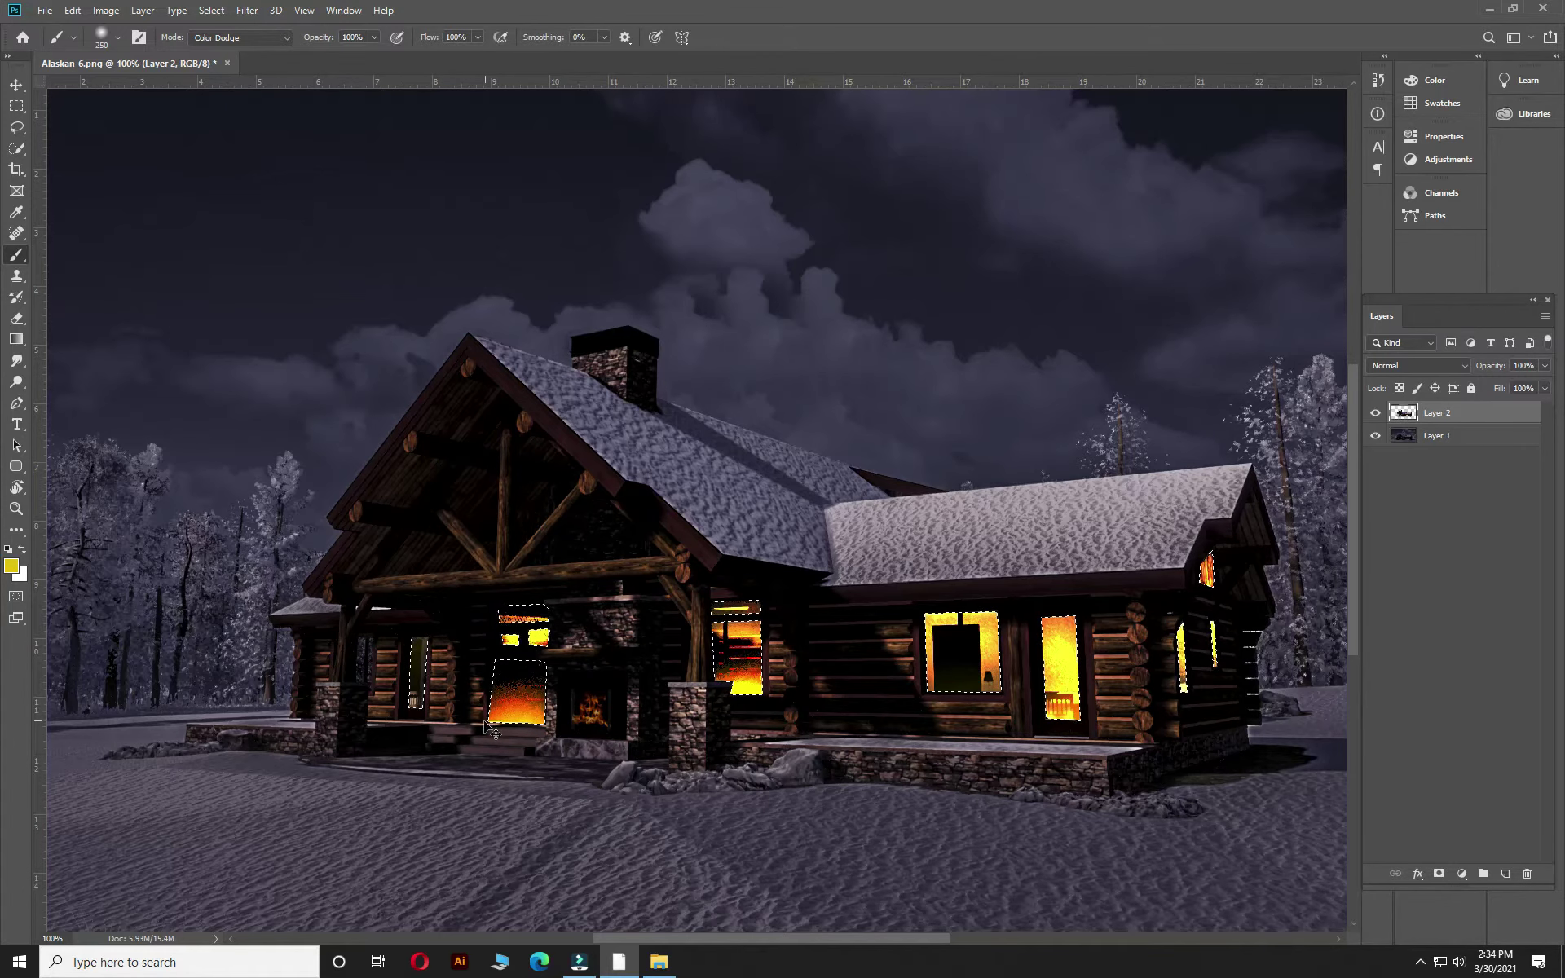
key(ctrl+minus)
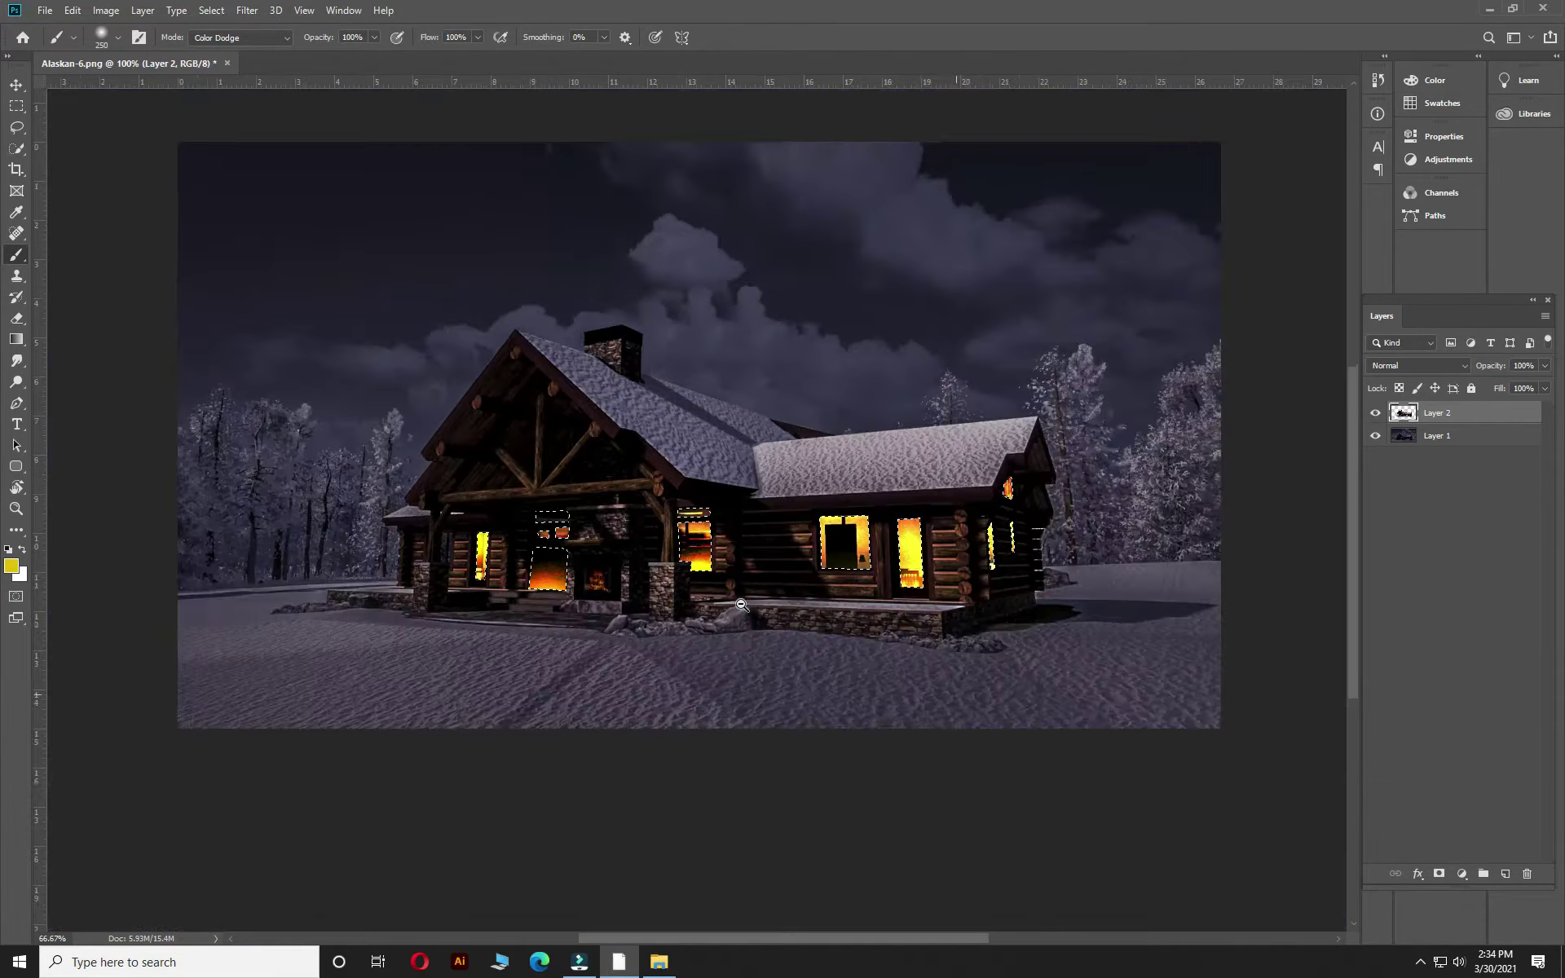
drag(550, 583, 603, 595)
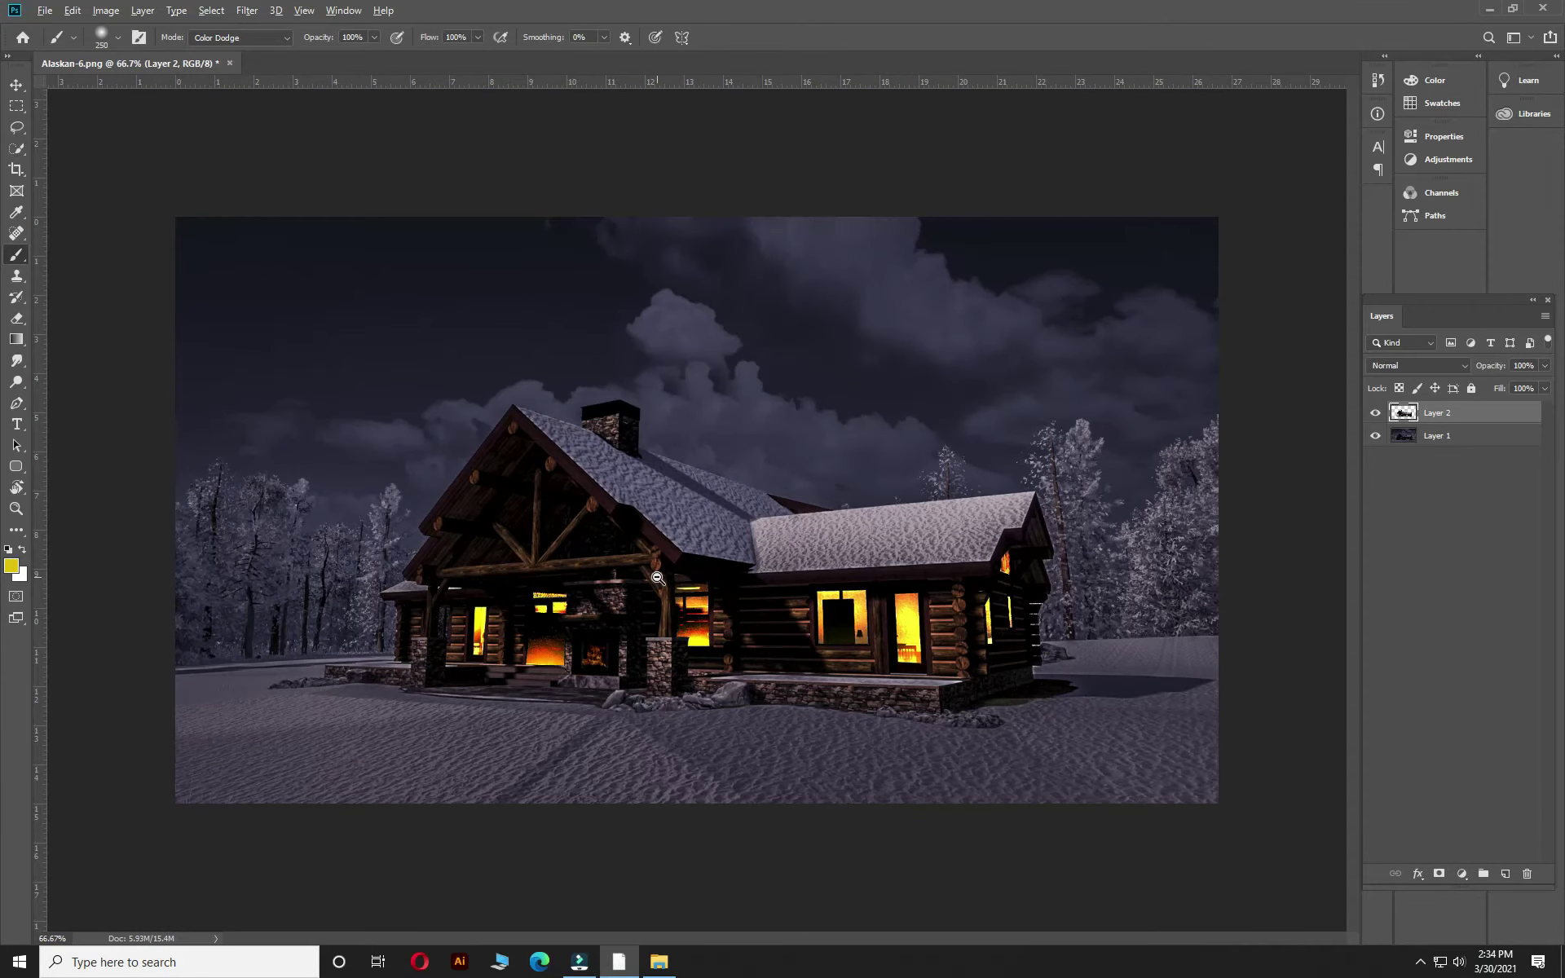
- Fill a pen-drawn trapezoid in front of the door with solid yellow
scroll(658, 578, down, 3)
scroll(734, 652, up, 3)
scroll(821, 751, up, 2)
key(p)
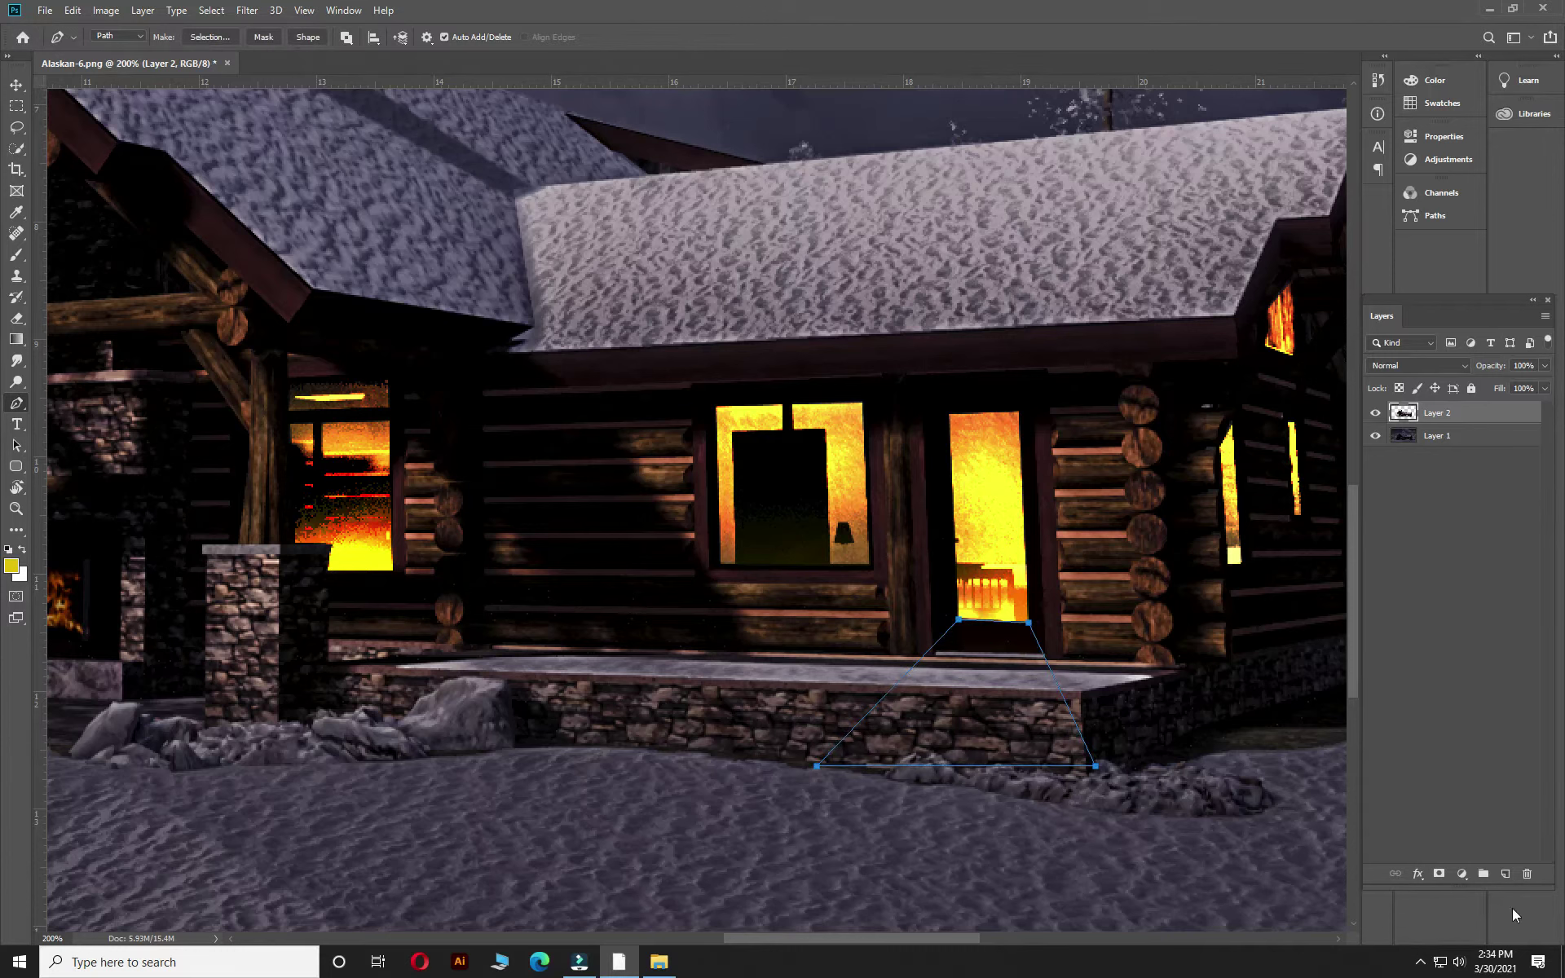
click(16, 255)
key(alt+BackSpace)
- Set the beam layer's blend mode to Lighter Color at 34% opacity
scroll(993, 681, down, 2)
click(1418, 365)
click(1396, 503)
drag(1507, 386, 1483, 389)
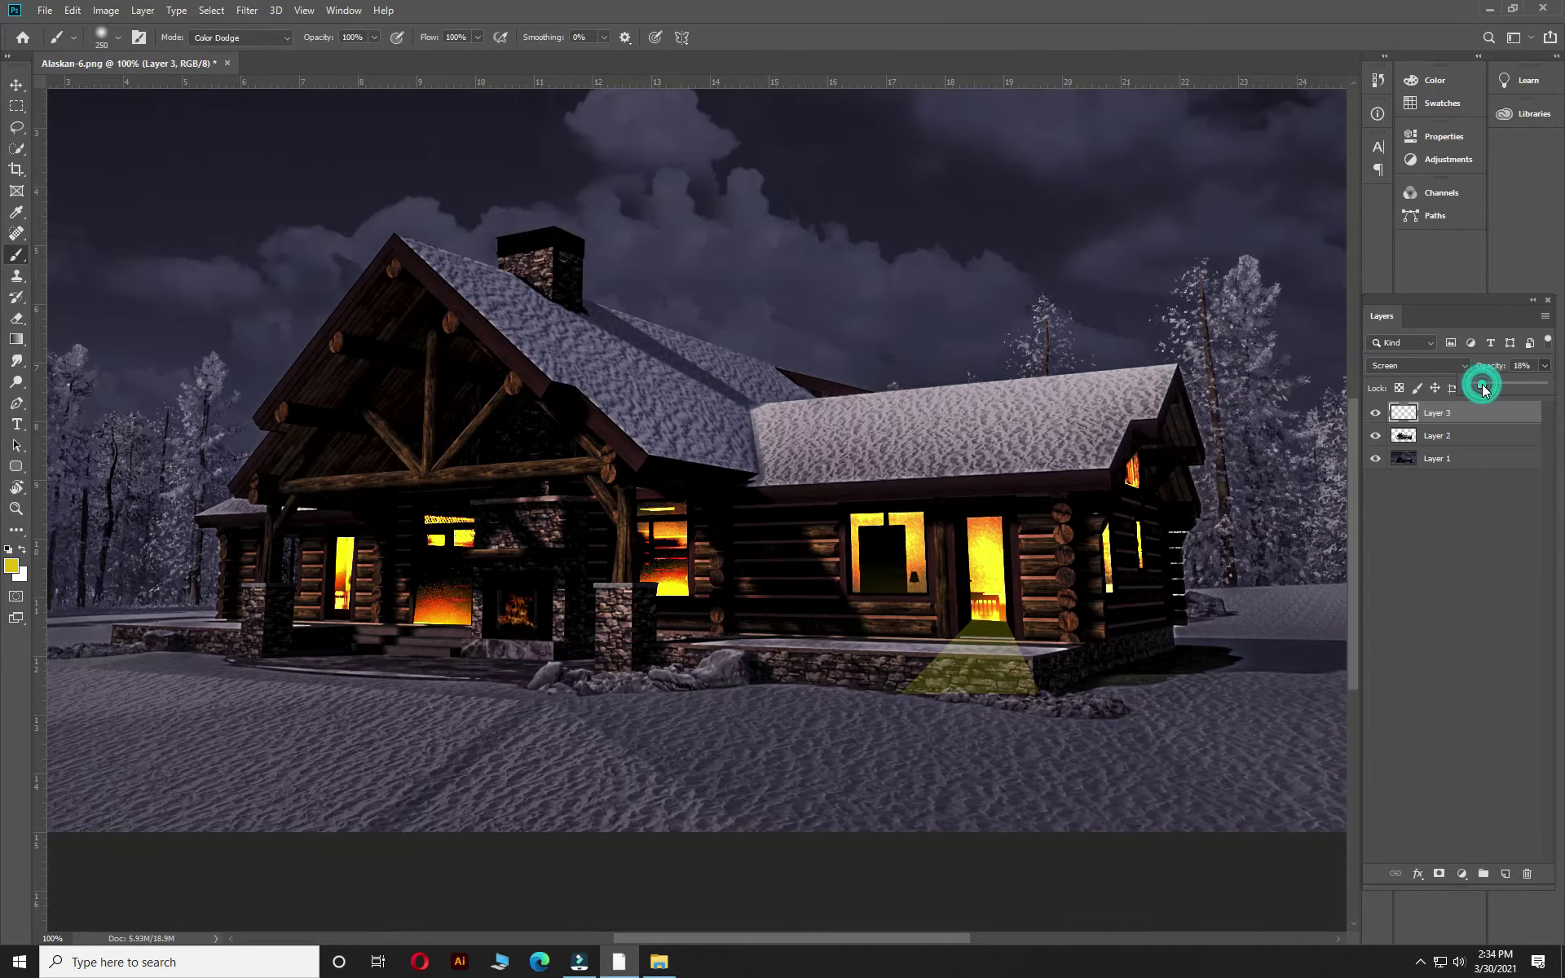
scroll(970, 730, up, 2)
key(e)
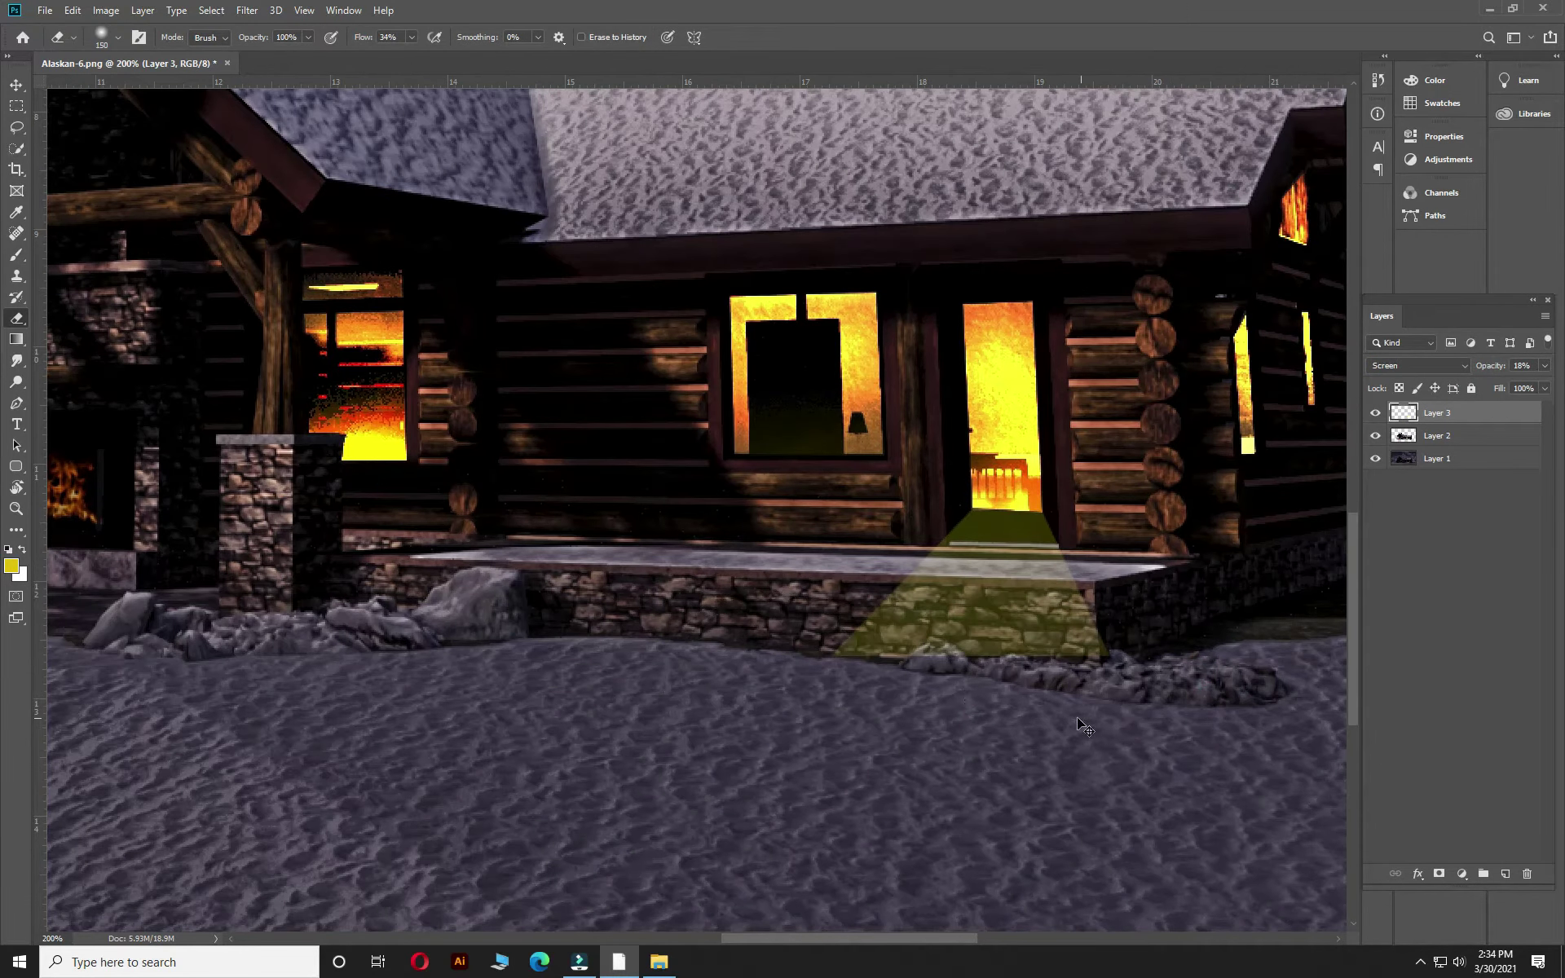
click(1495, 383)
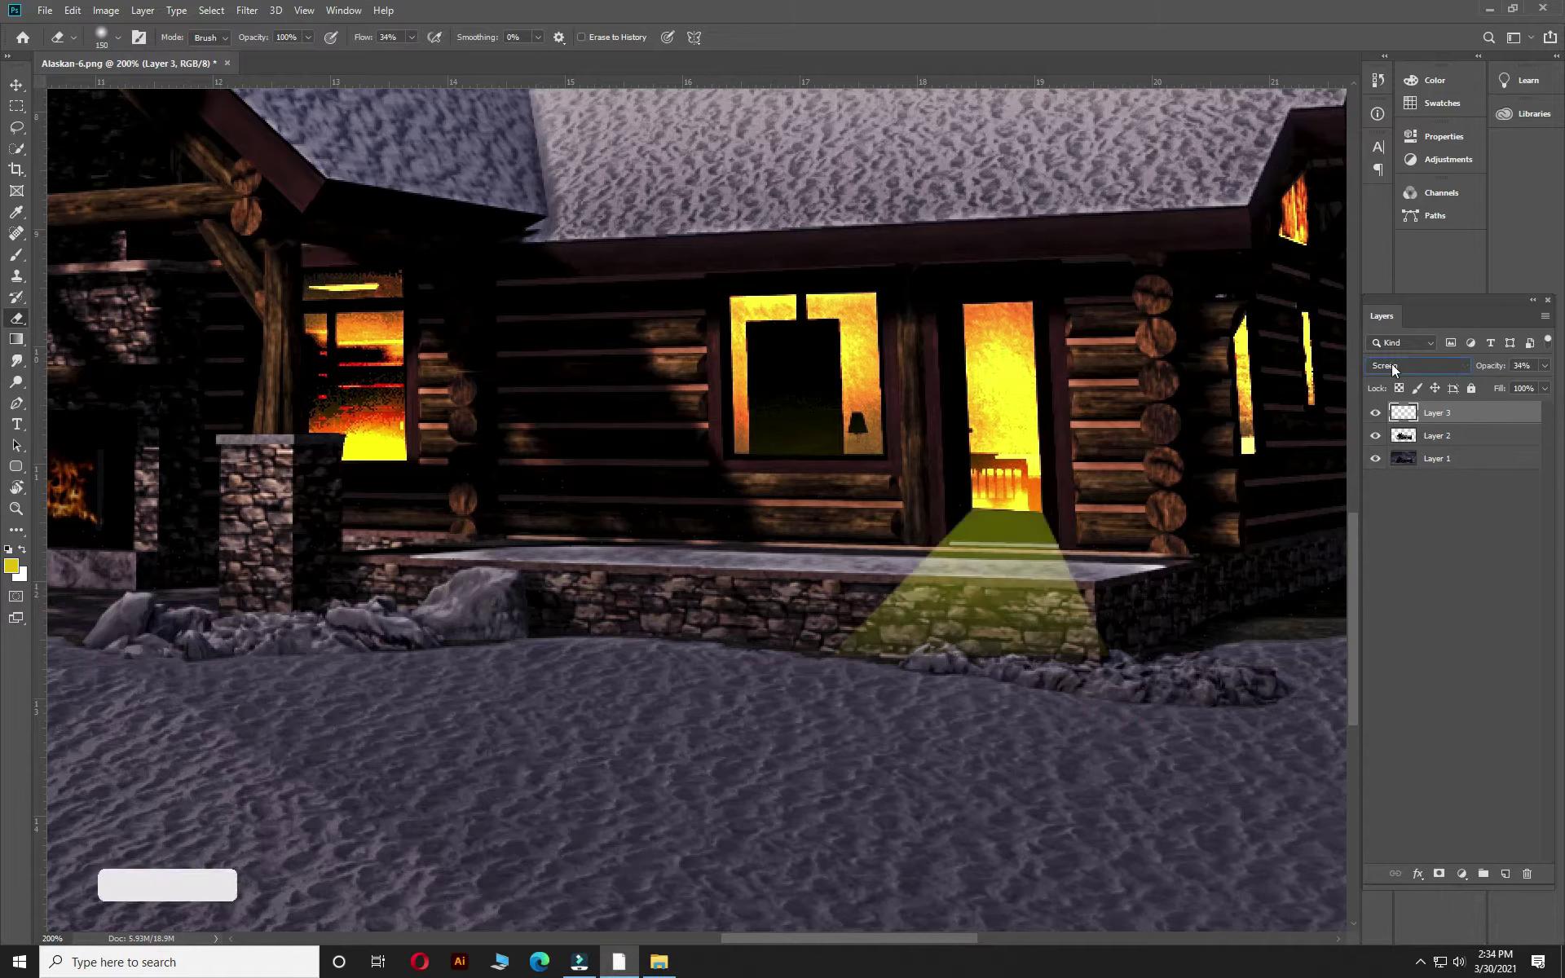
scroll(1402, 367, down, 4)
scroll(1433, 373, up, 1)
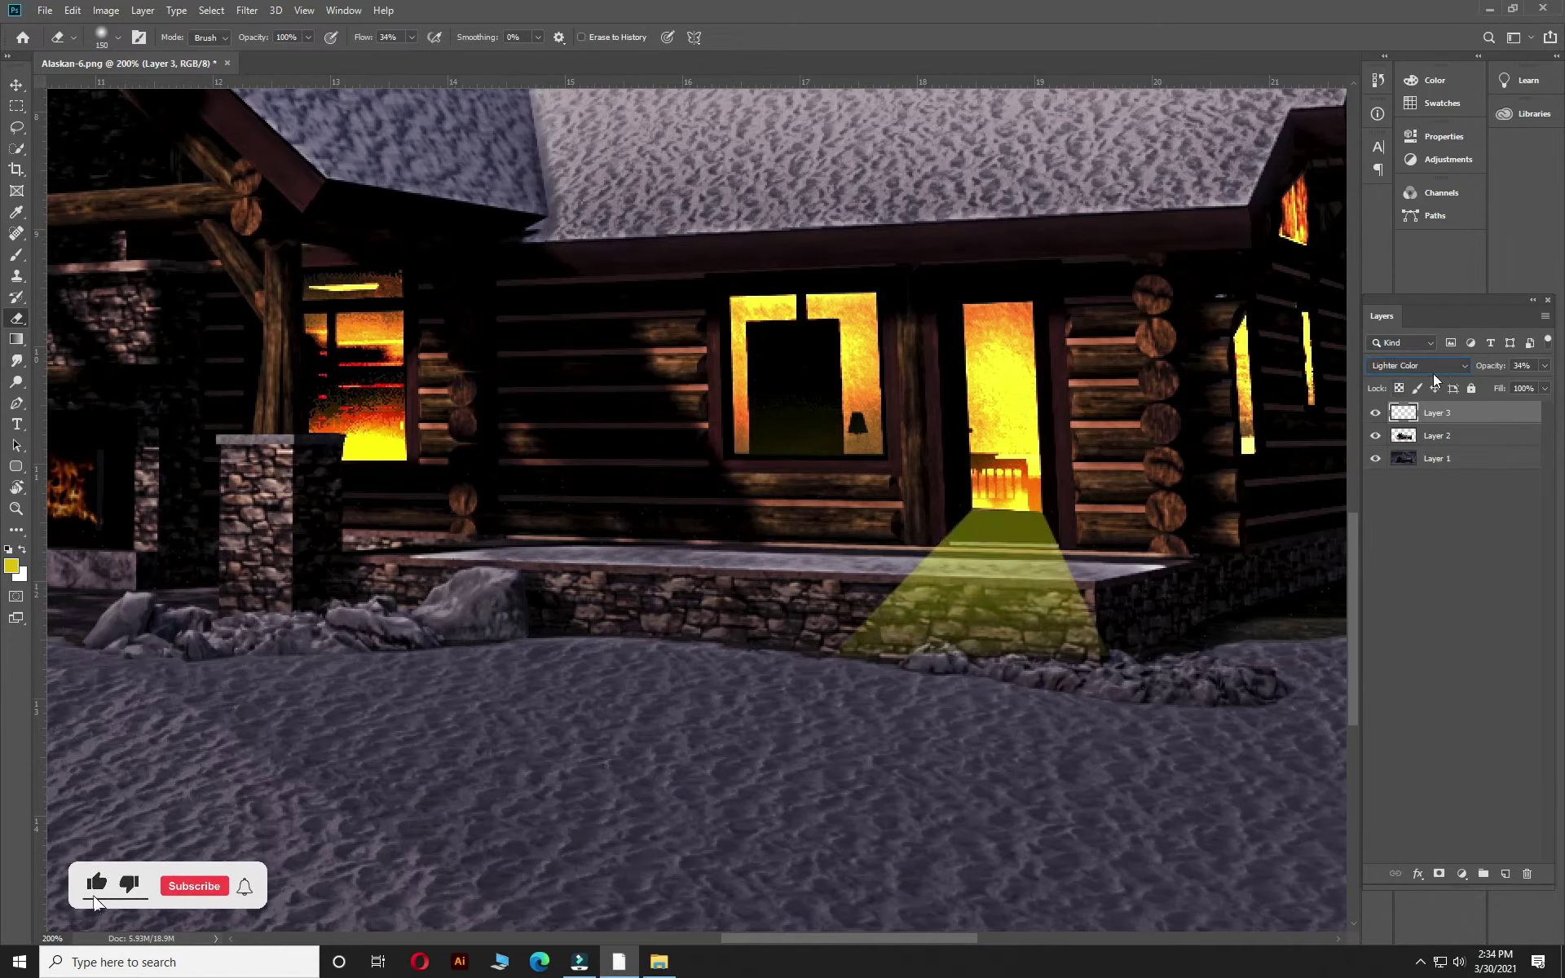
- Duplicate the beam and widen the copy under the front window
key(ctrl+j)
key(ctrl+t)
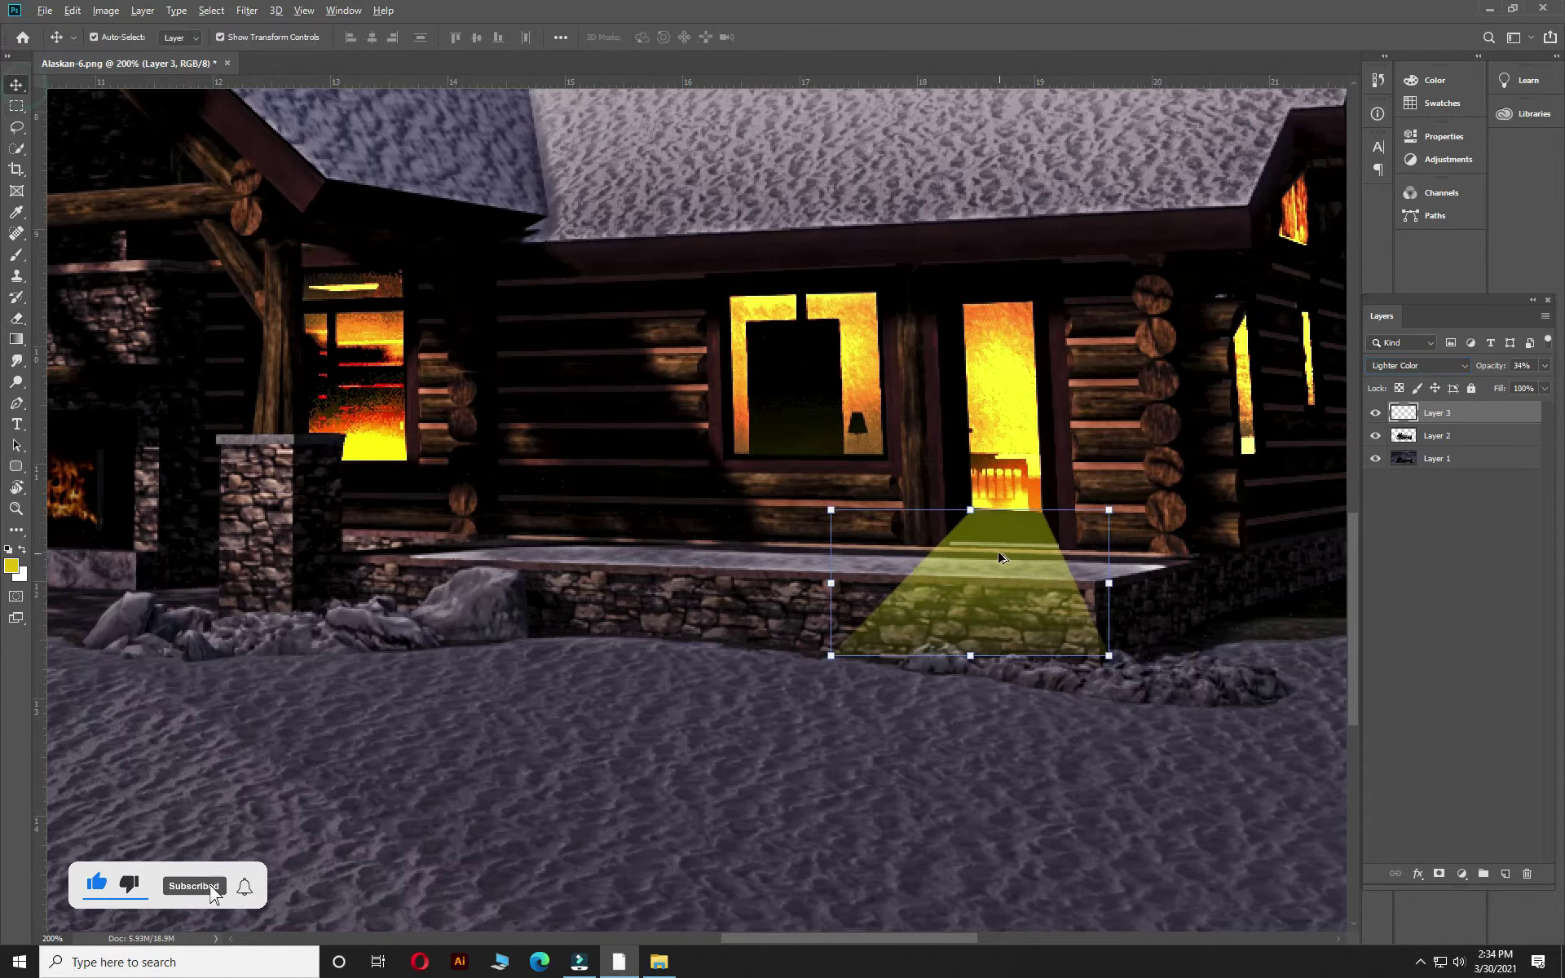
drag(995, 551, 795, 493)
drag(902, 526, 962, 521)
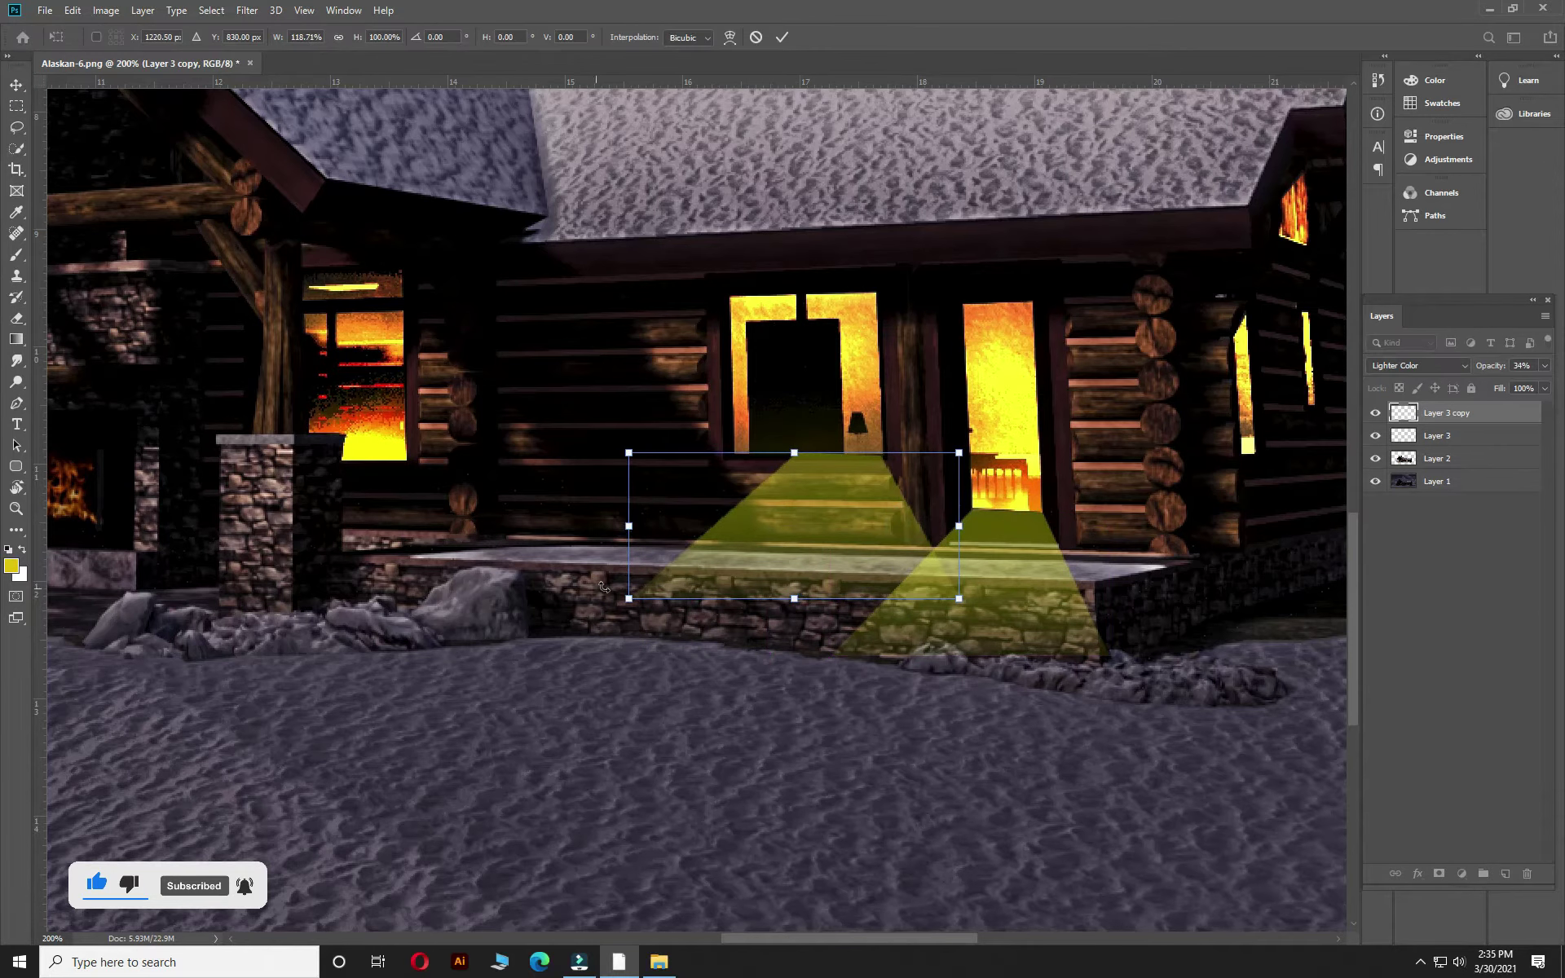
drag(629, 526, 478, 525)
drag(959, 528, 1008, 521)
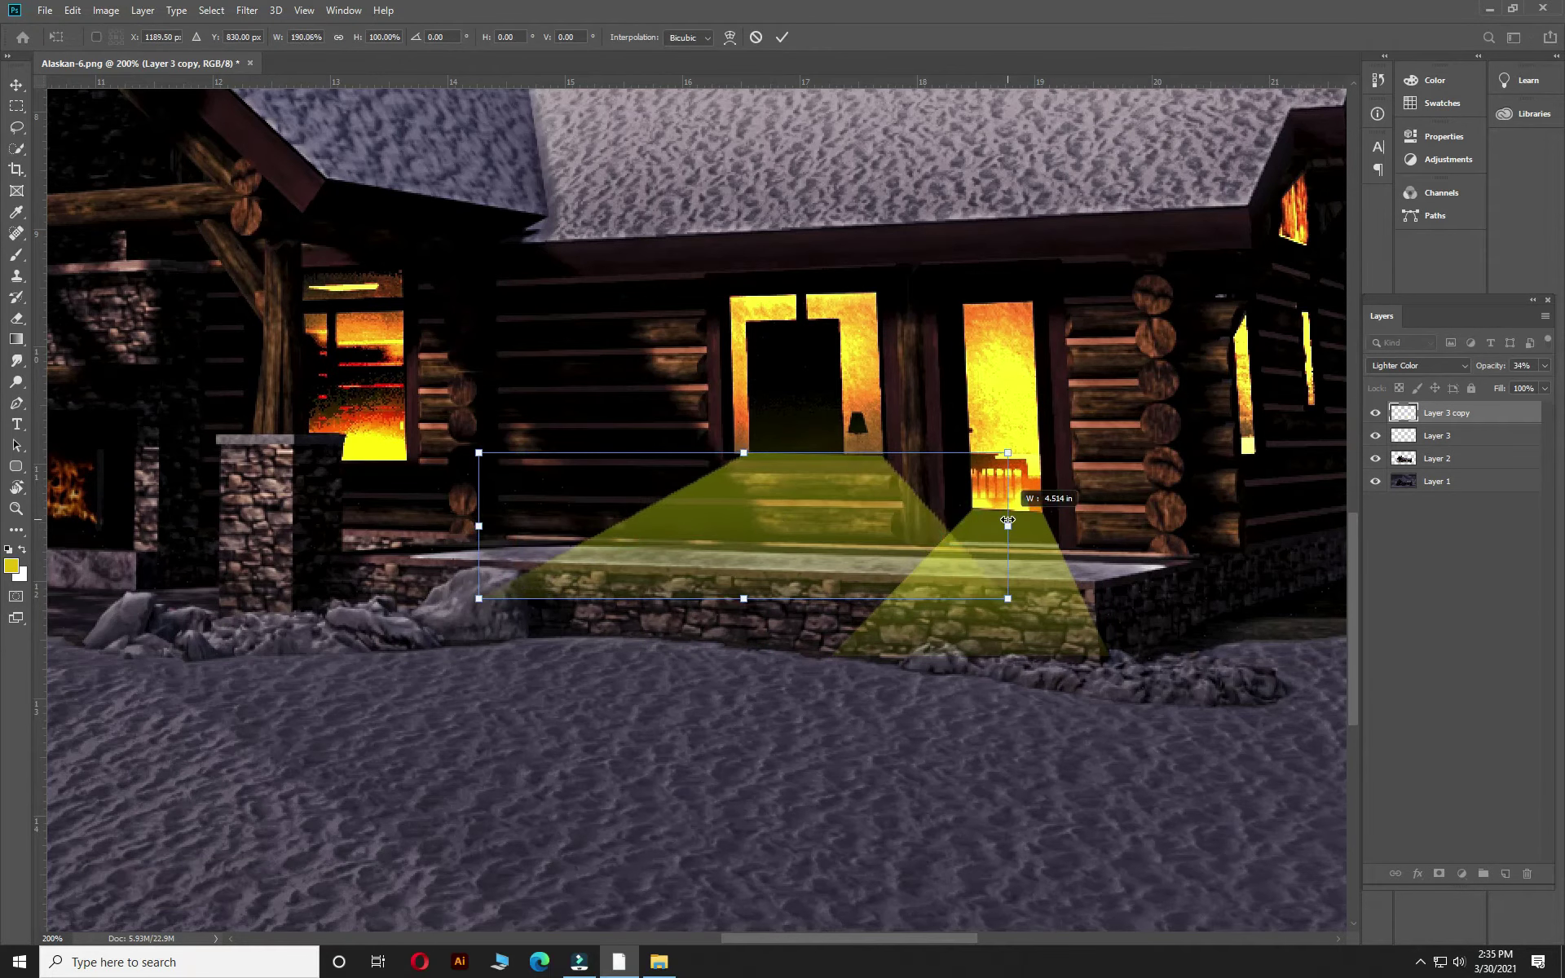
key(Return)
- Place a second beam copy further left and narrow it
key(ctrl+0)
drag(947, 700, 753, 701)
drag(553, 701, 610, 702)
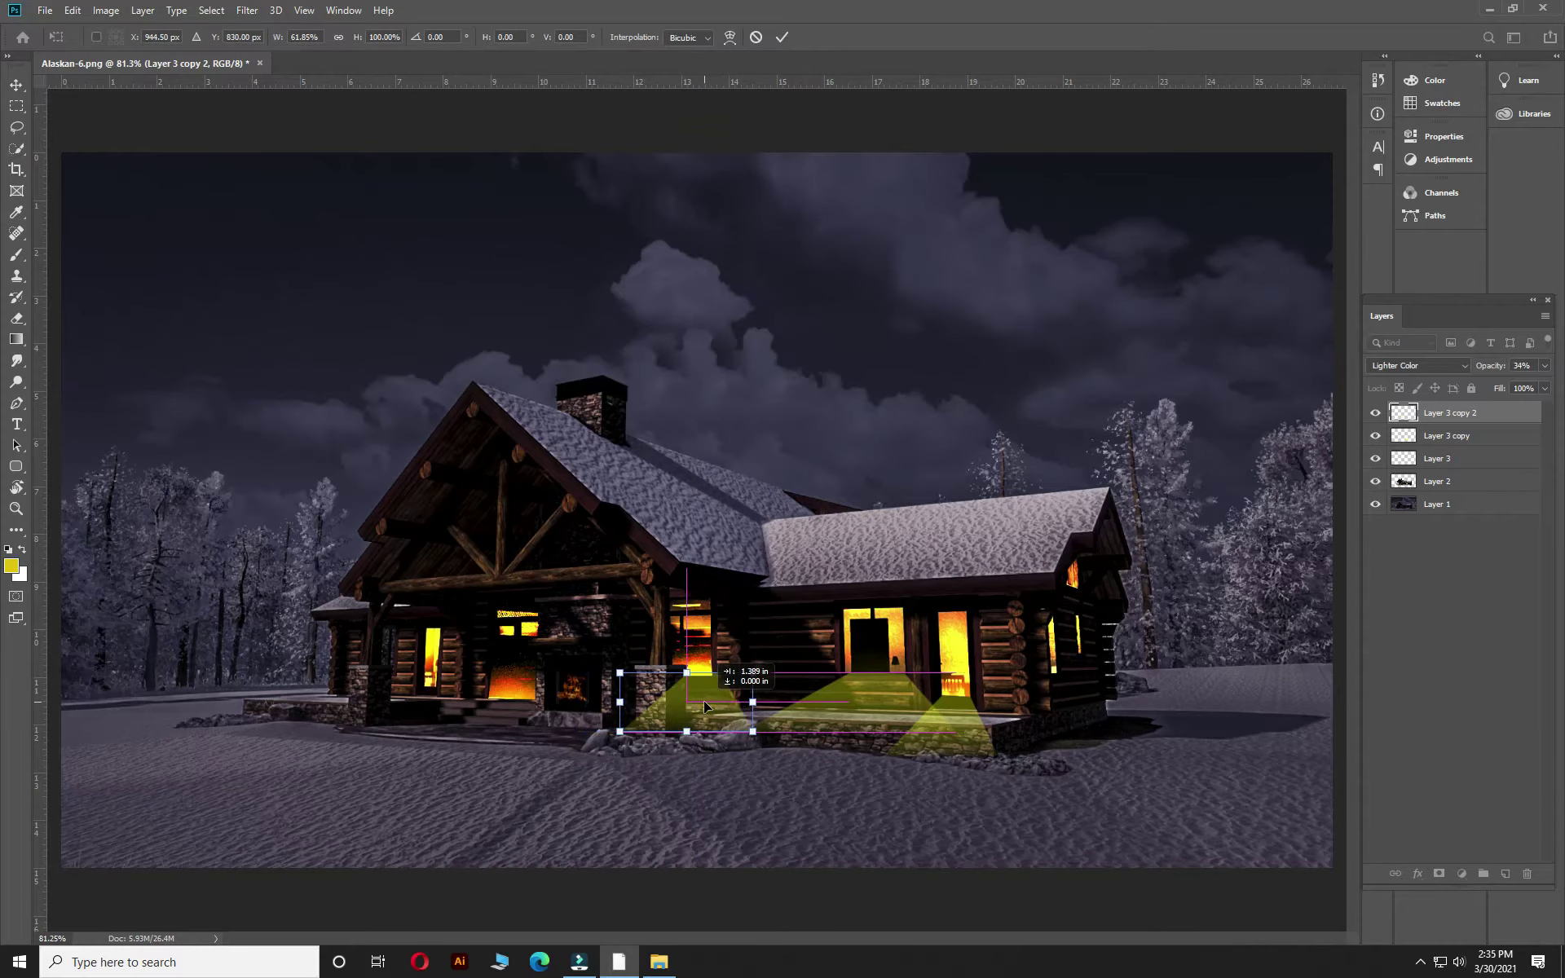
key(Return)
- Move a third beam copy under the porch window and narrow it
drag(704, 718, 412, 725)
key(ctrl+t)
mouse_move(547, 725)
mouse_down()
mouse_move(565, 726)
mouse_move(377, 714)
mouse_move(435, 720)
mouse_up()
key(Return)
key(ctrl+t)
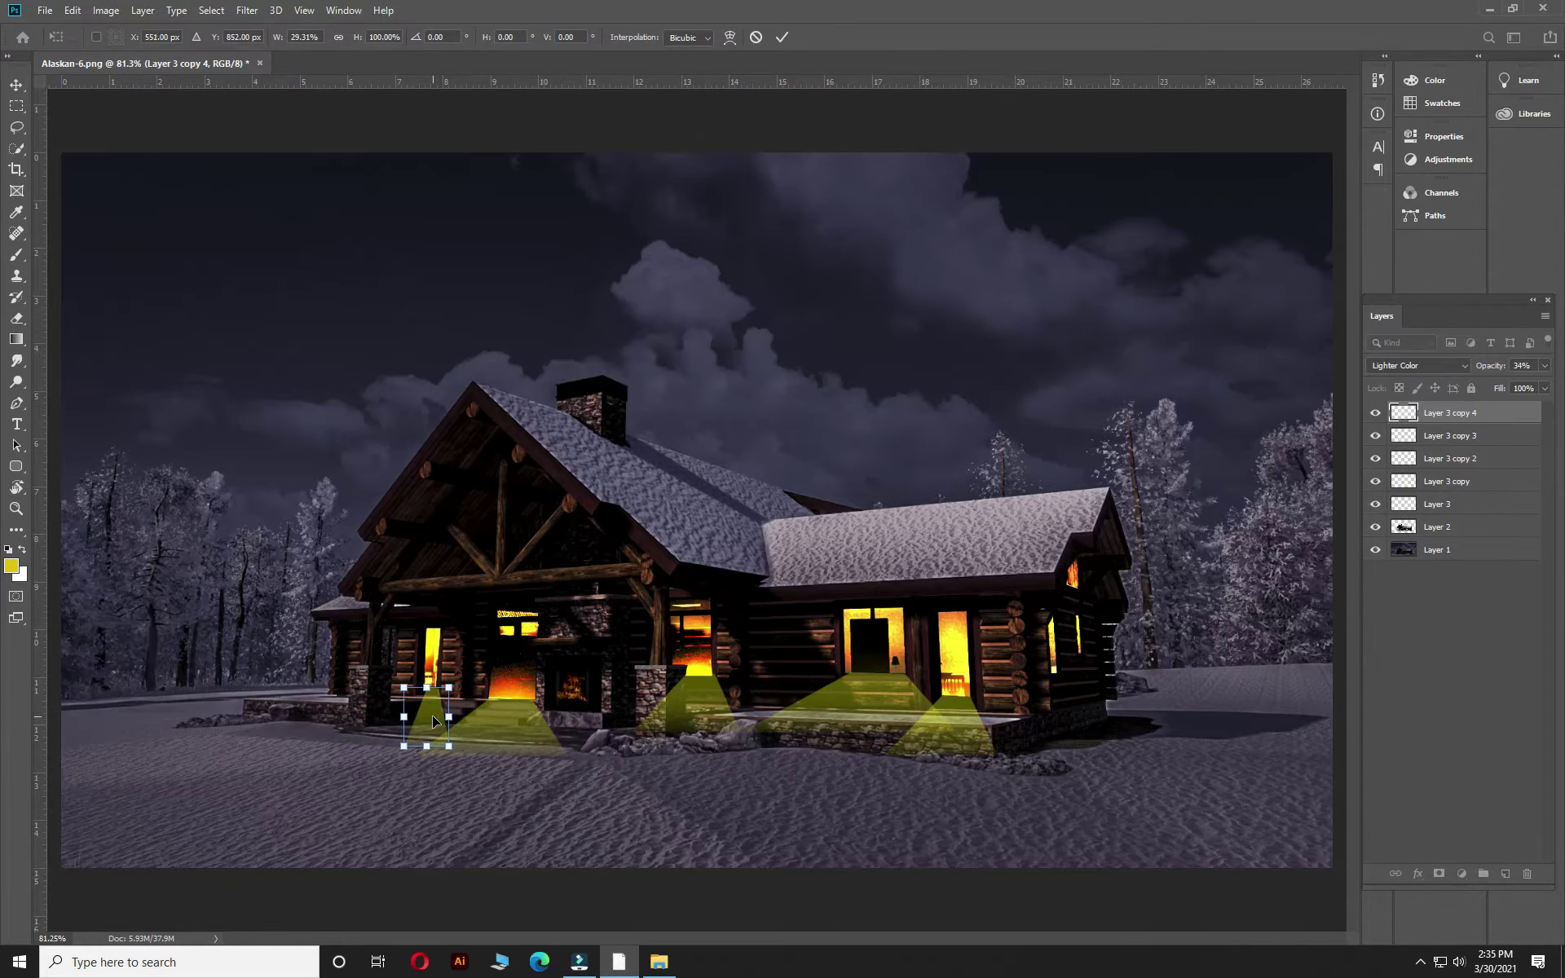
key(Return)
- Move the original Layer 3 beam toward the right wing
click(890, 697)
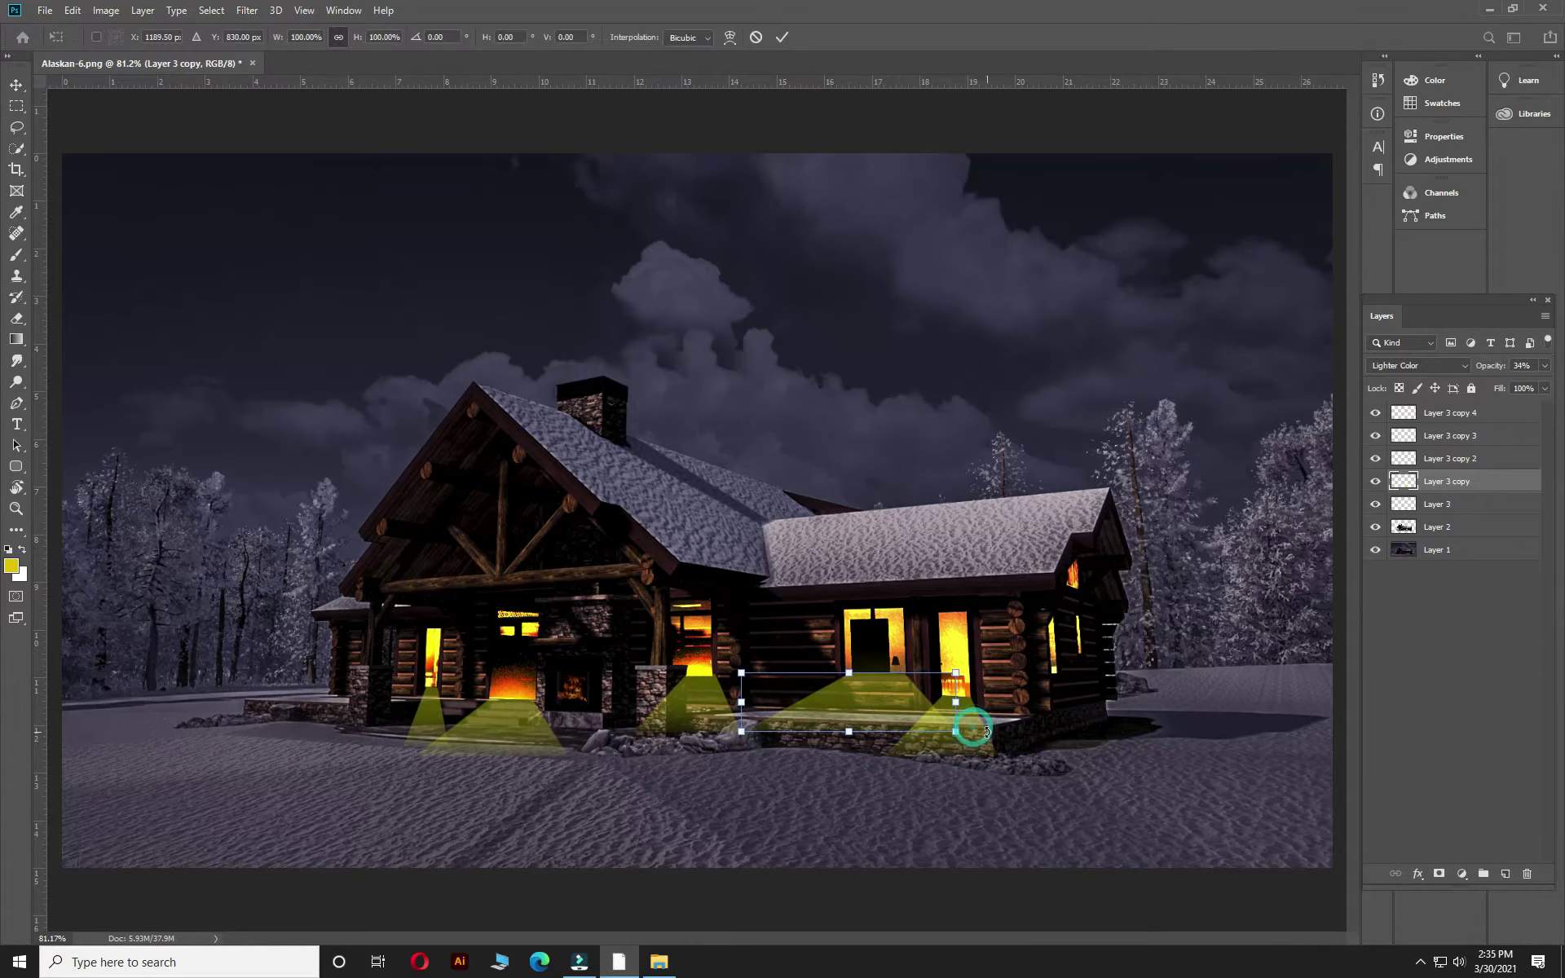
click(1244, 717)
mouse_move(967, 736)
mouse_down()
mouse_move(1080, 676)
mouse_move(1108, 574)
mouse_up()
key(ctrl+t)
- Rotate the right-wing beam to fan sideways and warp its corner upward
mouse_move(1058, 675)
mouse_down()
mouse_move(1084, 695)
mouse_move(1042, 640)
mouse_move(1184, 769)
mouse_up()
right_click(1088, 639)
click(1116, 723)
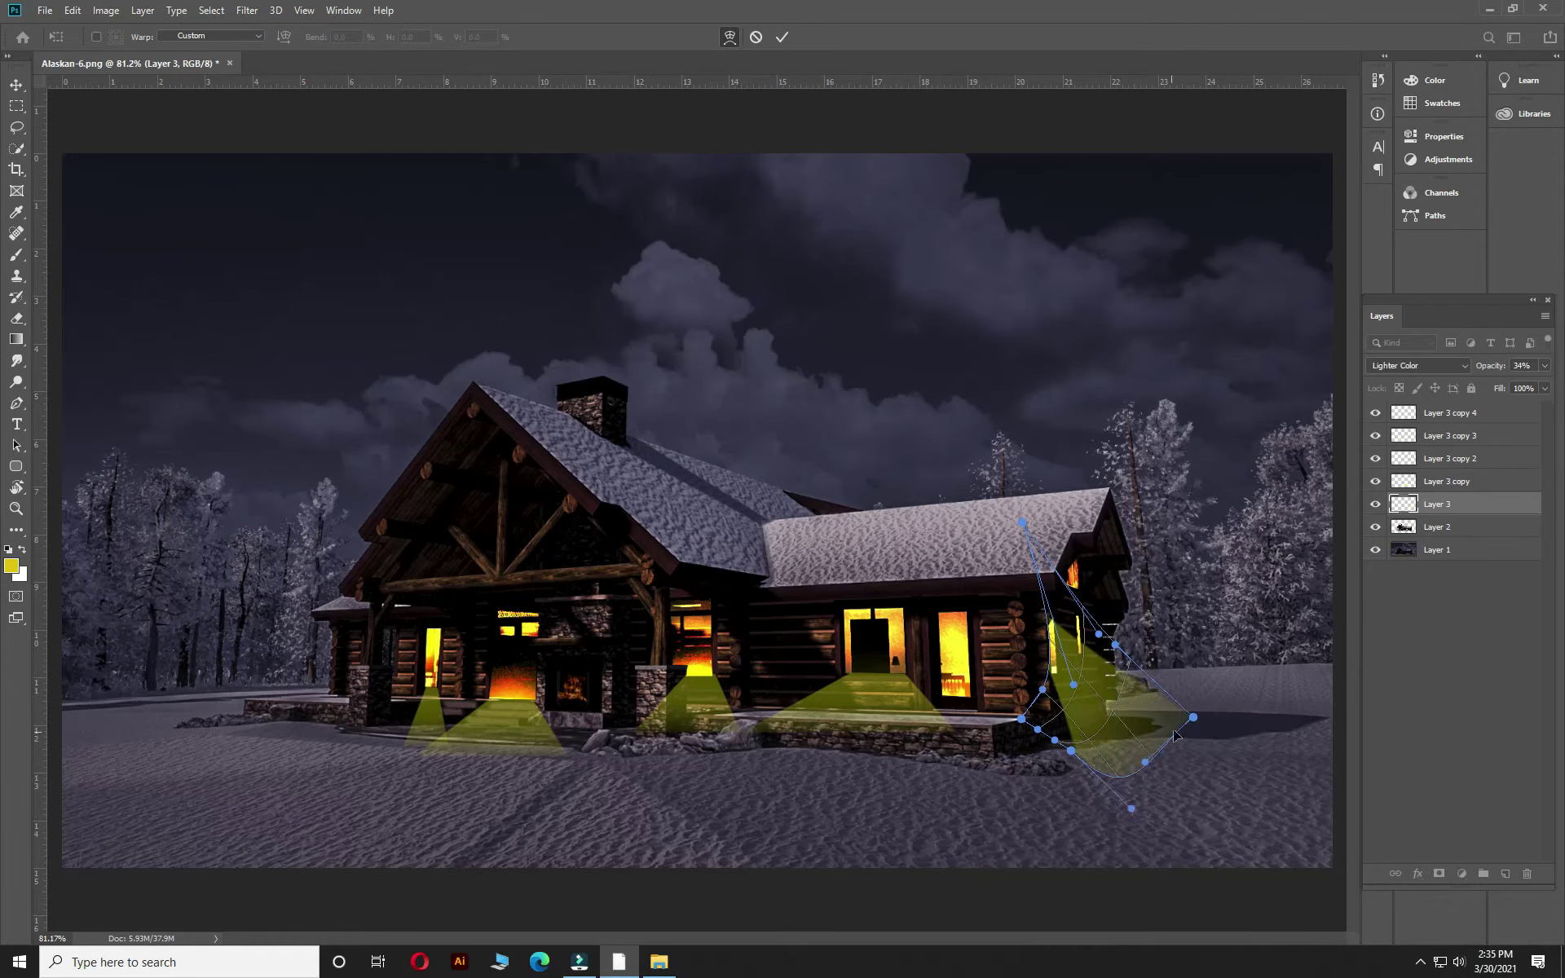
drag(1184, 770, 1192, 716)
click(1092, 755)
key(Return)
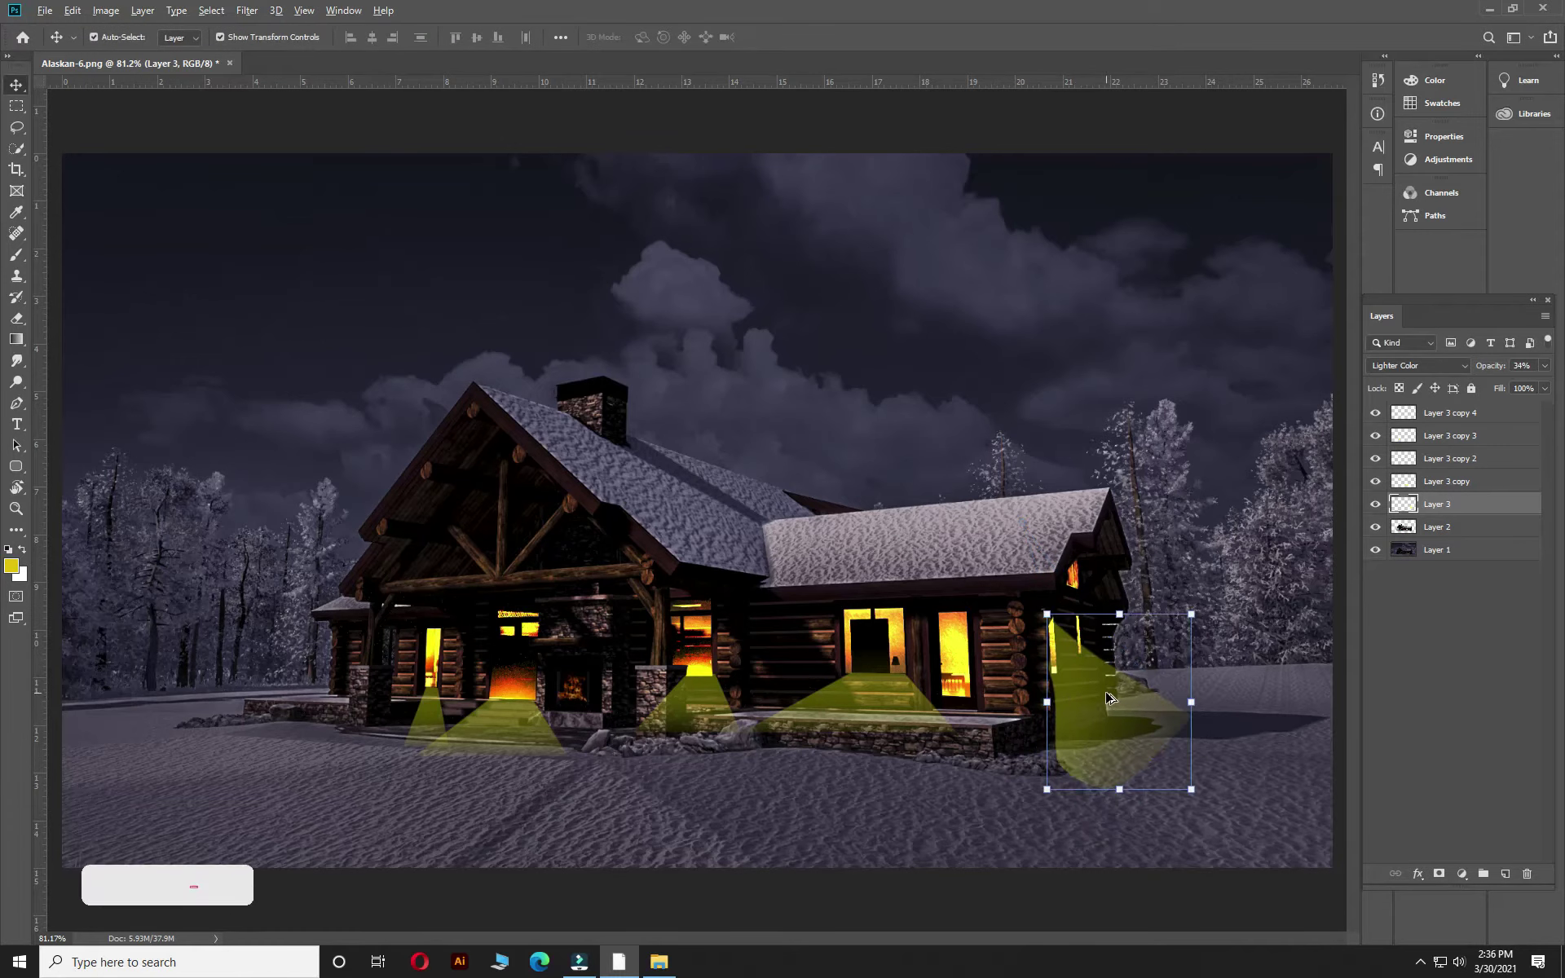
drag(1133, 693, 1092, 762)
- Merge beam copies 2–4 together and hide the offset beam copy
key(e)
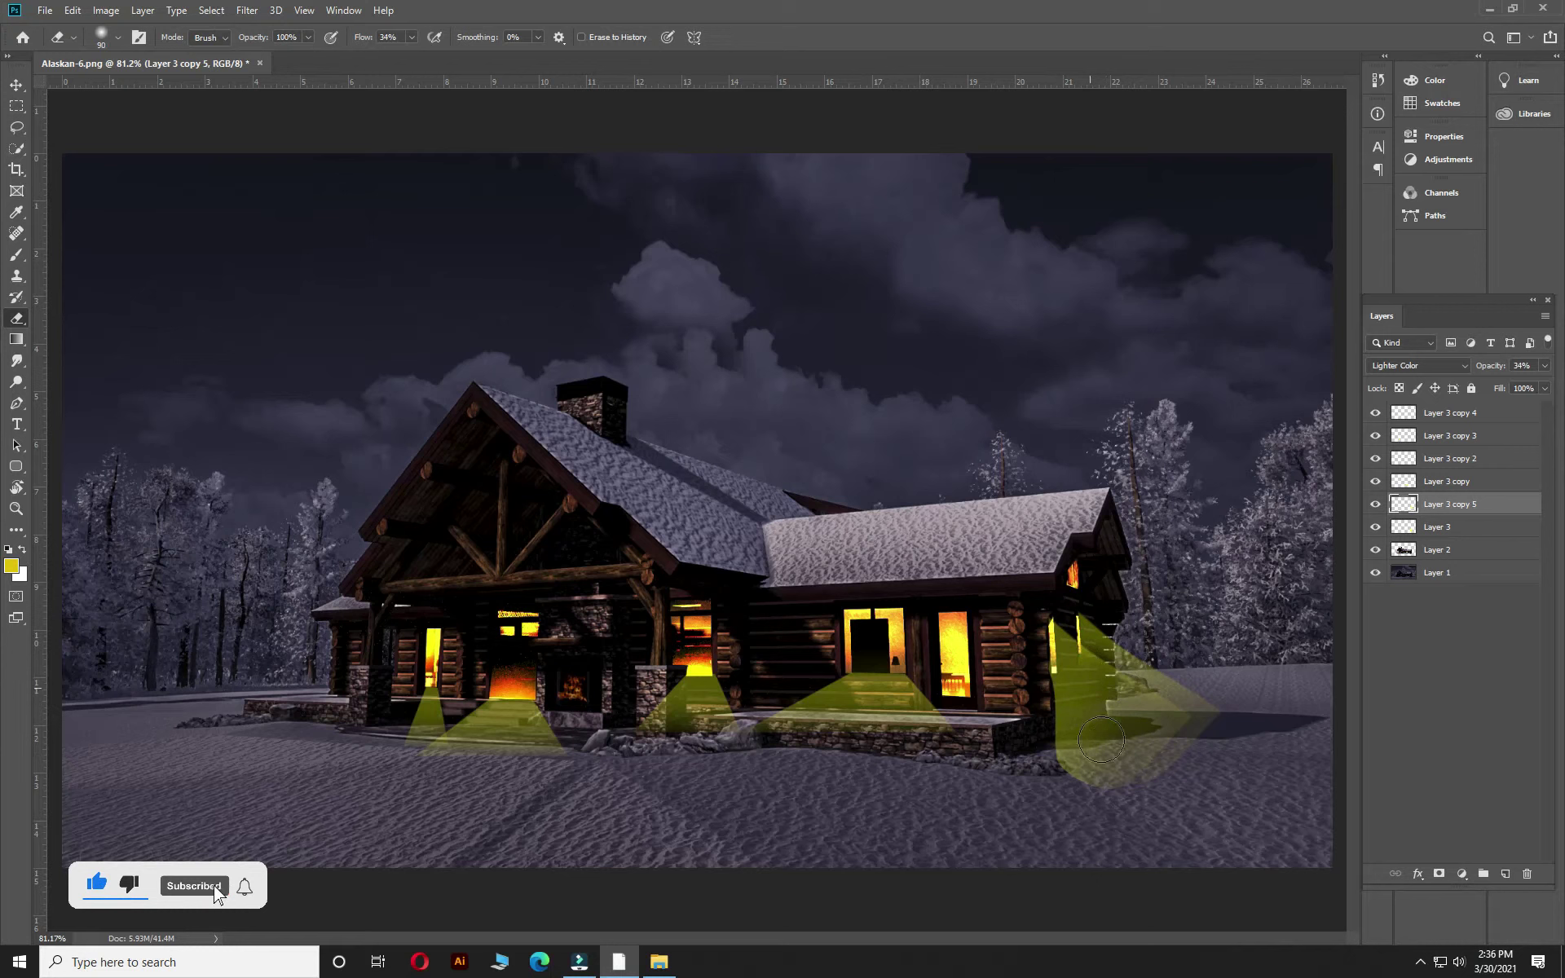
click(1428, 480)
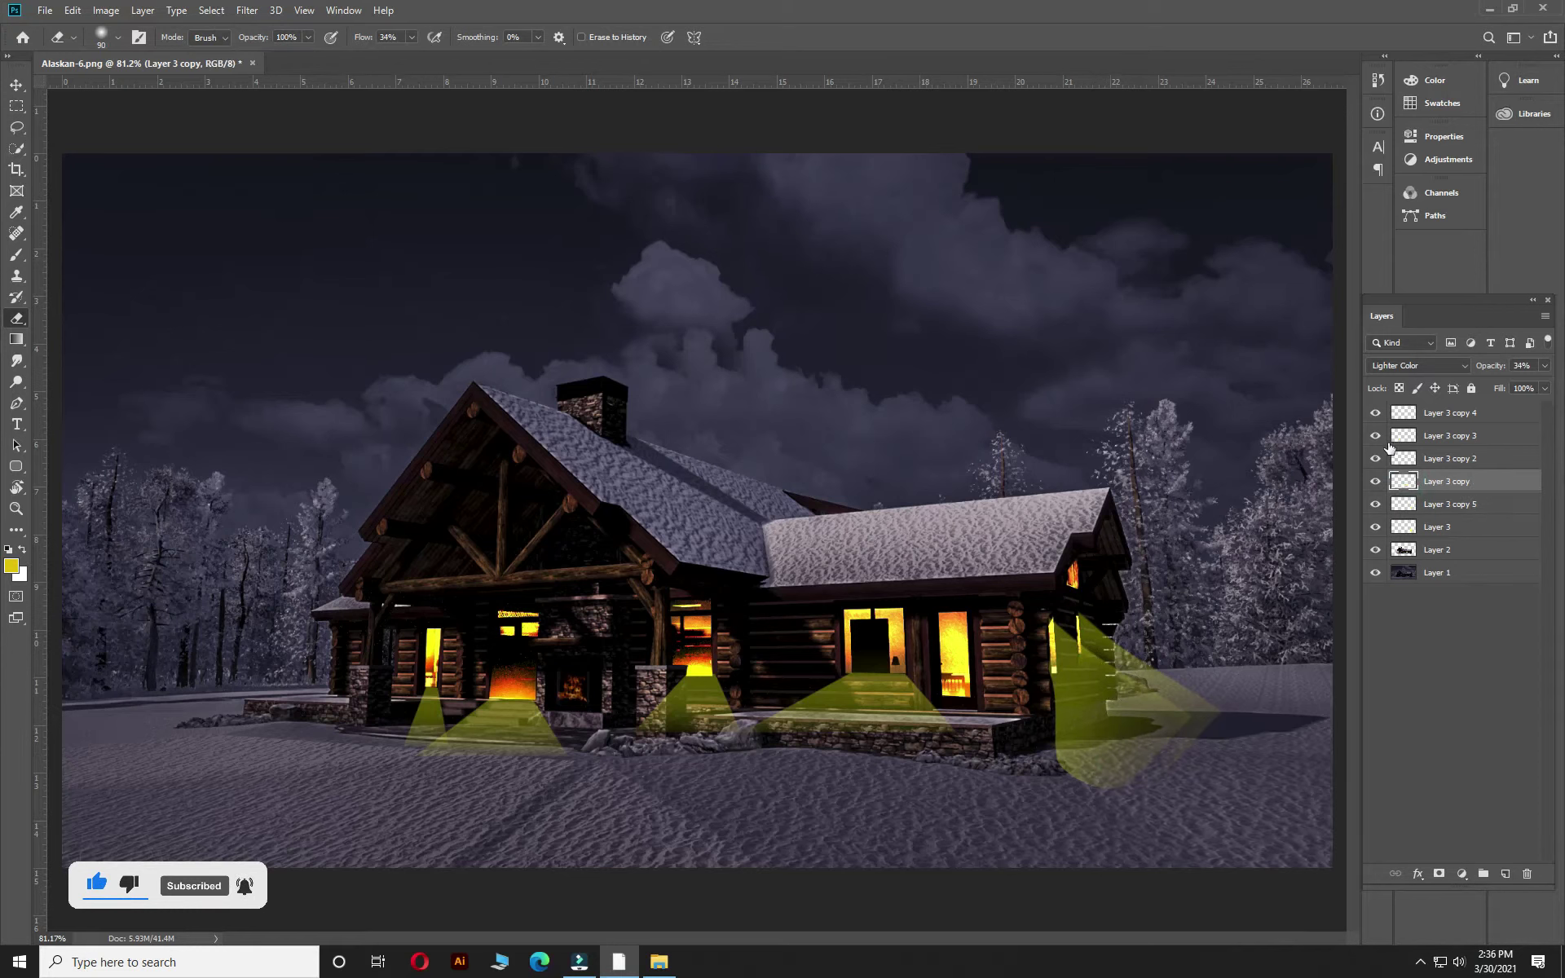
click(1400, 416)
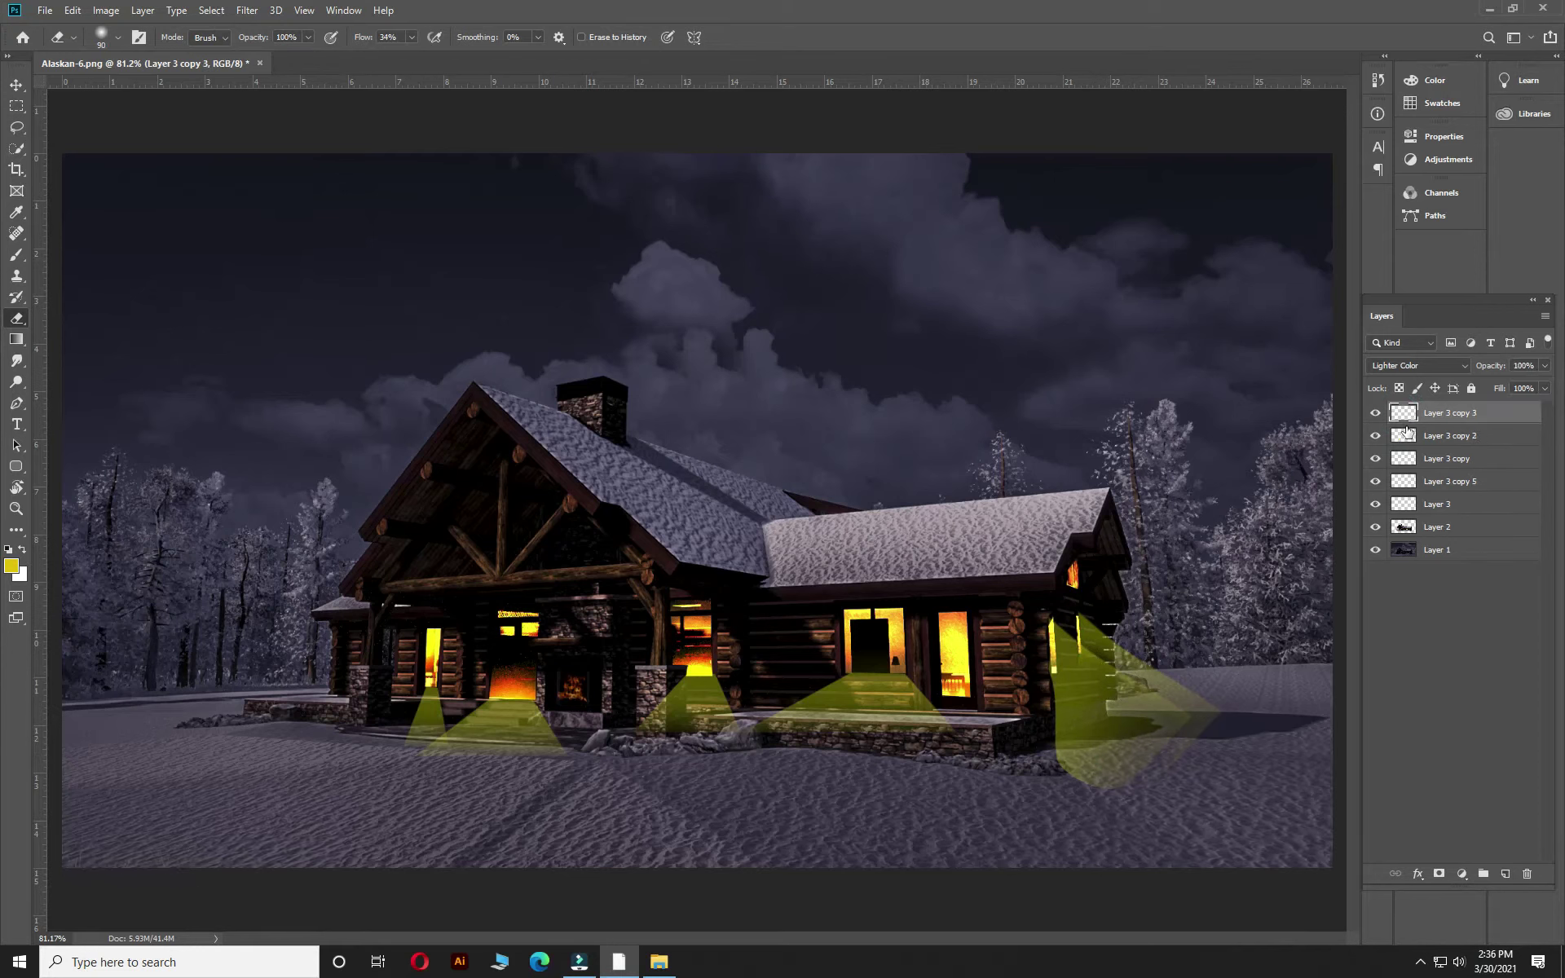
key(Delete)
click(1375, 413)
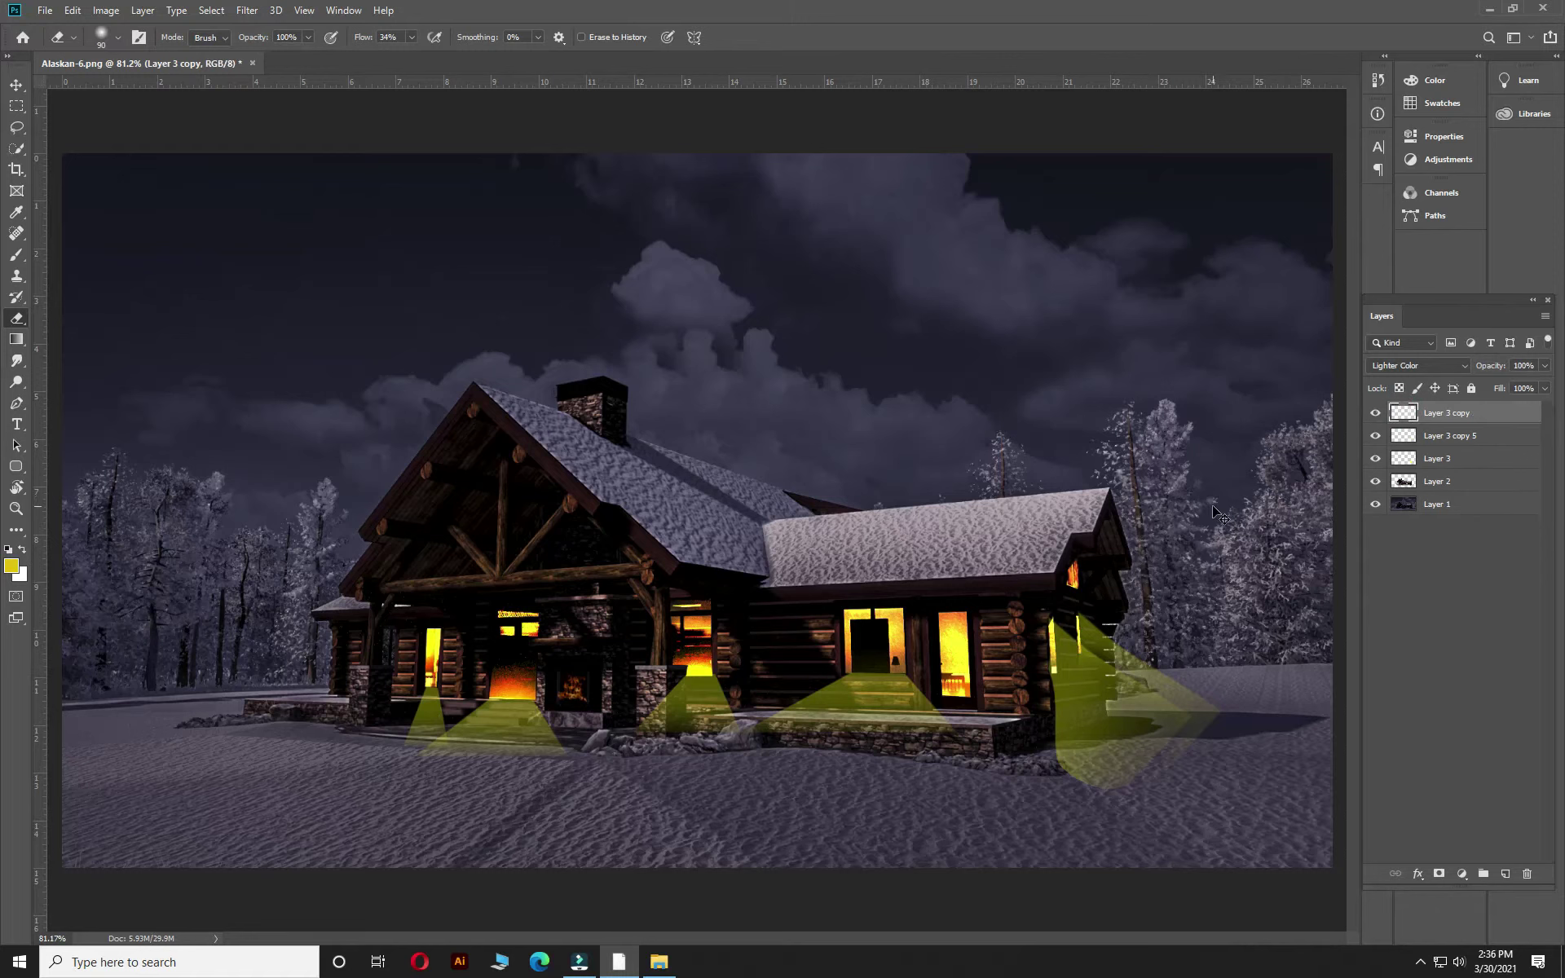
click(1395, 458)
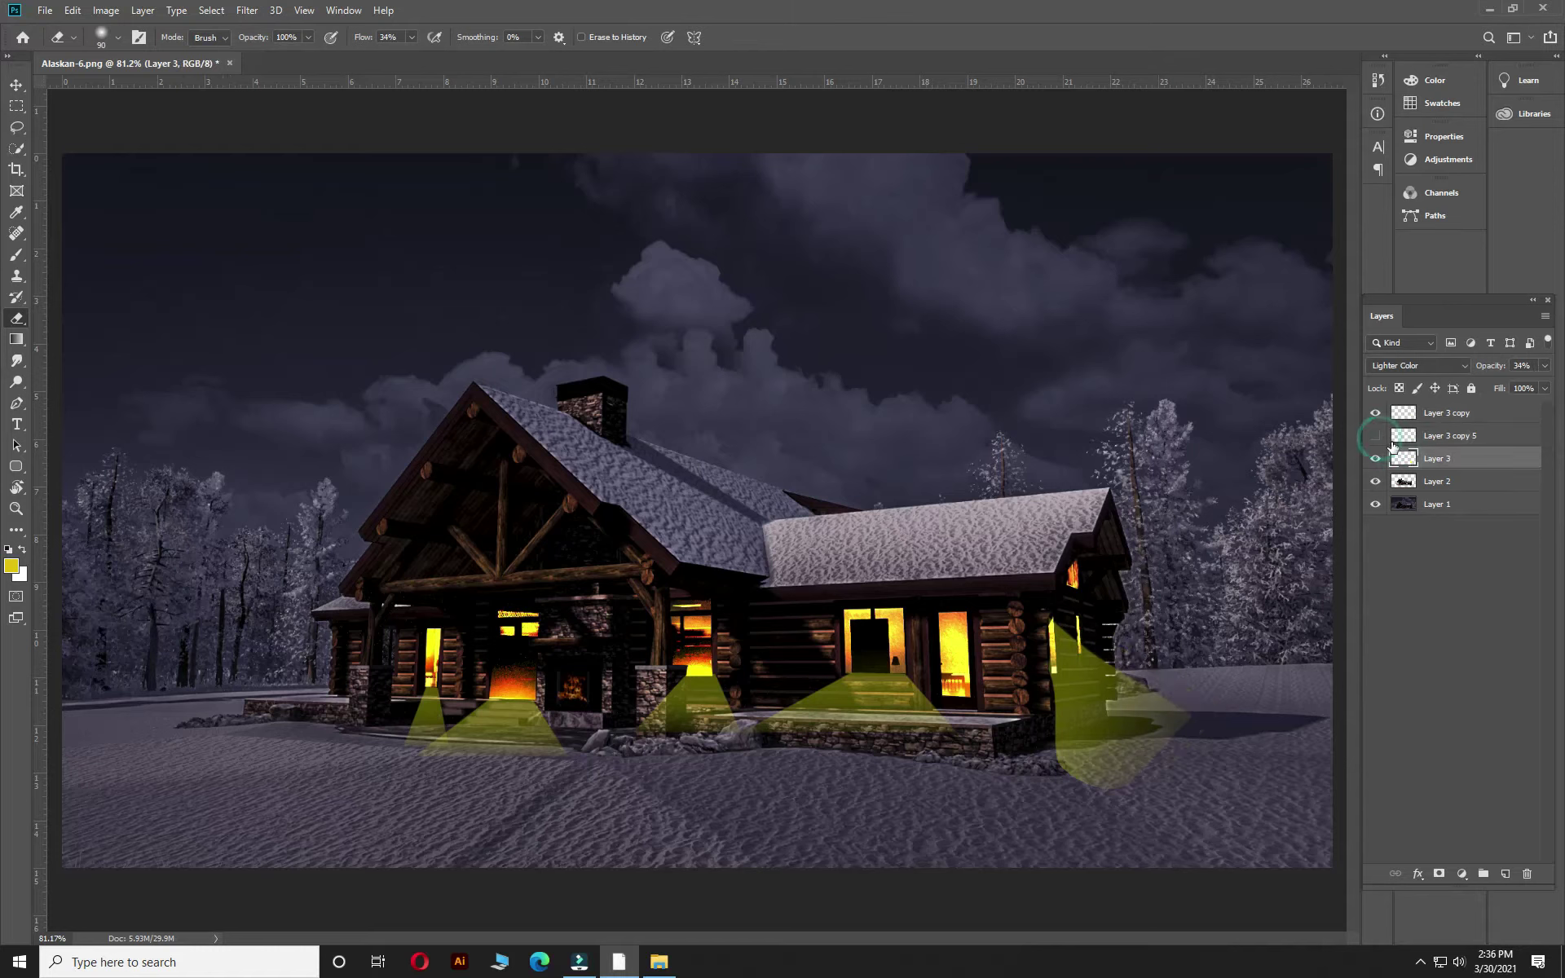
- Remove the offset beam, blur the beams, and fade glow under the stone wall corner
key(ctrl+z)
click(247, 10)
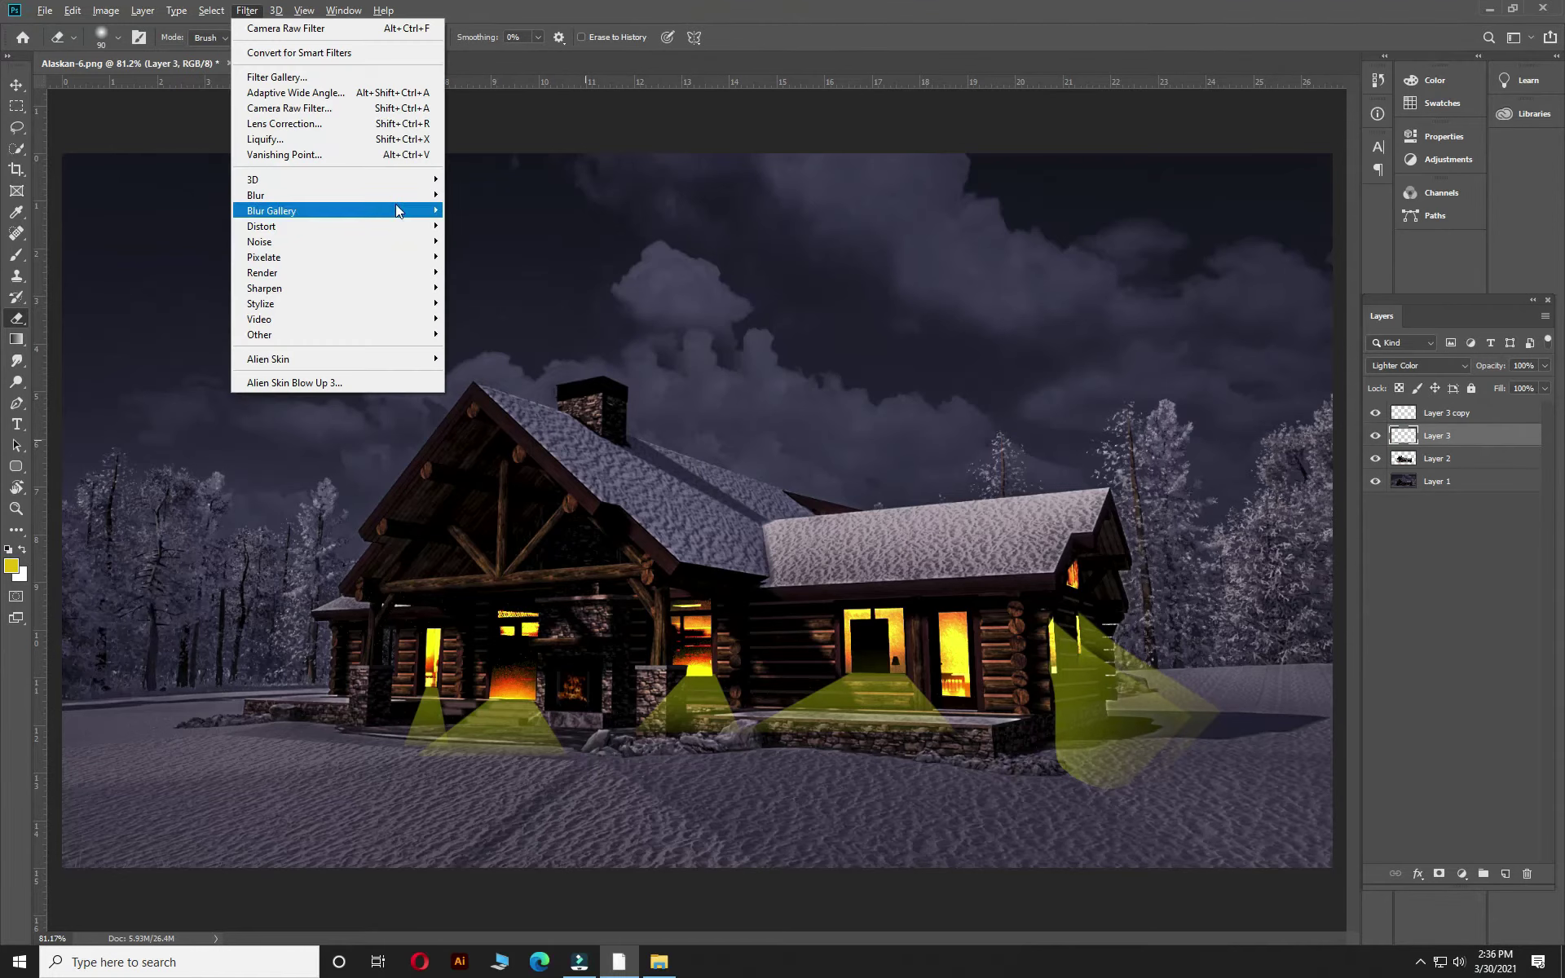
click(481, 257)
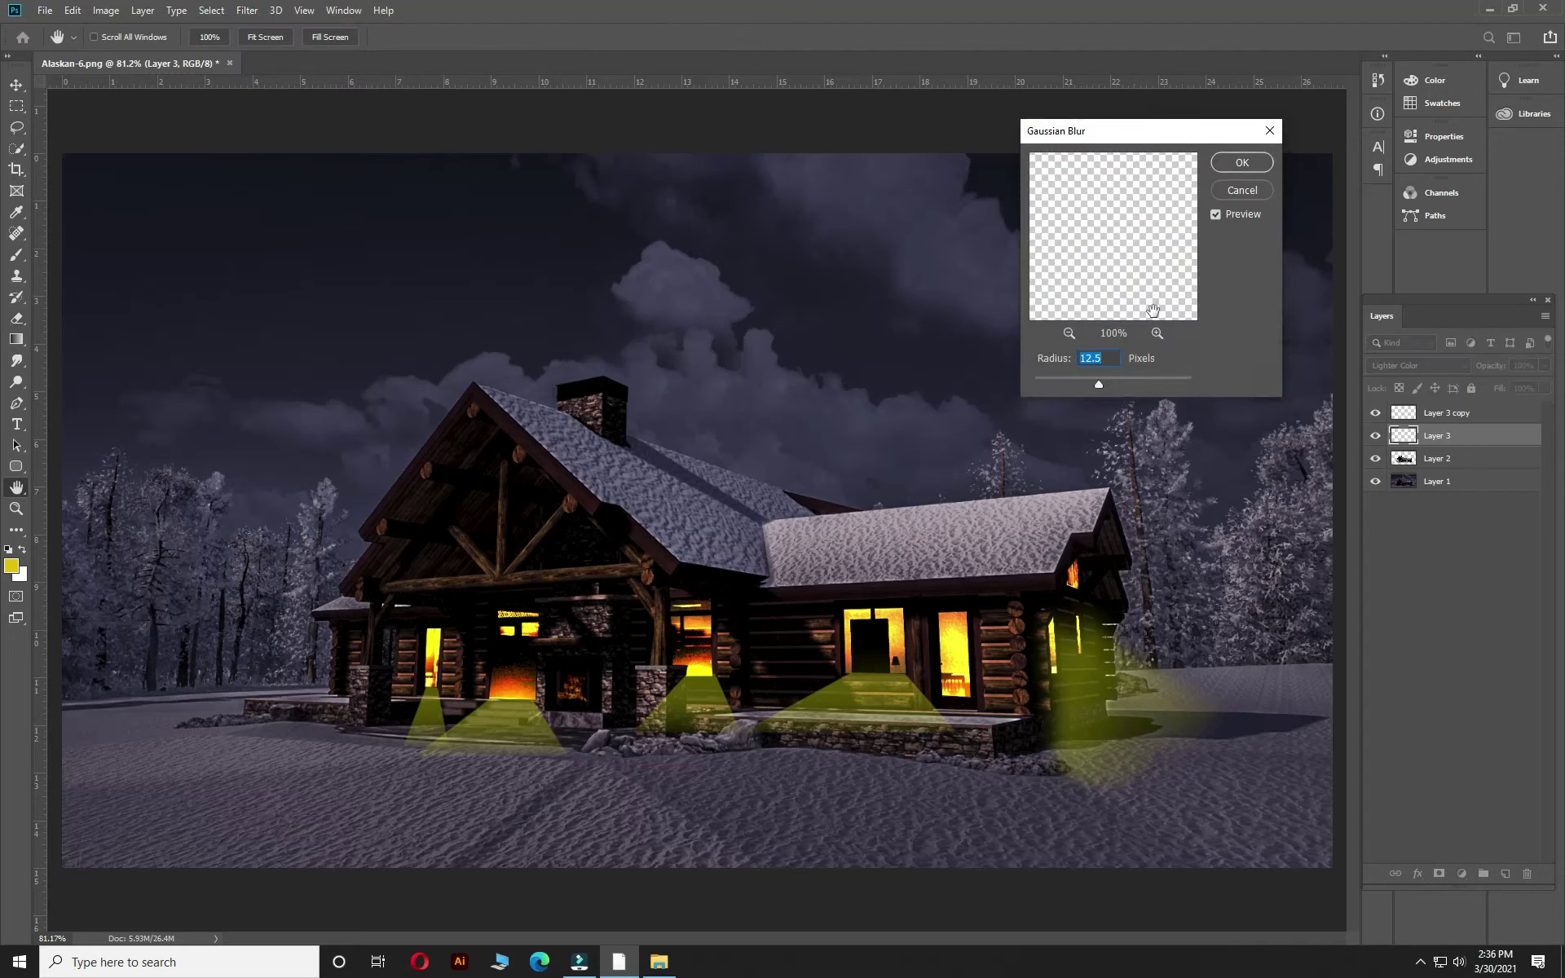
key(Return)
key(e)
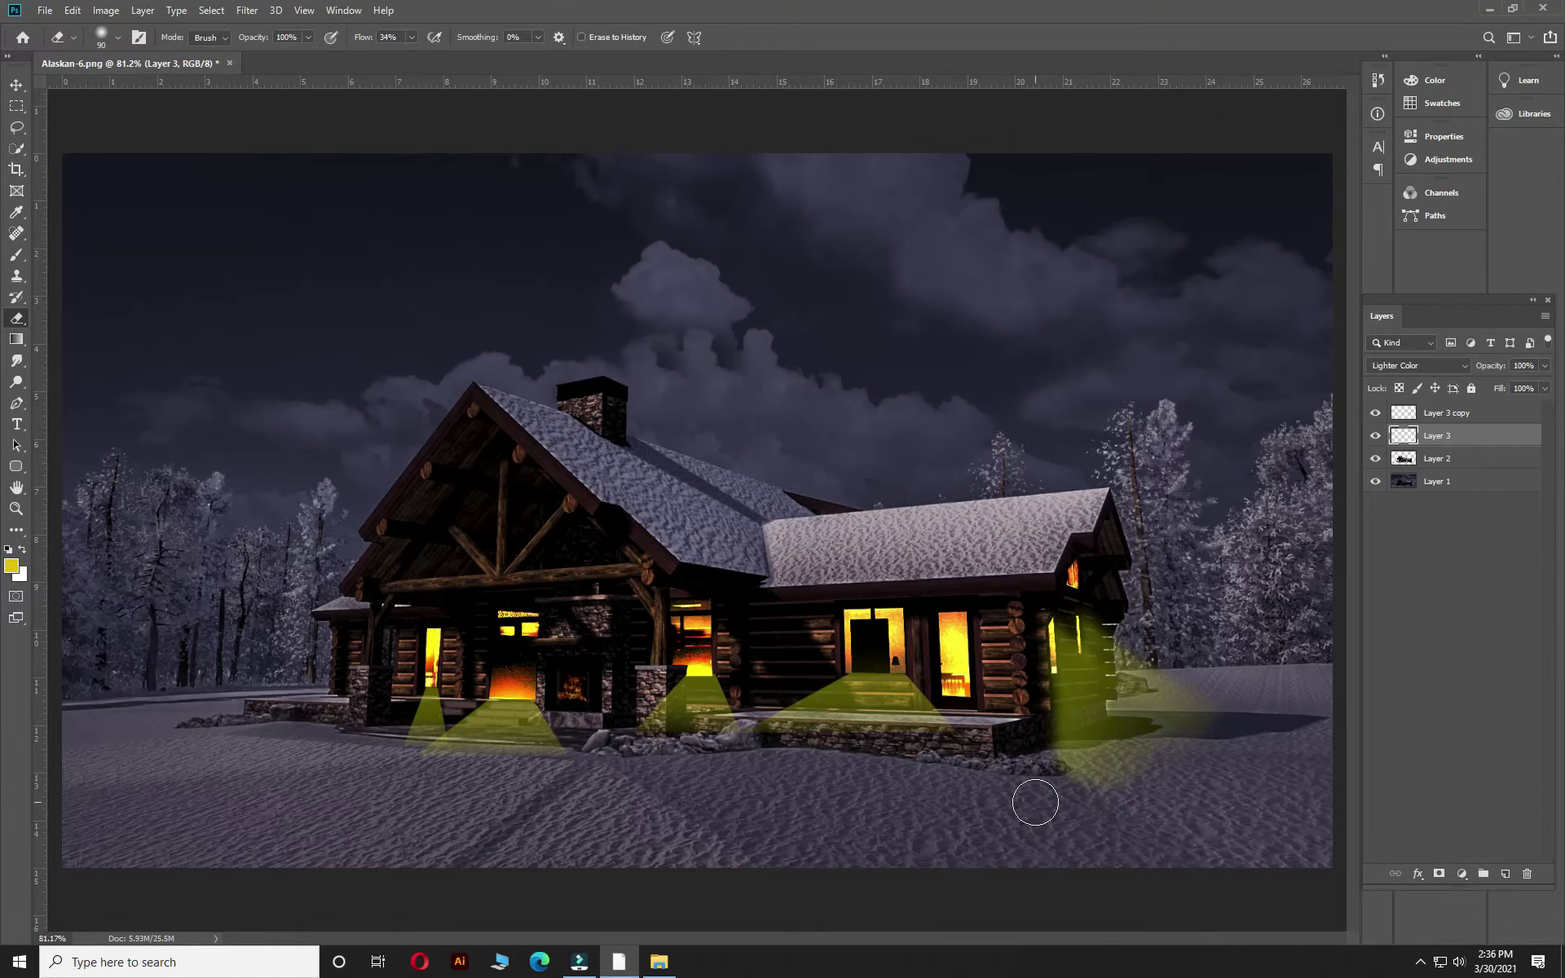
mouse_move(1020, 770)
mouse_down()
mouse_move(995, 786)
mouse_move(1066, 828)
mouse_up()
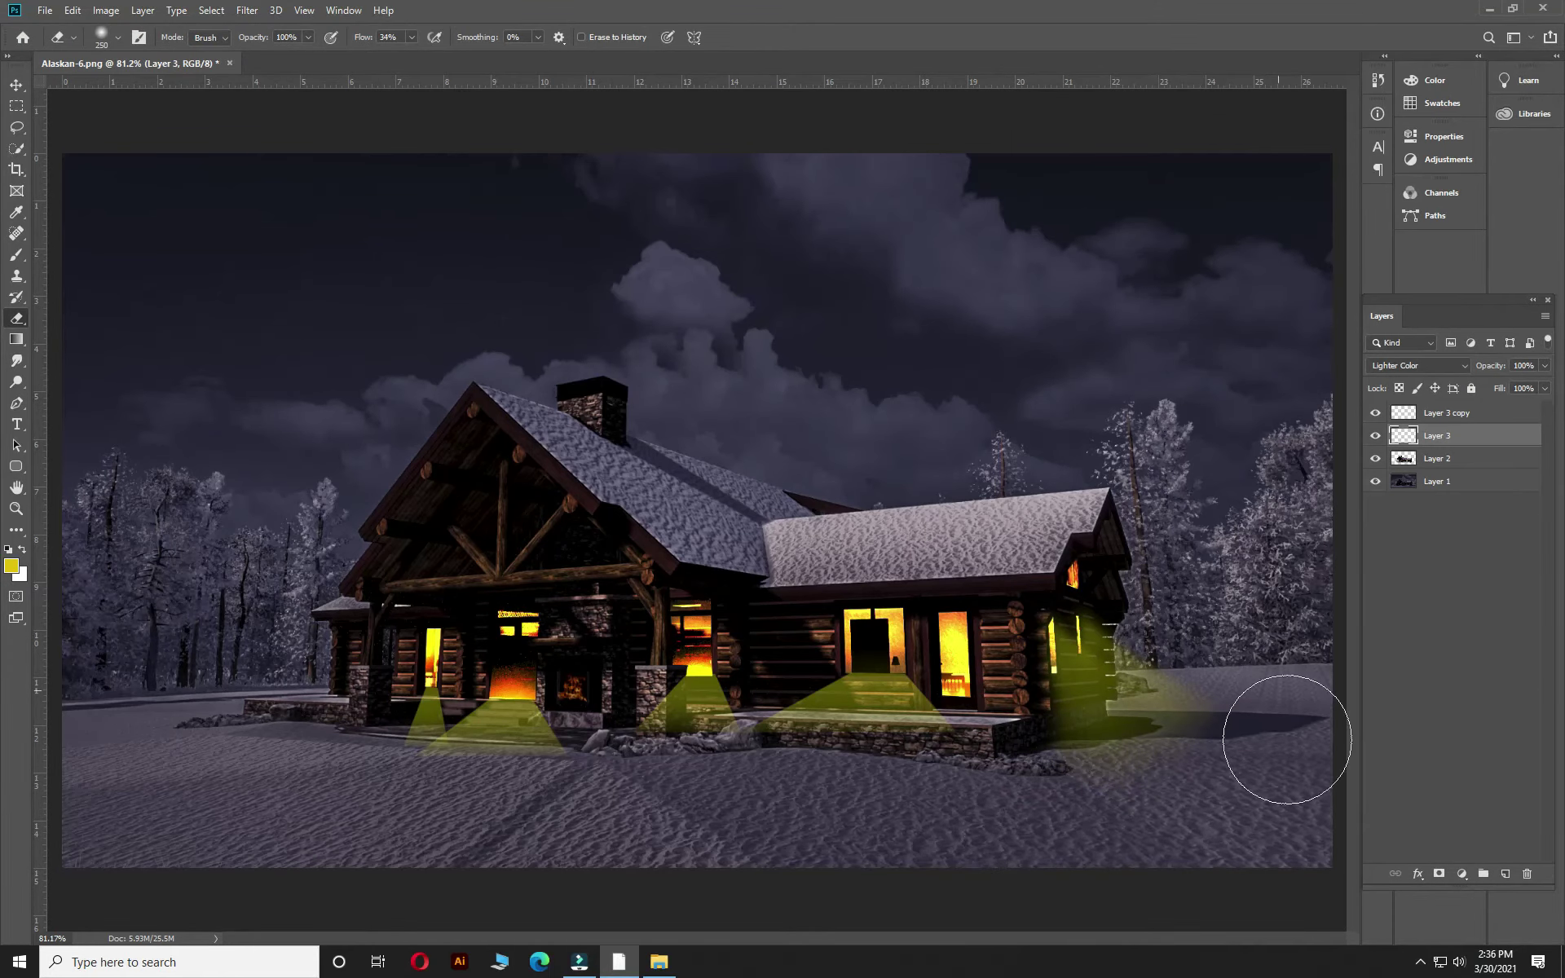
- Lasso the middle beam, copy it beside the door, and merge it into the glow layer
click(16, 85)
click(917, 691)
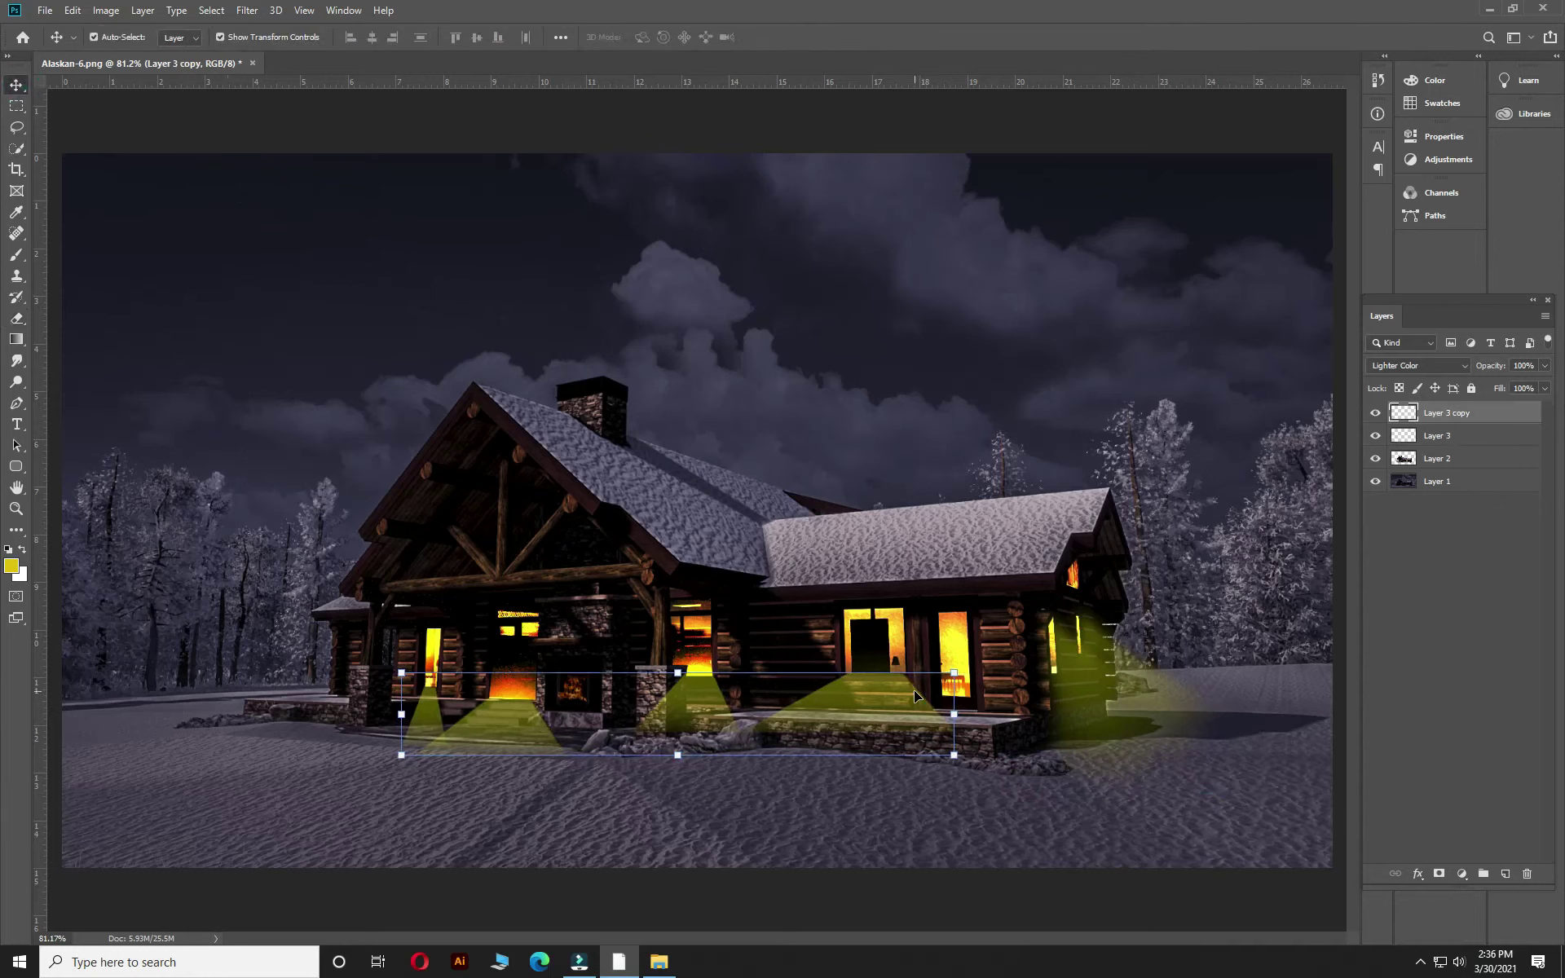
click(1179, 609)
click(897, 725)
click(16, 126)
mouse_move(636, 672)
mouse_down()
mouse_move(746, 731)
mouse_move(966, 726)
mouse_up()
key(ctrl+j)
key(ctrl+t)
click(16, 86)
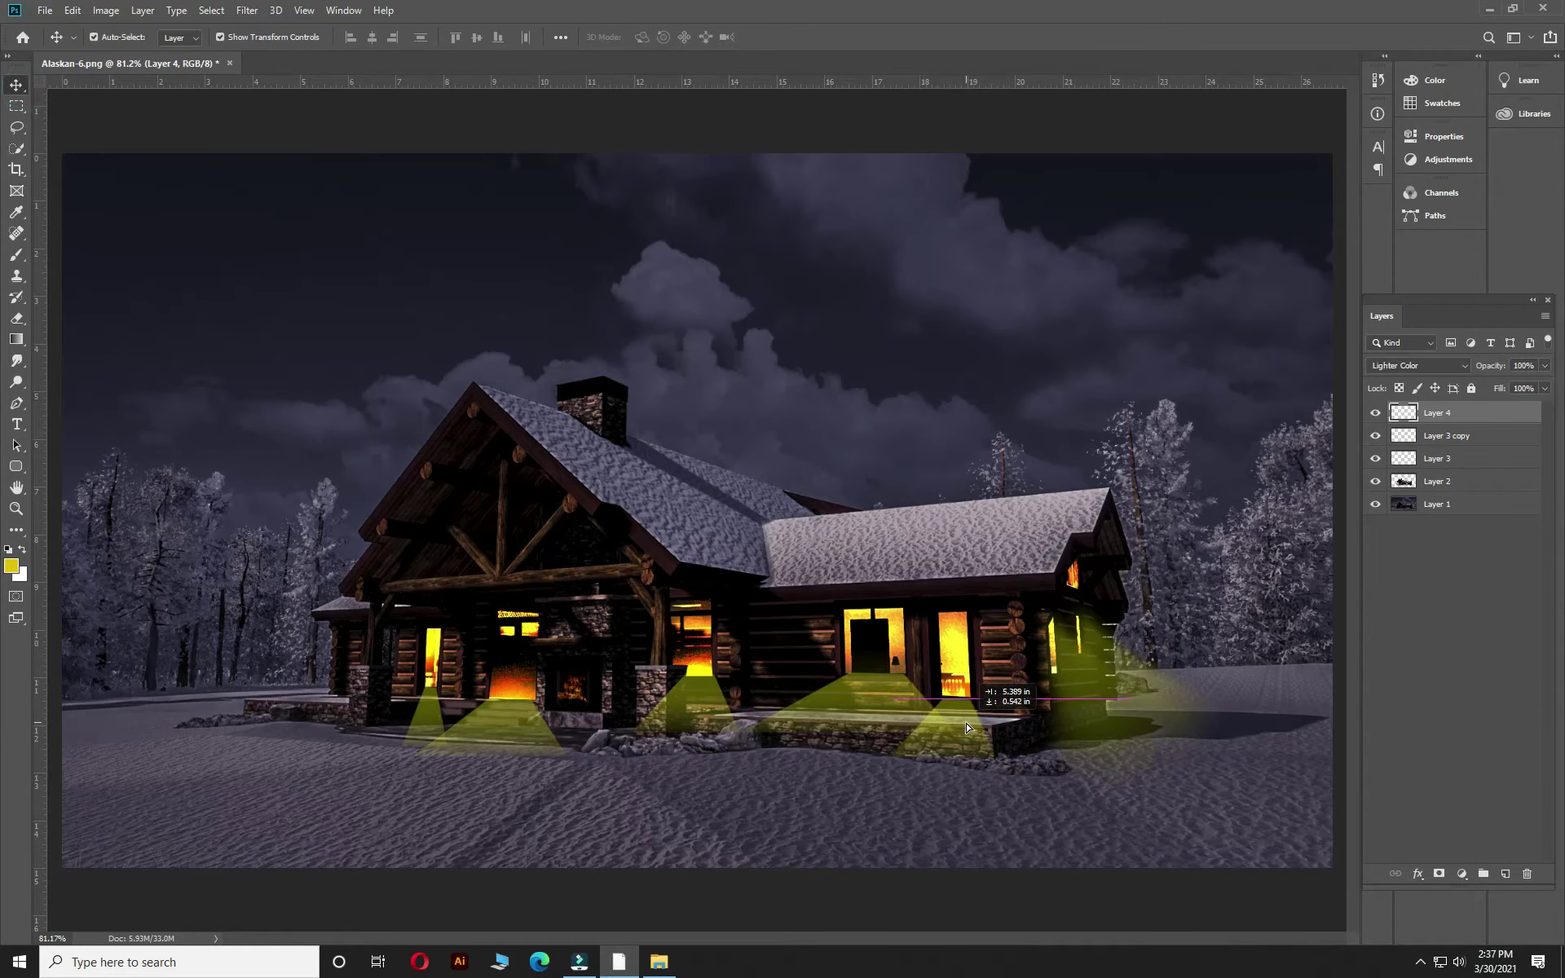
key(ctrl+e)
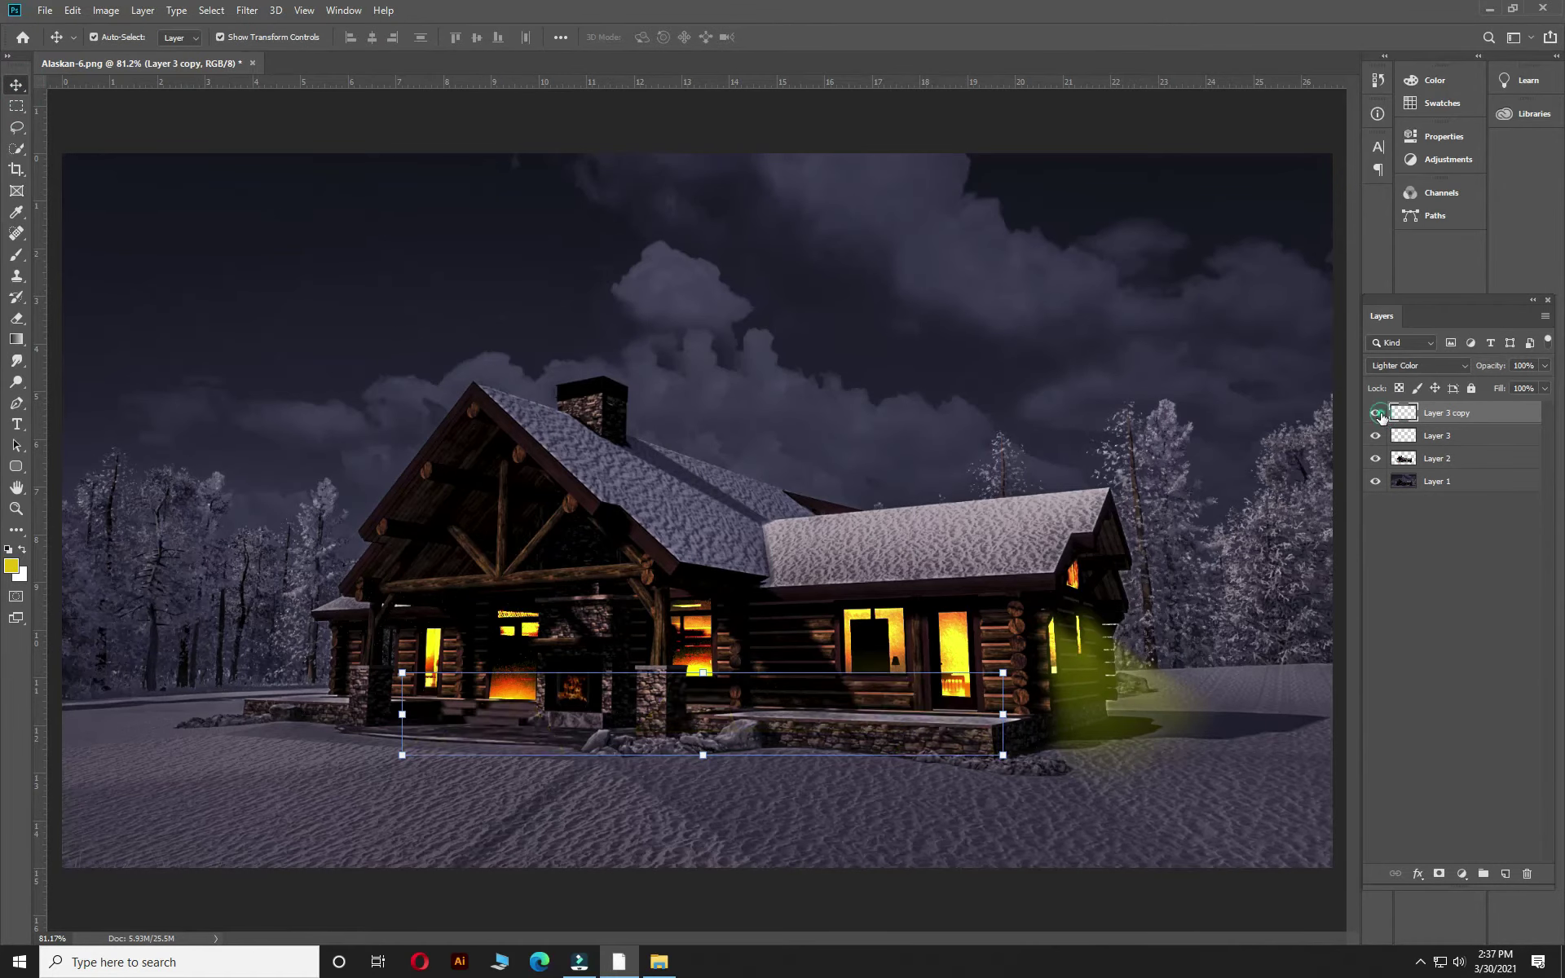
- Apply an 8.2 px Gaussian Blur to the beams and set opacity to 61%
click(247, 10)
click(489, 256)
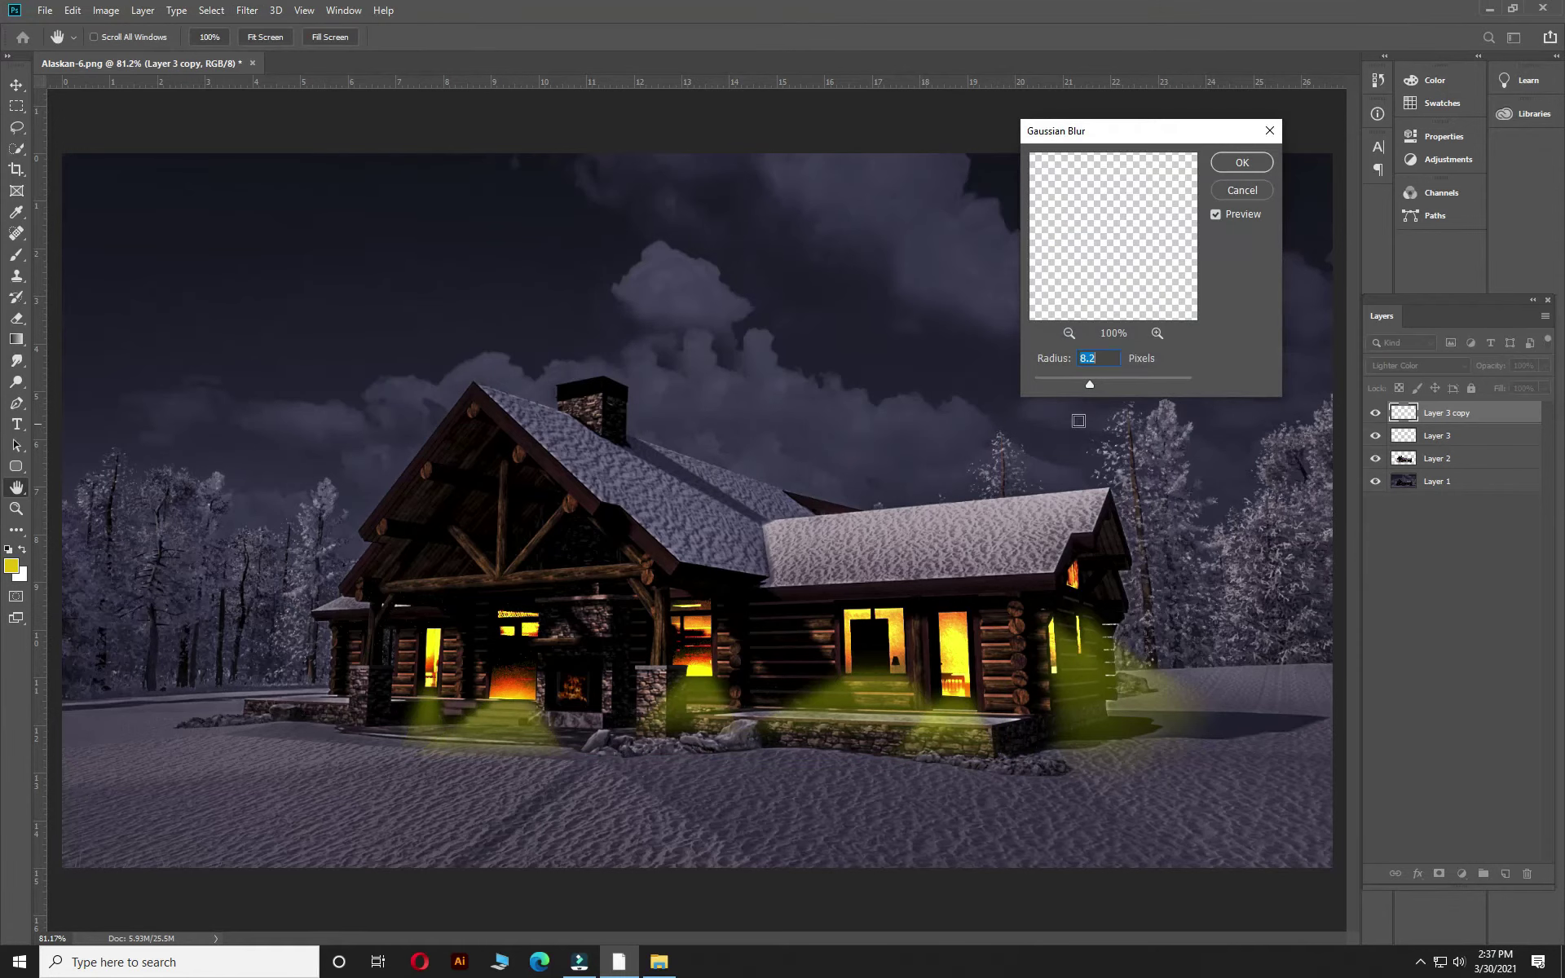
key(Return)
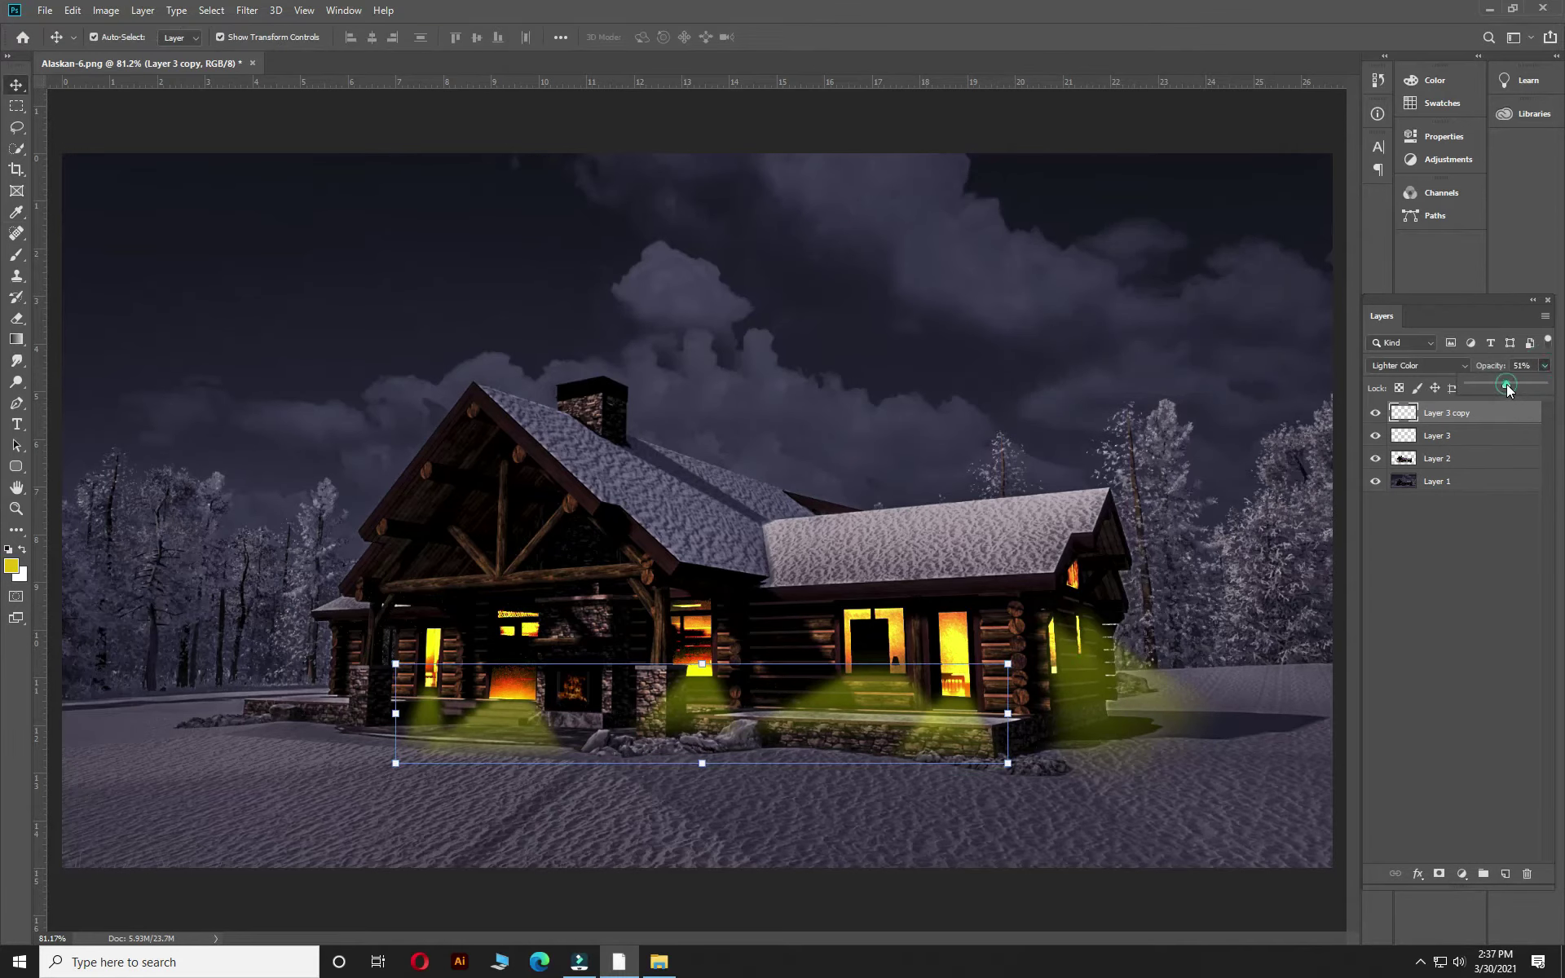
drag(1507, 390, 1513, 384)
key(ctrl+t)
right_click(652, 677)
- Warp the beam layer so the beam bottoms curve down onto the snow
click(685, 775)
drag(692, 775, 580, 807)
drag(901, 744, 905, 766)
drag(430, 736, 430, 727)
key(Return)
- Erase the stray glow spilling below the house from the beam layer
click(405, 727)
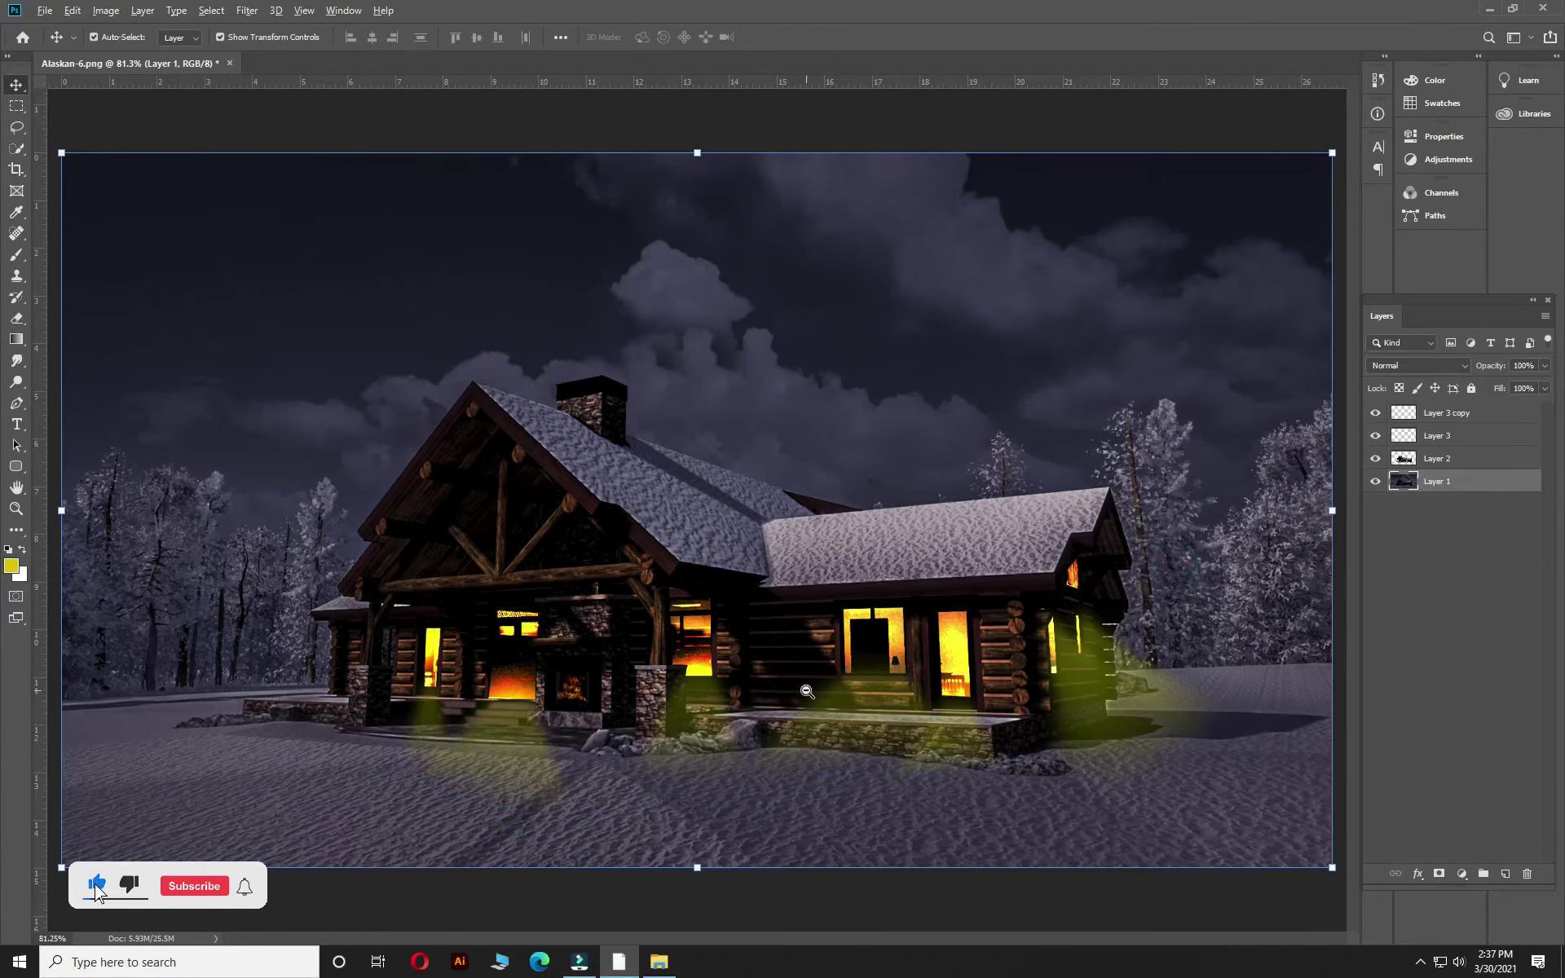
key(ctrl+minus)
click(843, 677)
key(e)
drag(776, 724, 750, 750)
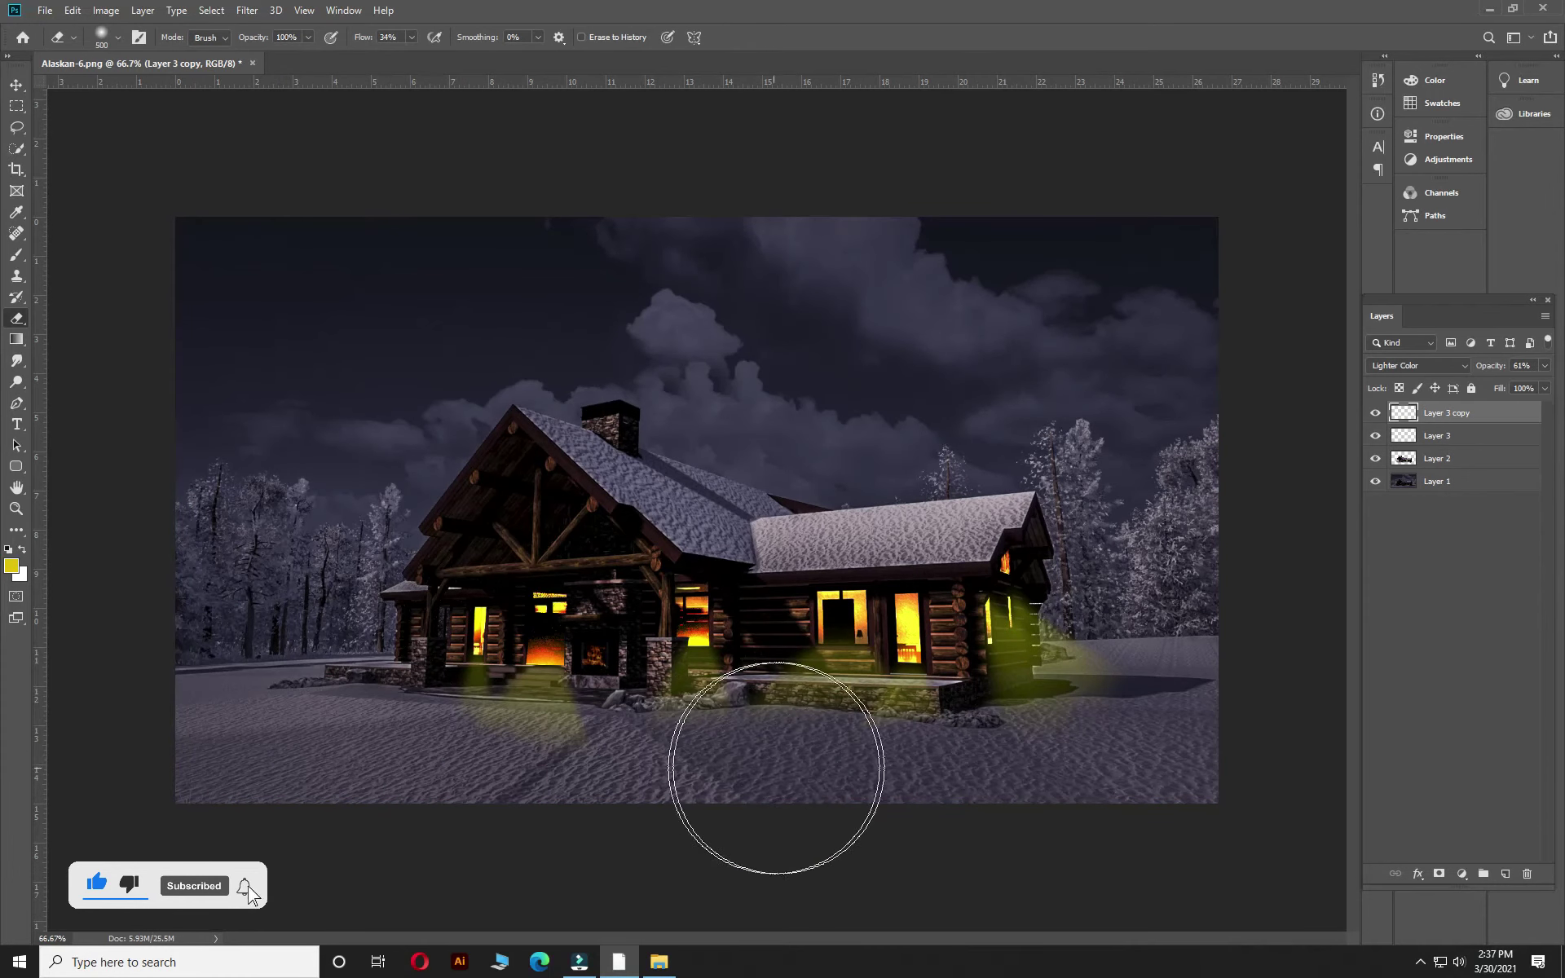
drag(402, 751, 846, 758)
- Raise the porch beams' layer opacity to 79%
click(1544, 365)
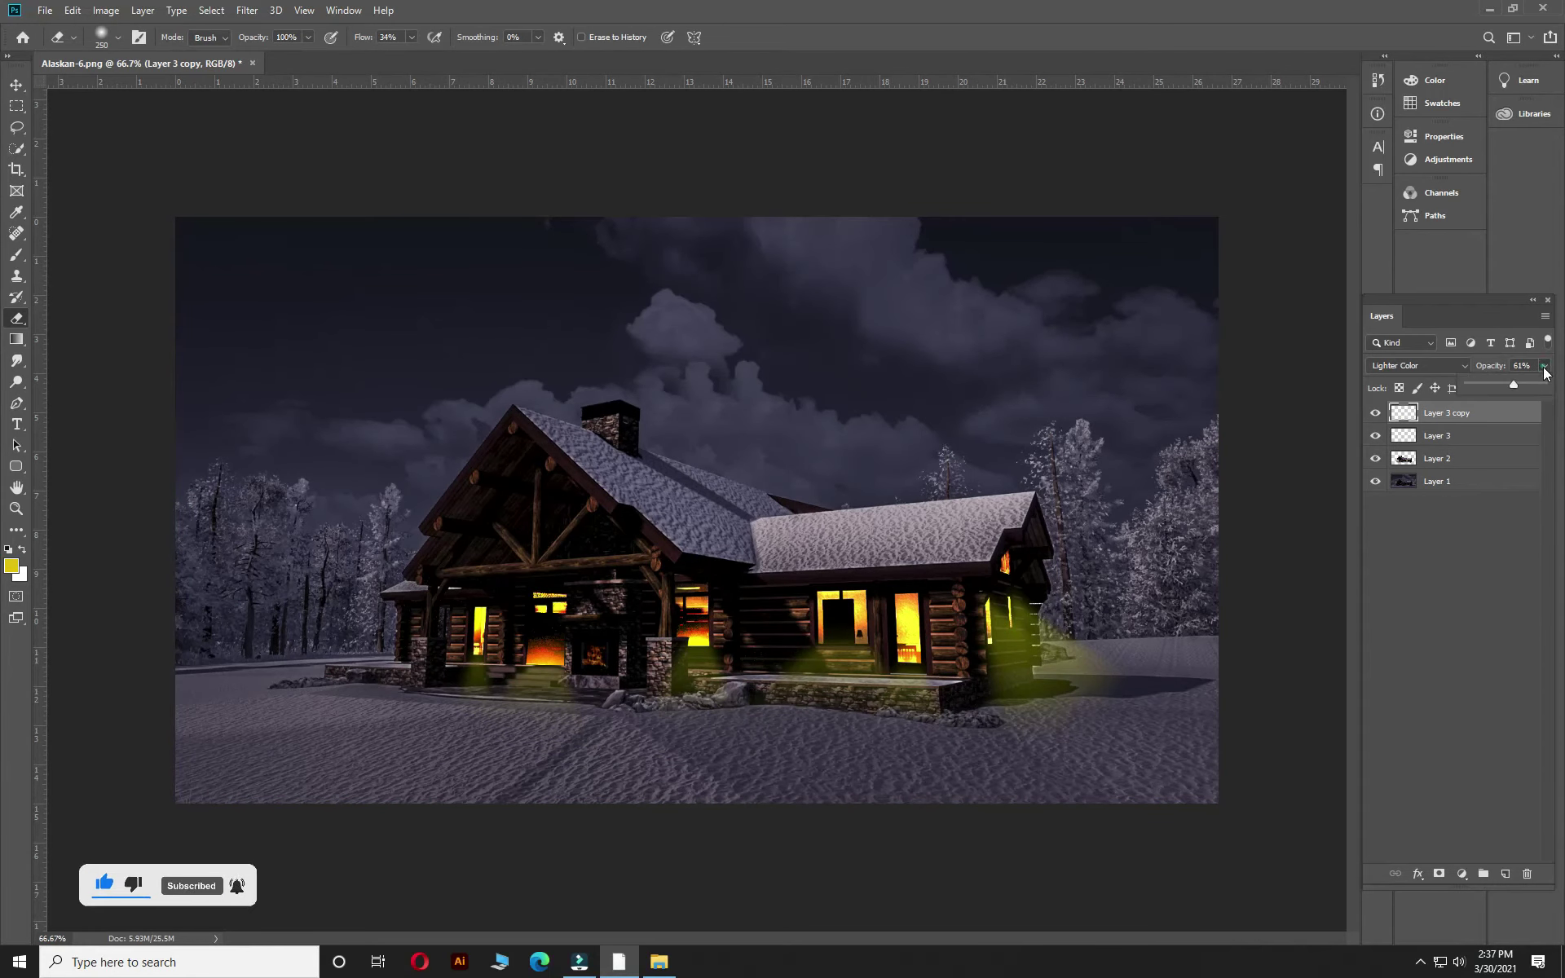
drag(1514, 387, 1533, 386)
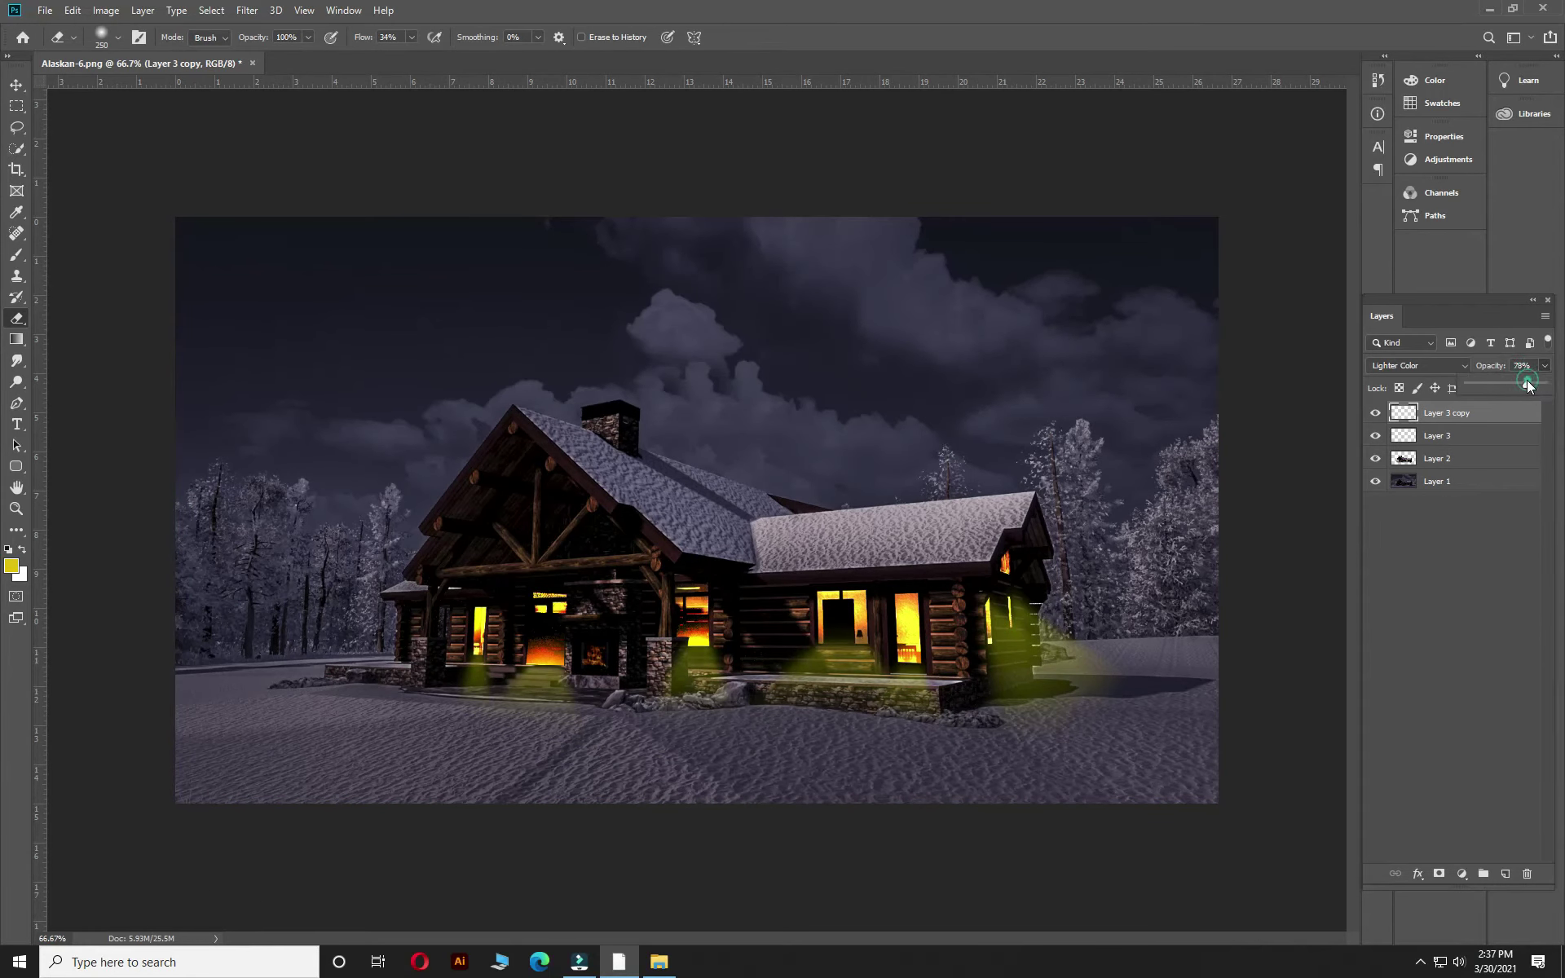
click(16, 84)
click(1060, 673)
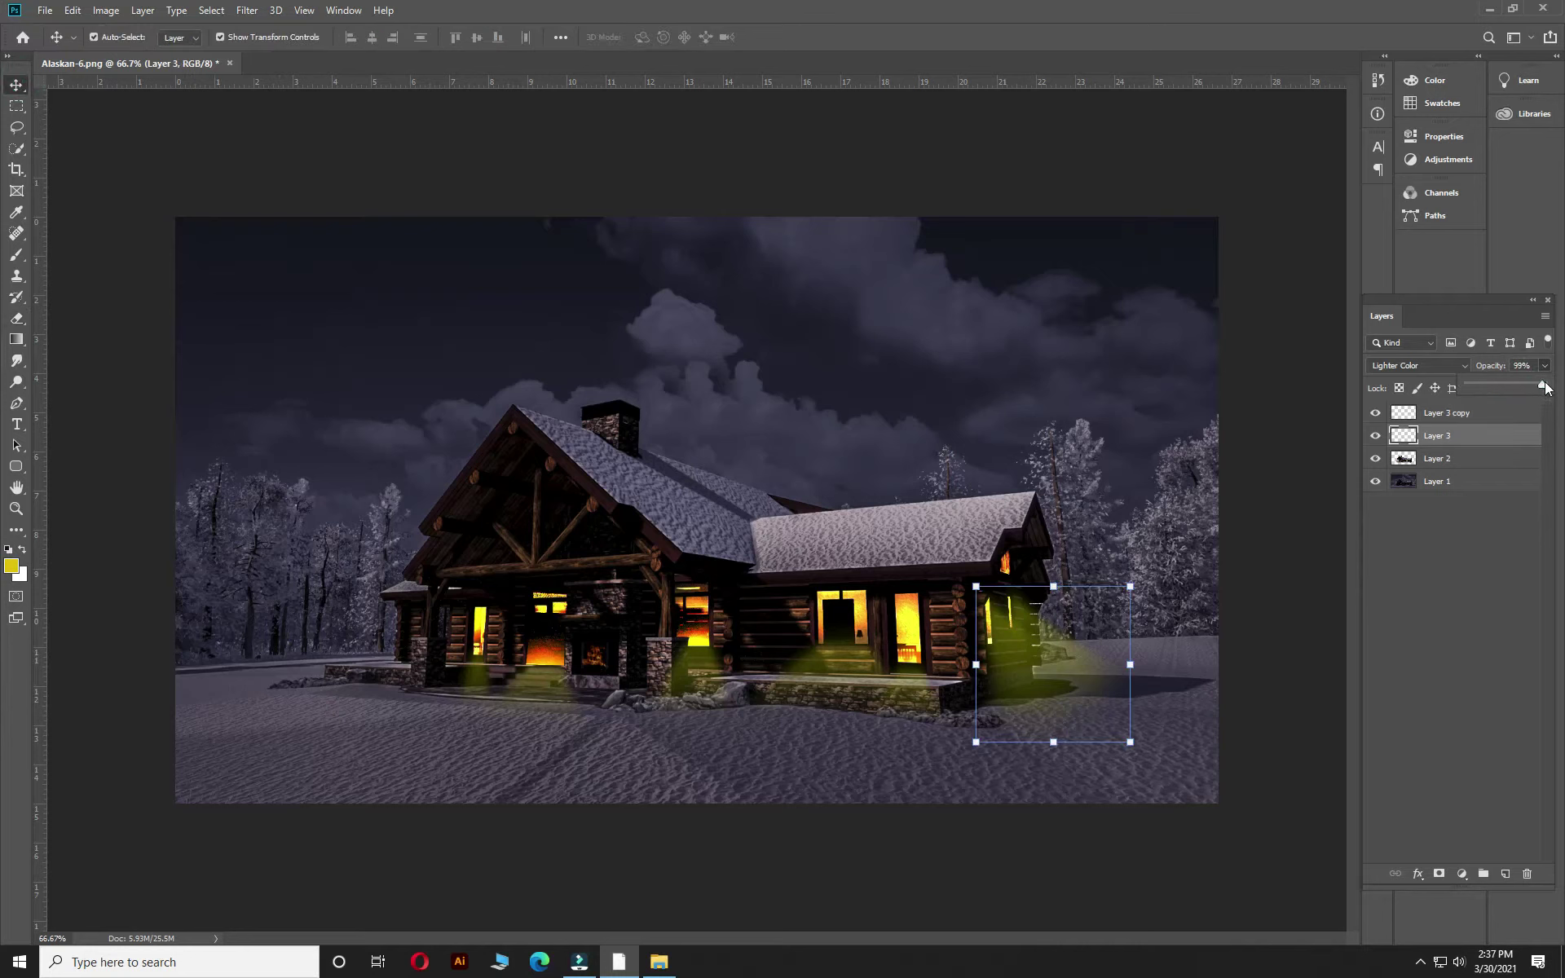
- Duplicate Layer 3's glow, scale it to about 33% at -20.53°, beside the gable window
drag(1037, 668, 1053, 606)
drag(1146, 684, 1022, 576)
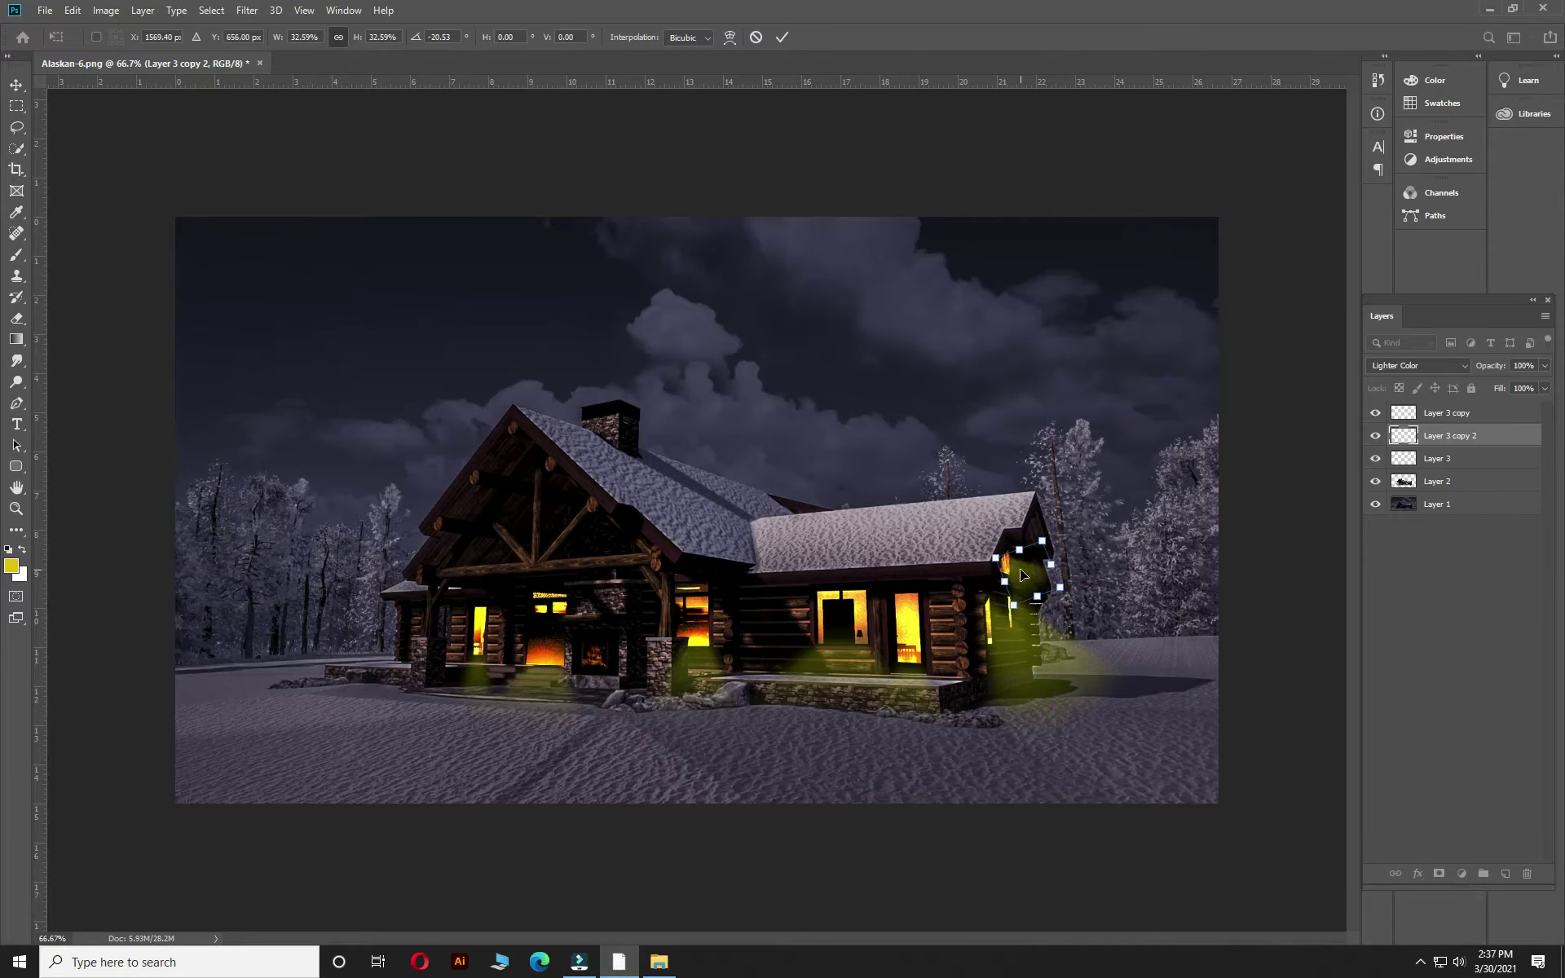
key(Return)
key(ctrl+0)
click(1100, 585)
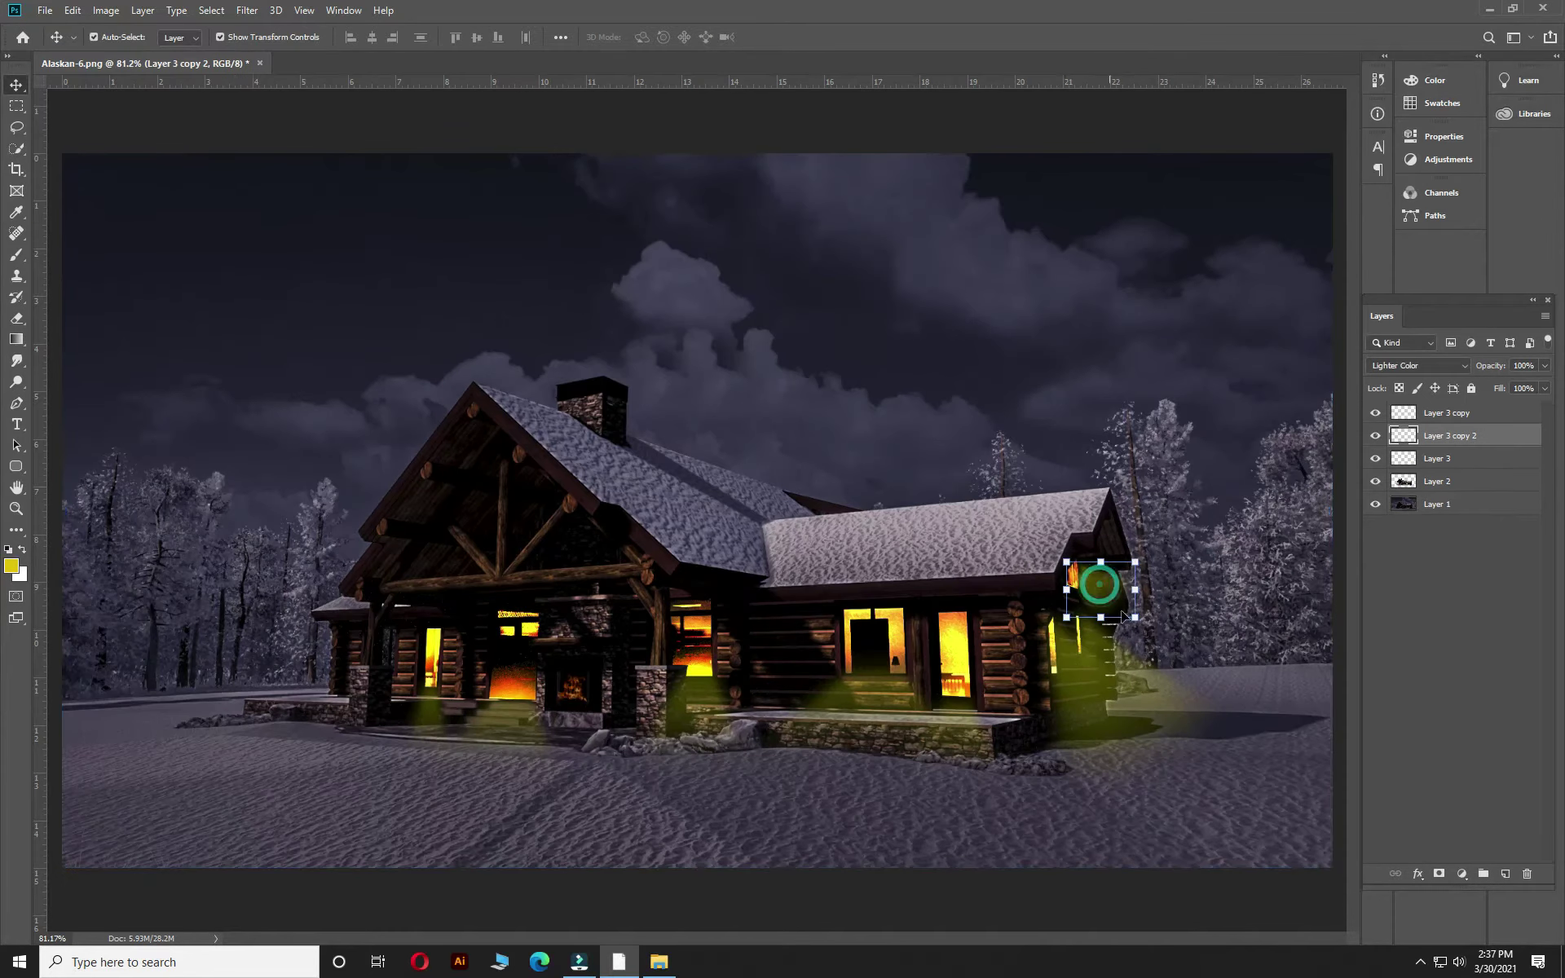
click(1091, 679)
- Shift the first glow layer's hue slightly with Hue/Saturation
key(ctrl+u)
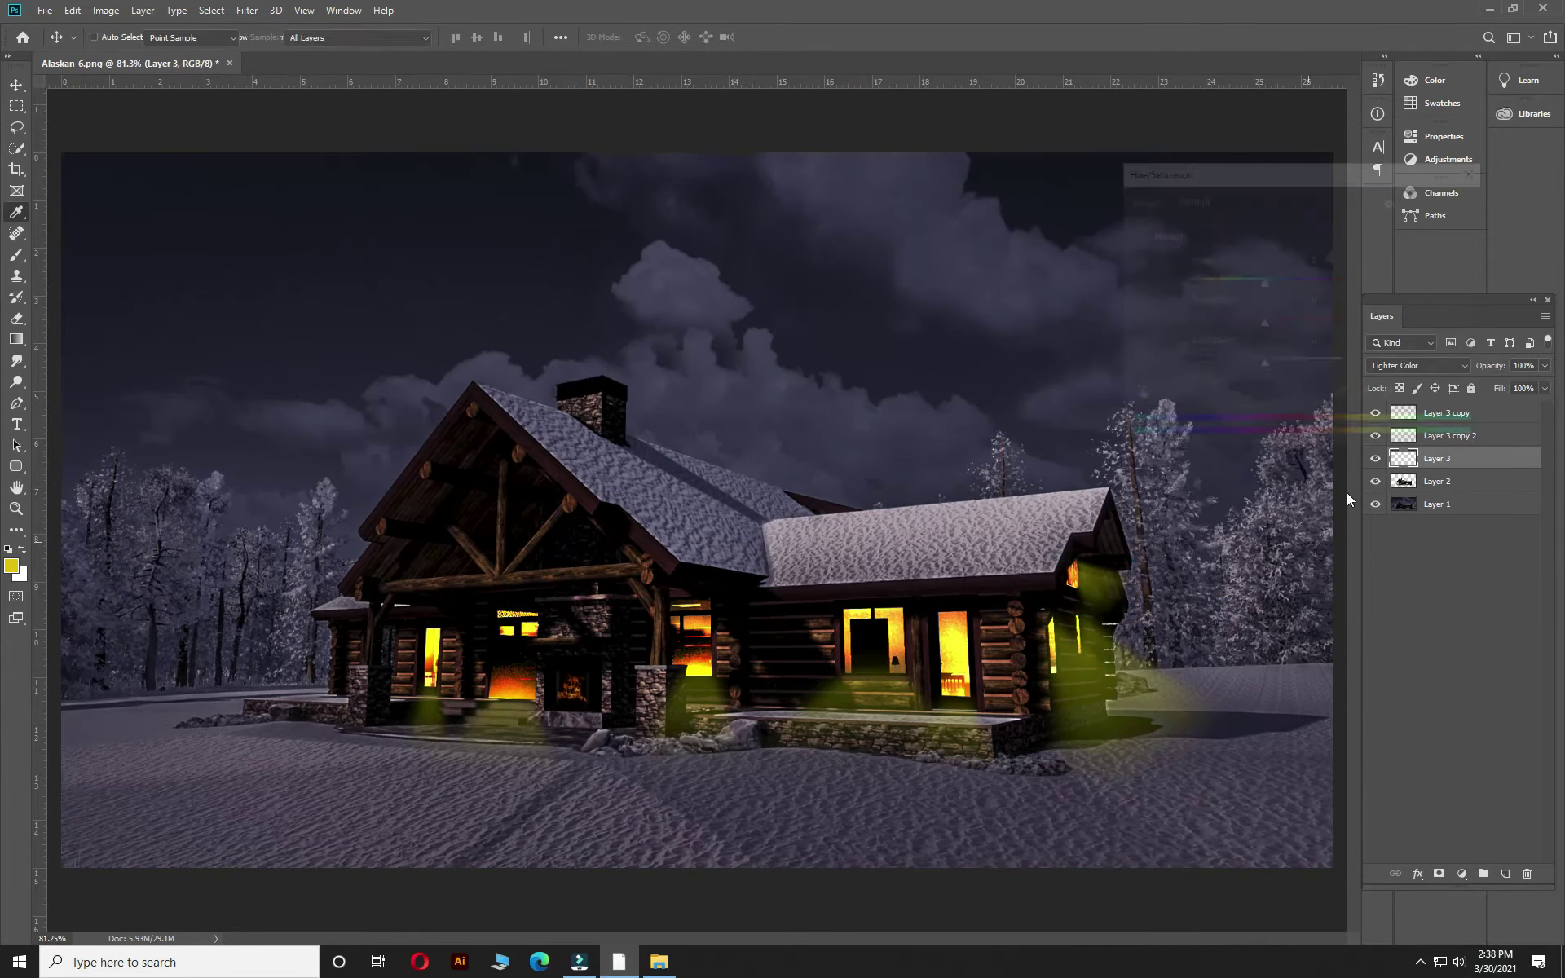
drag(1260, 281, 1259, 282)
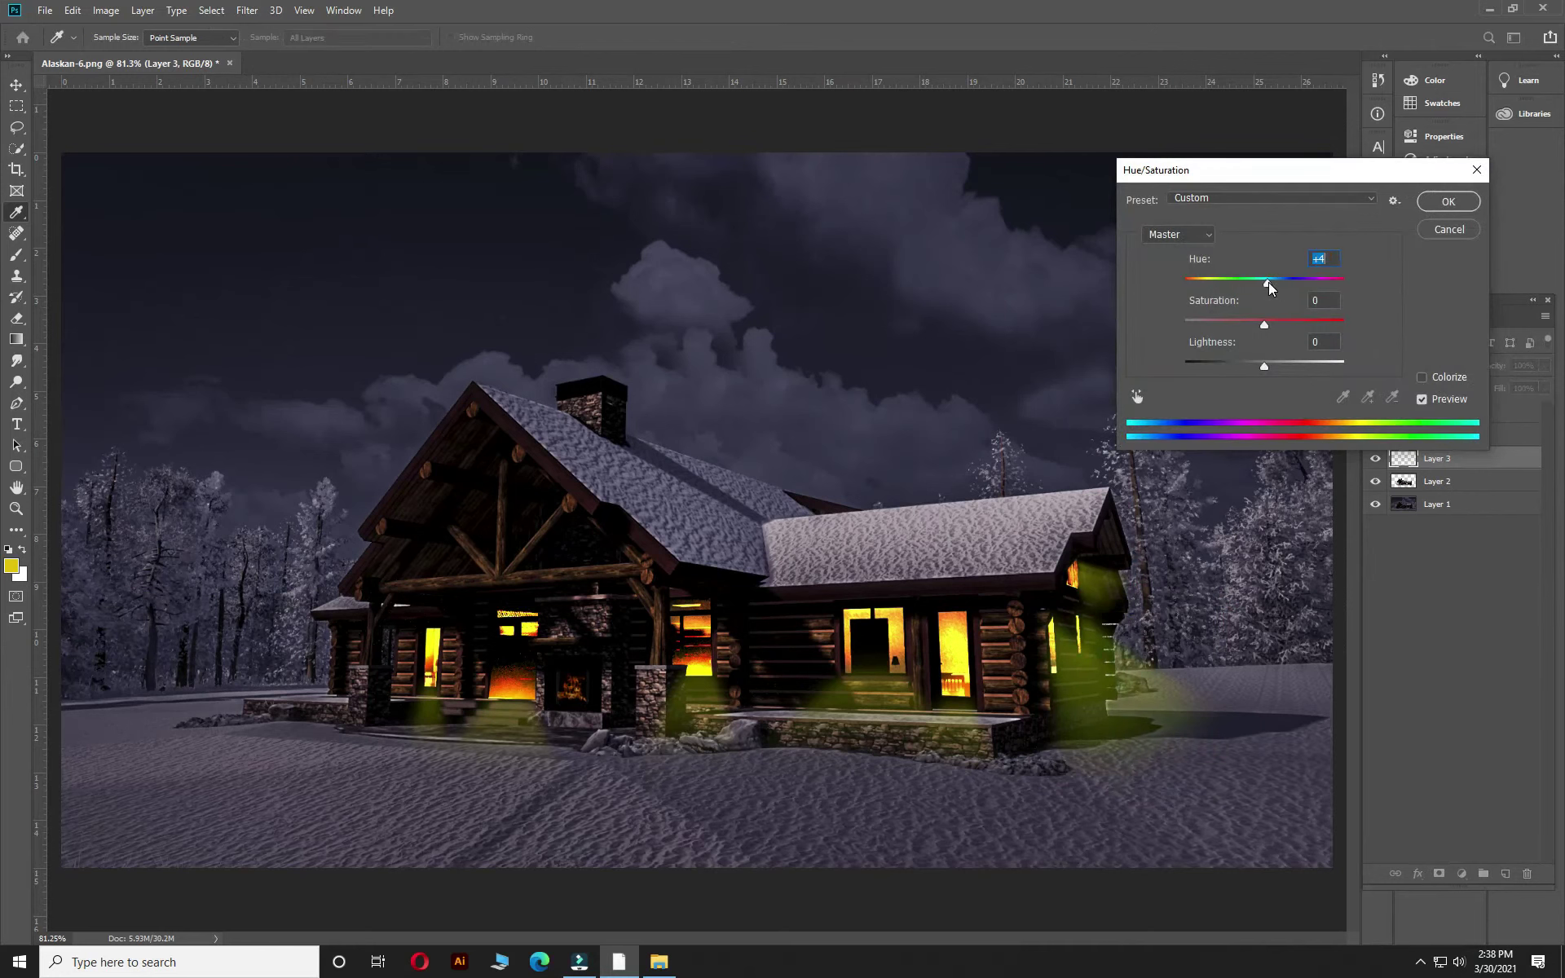
mouse_move(1258, 282)
mouse_down()
mouse_move(1283, 280)
mouse_move(1269, 282)
mouse_move(1338, 324)
mouse_up()
key(Return)
key(v)
- On the other beam layer, raise Saturation to +92 and Lightness to +100
click(845, 689)
key(ctrl+u)
drag(1265, 366, 1292, 367)
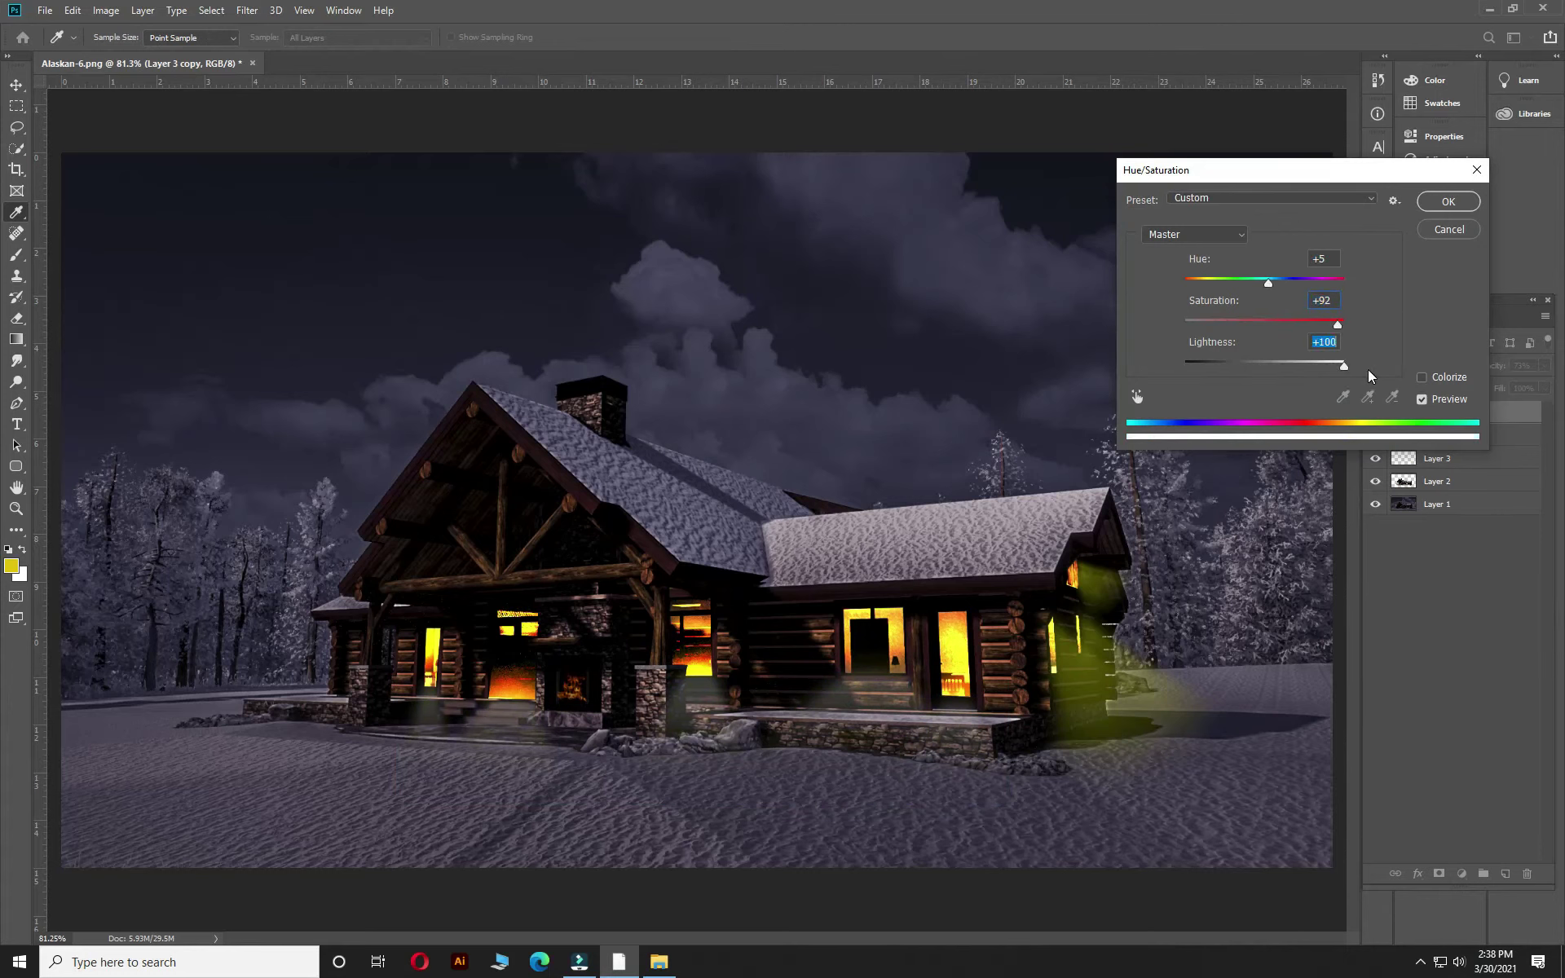
click(1447, 201)
- Give Layer 1 a Camera Raw Post Crop Vignetting Amount of -32
key(v)
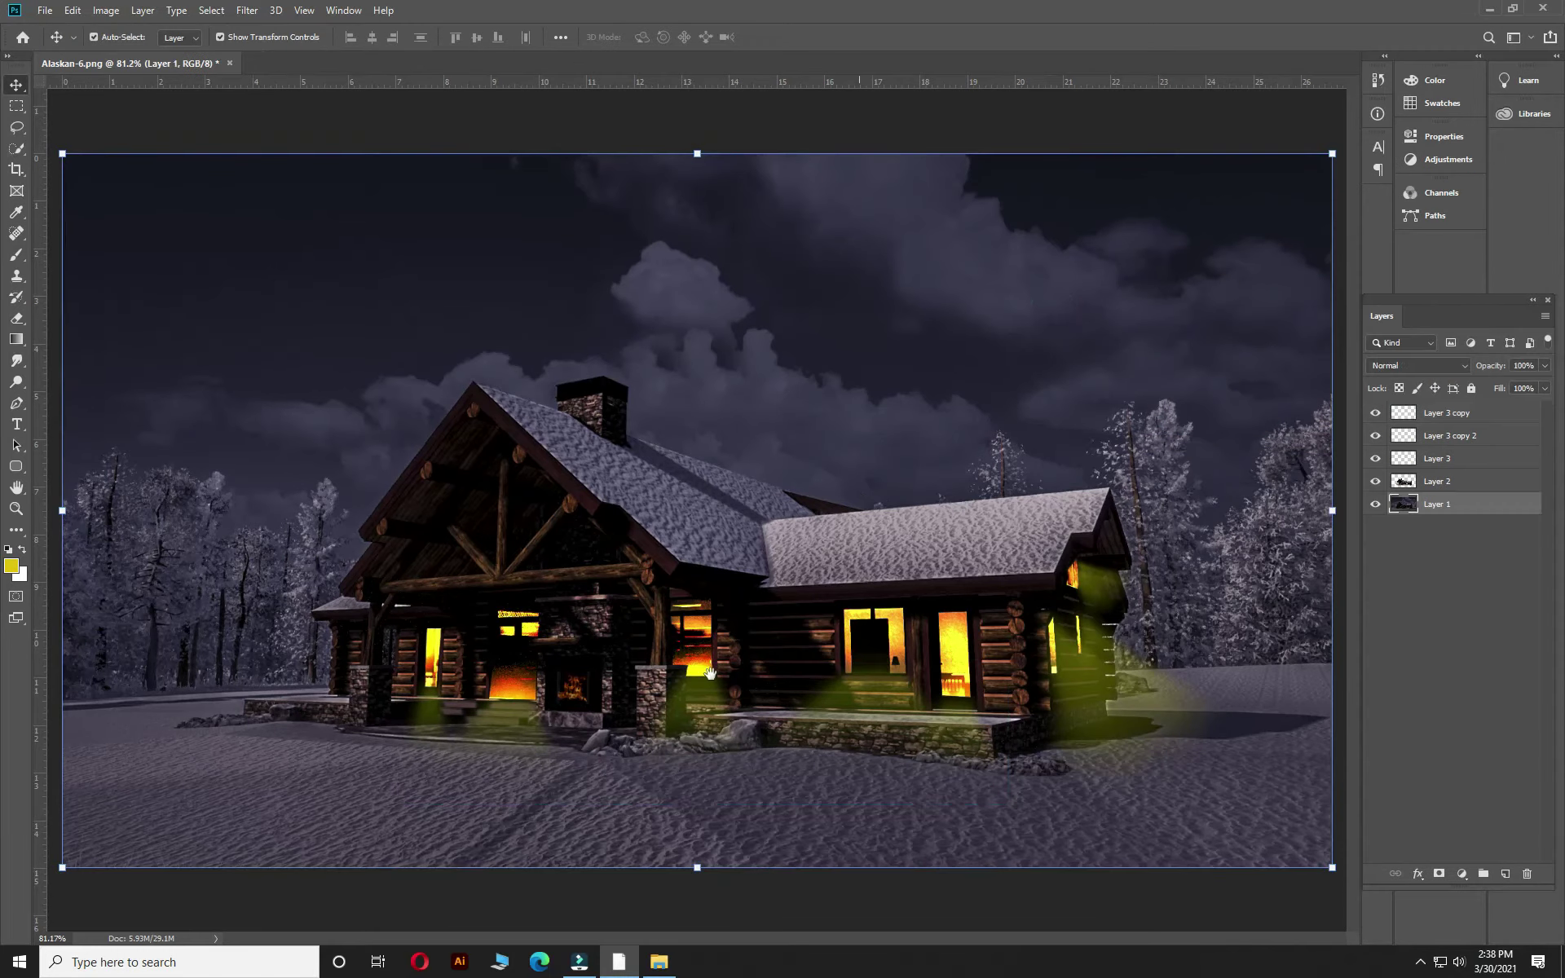
key(ctrl+minus)
key(ctrl+minus)
key(ctrl+minus)
key(ctrl+plus)
click(1435, 506)
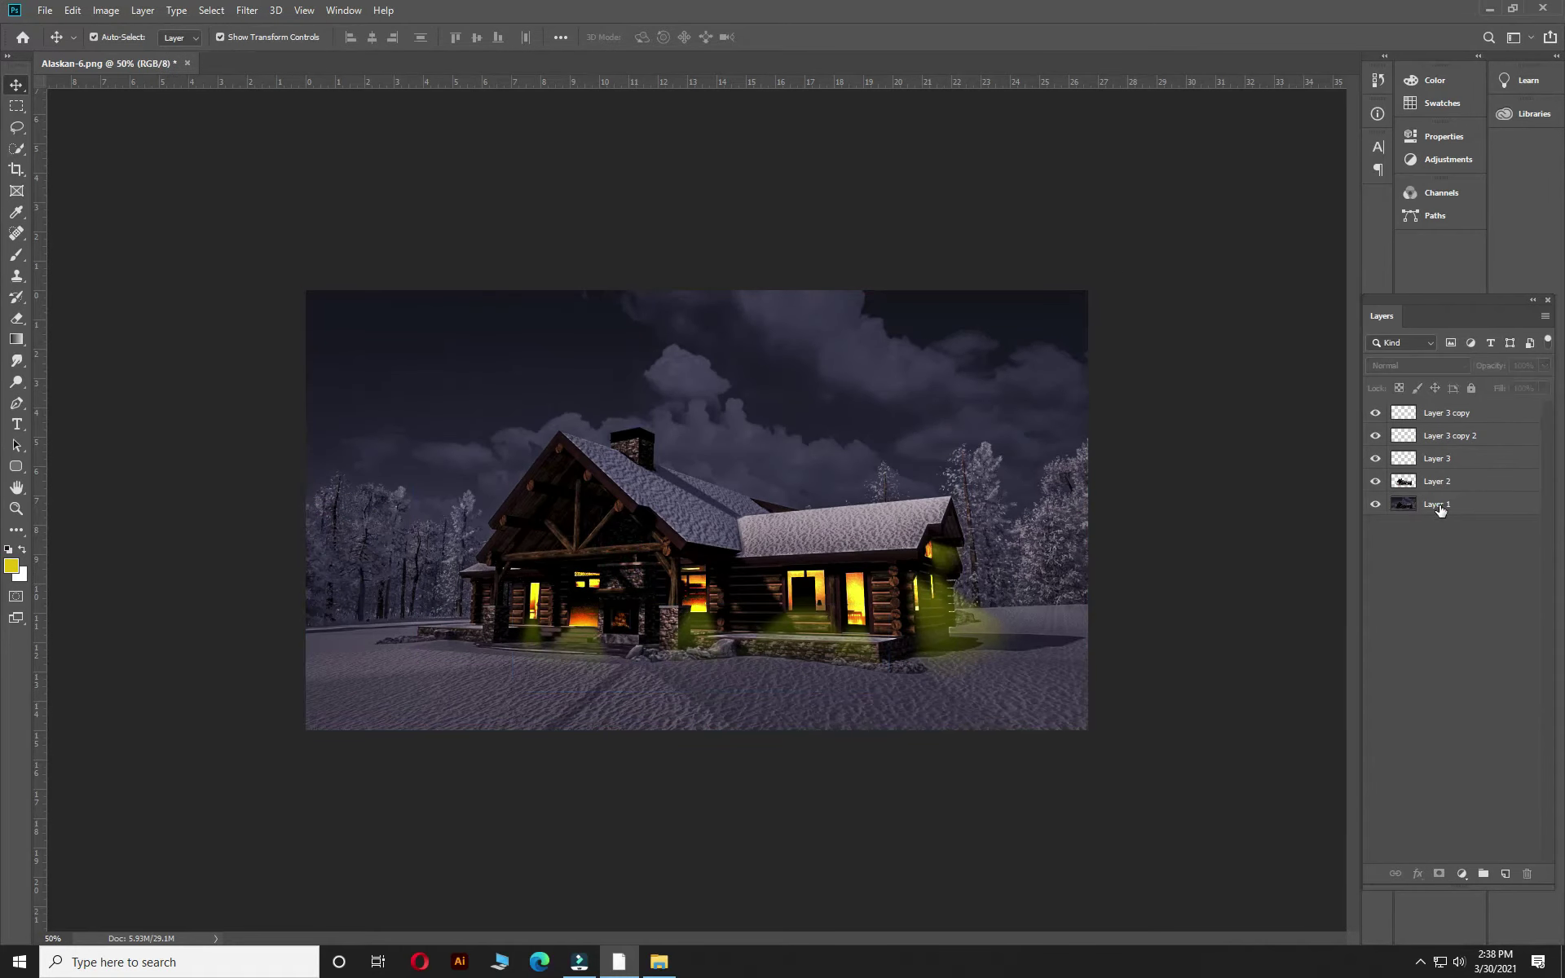
key(ctrl+shift+a)
click(1148, 225)
drag(1133, 436, 1102, 436)
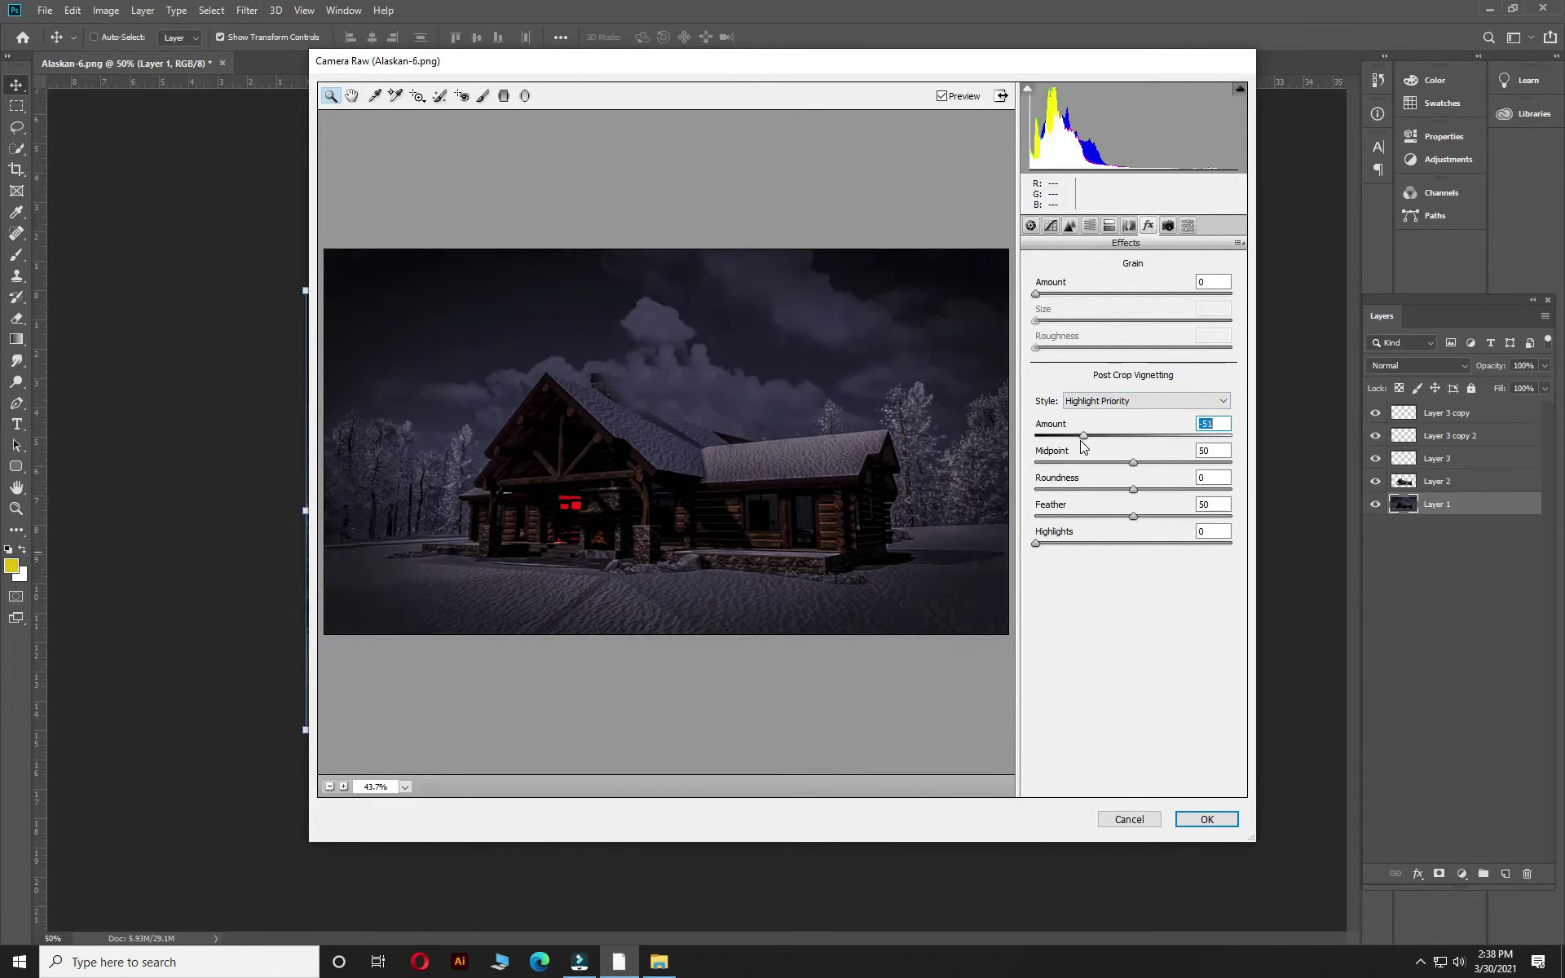
key(Return)
key(ctrl+minus)
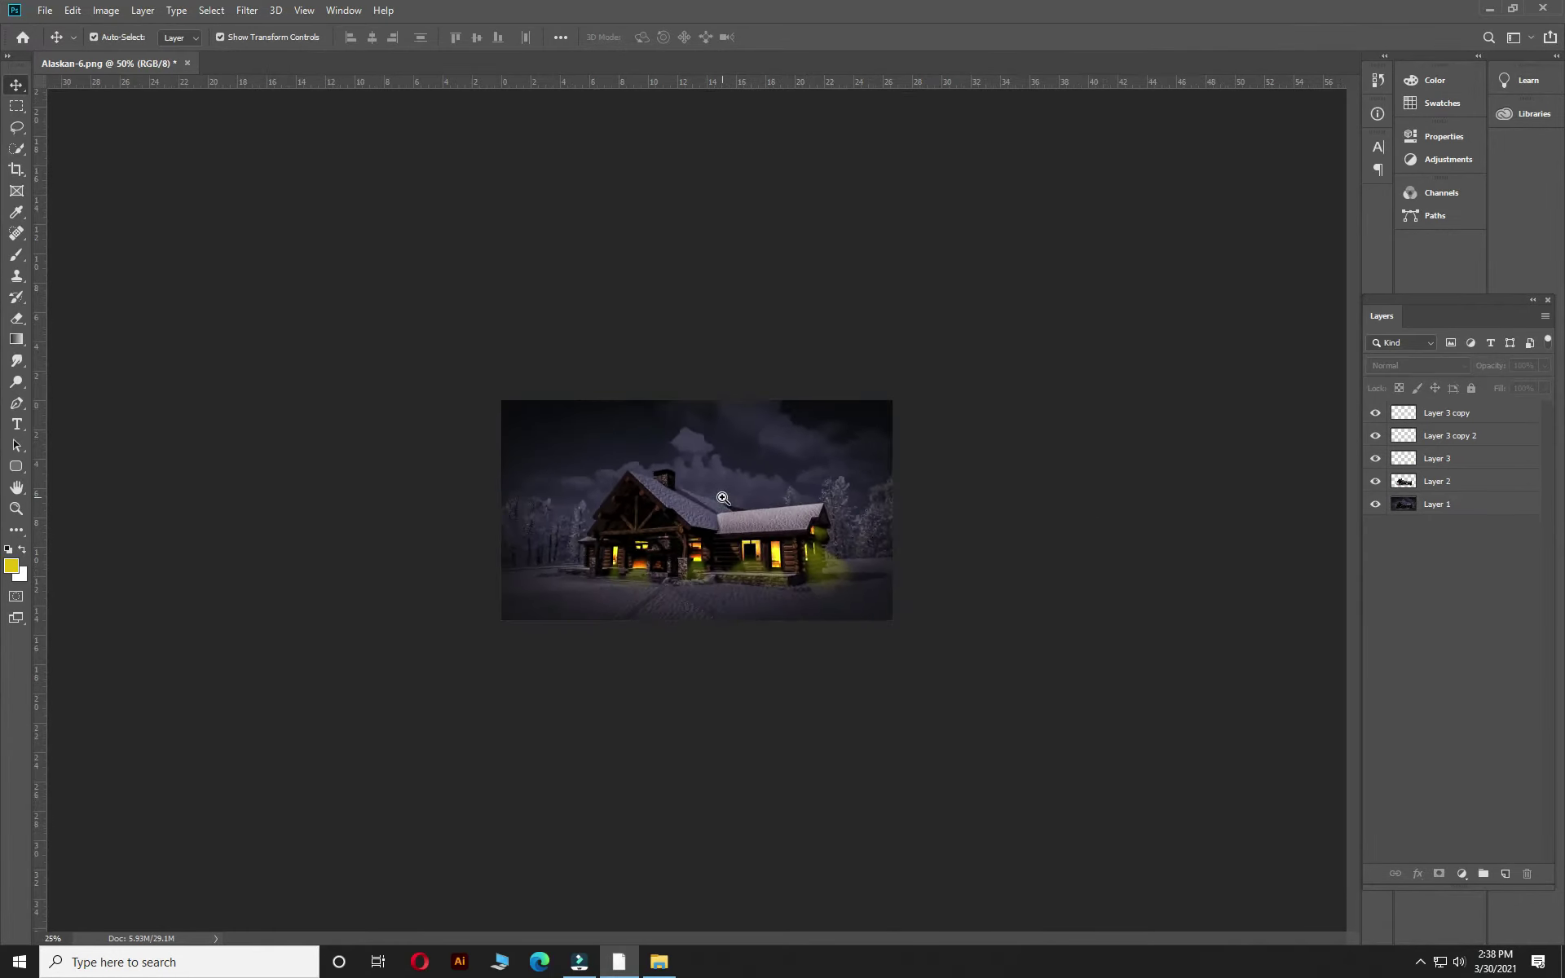
- Place the moon sky image from Explorer, flip it horizontally, and scale it over the scene
click(1490, 8)
double_click(1145, 298)
drag(741, 192, 661, 395)
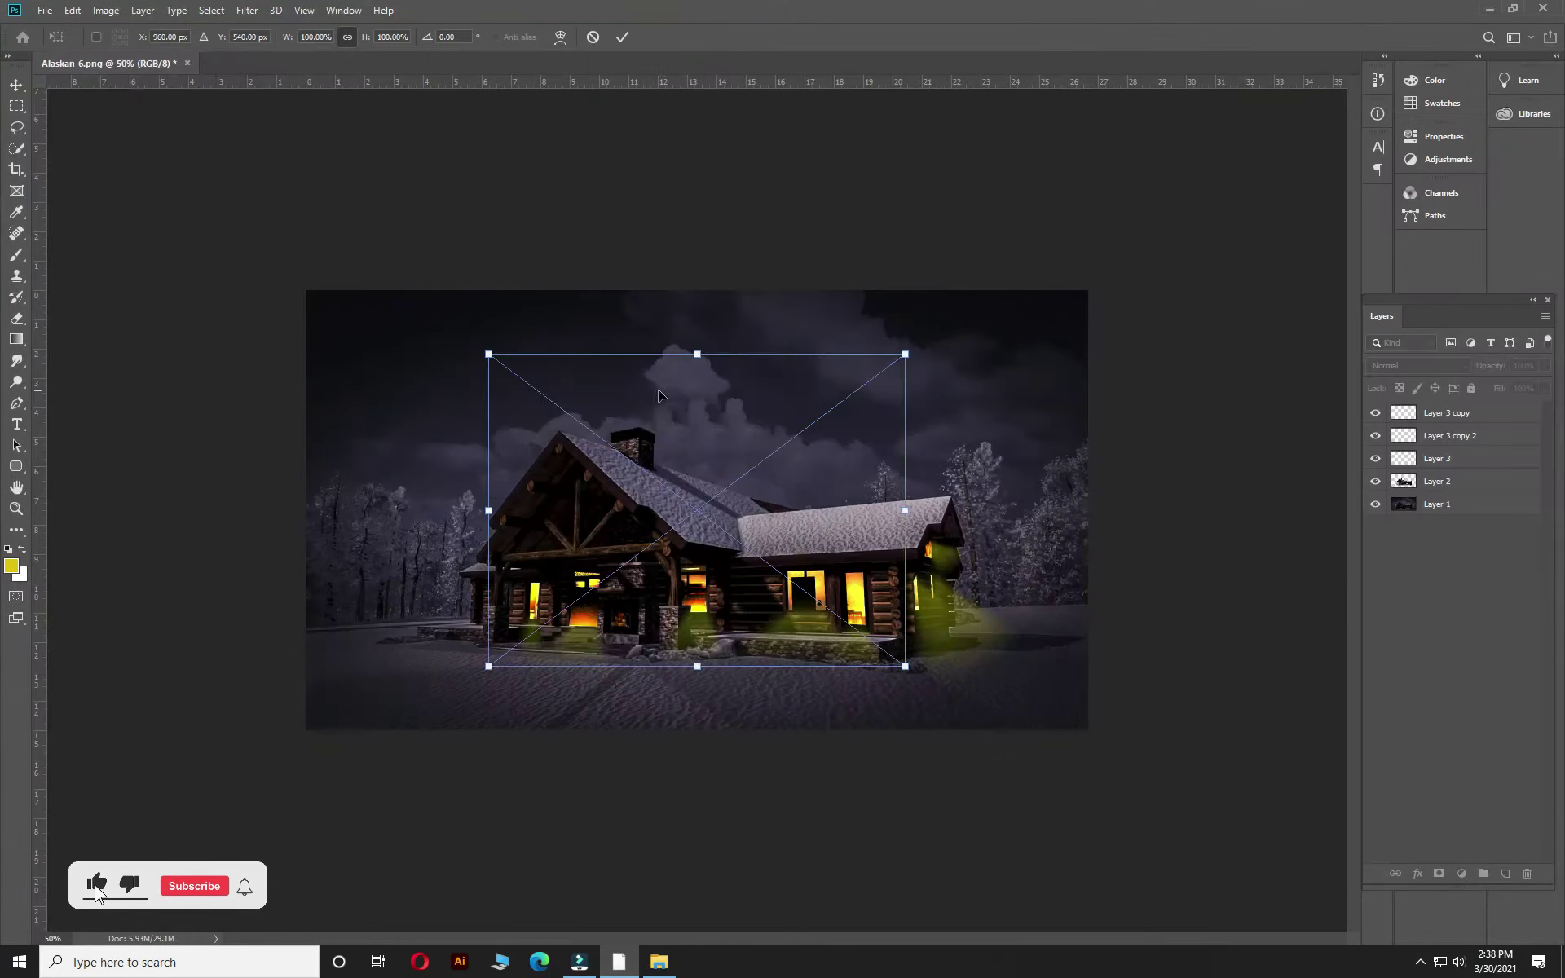
right_click(664, 355)
click(701, 636)
mouse_move(906, 355)
mouse_down()
mouse_move(969, 259)
mouse_move(1146, 216)
mouse_up()
drag(938, 362, 937, 399)
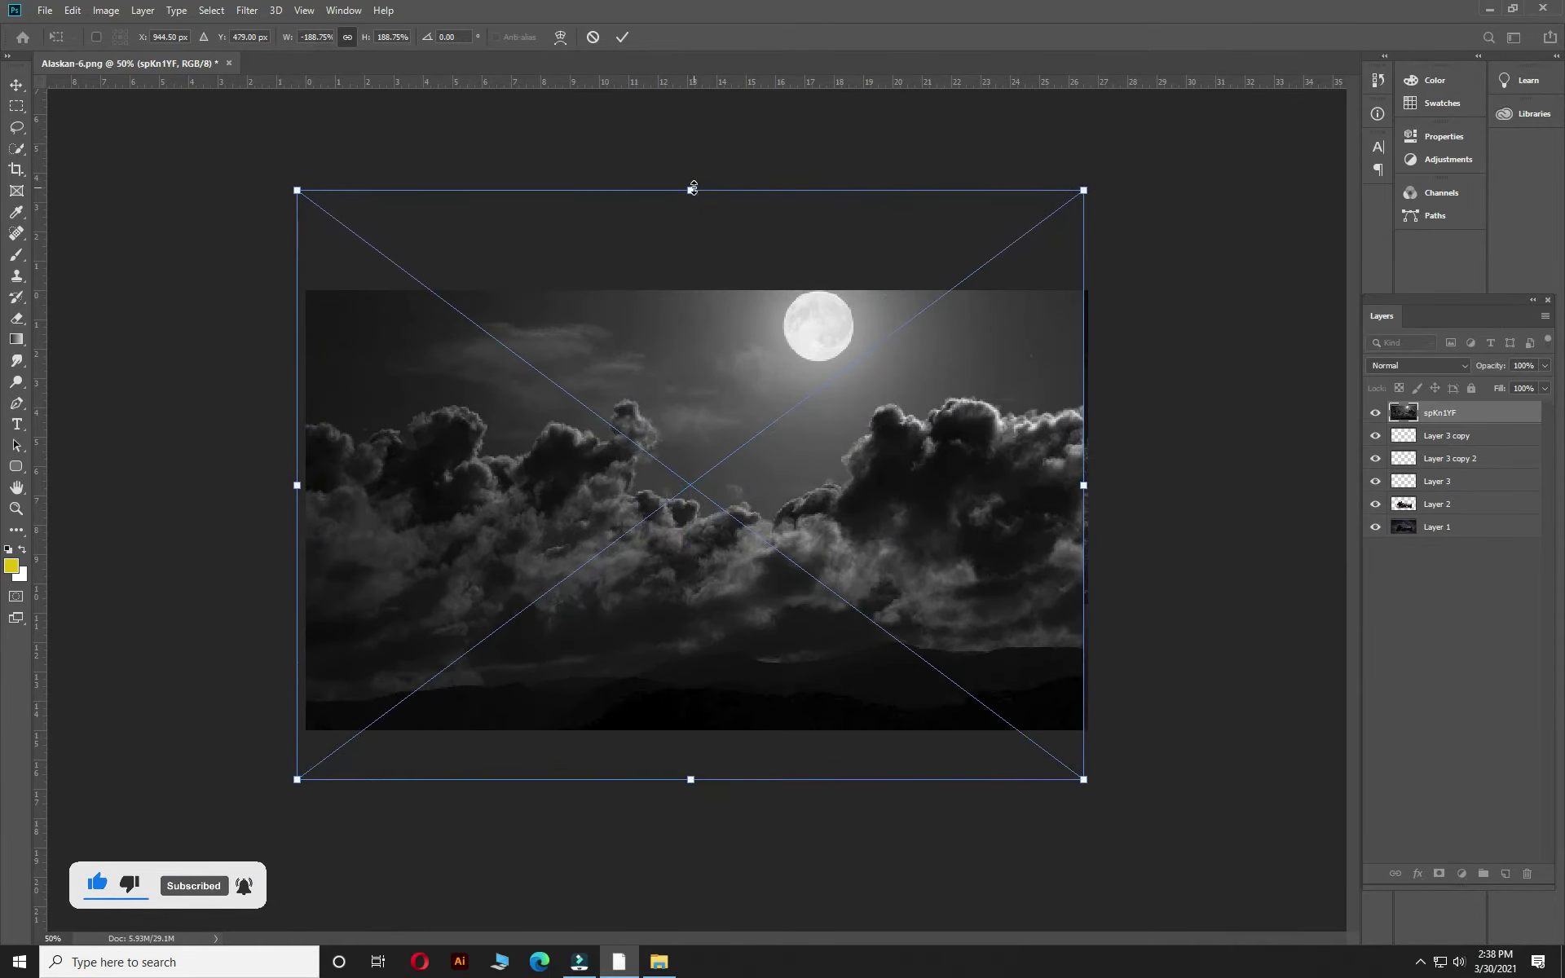
drag(692, 187, 693, 235)
drag(906, 406, 910, 392)
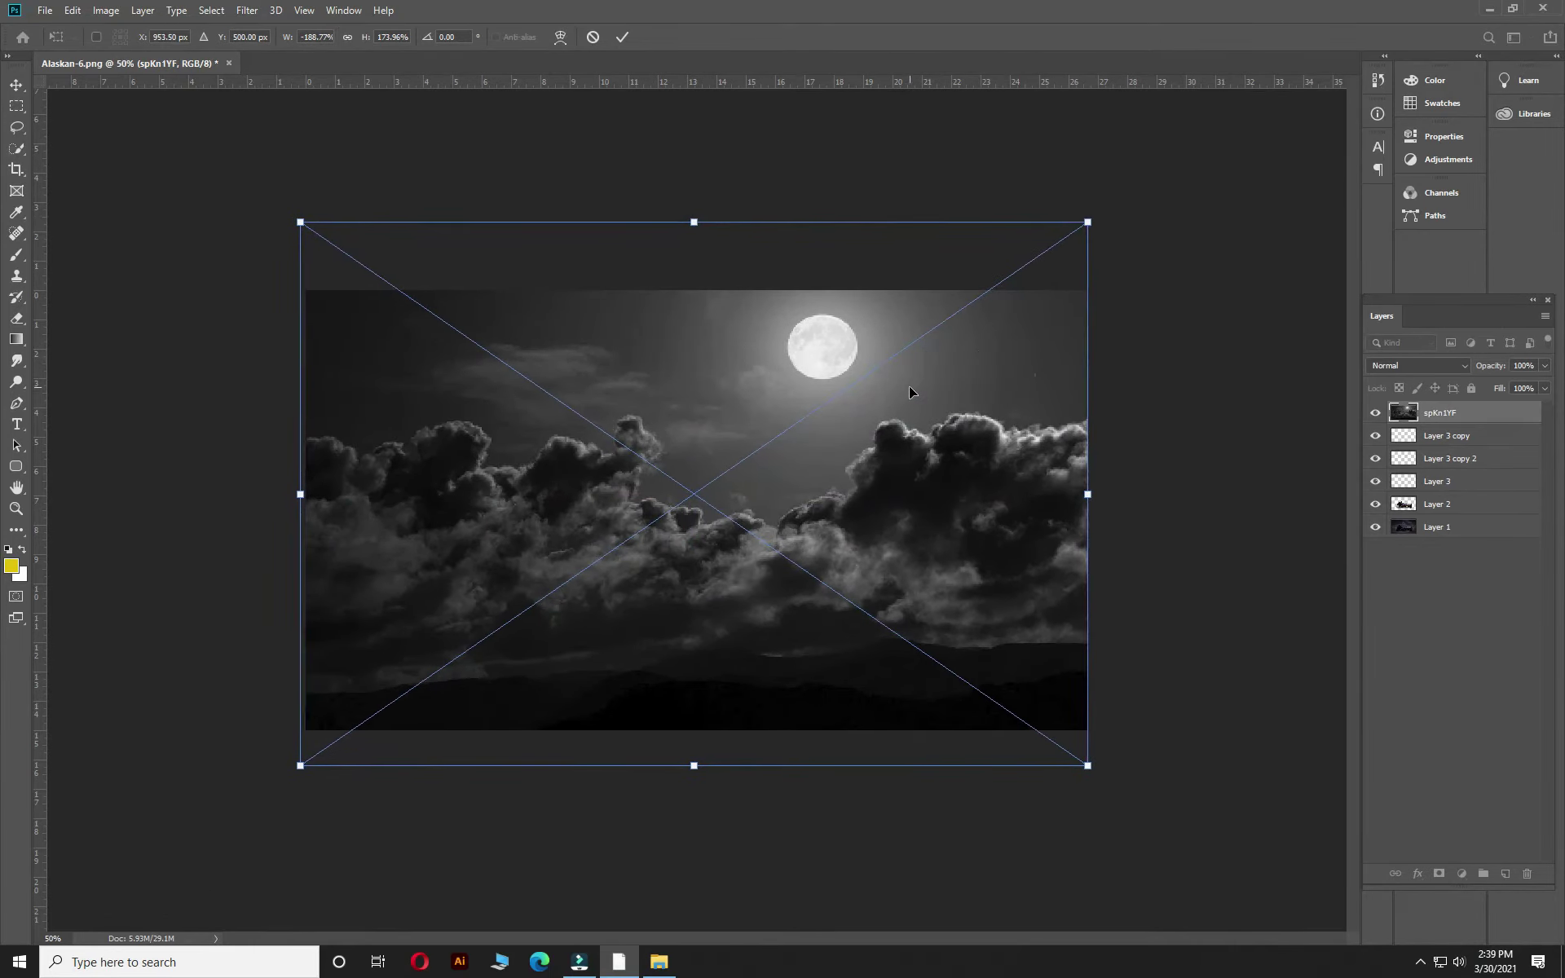
- Set the sky layer to Color Dodge and erase its effect off the cabin and trees
click(1418, 365)
click(1427, 517)
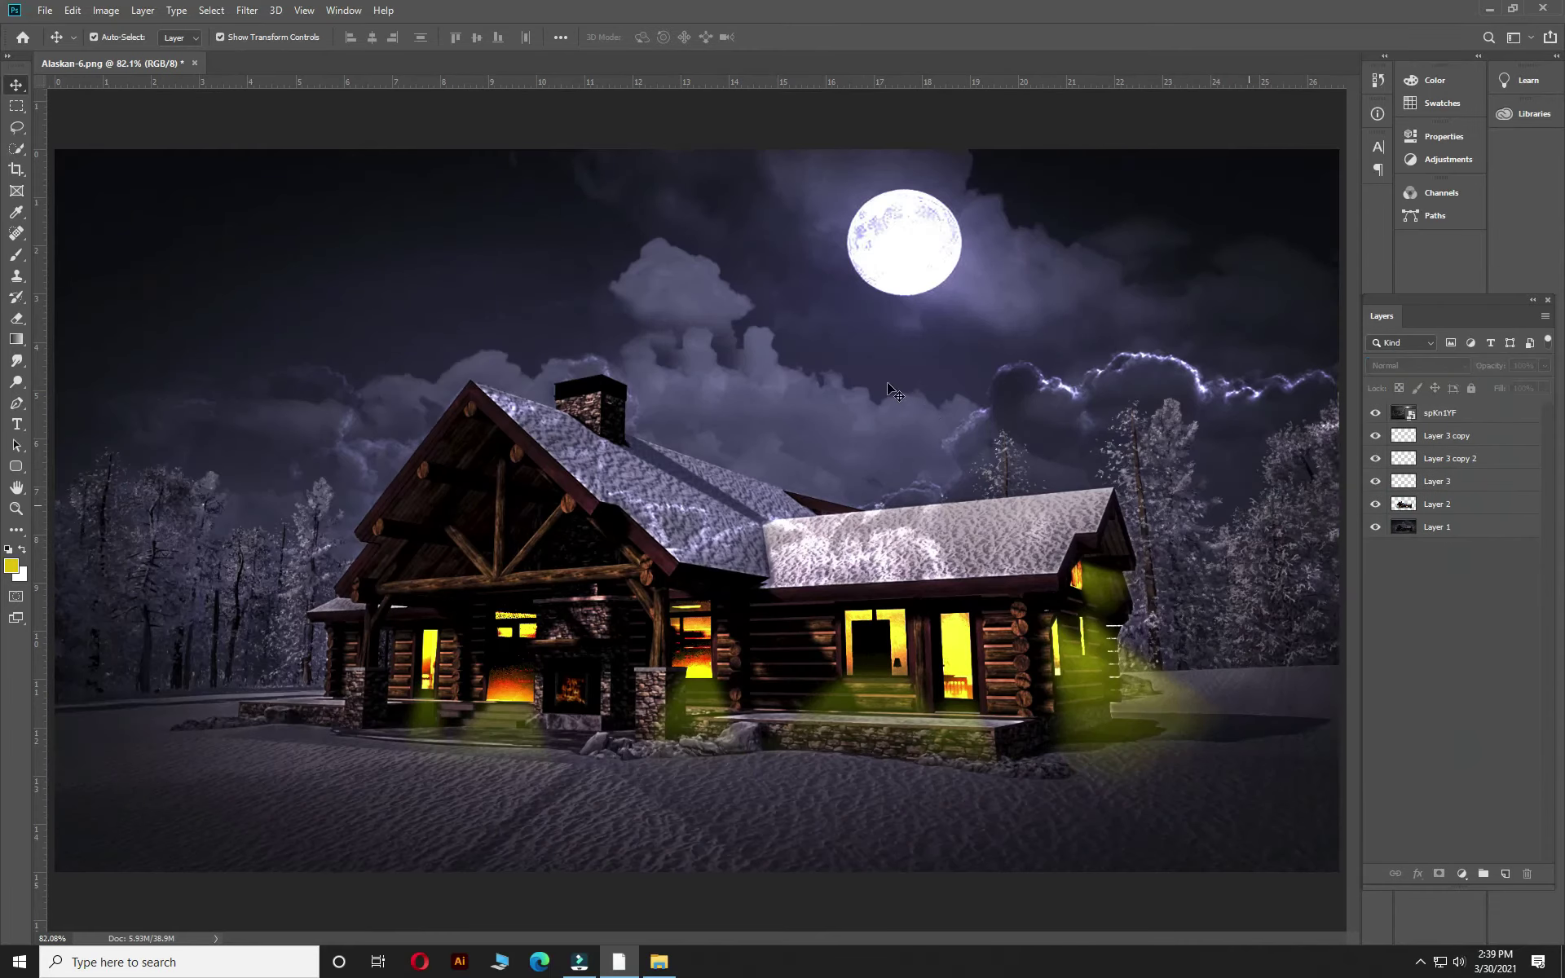
key(ctrl+minus)
key(ctrl+minus)
key(e)
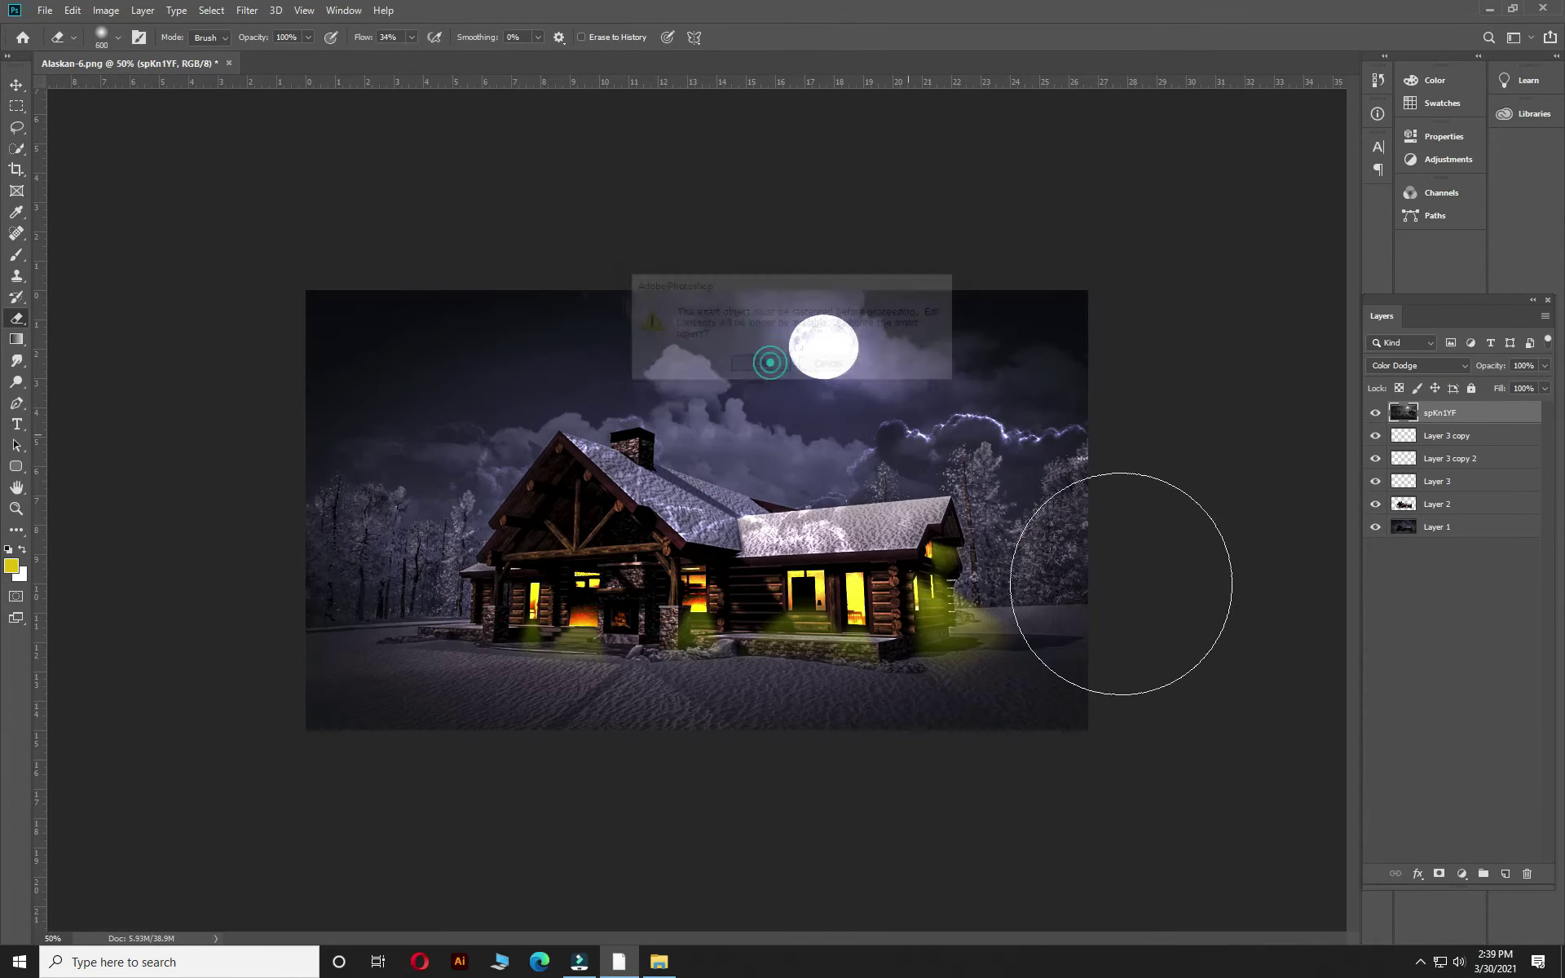
mouse_move(1093, 604)
mouse_down()
mouse_move(652, 576)
mouse_move(689, 617)
mouse_up()
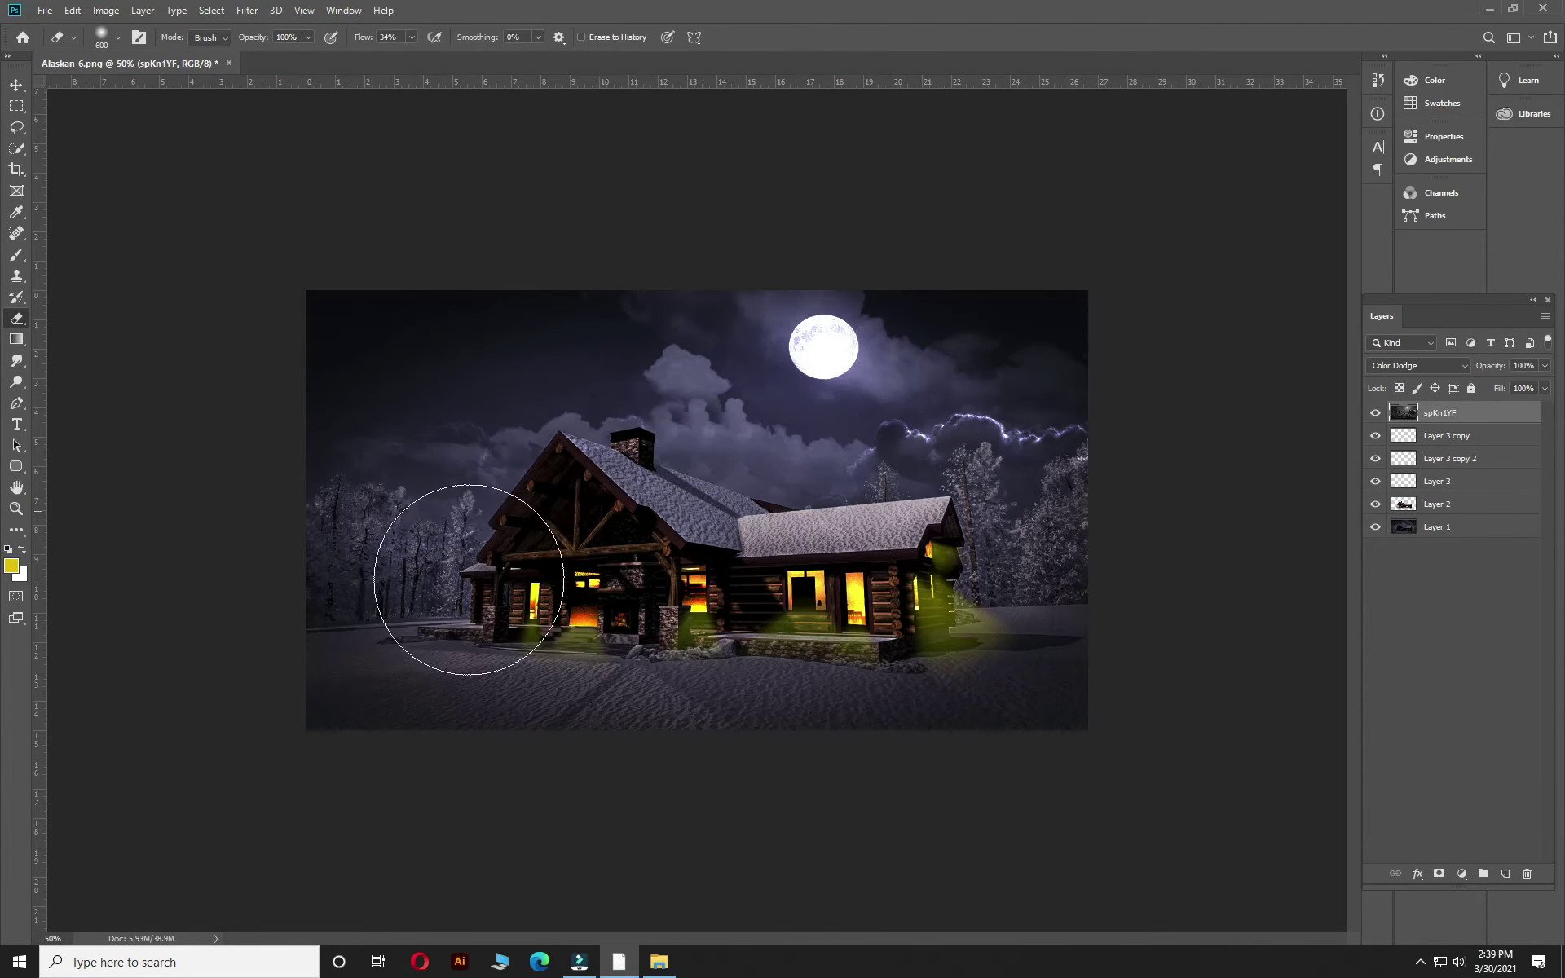
mouse_move(581, 532)
mouse_down()
mouse_move(367, 524)
mouse_move(437, 566)
mouse_move(448, 531)
mouse_move(691, 589)
mouse_move(978, 594)
mouse_up()
key(ctrl+minus)
key(ctrl+plus)
key(ctrl+plus)
- Duplicate the cabin cutout layer and flip the copy vertically
click(16, 85)
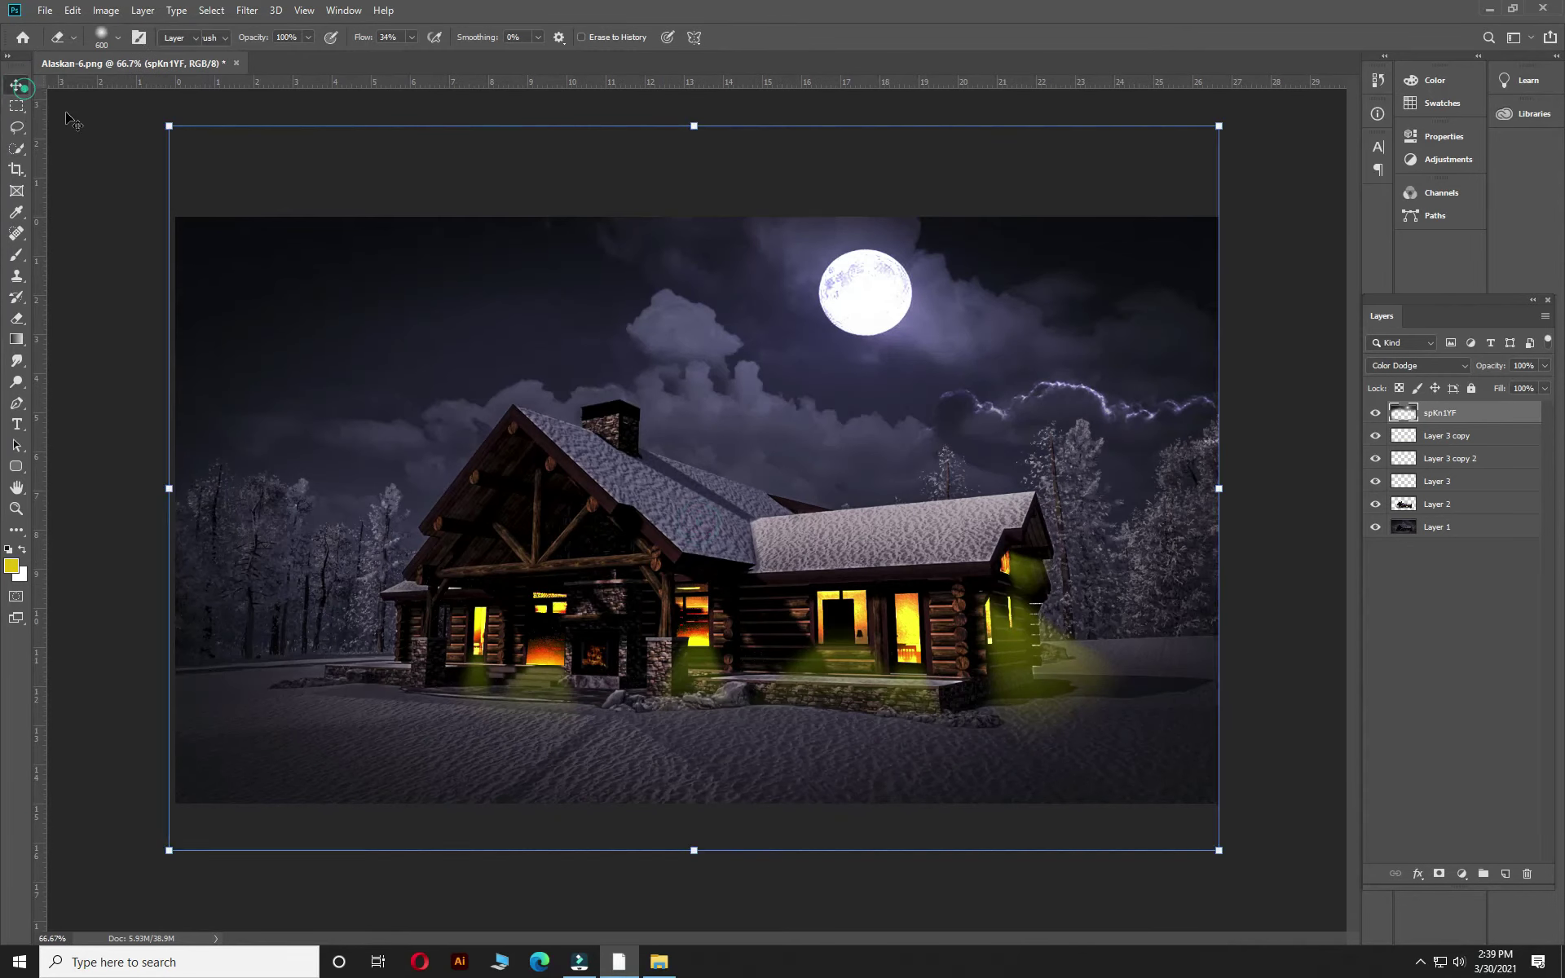
ctrl+click(647, 499)
drag(646, 499, 703, 528)
key(ctrl+t)
right_click(705, 529)
click(758, 745)
key(Return)
- Darken the flipped copy to a black silhouette at 47% opacity, squashed below the cabin
key(ctrl+u)
drag(1269, 371, 1158, 371)
key(Return)
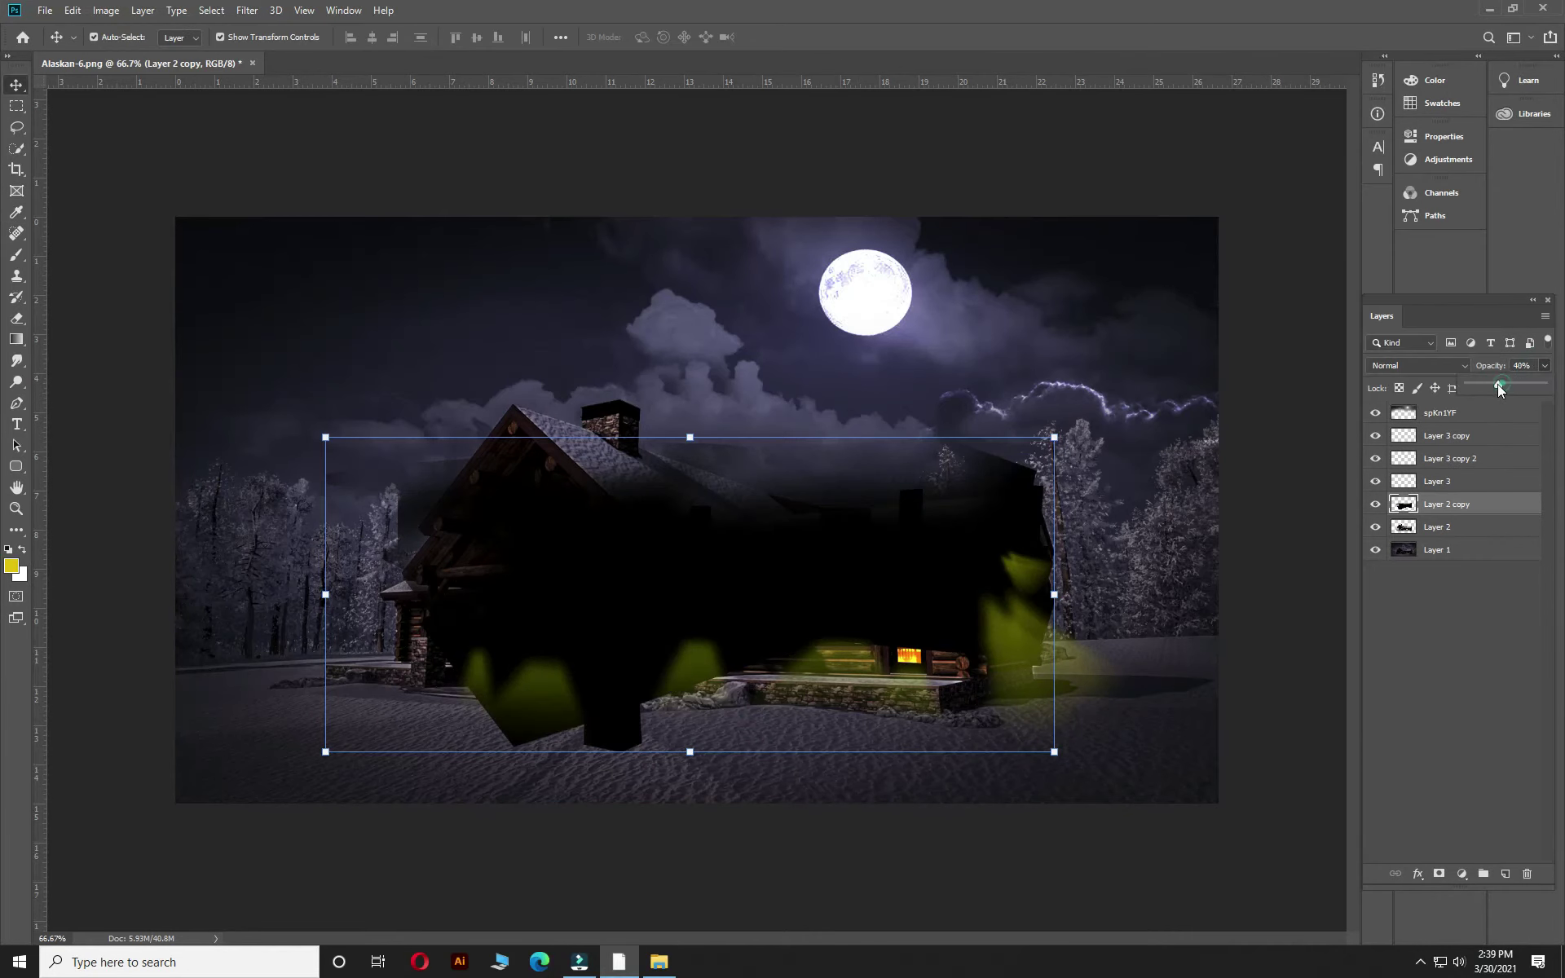
drag(1500, 389, 1504, 389)
drag(640, 634, 624, 721)
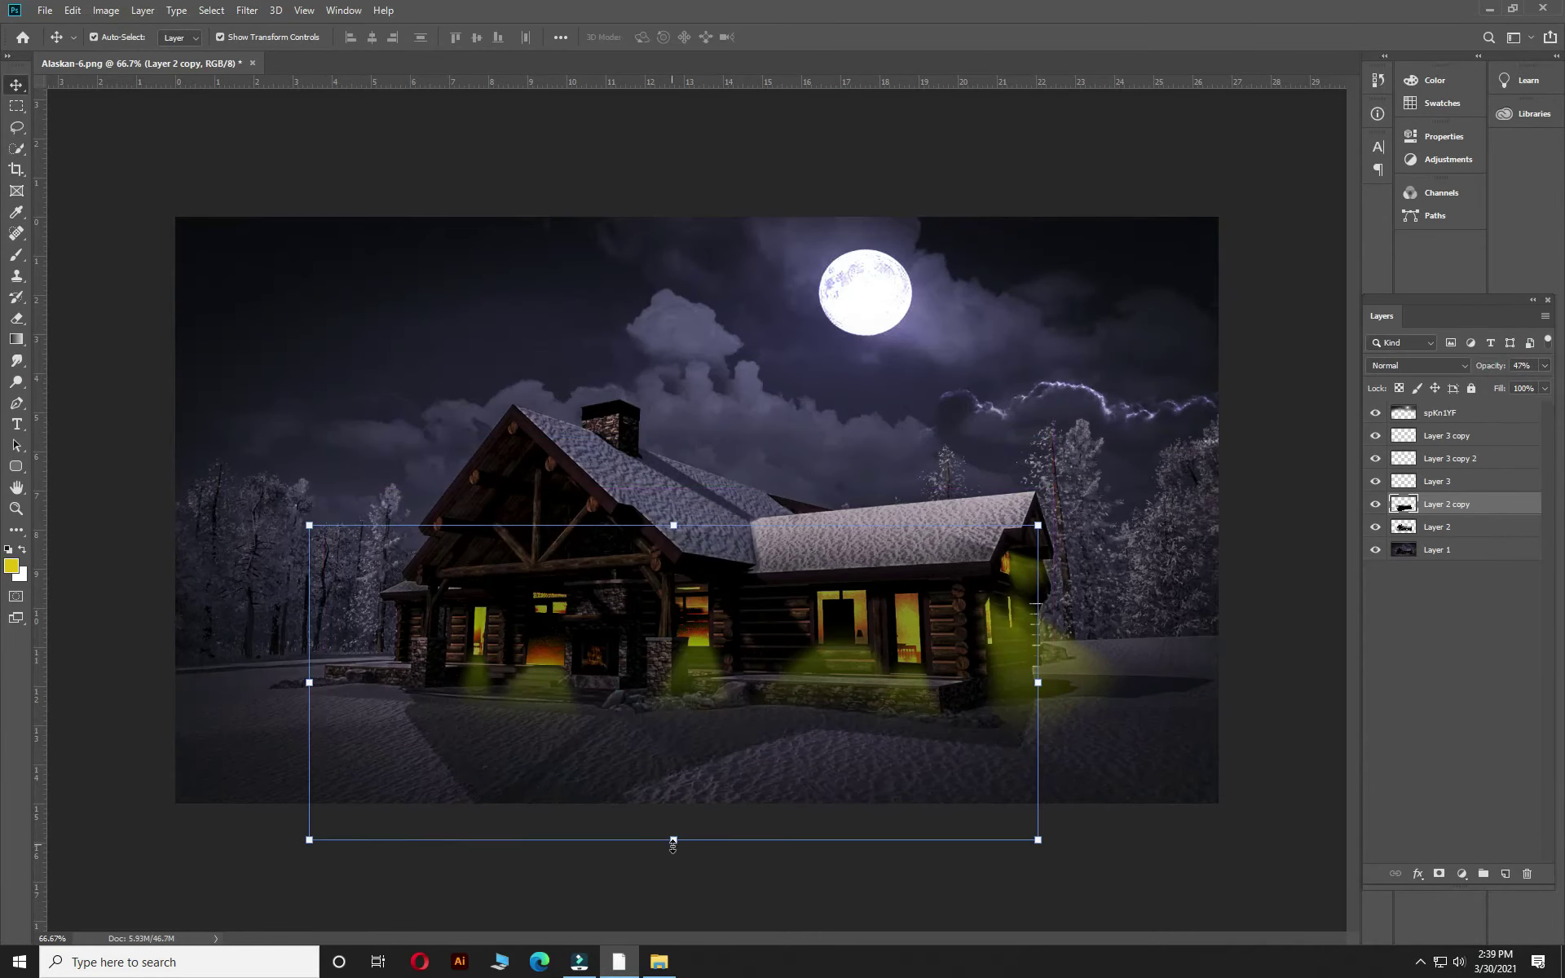
drag(673, 842, 672, 716)
drag(743, 636, 731, 724)
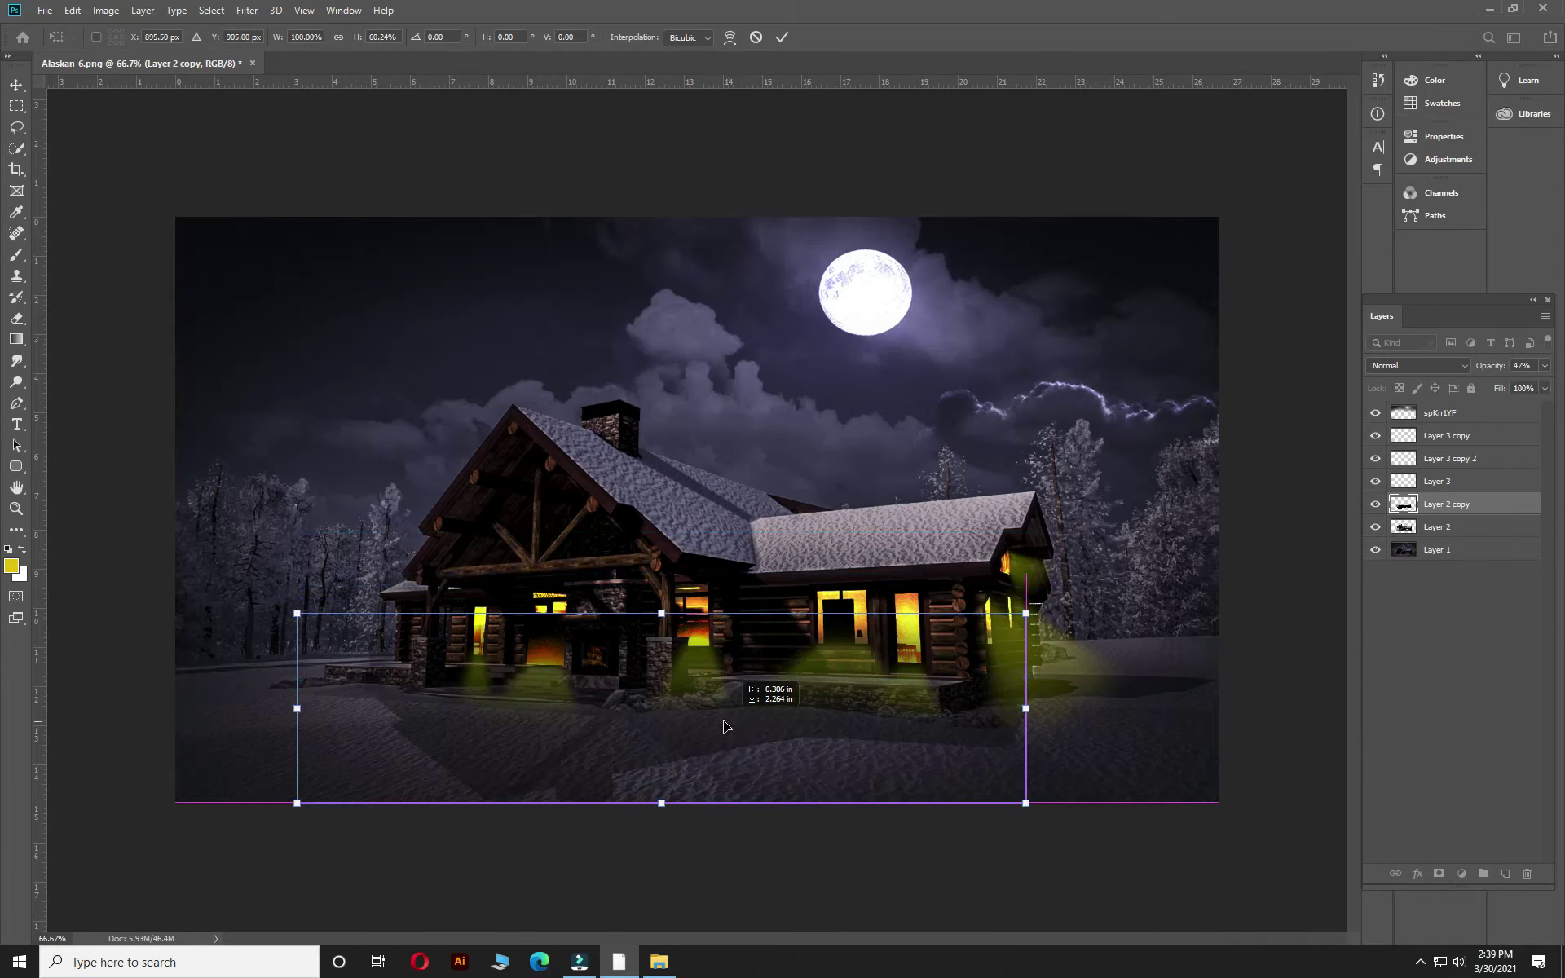
key(Return)
- Erase the shadow's dark part along the porch front with a smaller eraser
key(e)
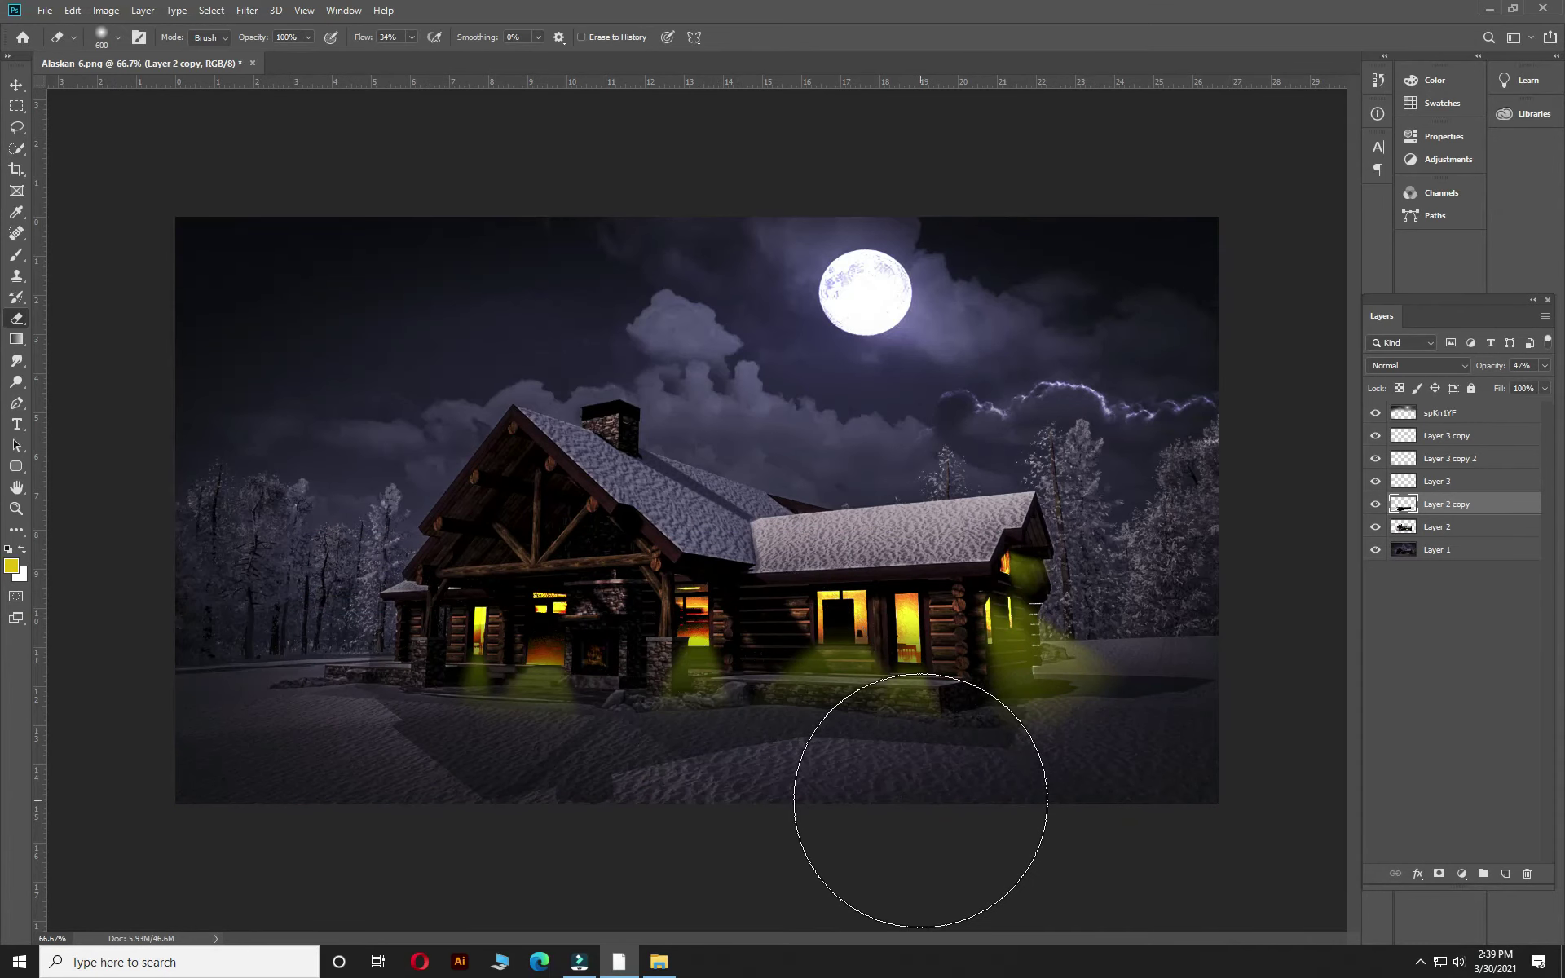
key(bracketleft)
key(bracketleft)
key(bracketleft)
mouse_move(1019, 677)
mouse_down()
mouse_move(797, 674)
mouse_move(629, 647)
mouse_move(756, 659)
mouse_up()
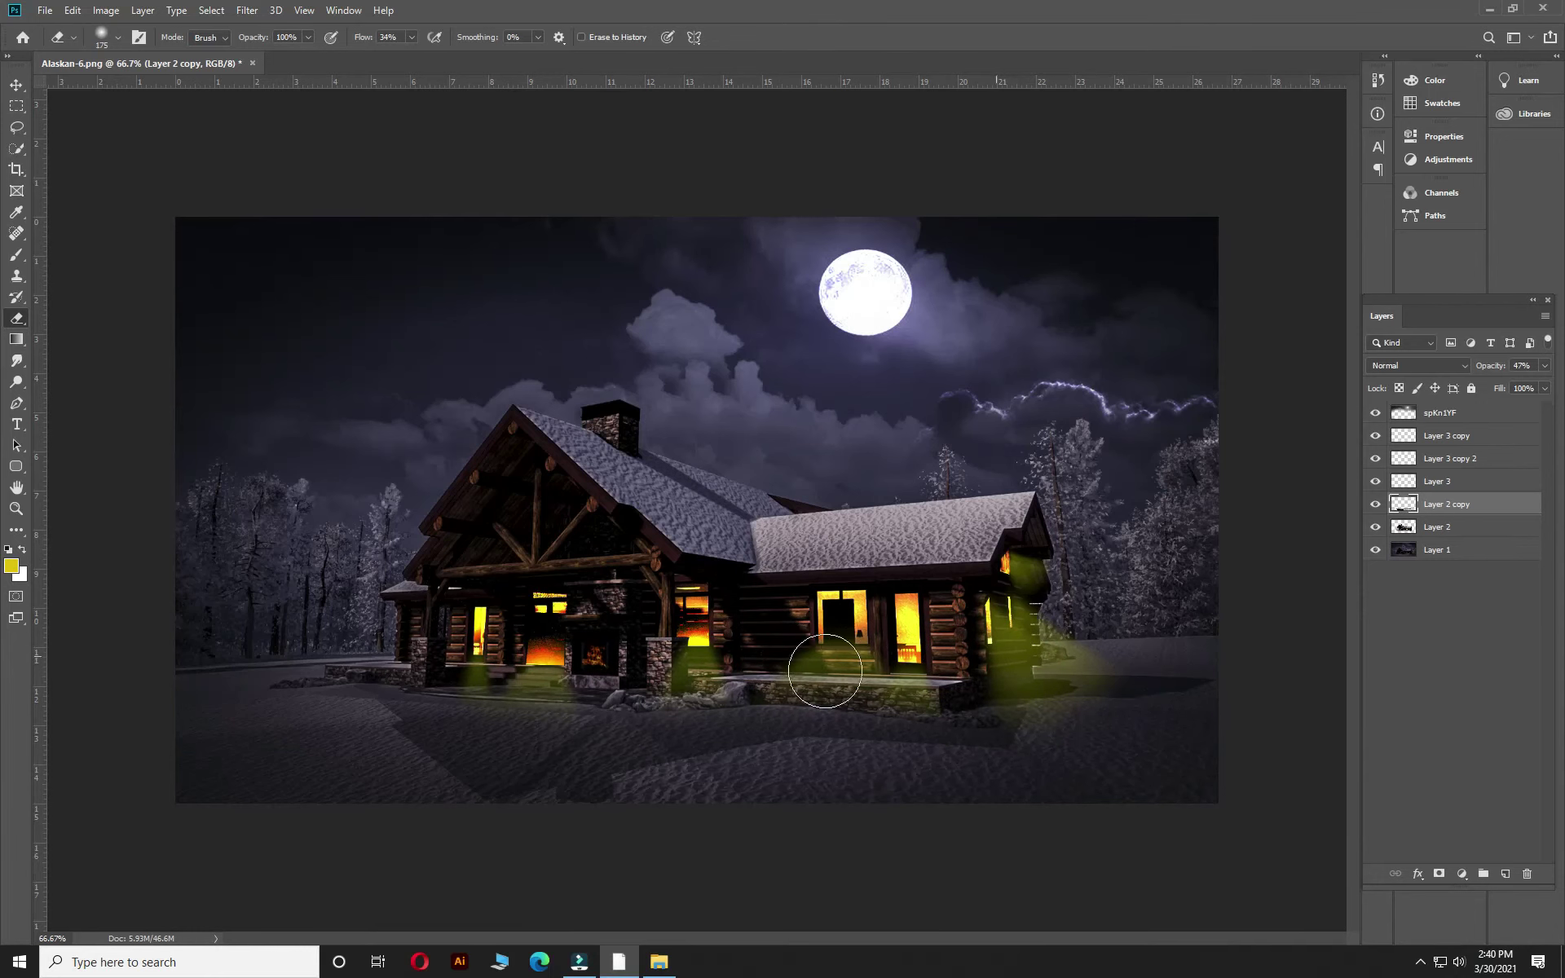
- Load the cabin layer's pixels as a selection
ctrl+alt+click(816, 604)
ctrl+click(827, 660)
key(ctrl+minus)
right_click(1395, 530)
click(1386, 573)
key(ctrl+1)
- Paint white with a Color Dodge brush at 47% flow along the roof edge right of the chimney
click(22, 549)
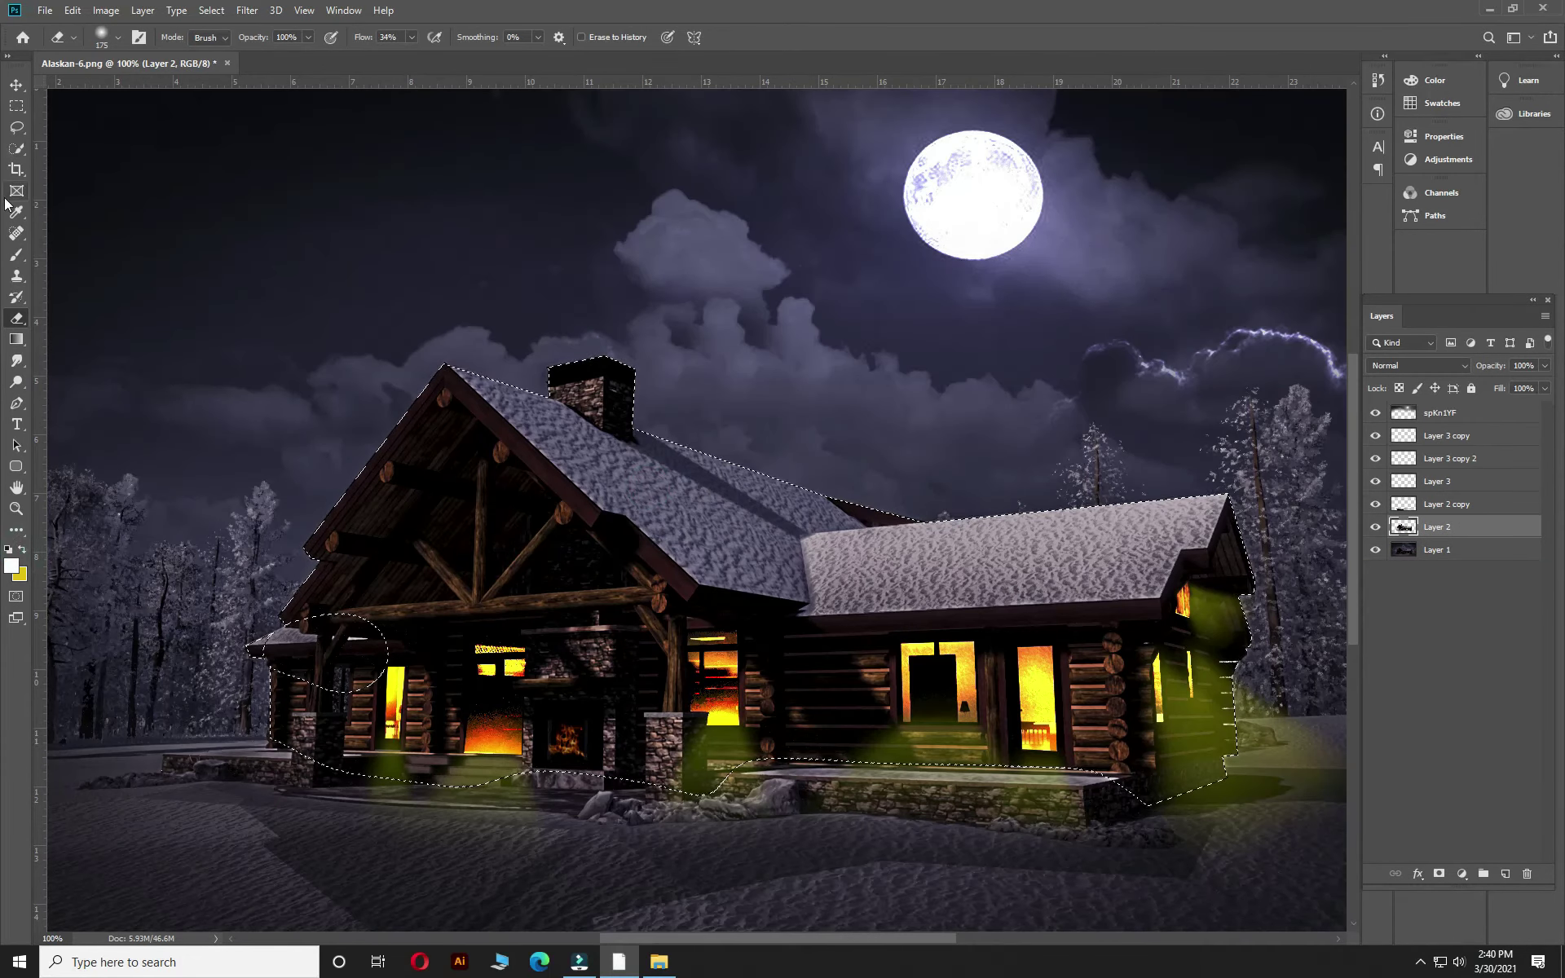
click(16, 254)
scroll(579, 368, up, 1)
key(bracketleft)
key(bracketleft)
key(bracketleft)
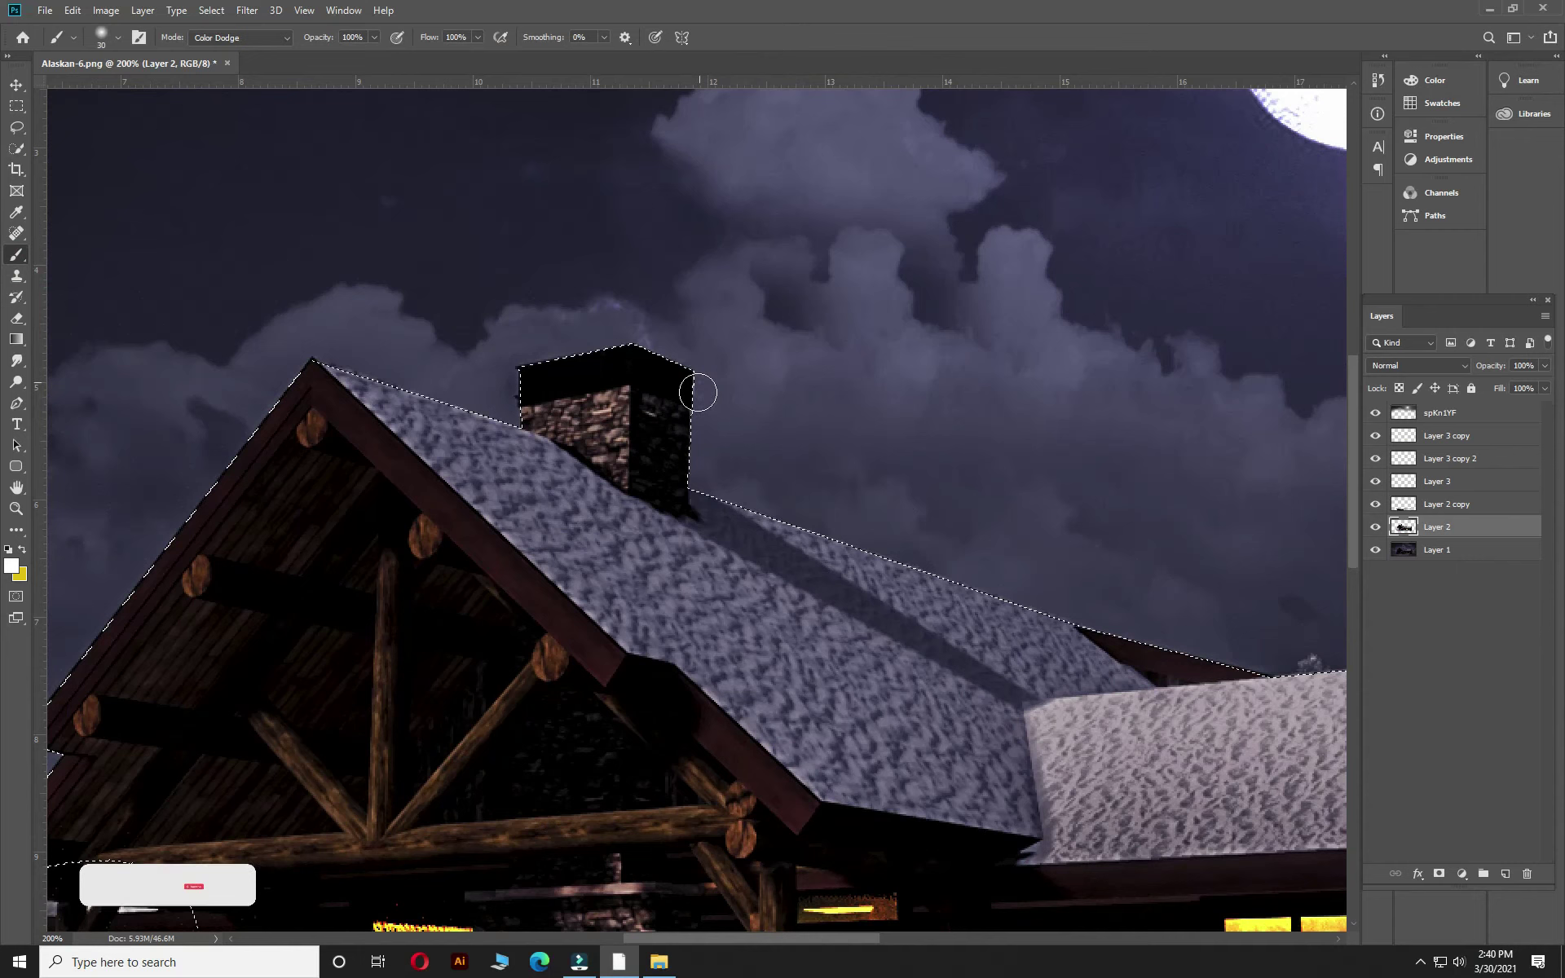
drag(477, 36, 444, 51)
mouse_move(676, 473)
mouse_down()
mouse_move(1081, 614)
mouse_move(781, 556)
mouse_up()
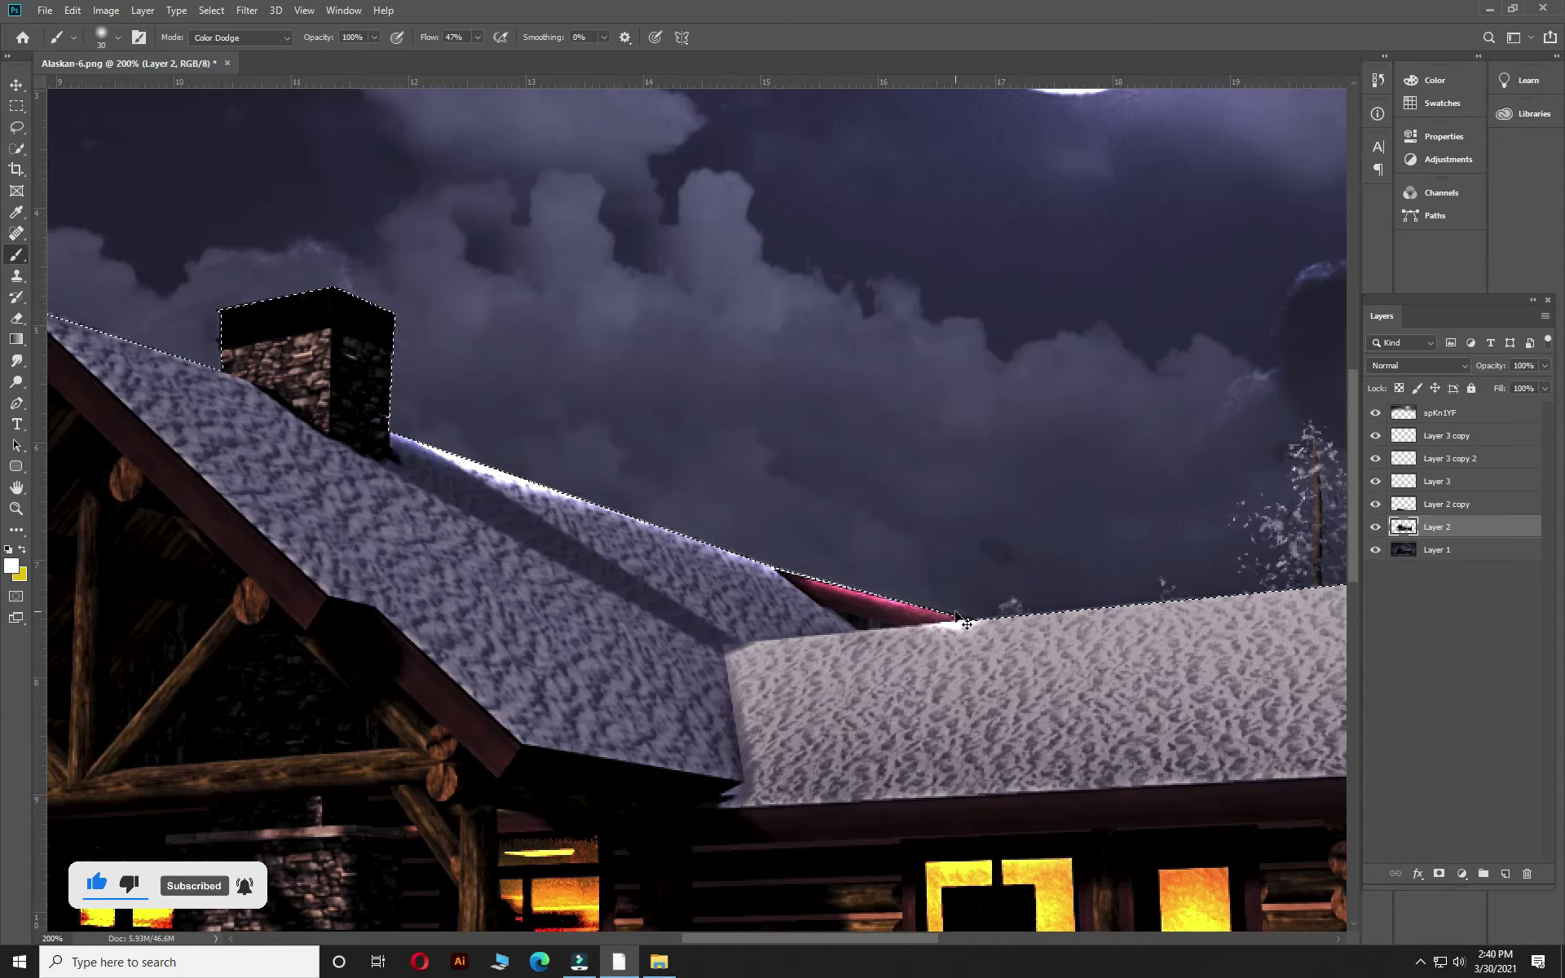
- At 10% flow and brush size 125, softly brighten the roof ridge and chimney area, then deselect
key(ctrl+minus)
click(478, 37)
drag(478, 54, 455, 52)
key(bracketright)
key(bracketright)
key(bracketright)
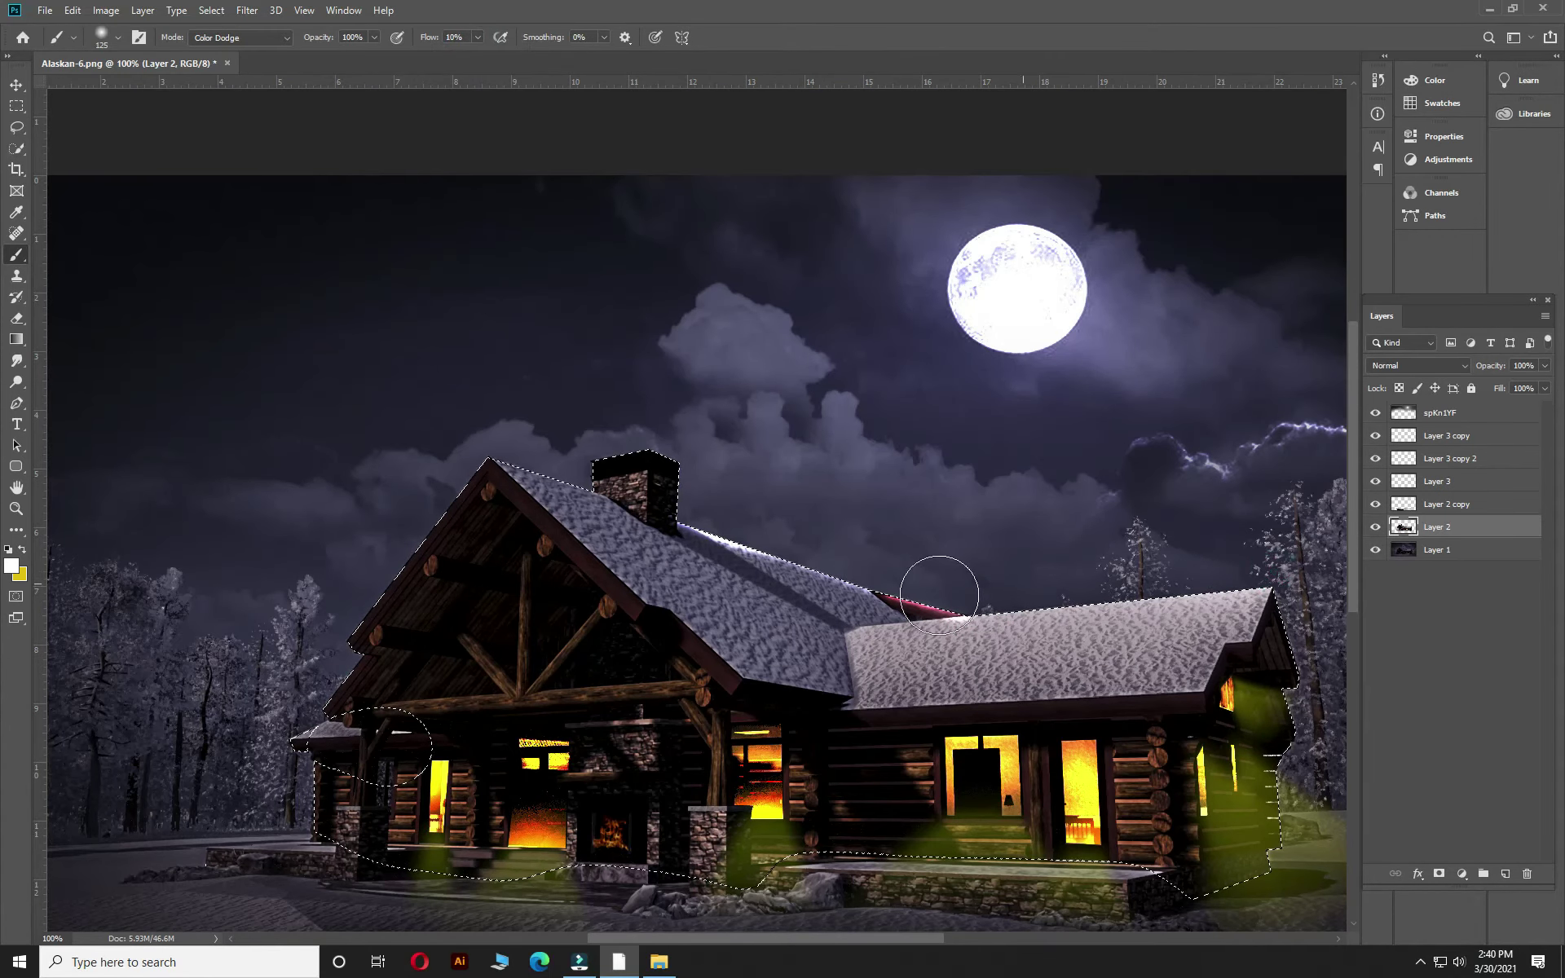
drag(916, 562, 775, 524)
click(666, 445)
drag(689, 451, 516, 454)
key(ctrl+d)
key(ctrl+minus)
ctrl+alt+click(789, 559)
ctrl+click(733, 538)
- Merge visible layers and add Clarity +17 plus a dark vignette in Camera Raw
ctrl+alt+click(681, 518)
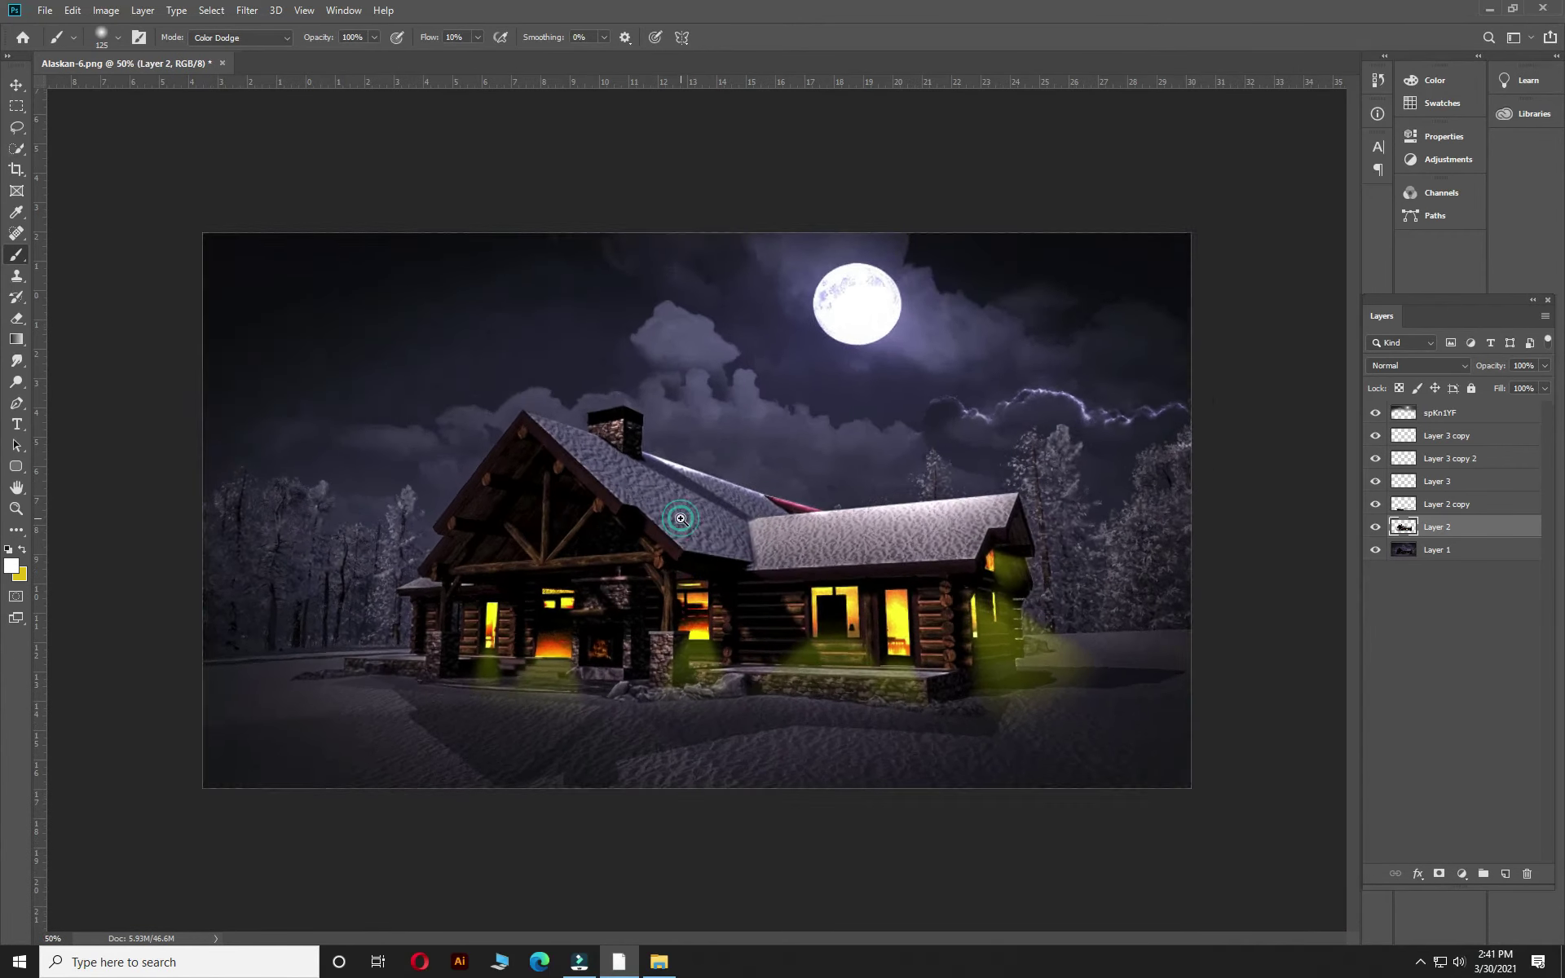
key(ctrl+shift+e)
key(ctrl+shift+a)
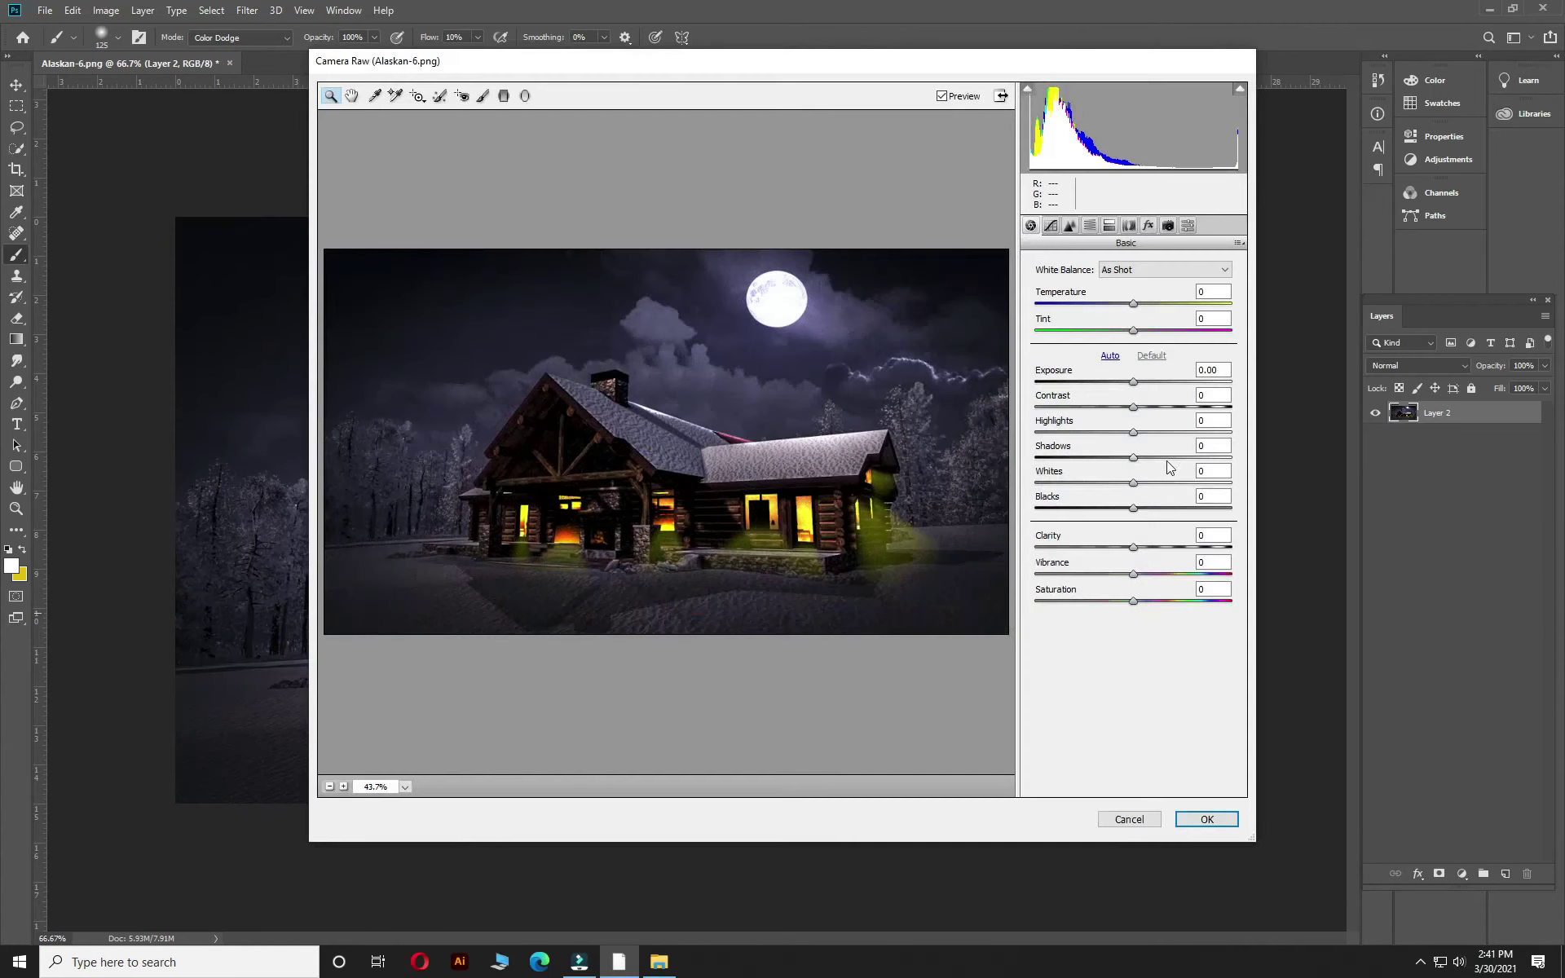
drag(1137, 547, 1170, 549)
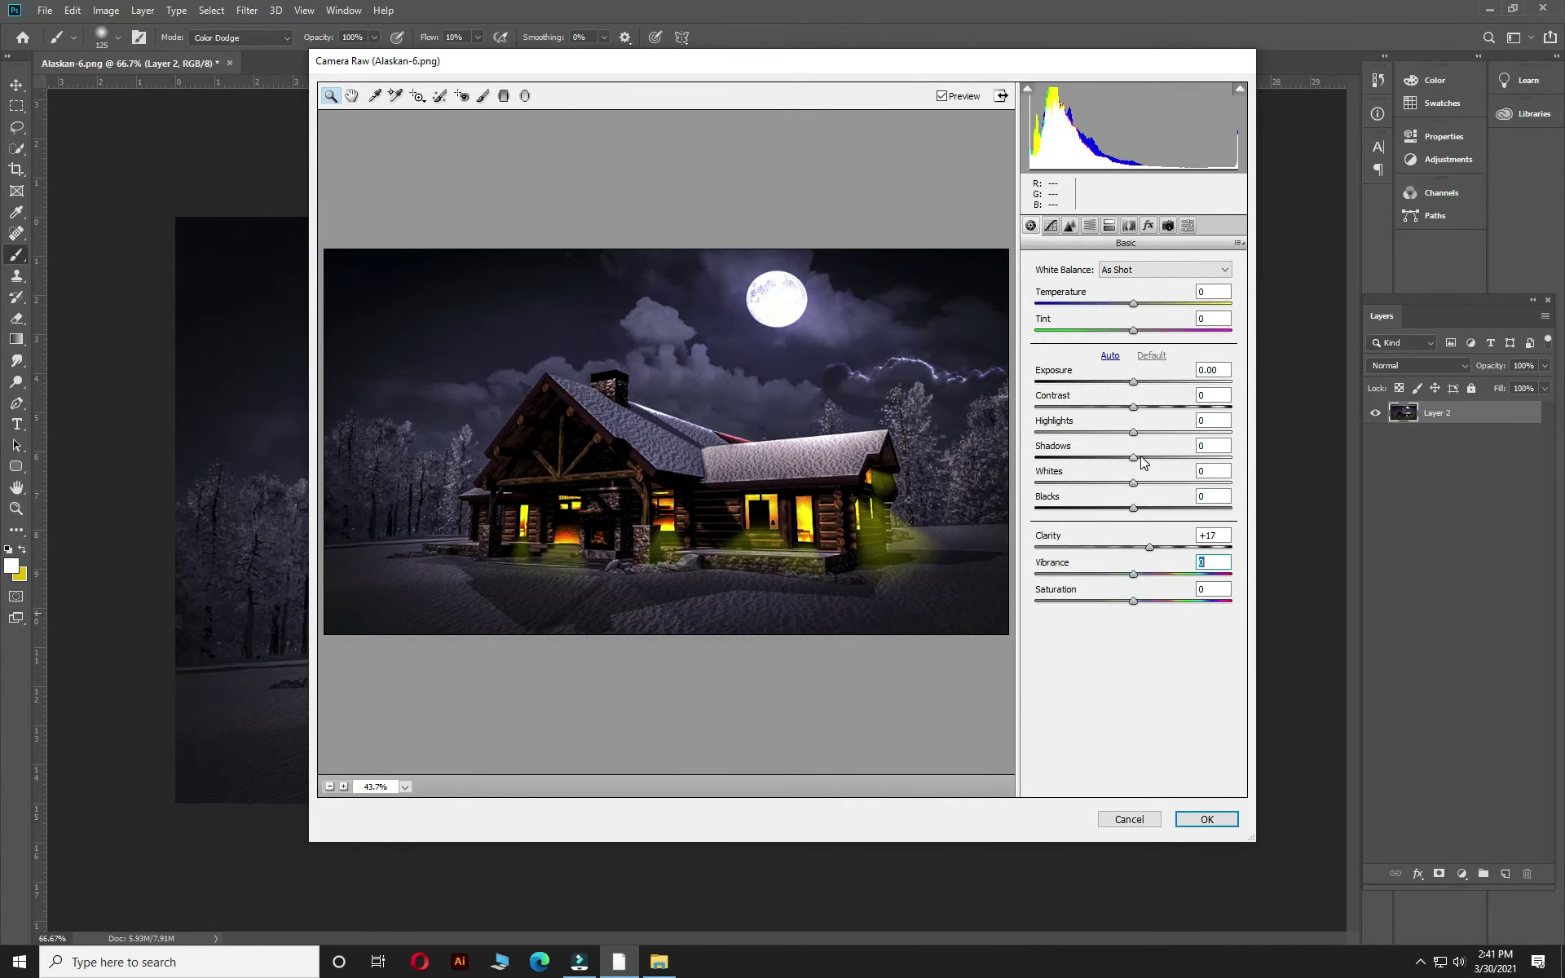
click(1147, 225)
drag(1134, 432, 1125, 433)
key(Return)
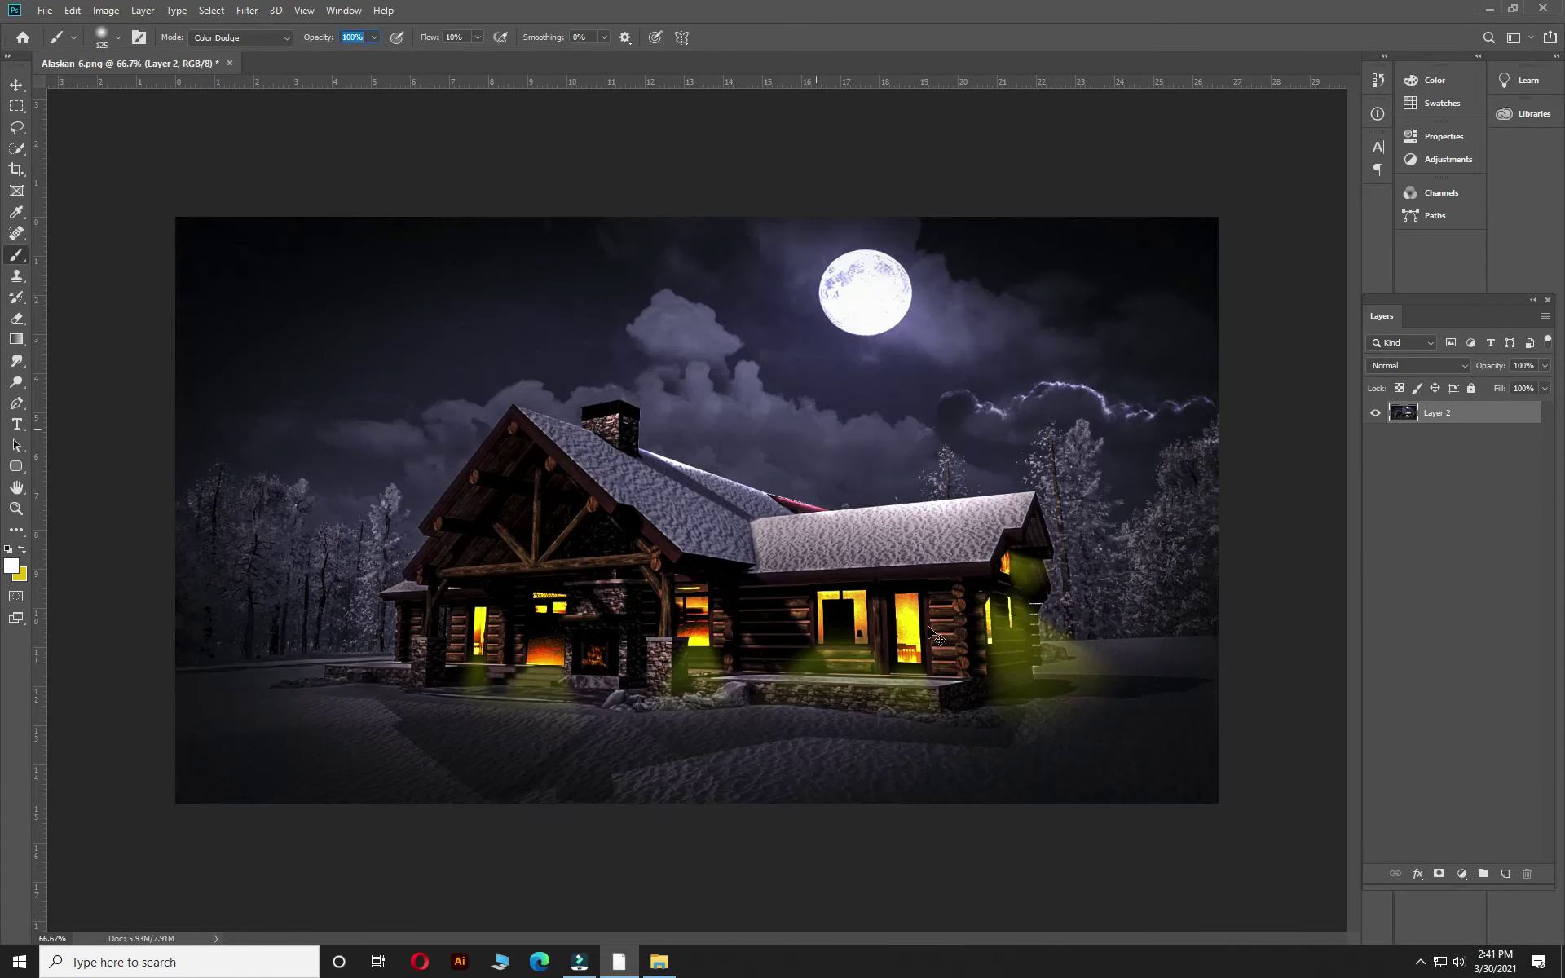
- Shift the midtones toward blue with Color Balance at +22
key(ctrl+b)
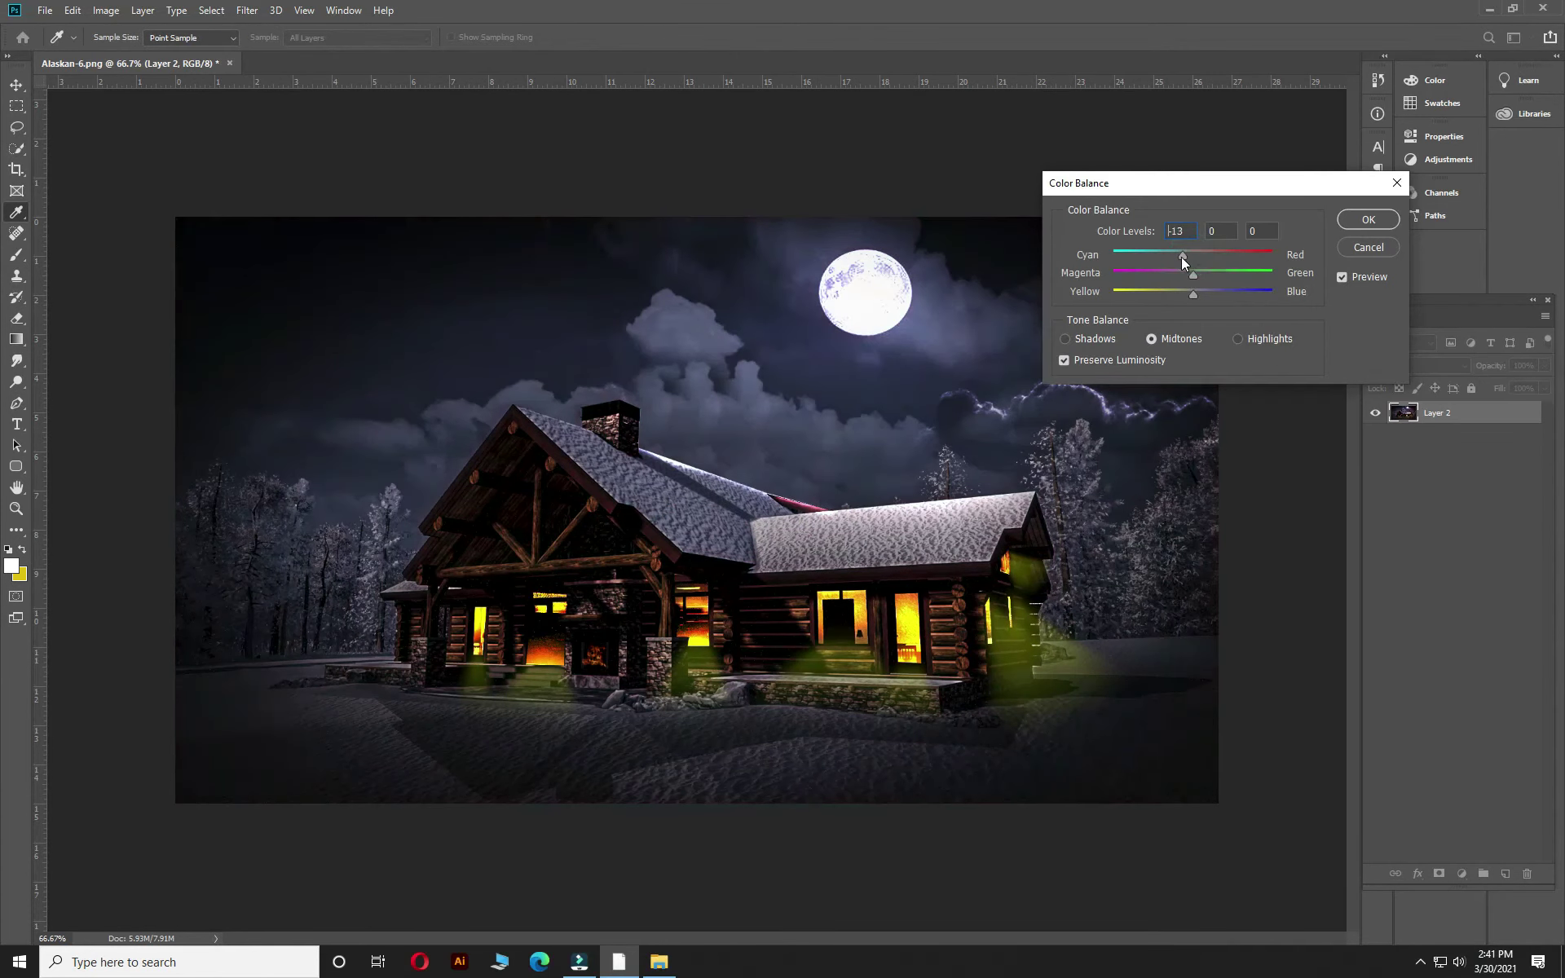
drag(1181, 256, 1211, 292)
key(Return)
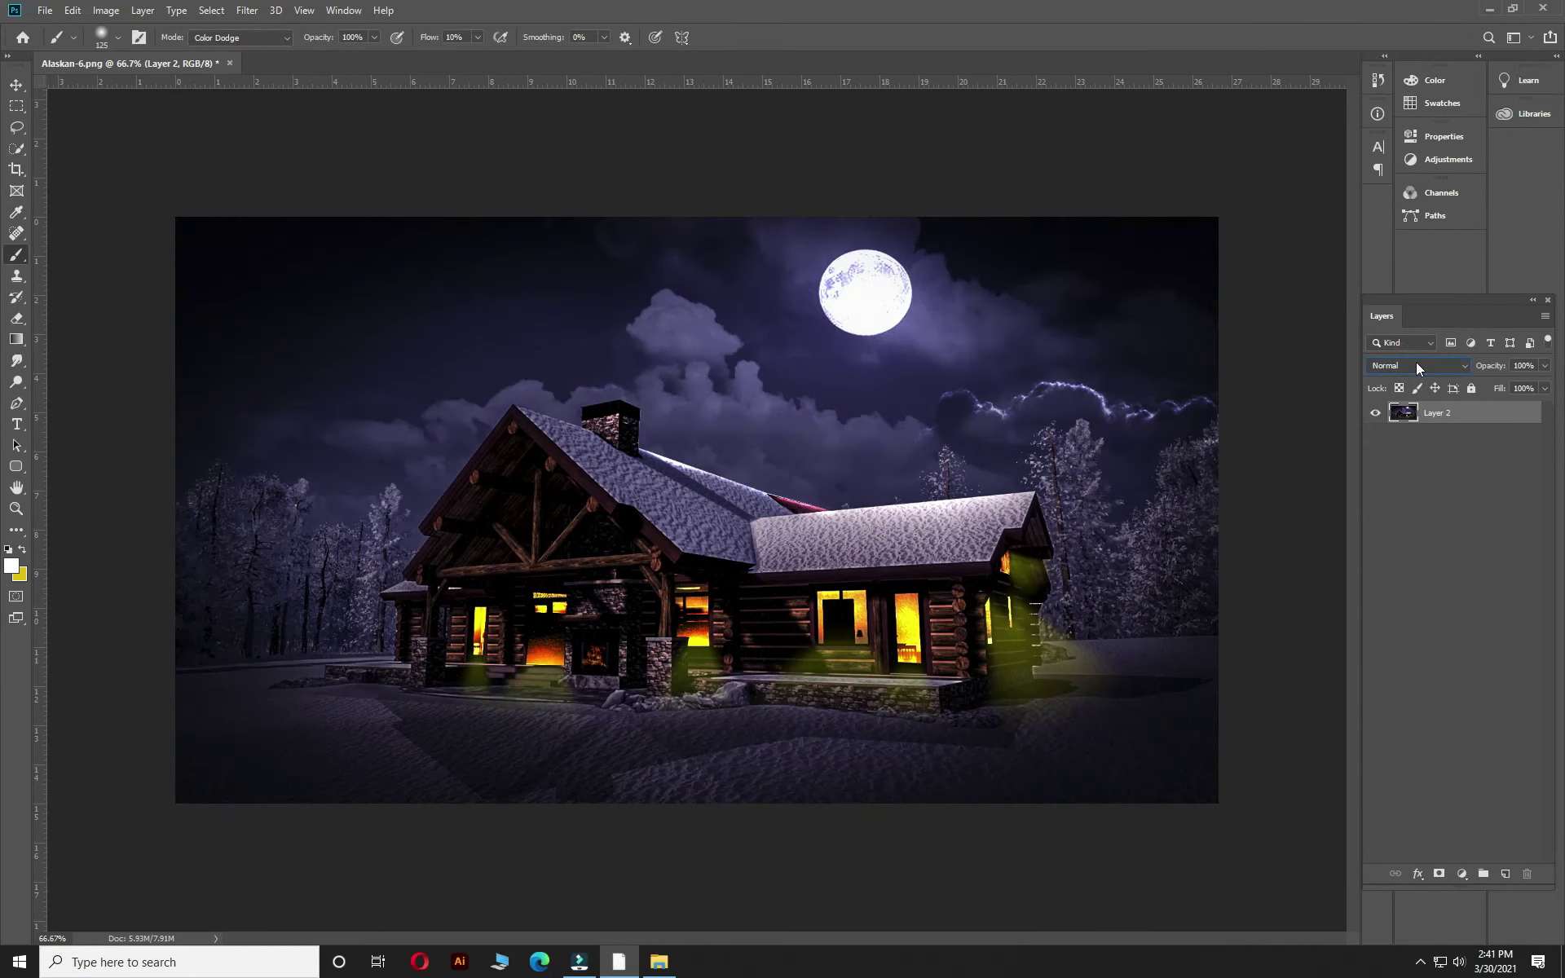
click(1460, 874)
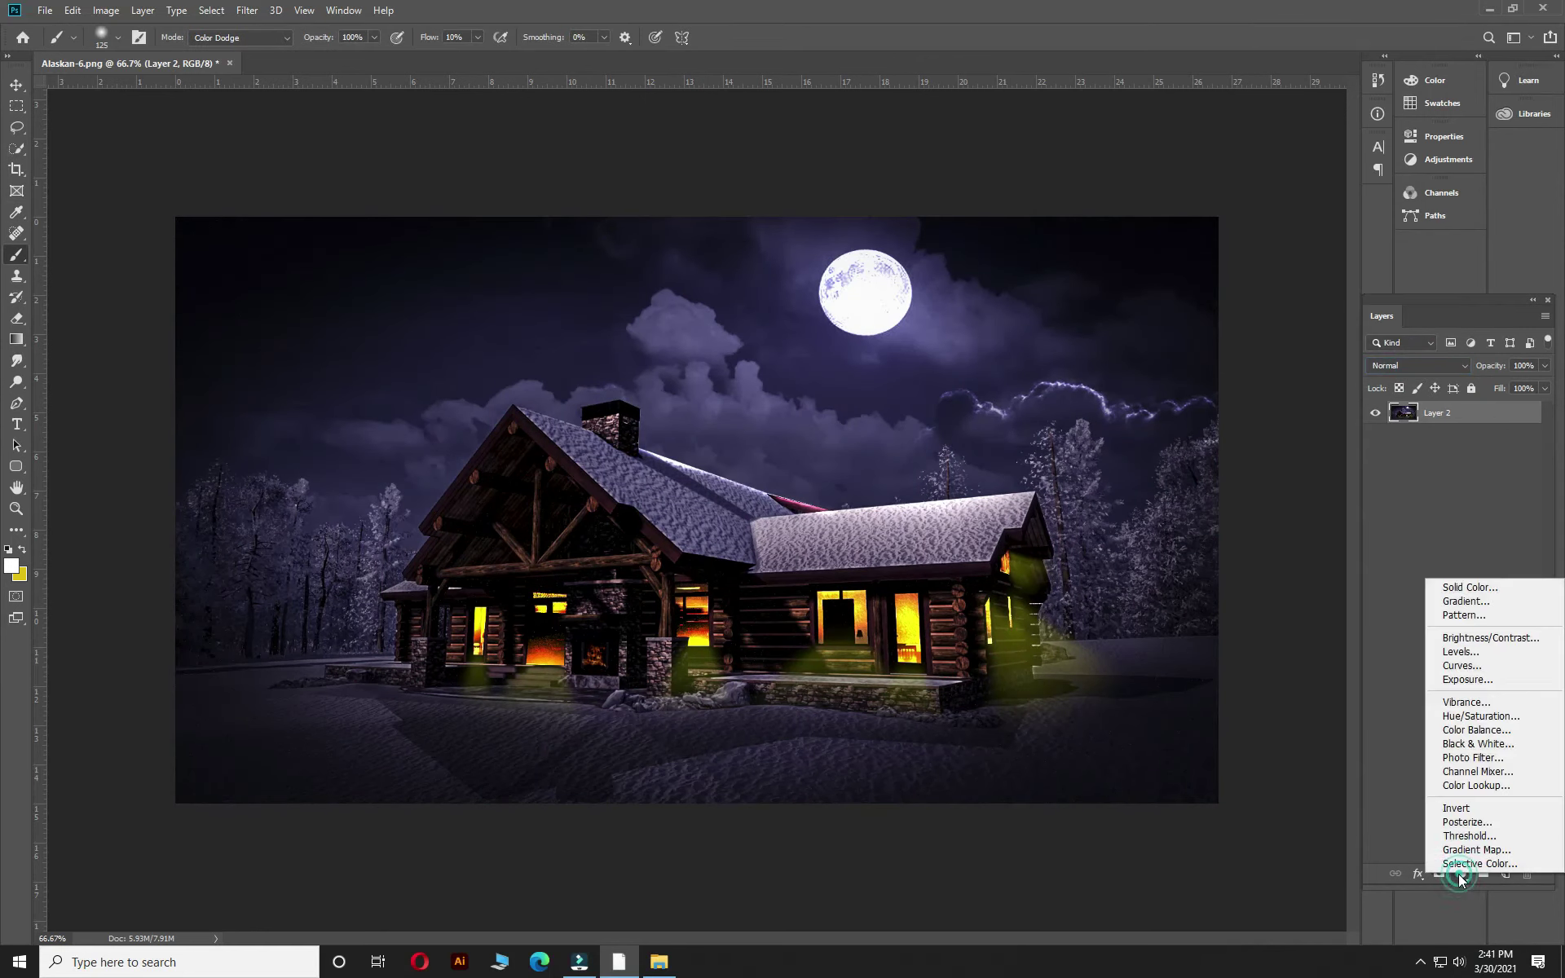
- Add a Color Lookup adjustment layer with a 3DLUT at 10% opacity
click(1475, 785)
click(1301, 184)
click(1271, 237)
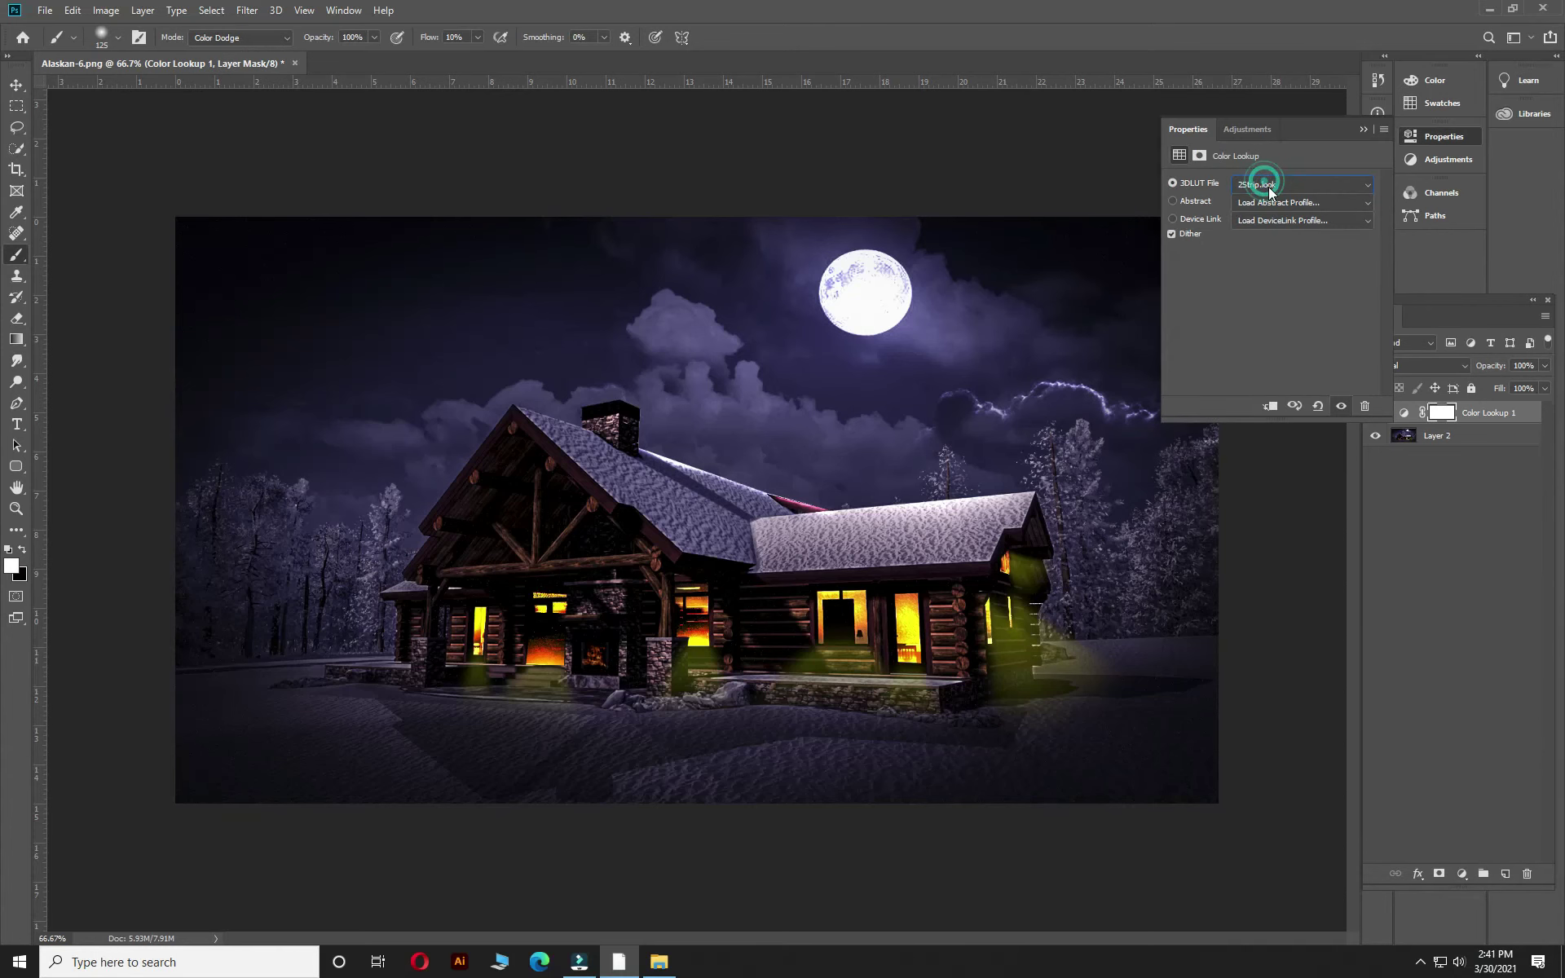
scroll(1269, 188, down, 1)
scroll(1269, 188, down, 1)
scroll(1269, 188, down, 1)
scroll(1270, 189, up, 3)
scroll(1270, 188, down, 2)
scroll(1269, 189, down, 1)
scroll(1269, 189, down, 1)
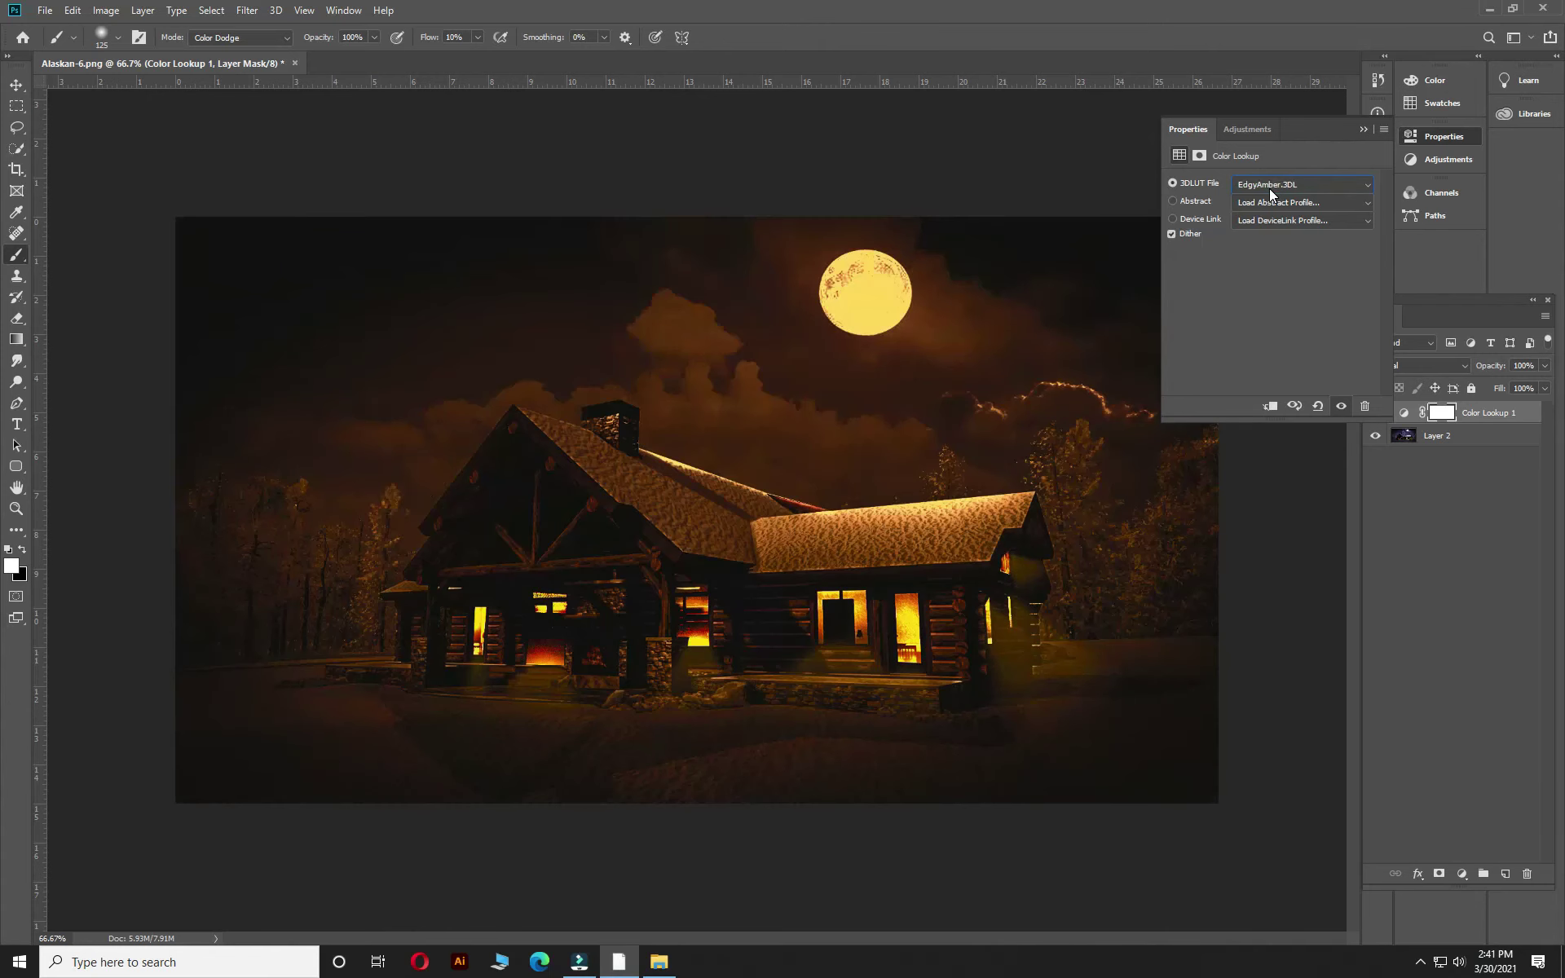
scroll(1269, 188, down, 2)
click(1362, 129)
drag(1545, 365, 1477, 388)
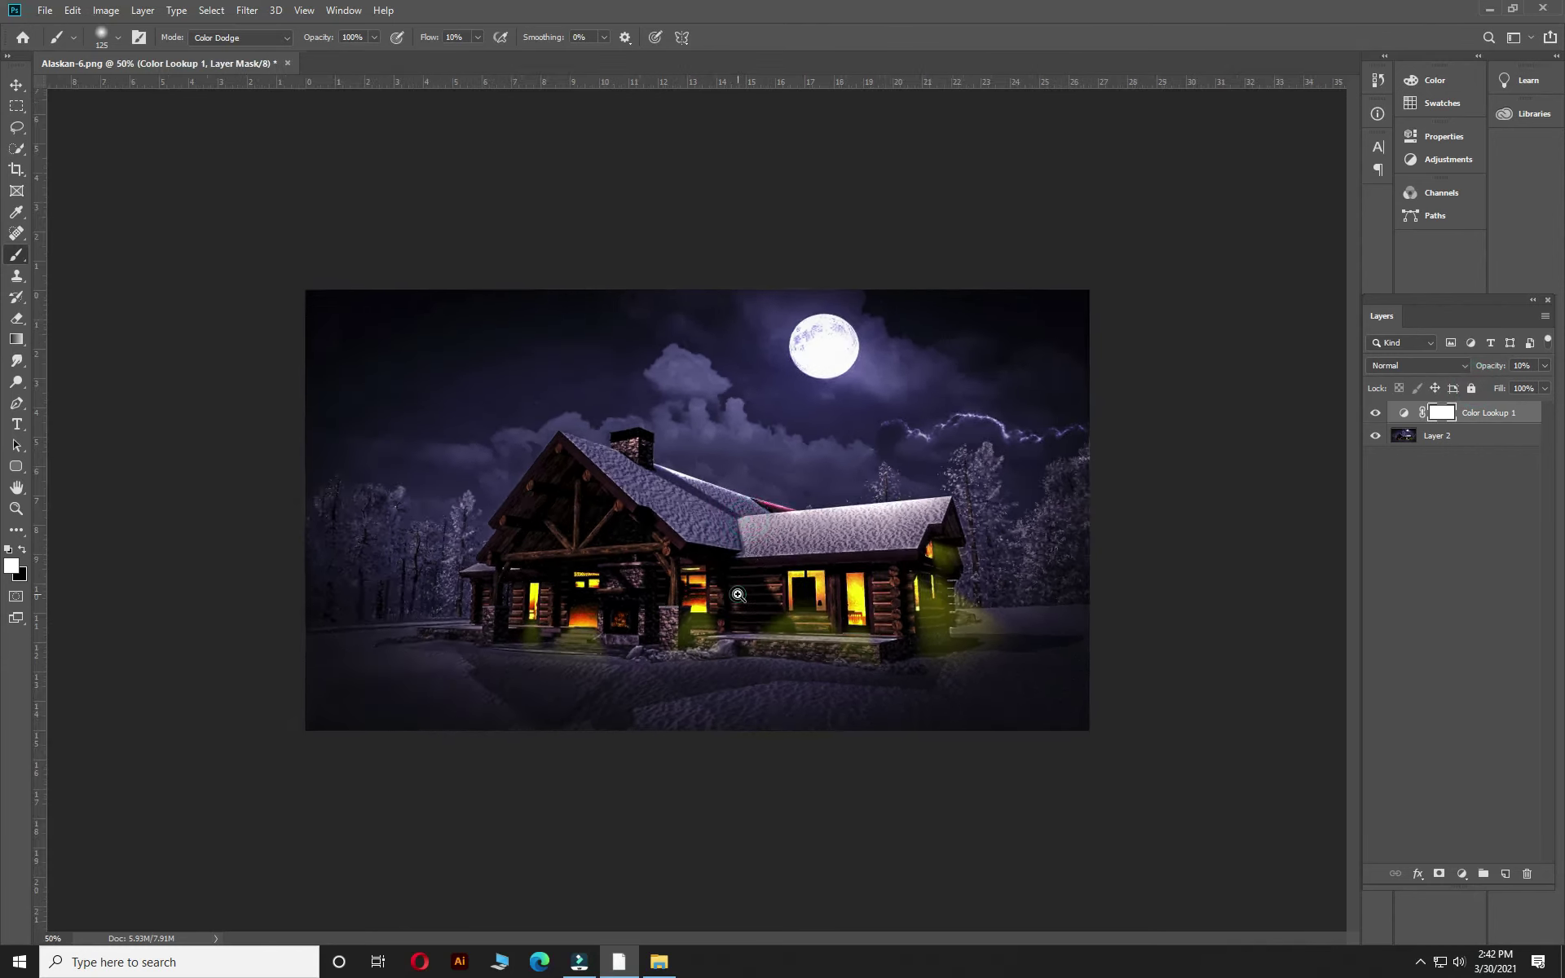
- Merge and save the image, then undo the merge to keep layers separate
key(ctrl+shift+e)
key(ctrl+s)
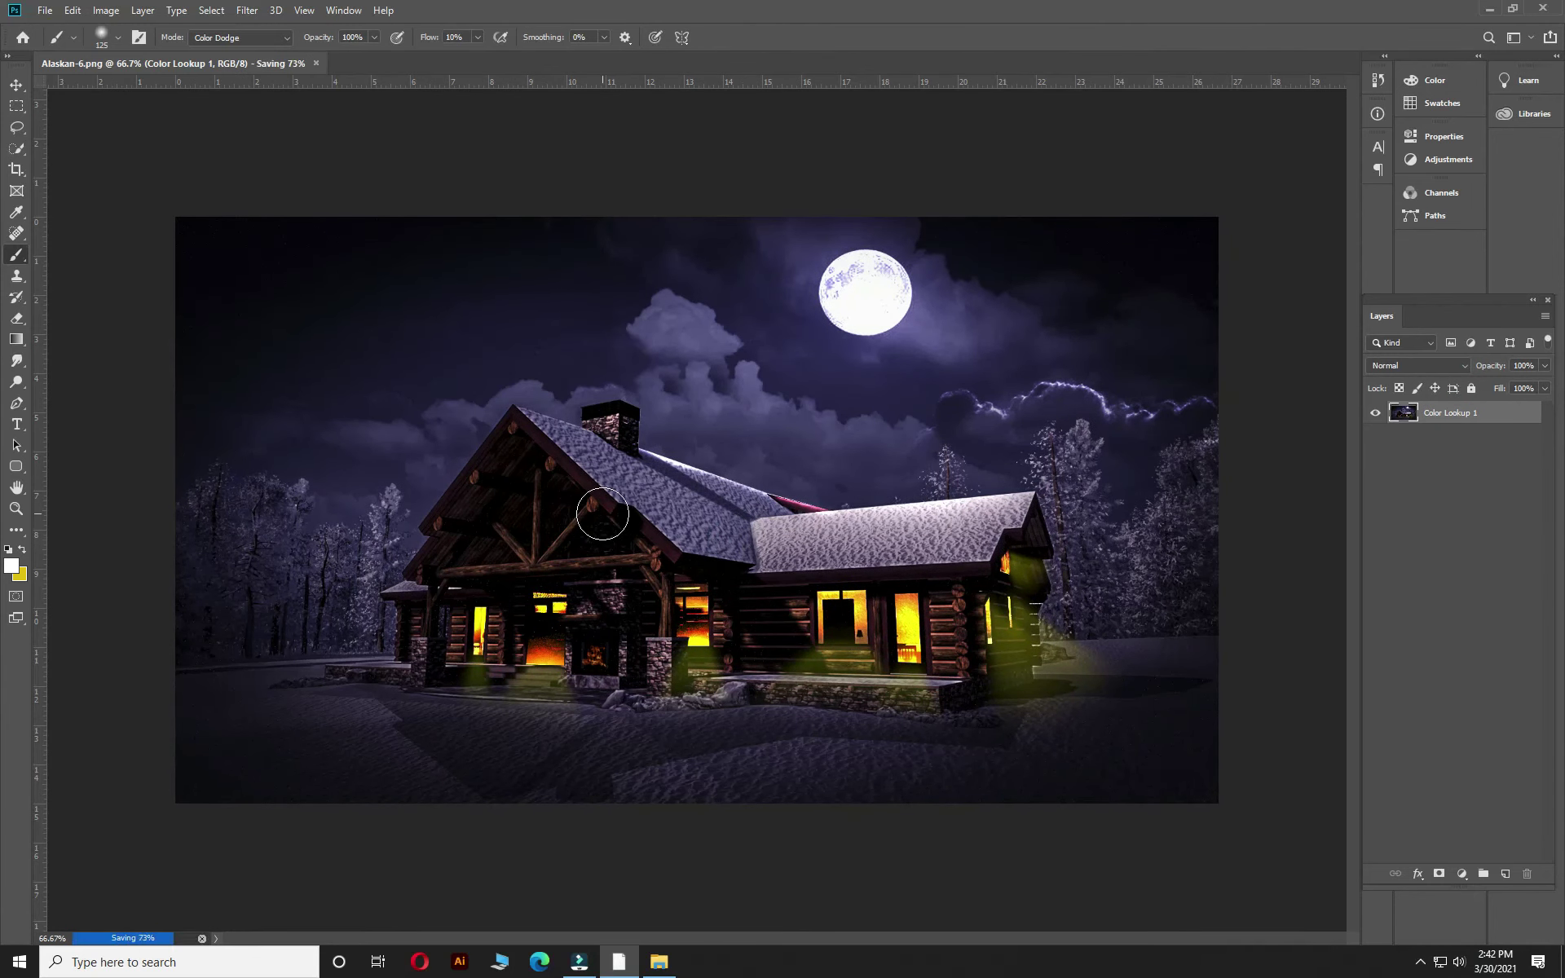
key(ctrl+z)
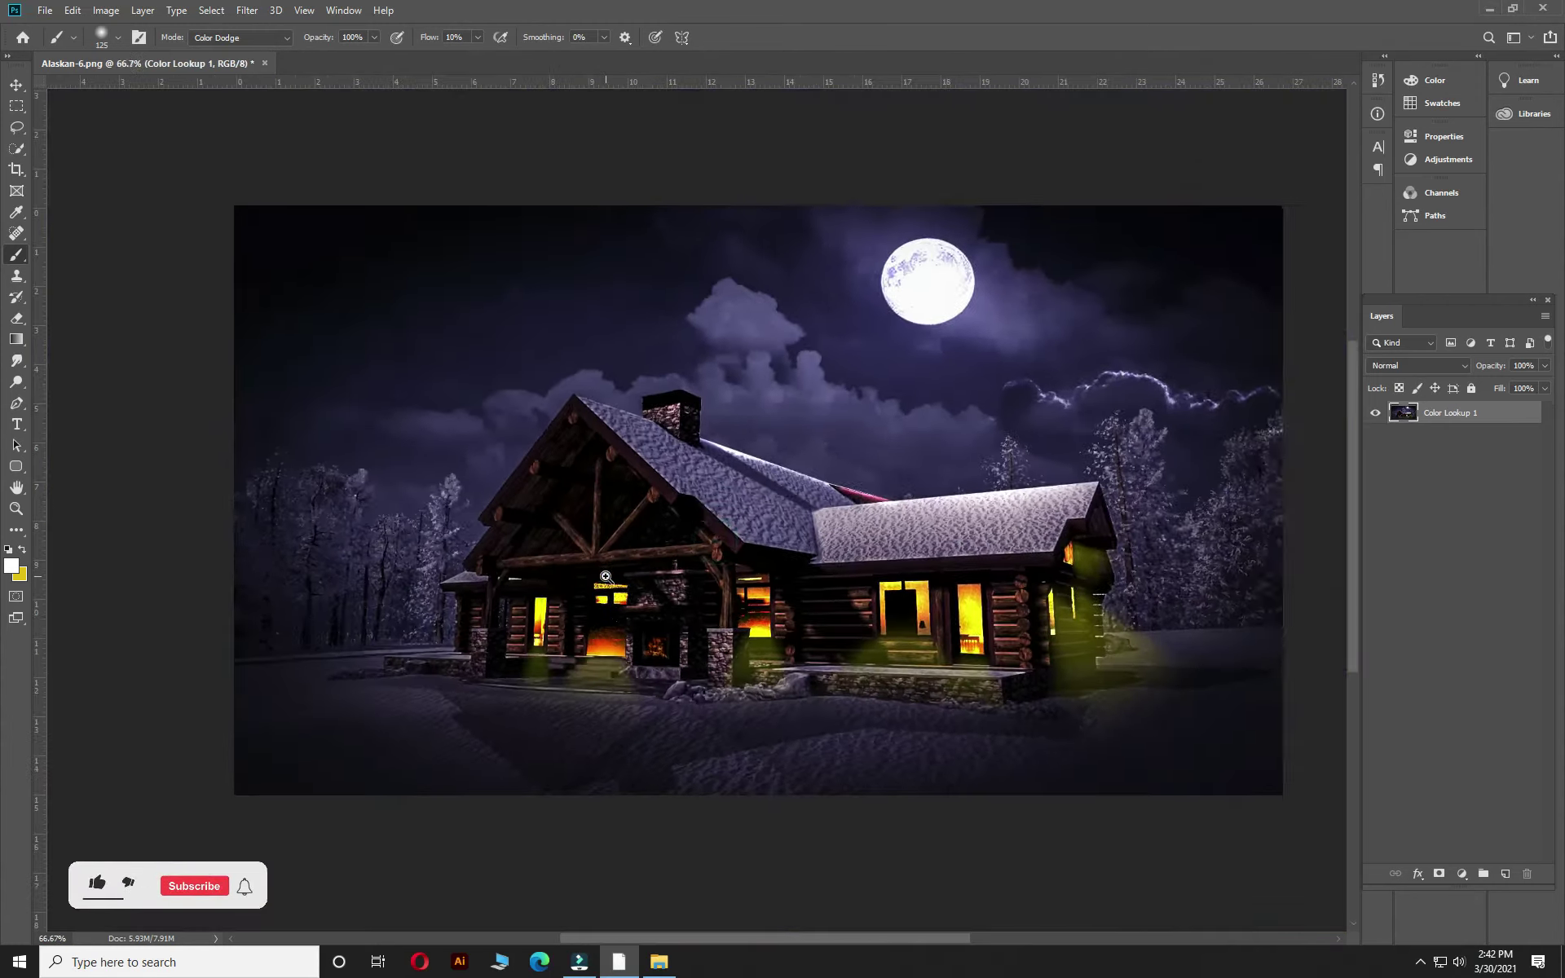
- Drag the lantern image from File Explorer onto the canvas
click(657, 962)
drag(487, 196, 640, 961)
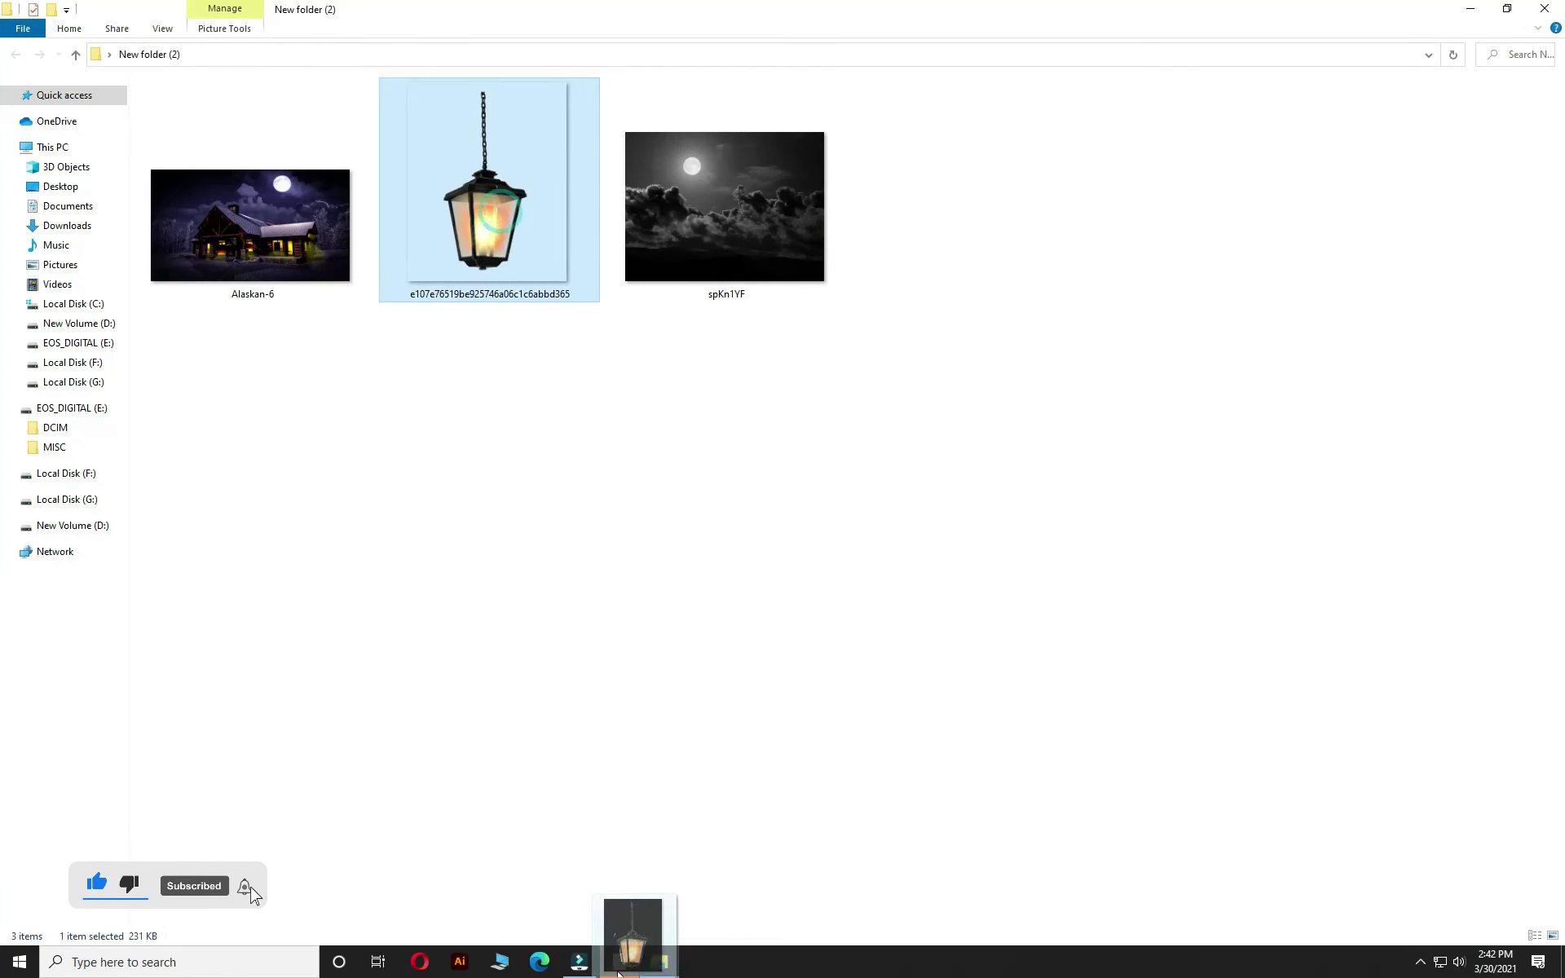
drag(627, 960, 617, 469)
- Place and rasterize the lantern, then scale it and position it under the front gable
key(Return)
click(790, 455)
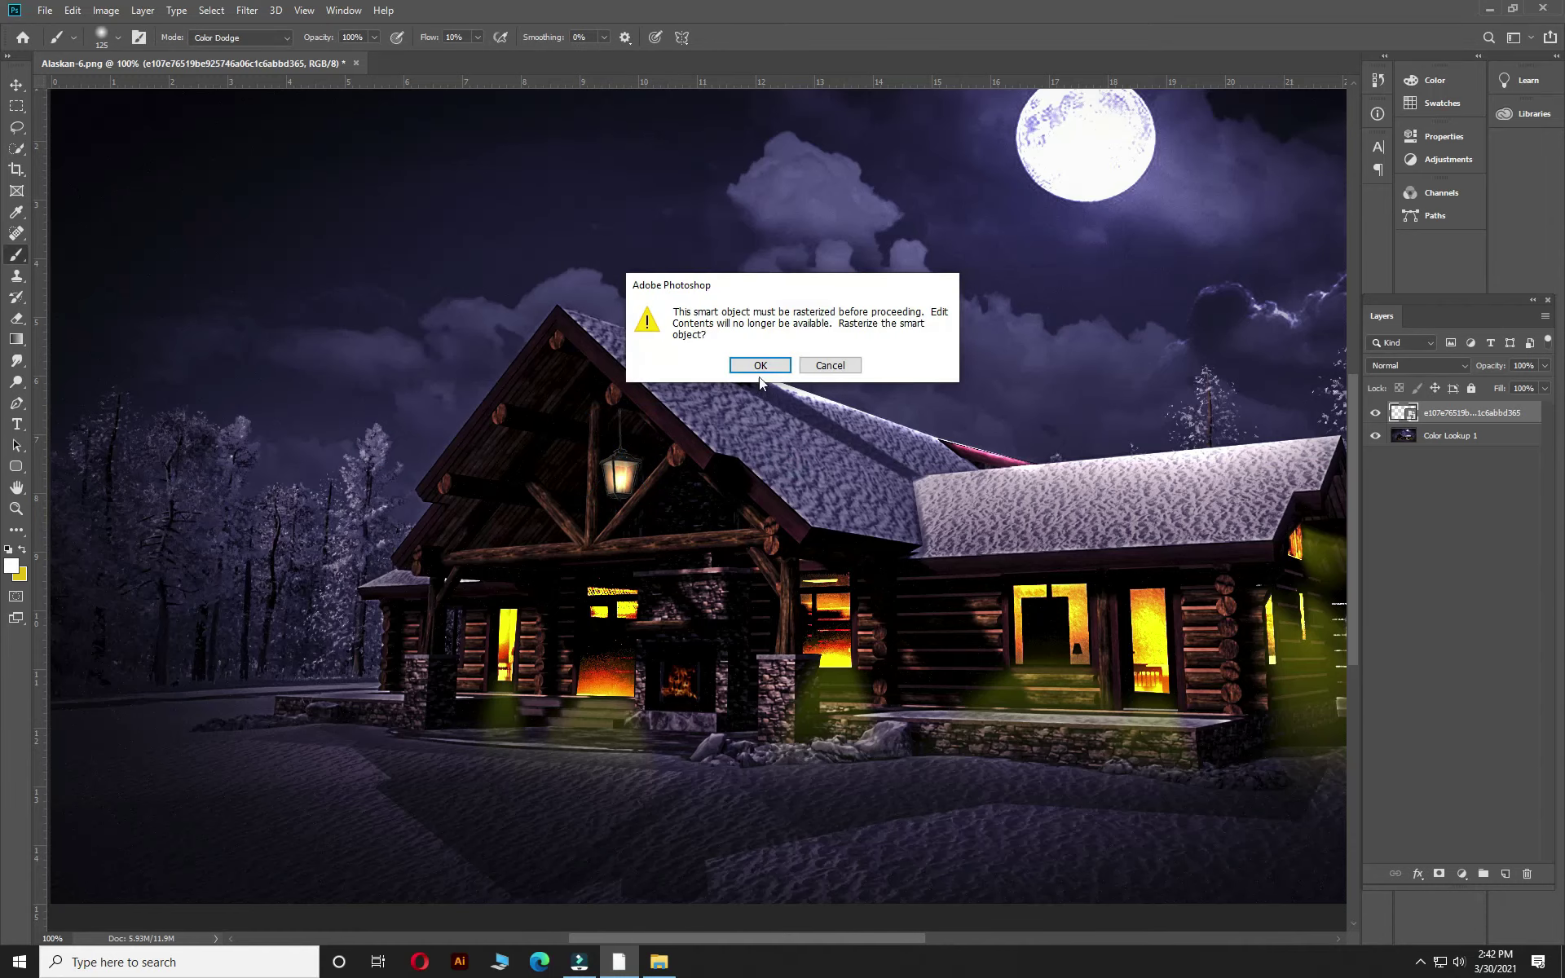
click(745, 362)
scroll(587, 448, up, 1)
scroll(605, 486, up, 1)
key(ctrl+t)
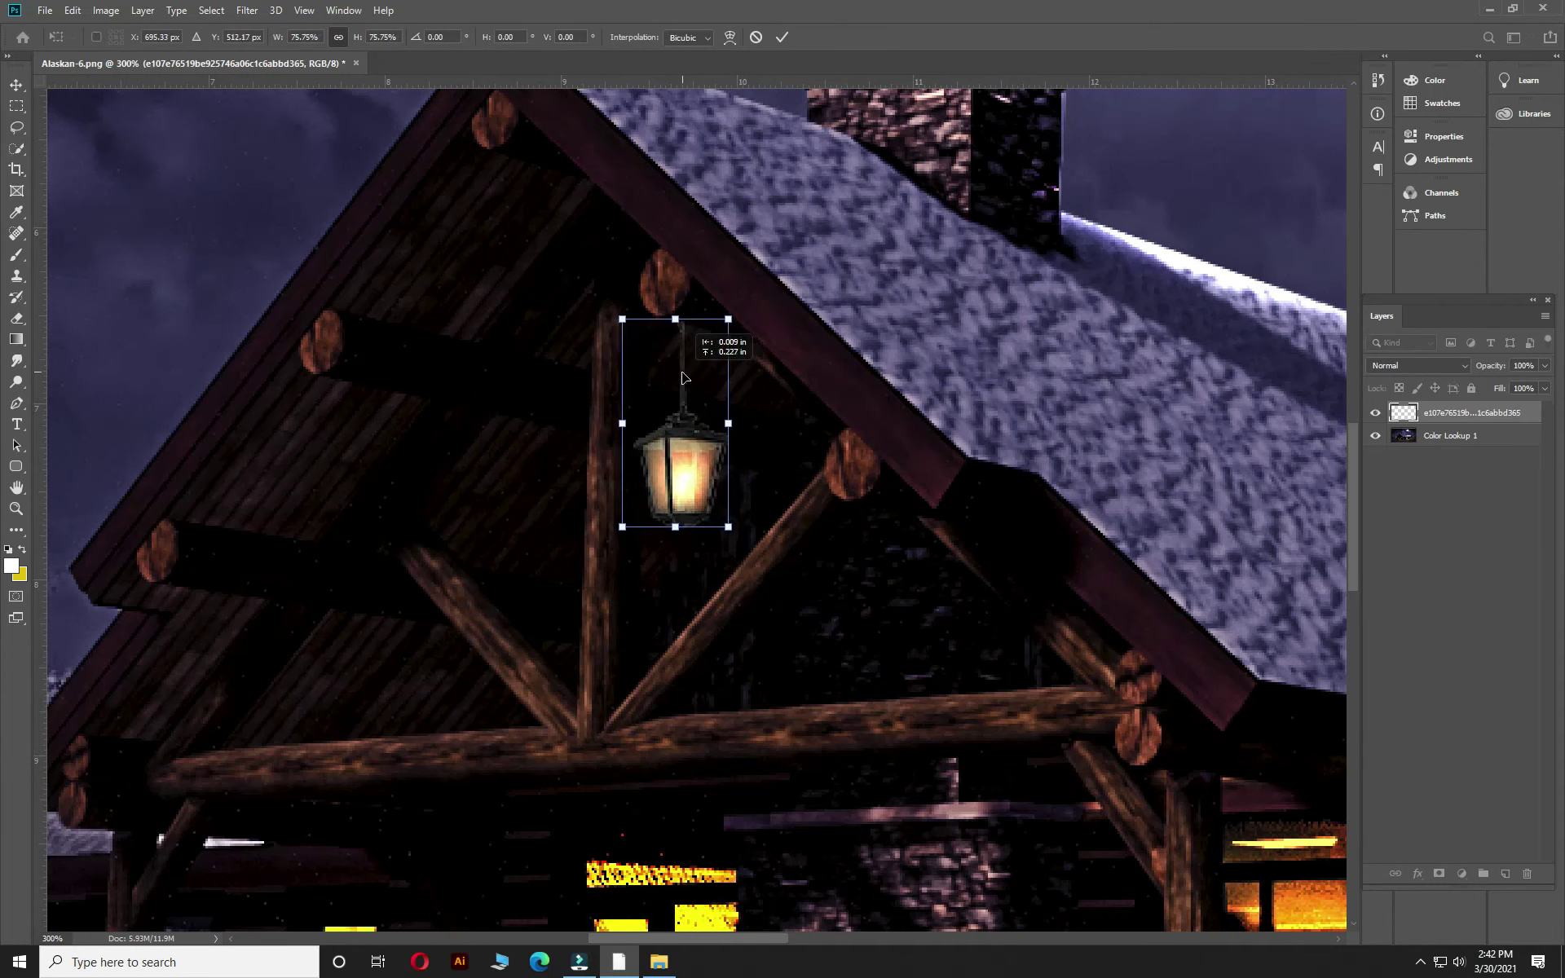
key(Return)
key(ctrl+0)
- Boost the lantern's saturation to +100 with Hue/Saturation
key(ctrl+u)
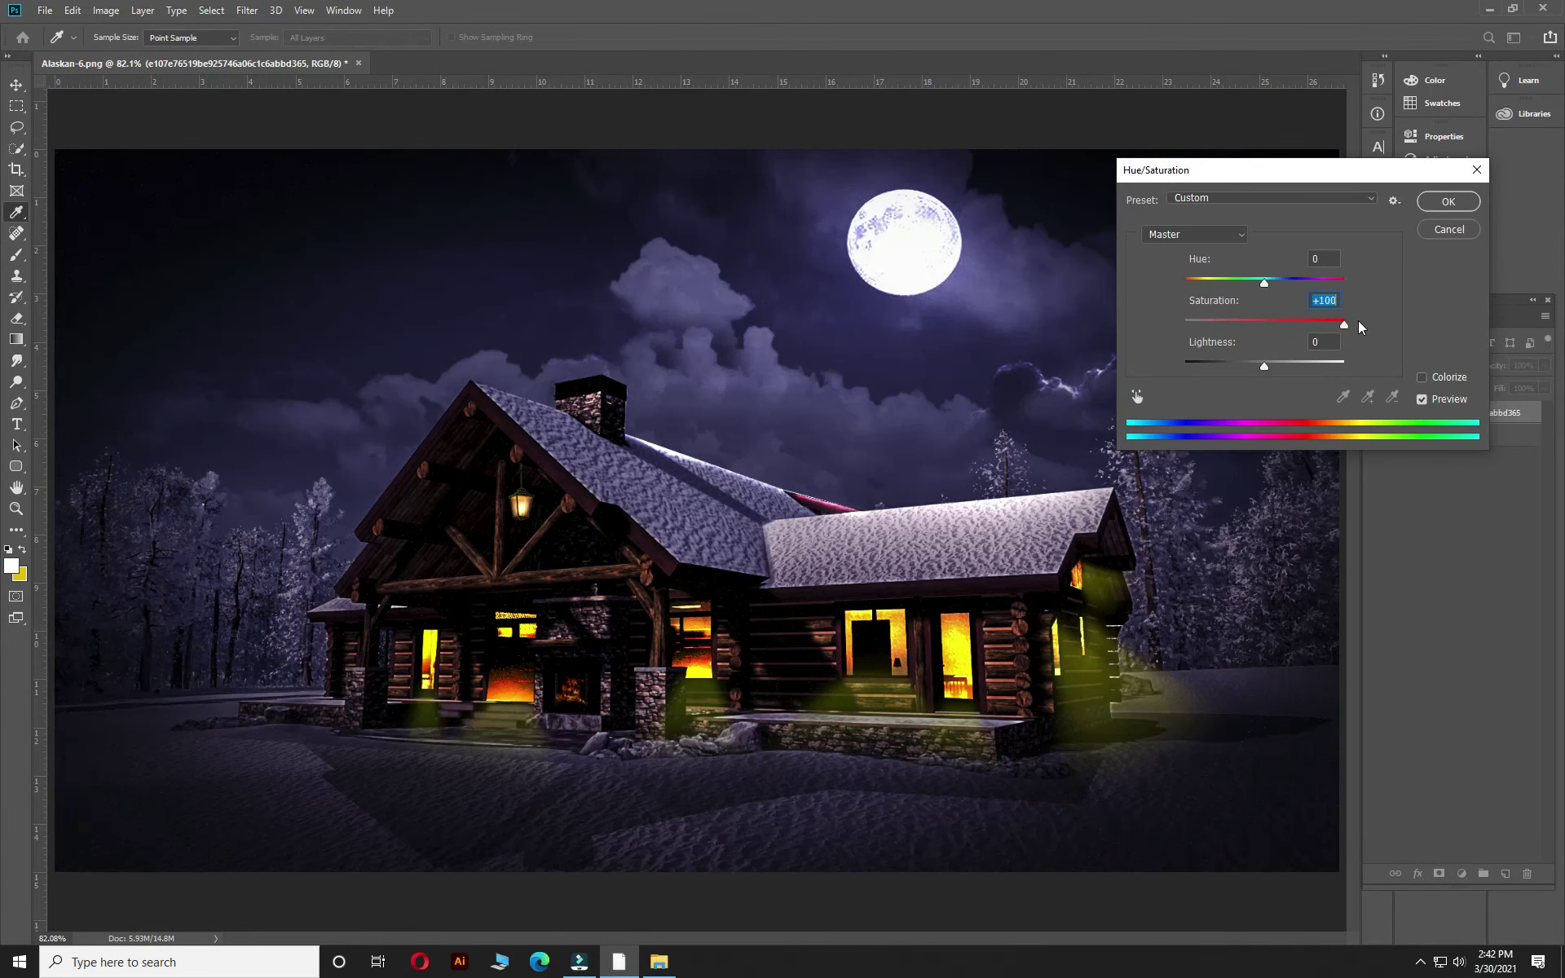
key(Return)
key(b)
key(alt+bracketleft)
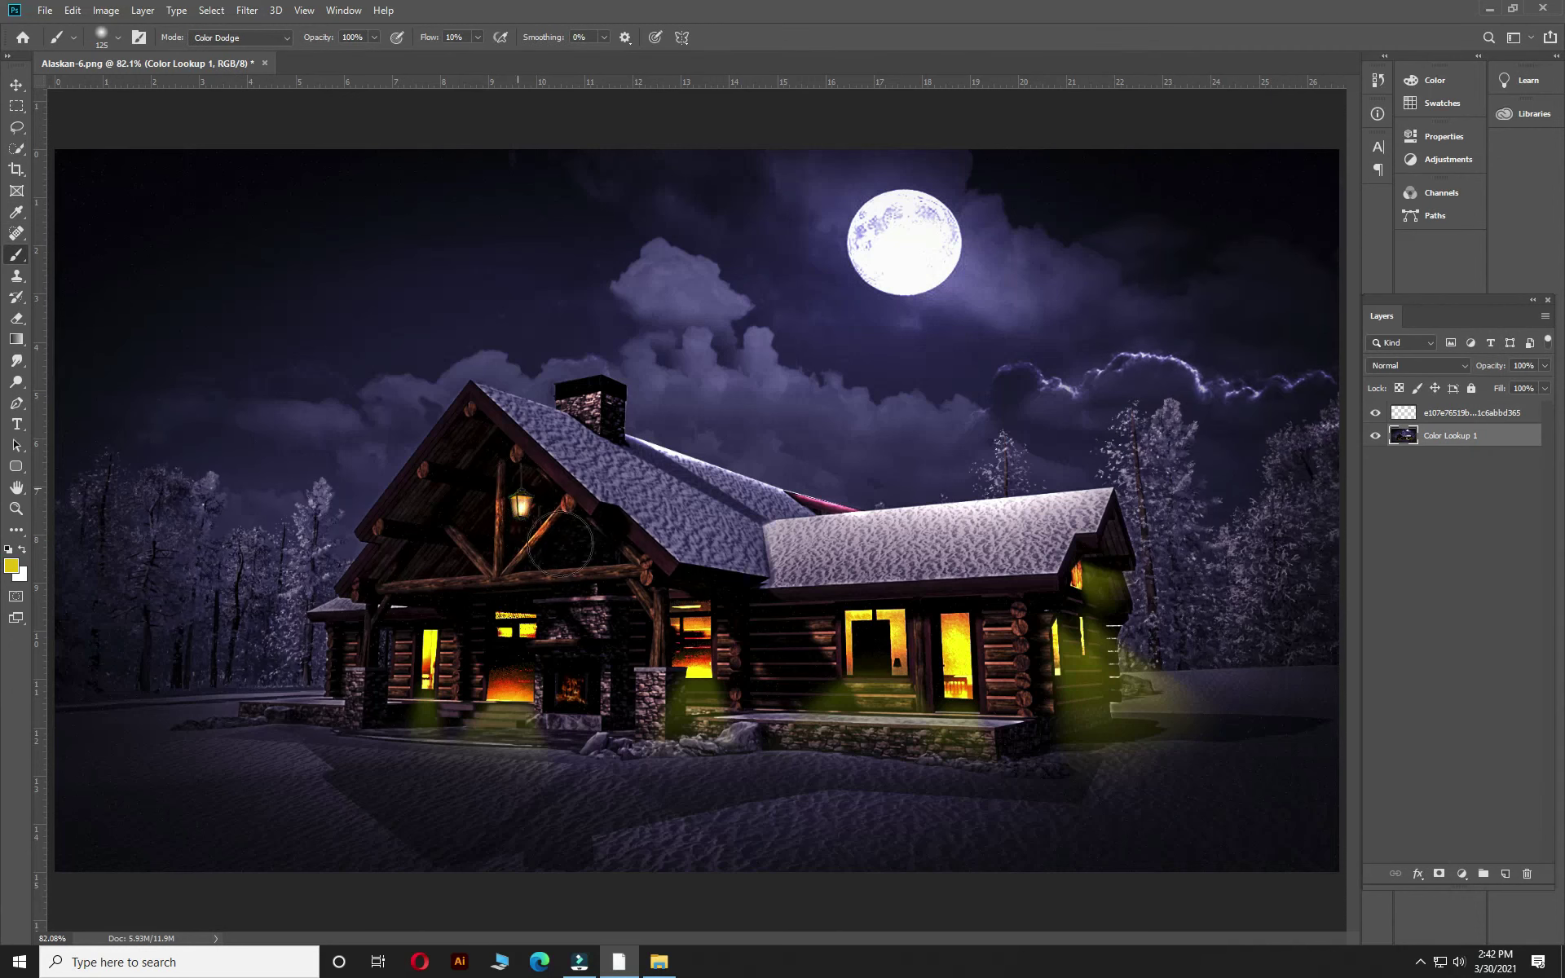
scroll(559, 566, down, 3)
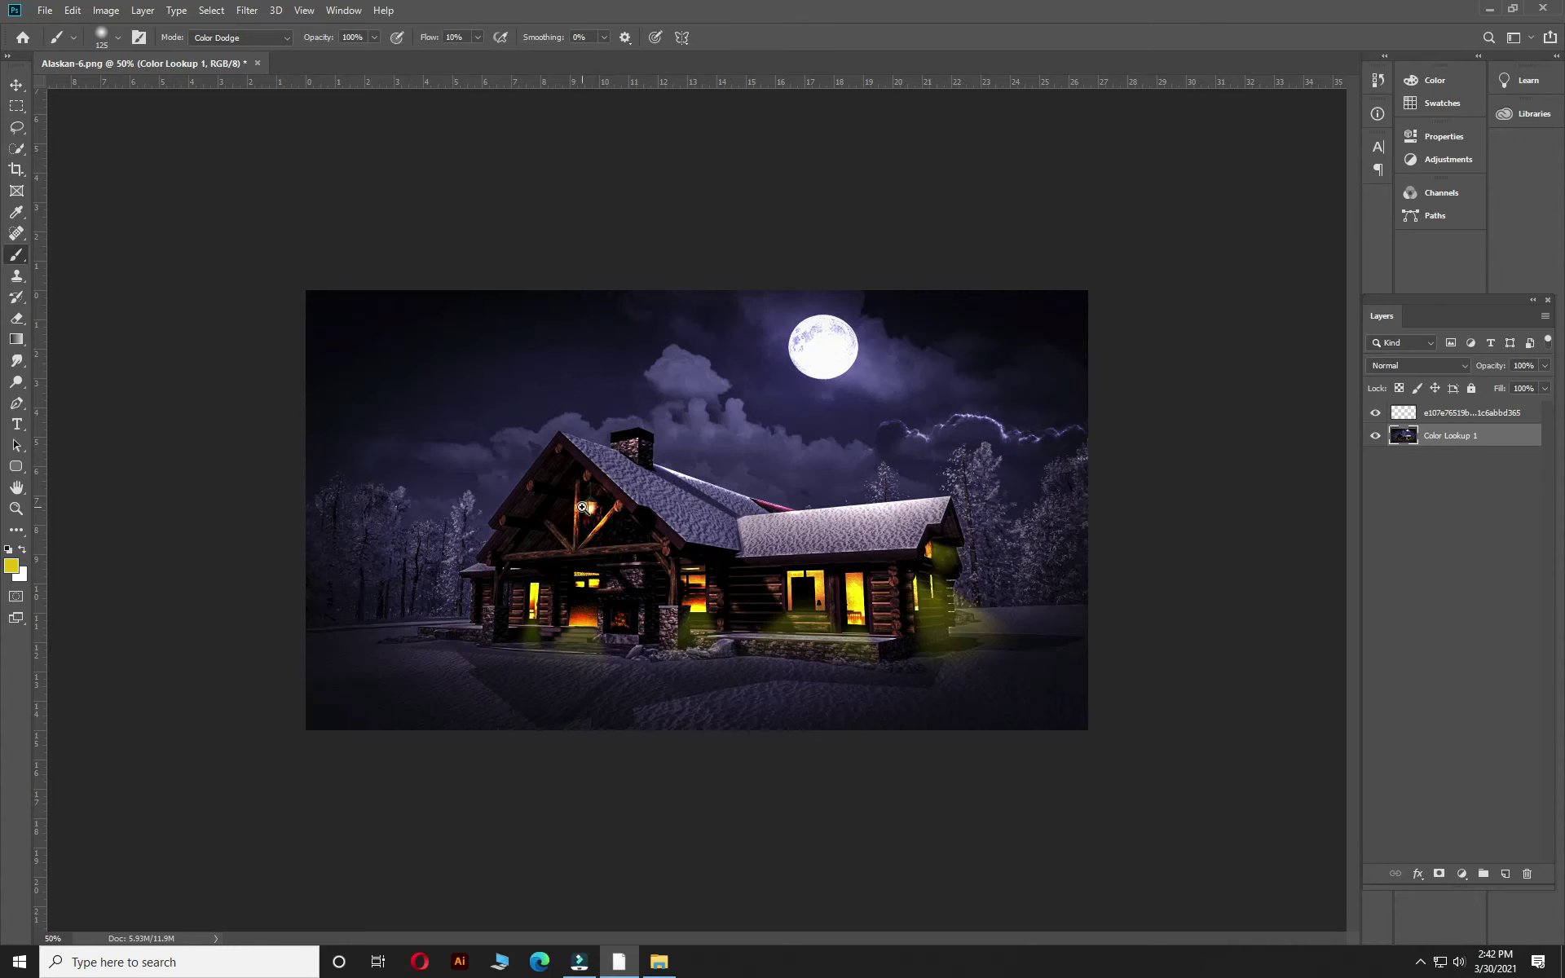
- Brighten the fireplace base stones with the Color Dodge brush, then return the brush to Normal mode
scroll(582, 507, up, 1)
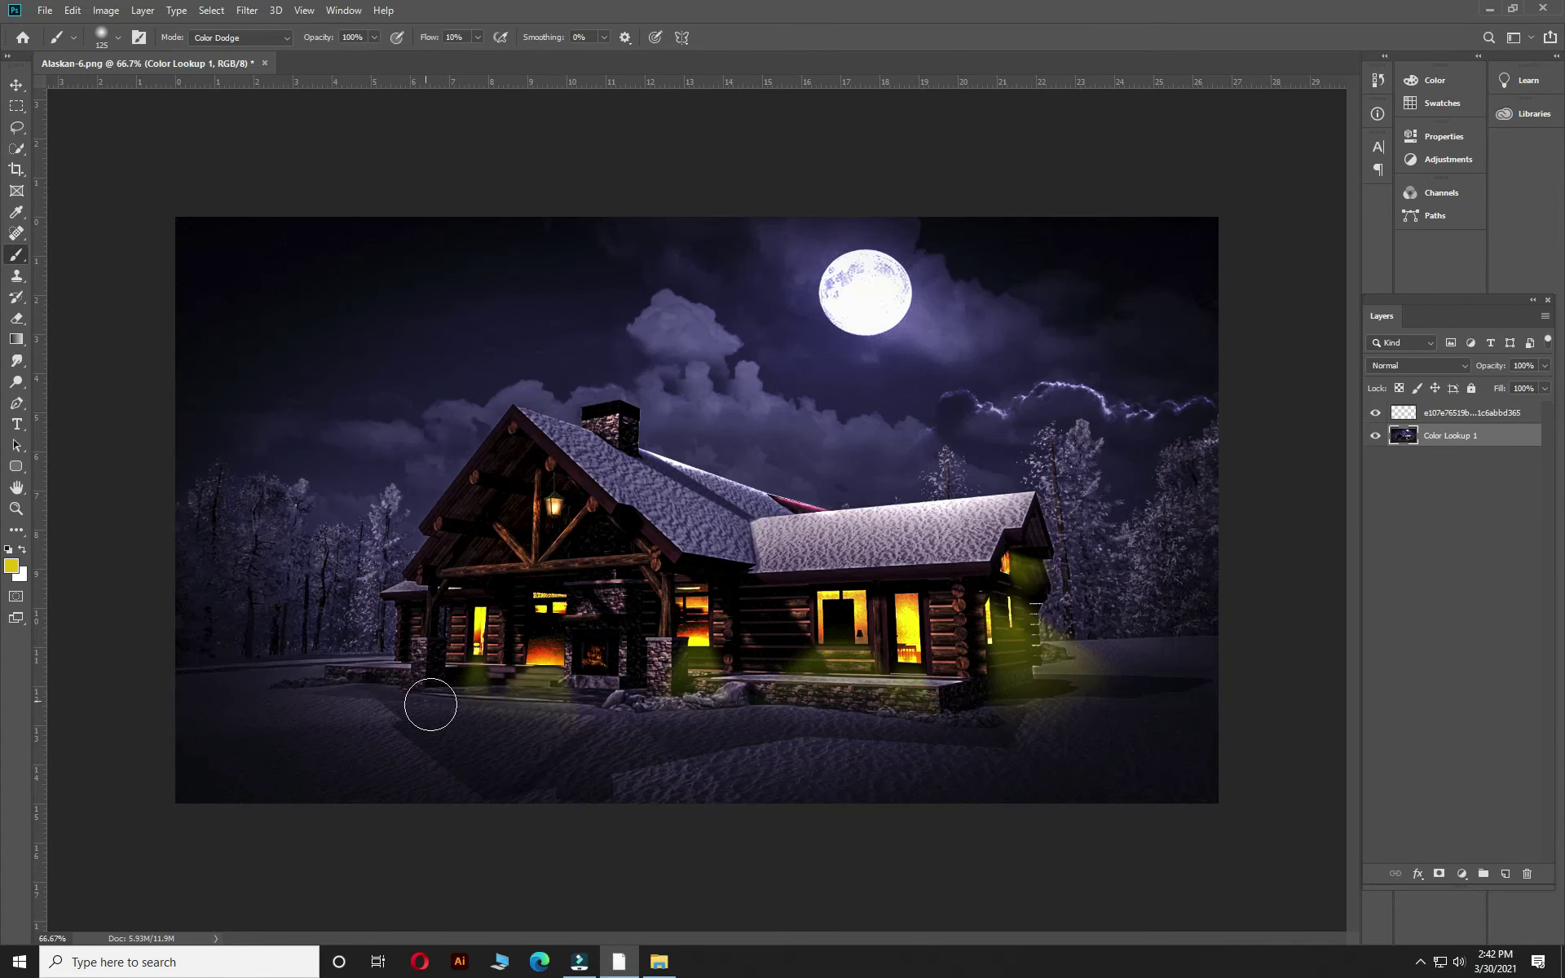
drag(633, 689, 603, 678)
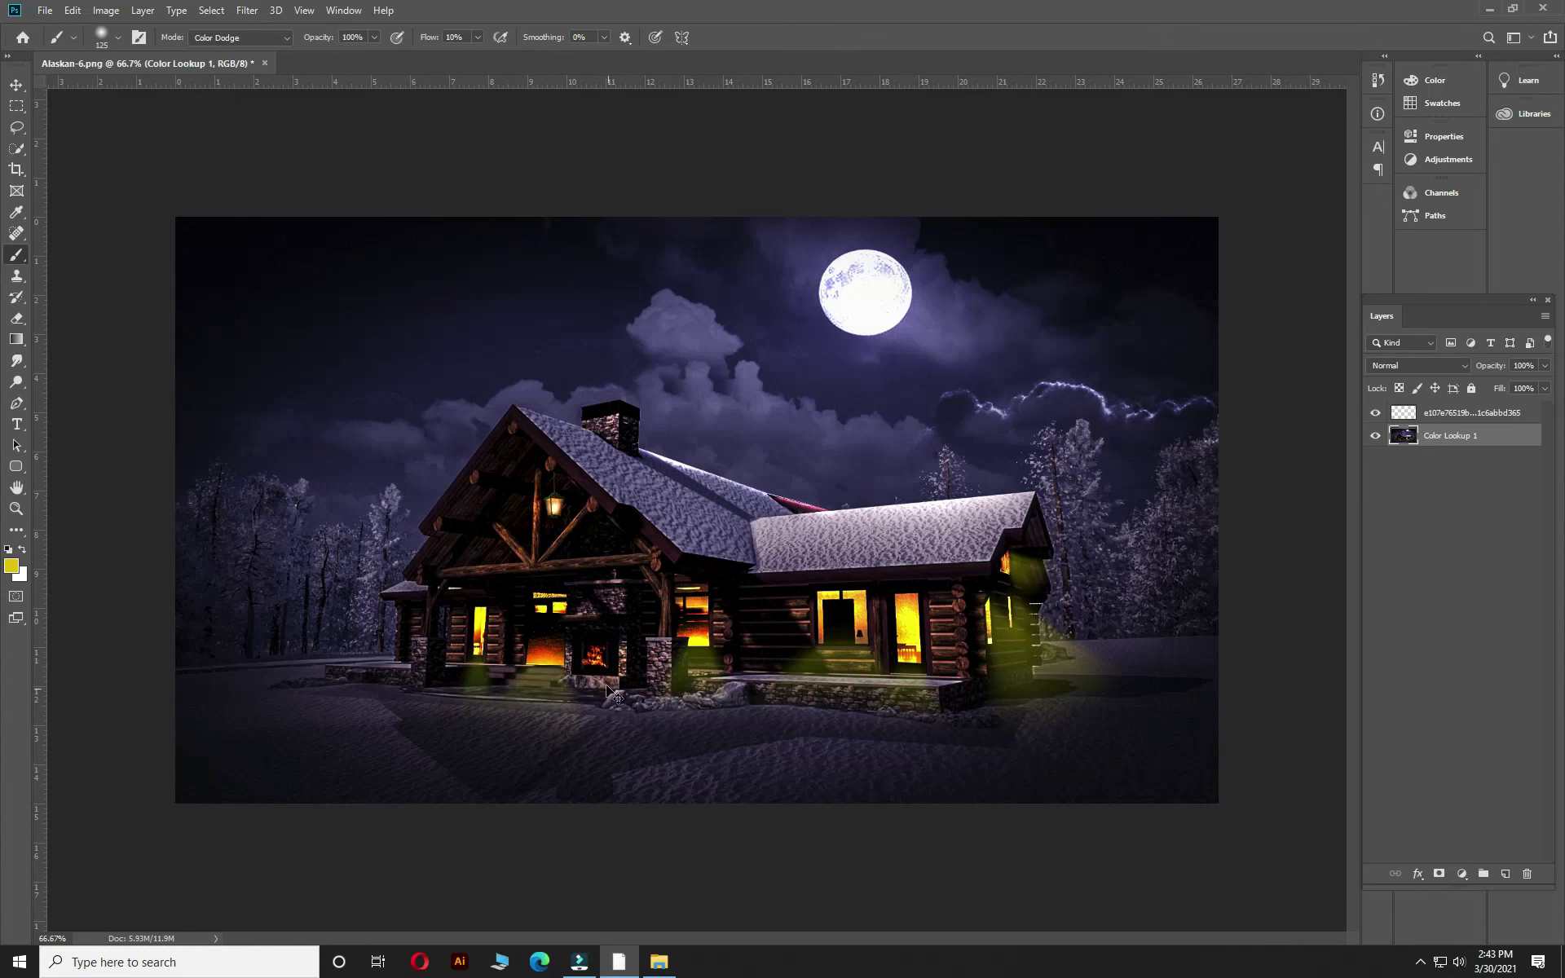
click(629, 447)
click(241, 37)
click(240, 52)
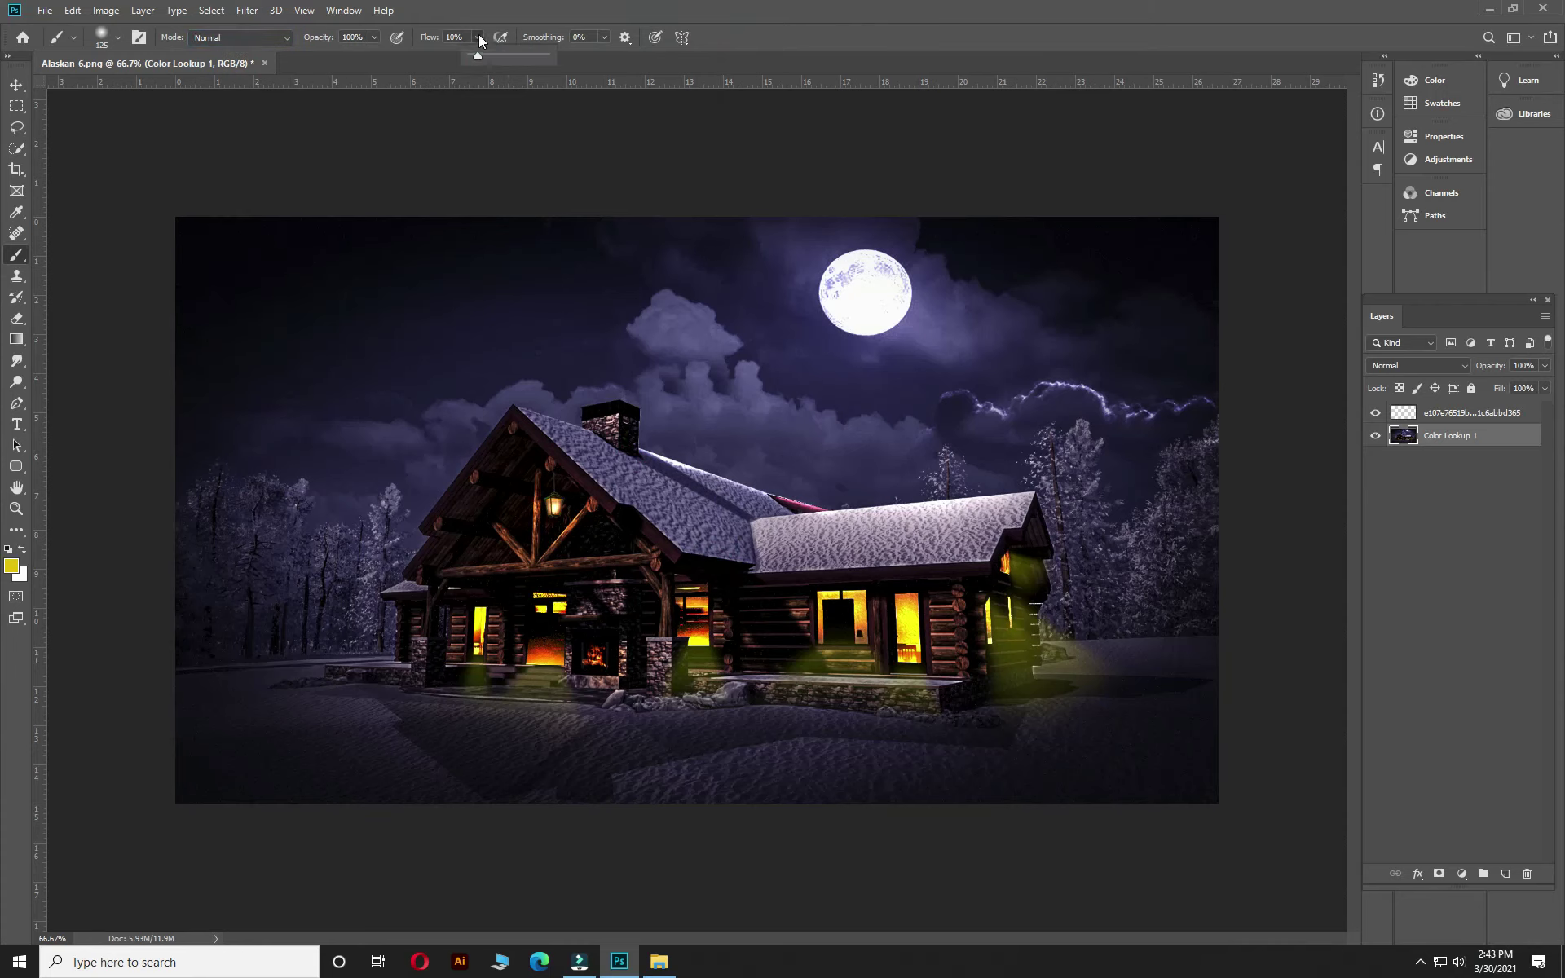